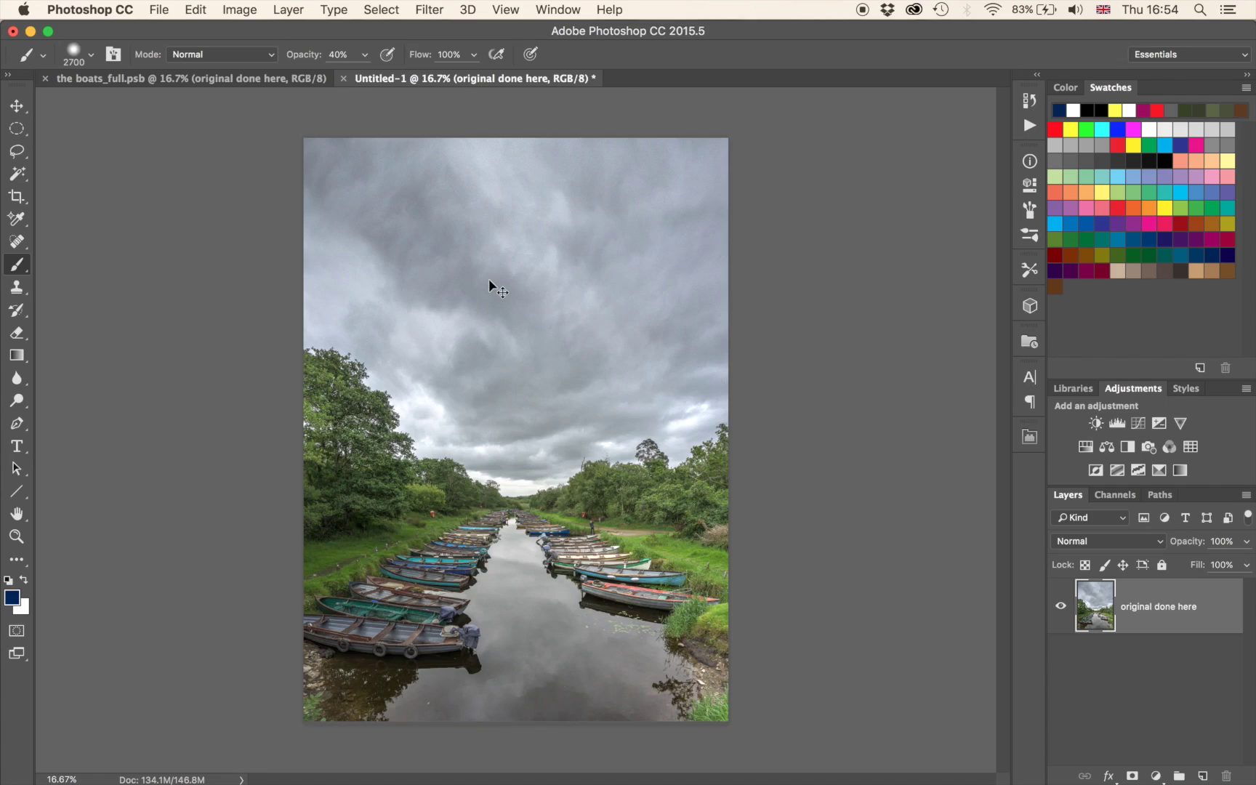
Duplicate the "original done here" layer and apply Lighting Effects with a point light at the river's far end, comparing with the original.
key("super+j")
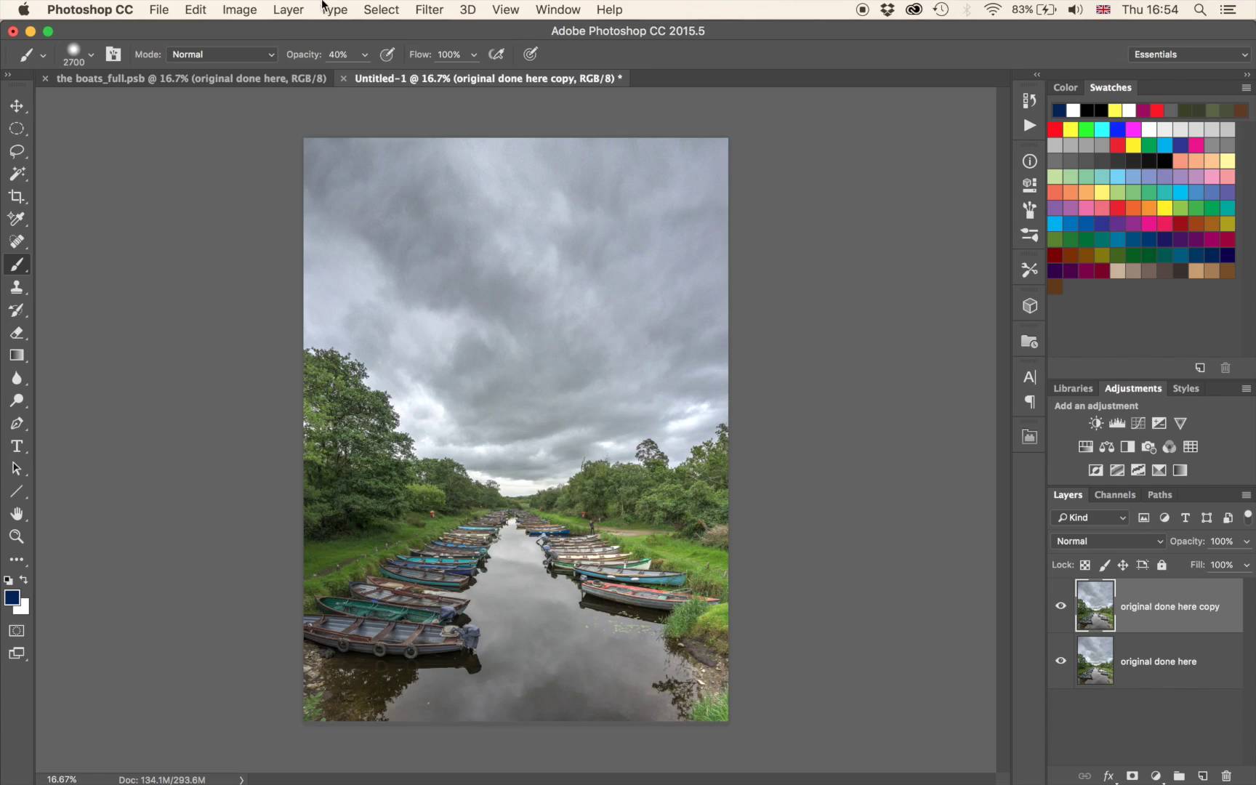
left_click(437, 6)
mouse_move(488, 305)
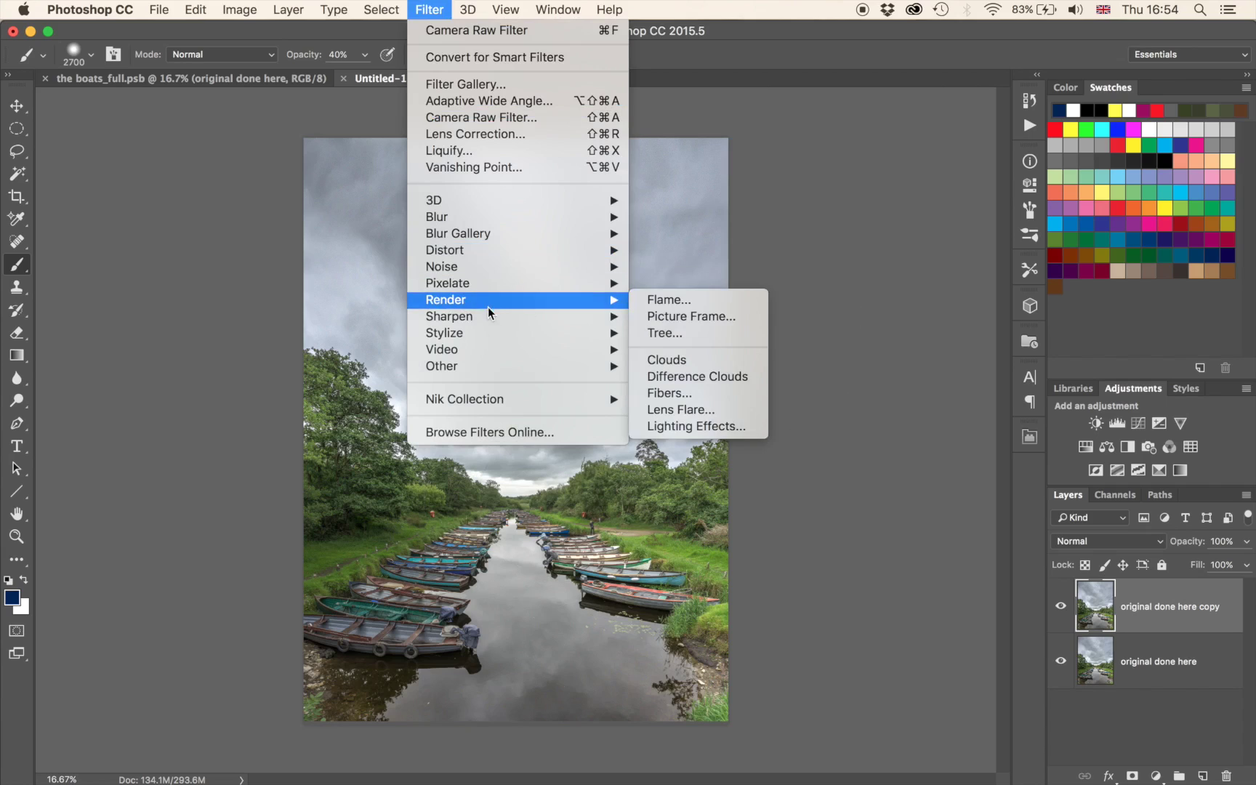
left_click(672, 429)
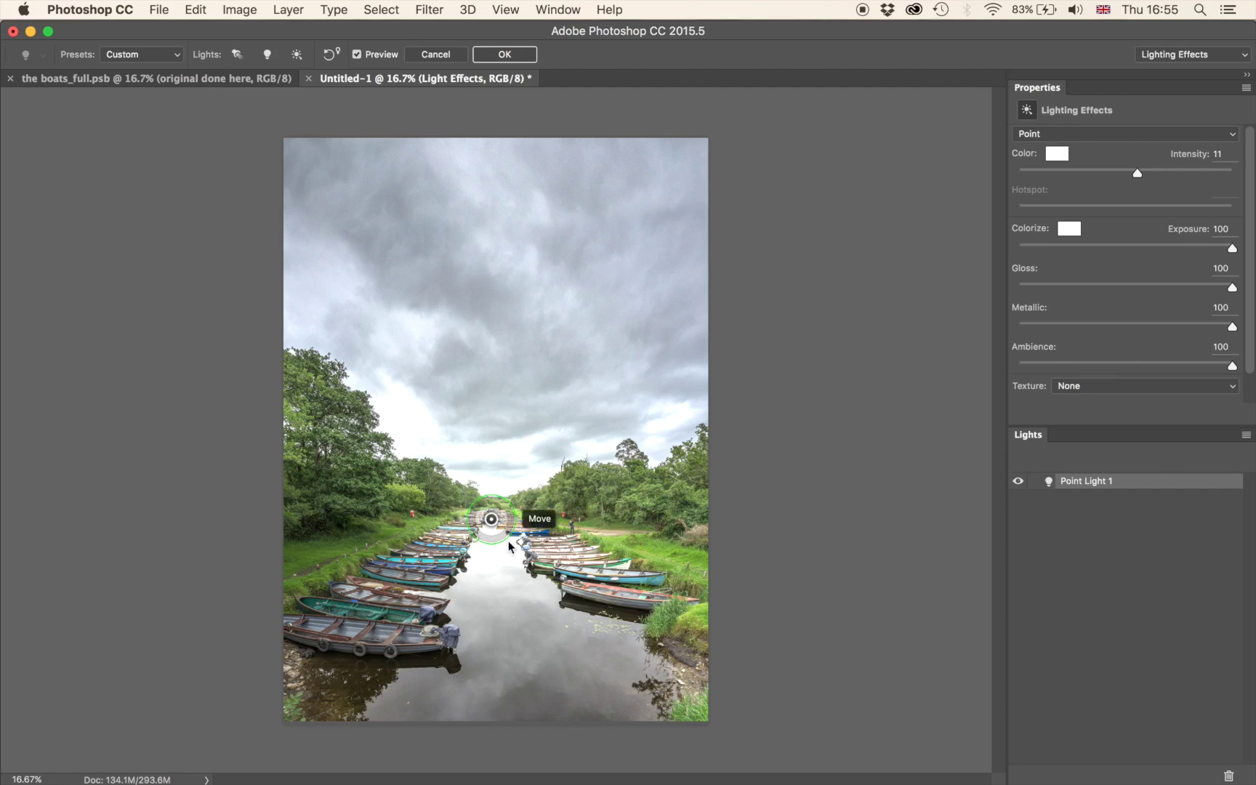
mouse_move(493, 526)
left_mouse_down()
mouse_move(582, 446)
mouse_move(492, 526)
left_mouse_up()
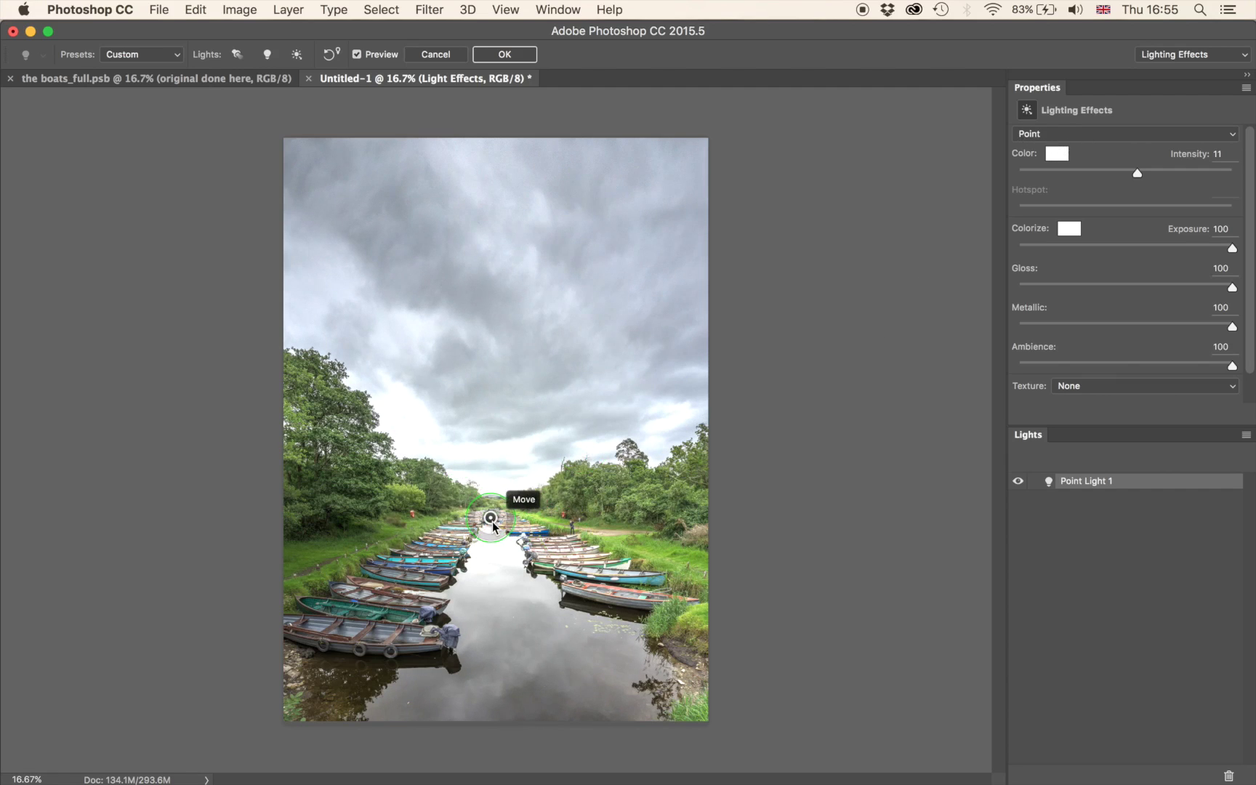
left_click(506, 55)
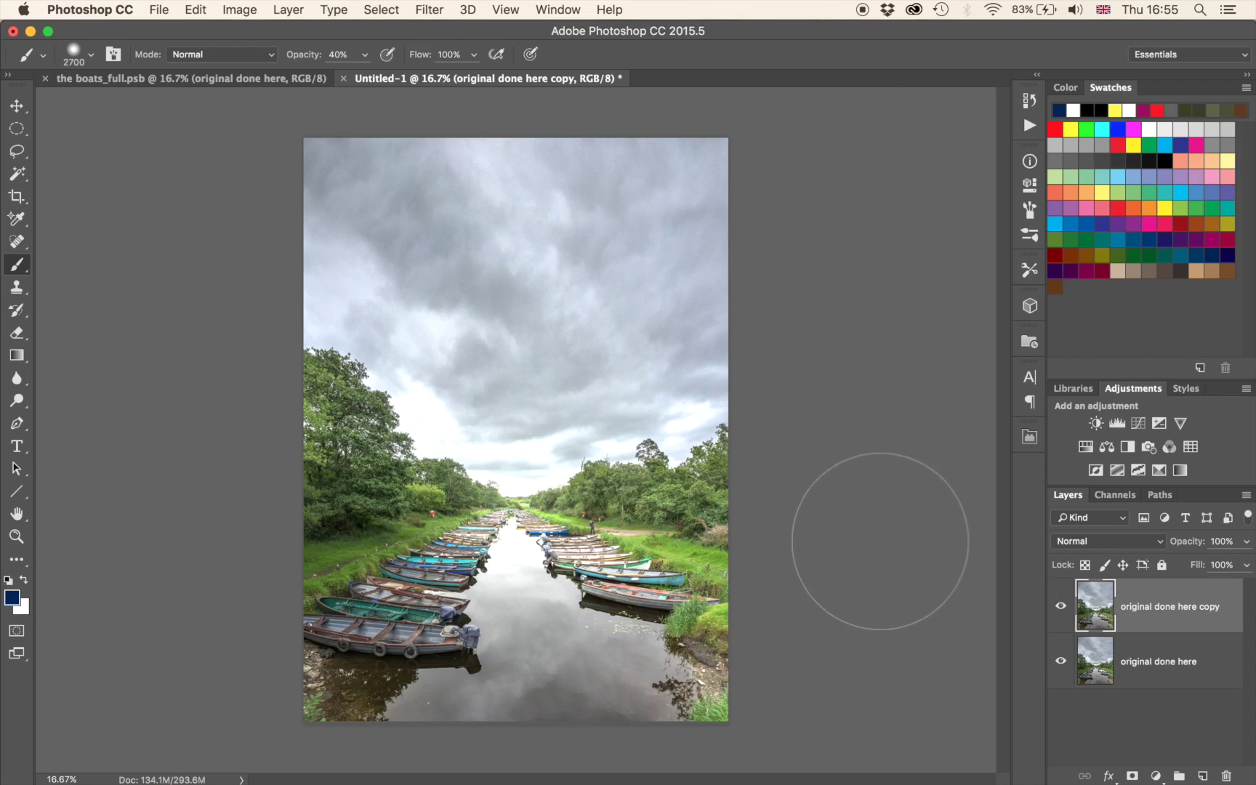
left_click(1061, 608)
left_click(1061, 609)
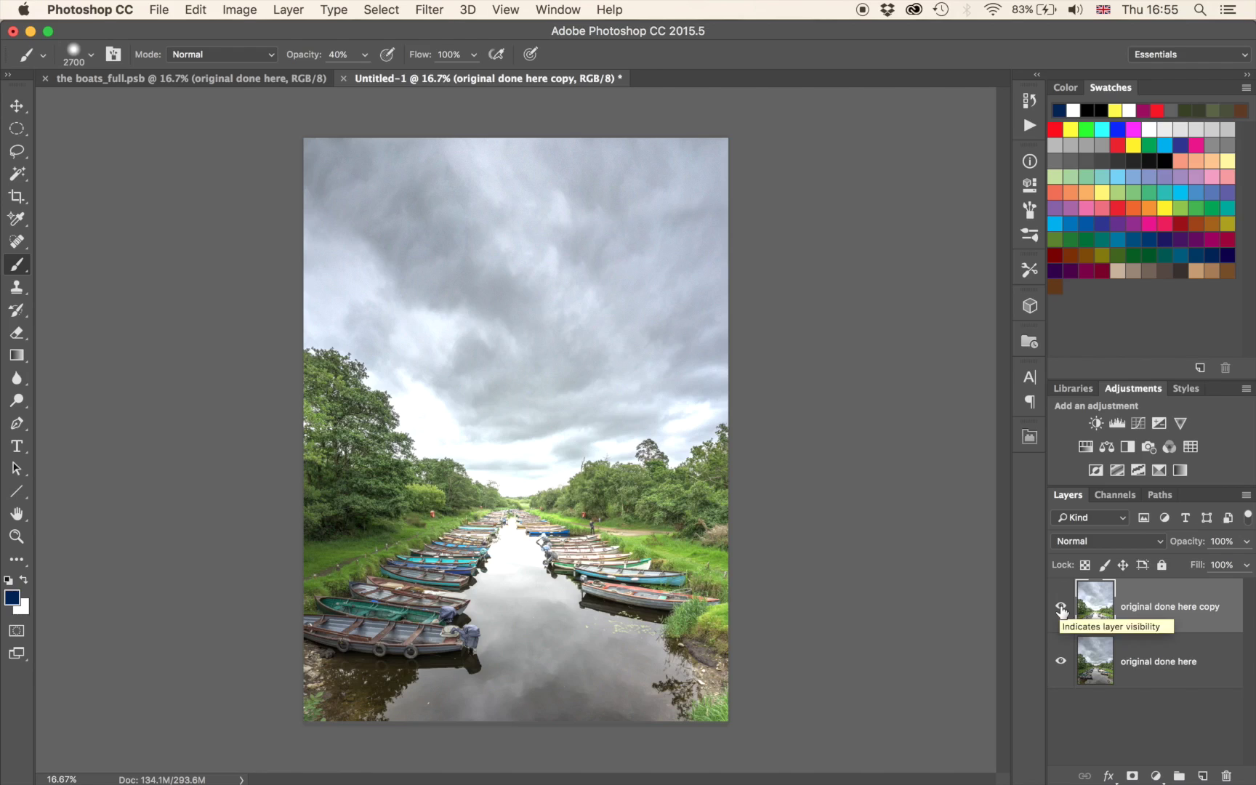
Add a layer mask to the lit copy and paint black at 50% and 40% opacity over the mid sky and foreground water.
left_click(1131, 775)
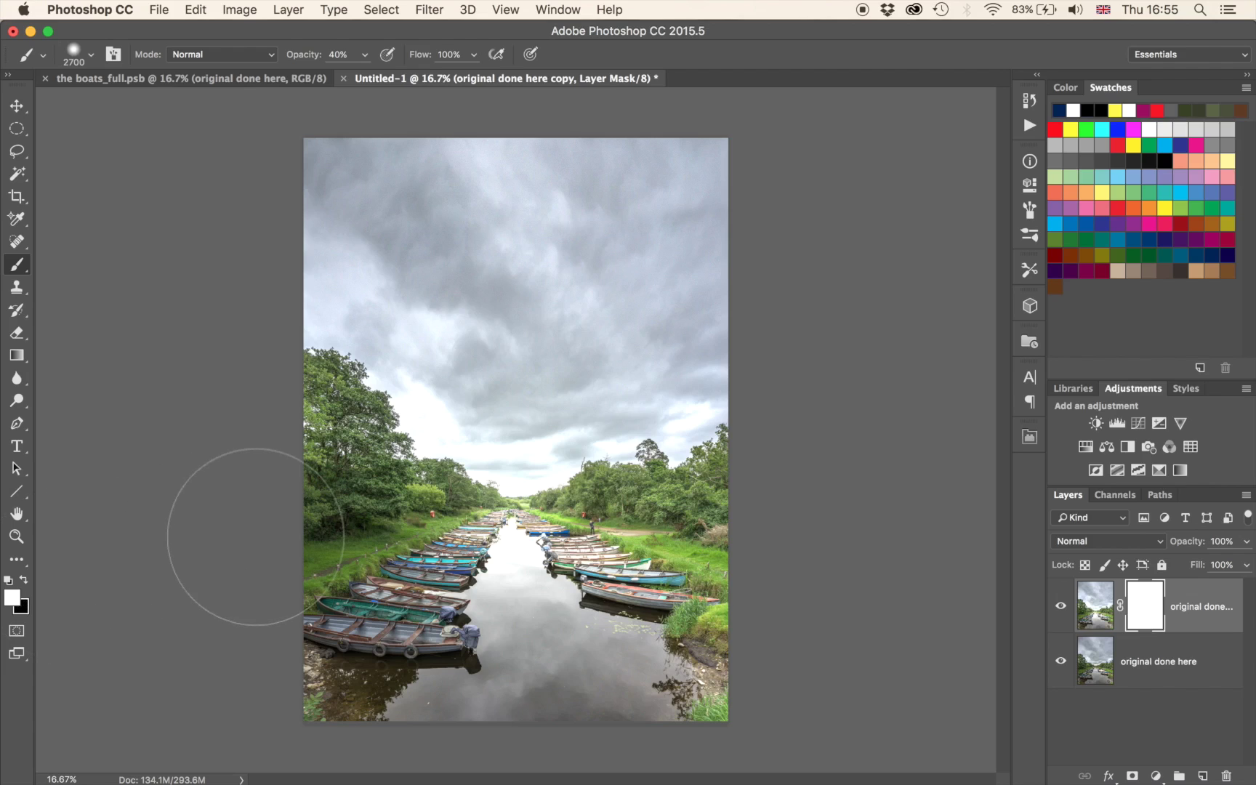
key("x")
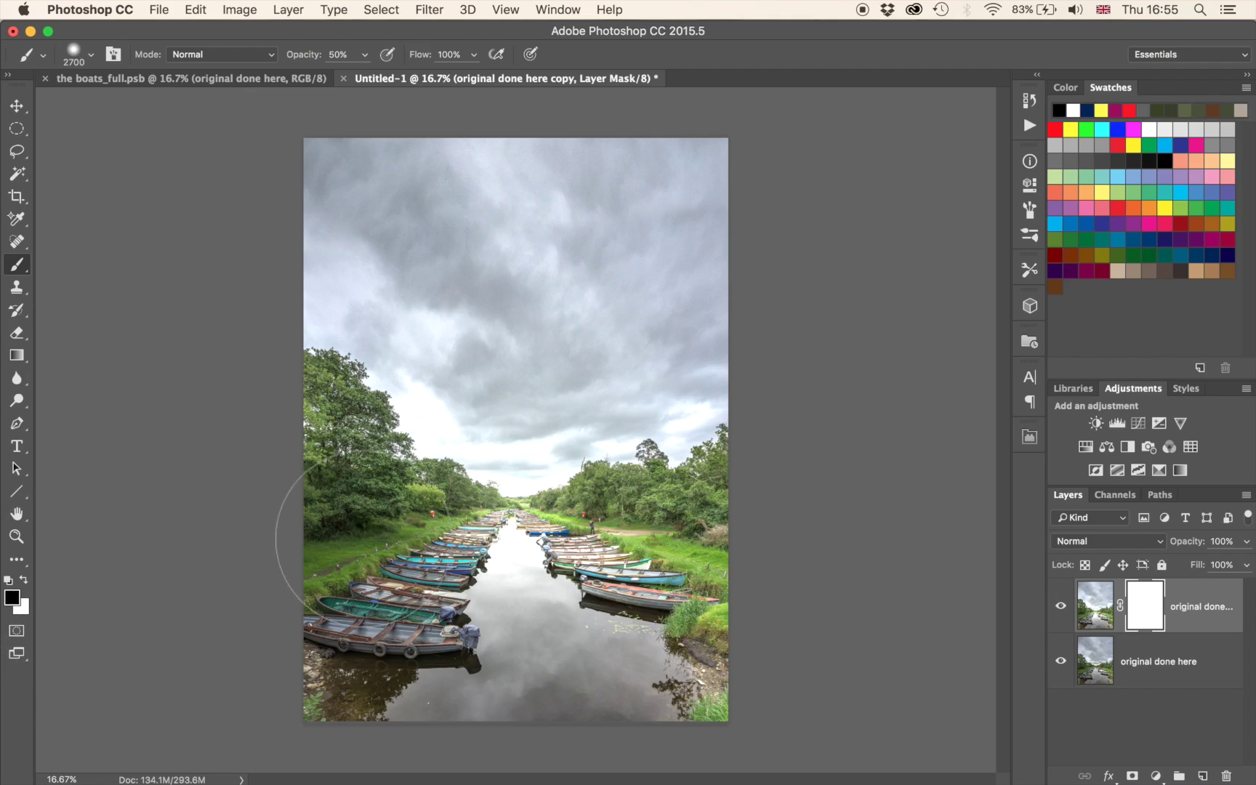
left_click(421, 373)
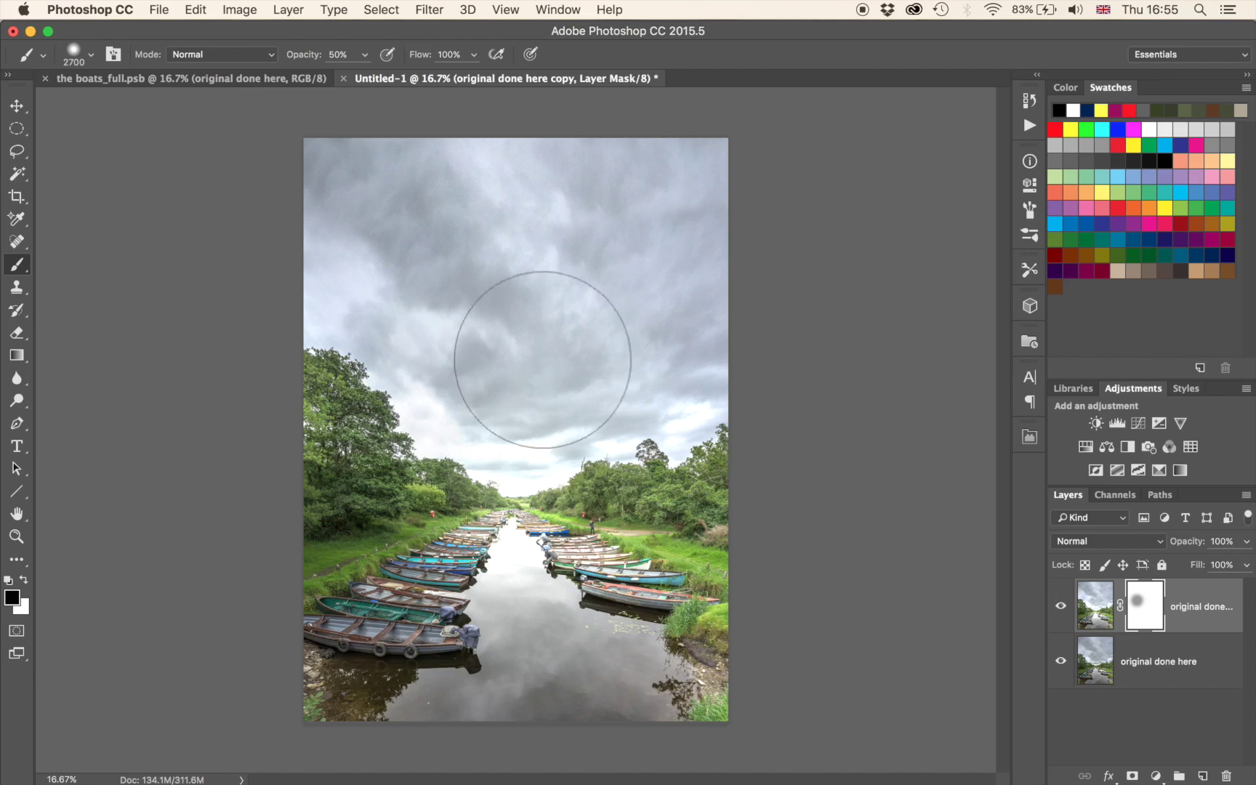
key("4")
left_click(589, 367)
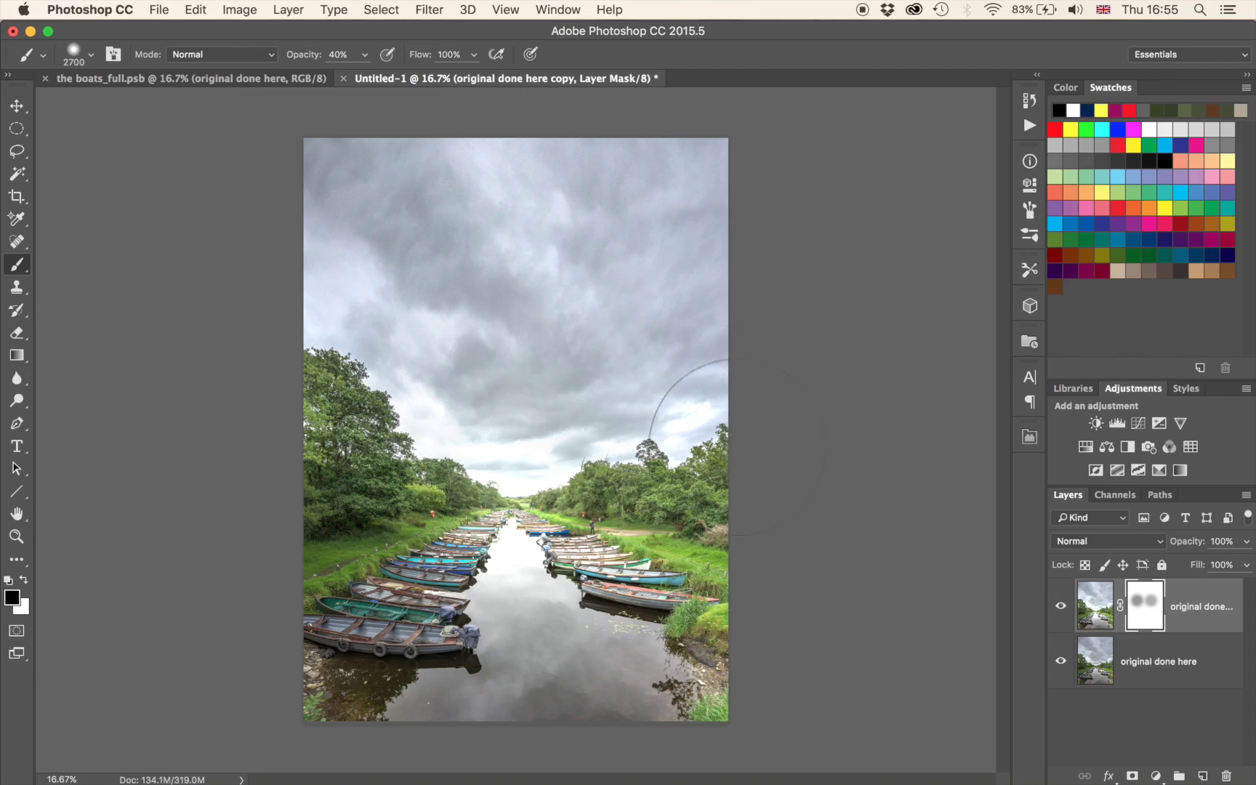
left_click(591, 619)
left_click(504, 671)
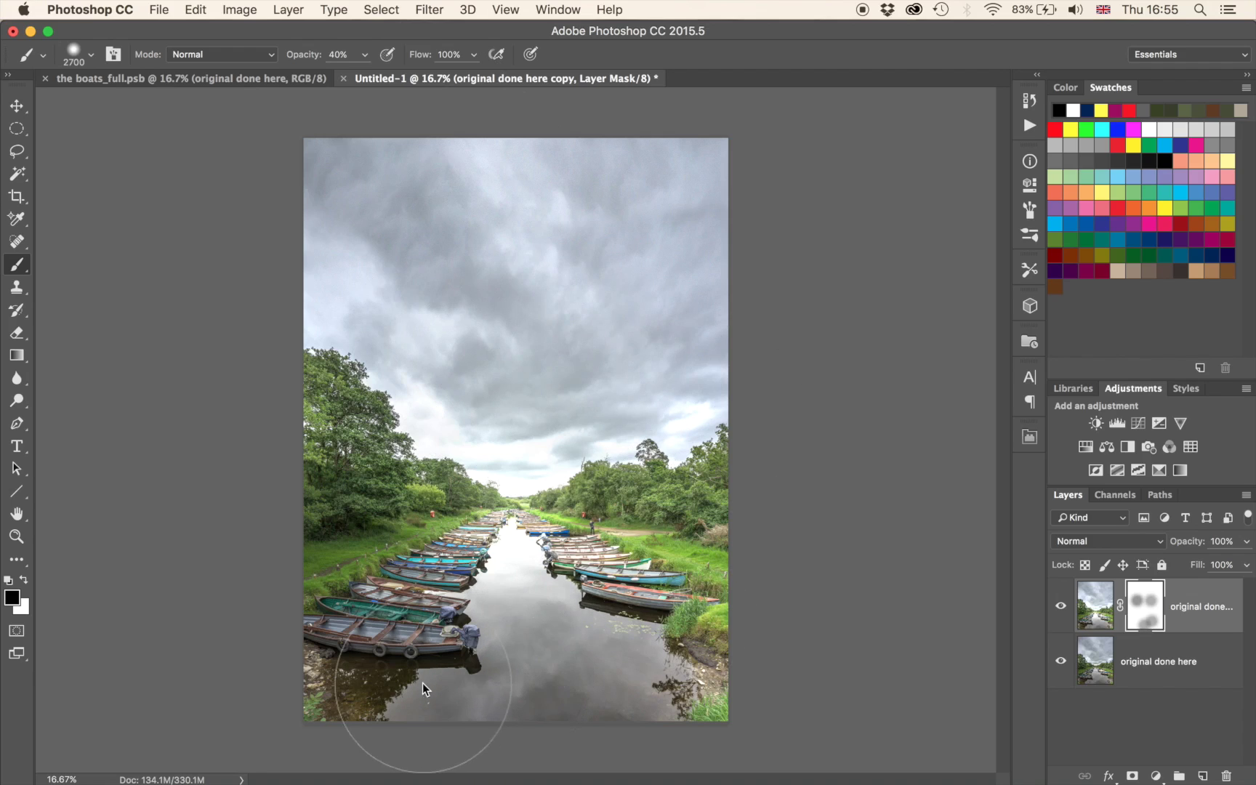
Paint black on the mask over both sides of the sky with an 1800 px brush at 20% opacity.
key("2")
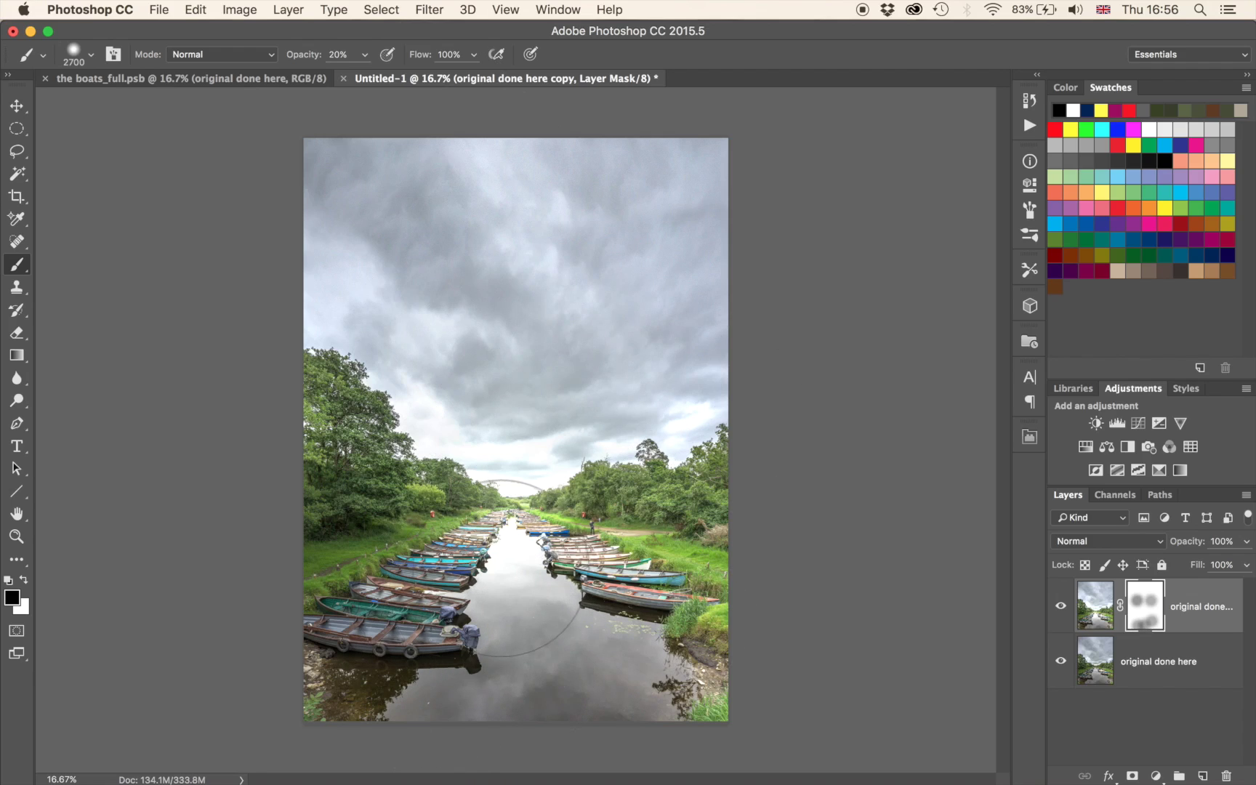
key("bracketleft")
key("bracketleft")
key("bracketleft")
key("bracketleft")
key("bracketleft")
key("bracketleft")
key("bracketleft")
key("bracketleft")
key("bracketleft")
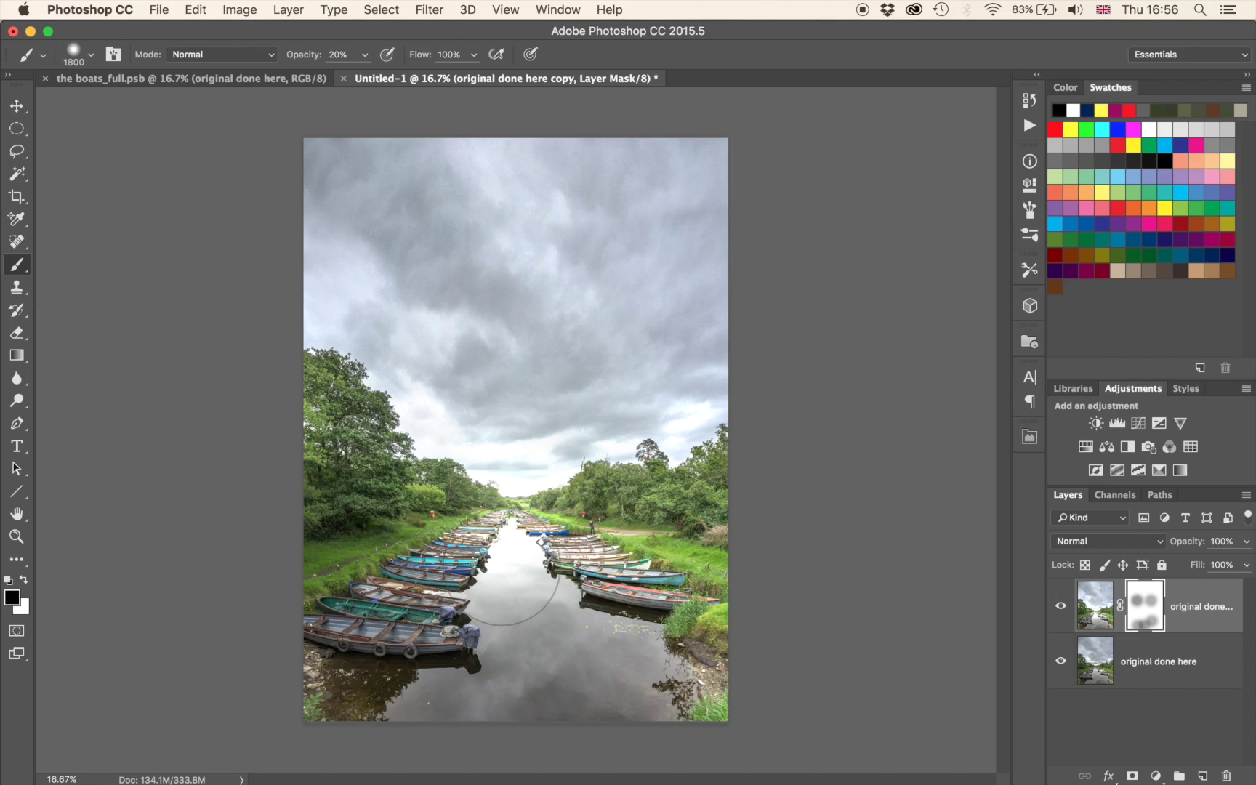
key("super+equal")
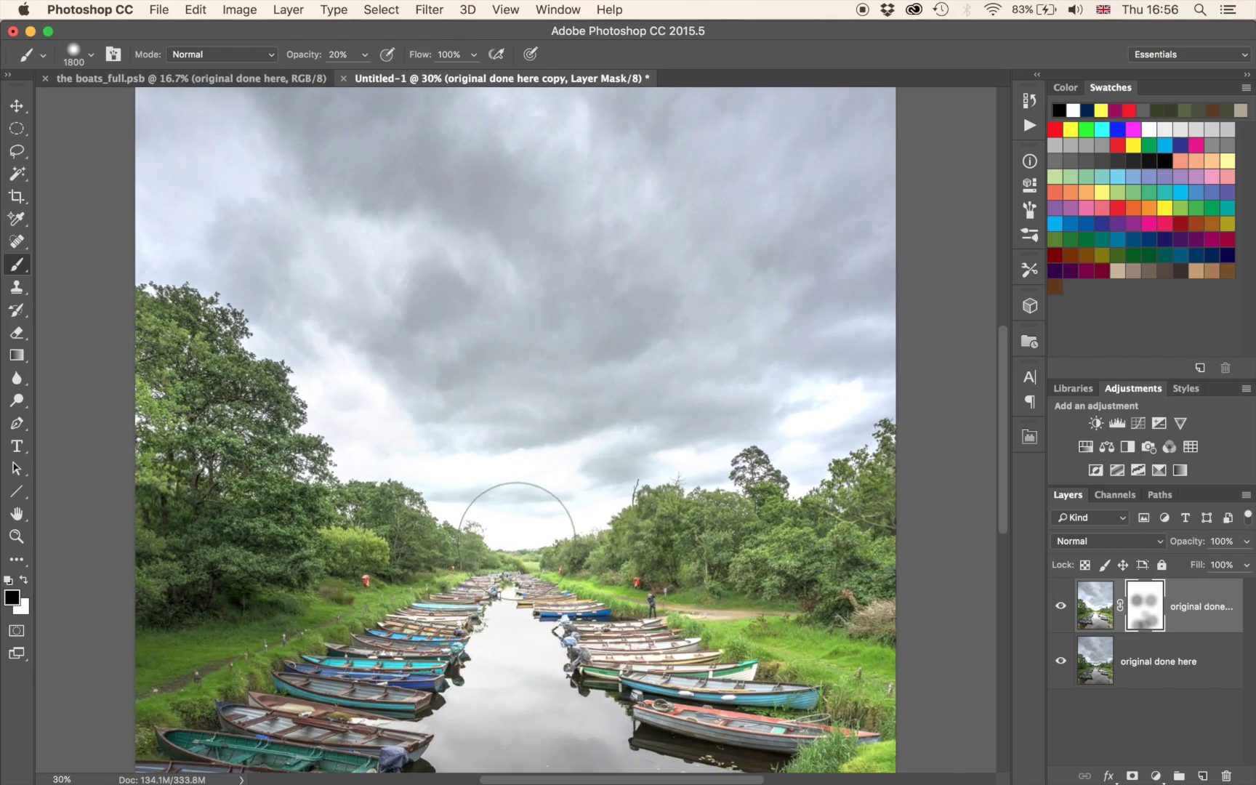
scroll(517, 542, "down", 5)
key("x")
key("1")
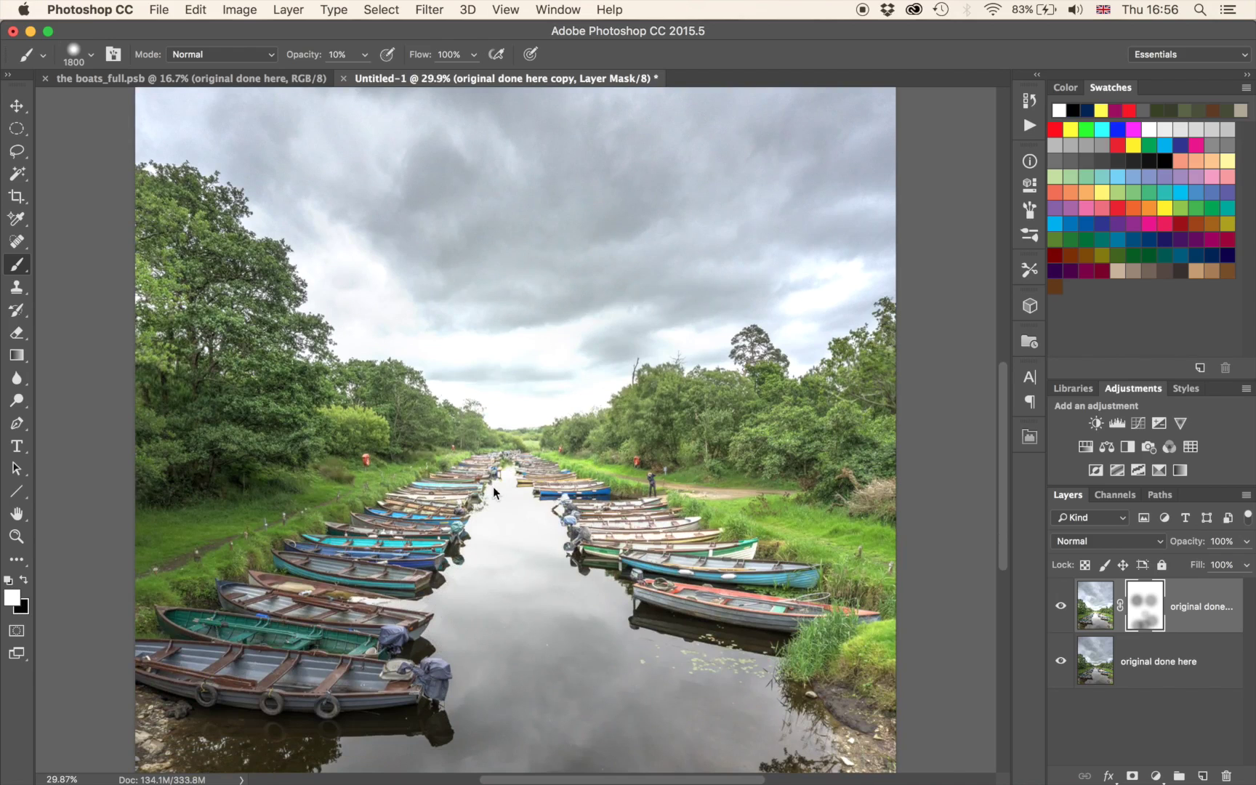
key("x")
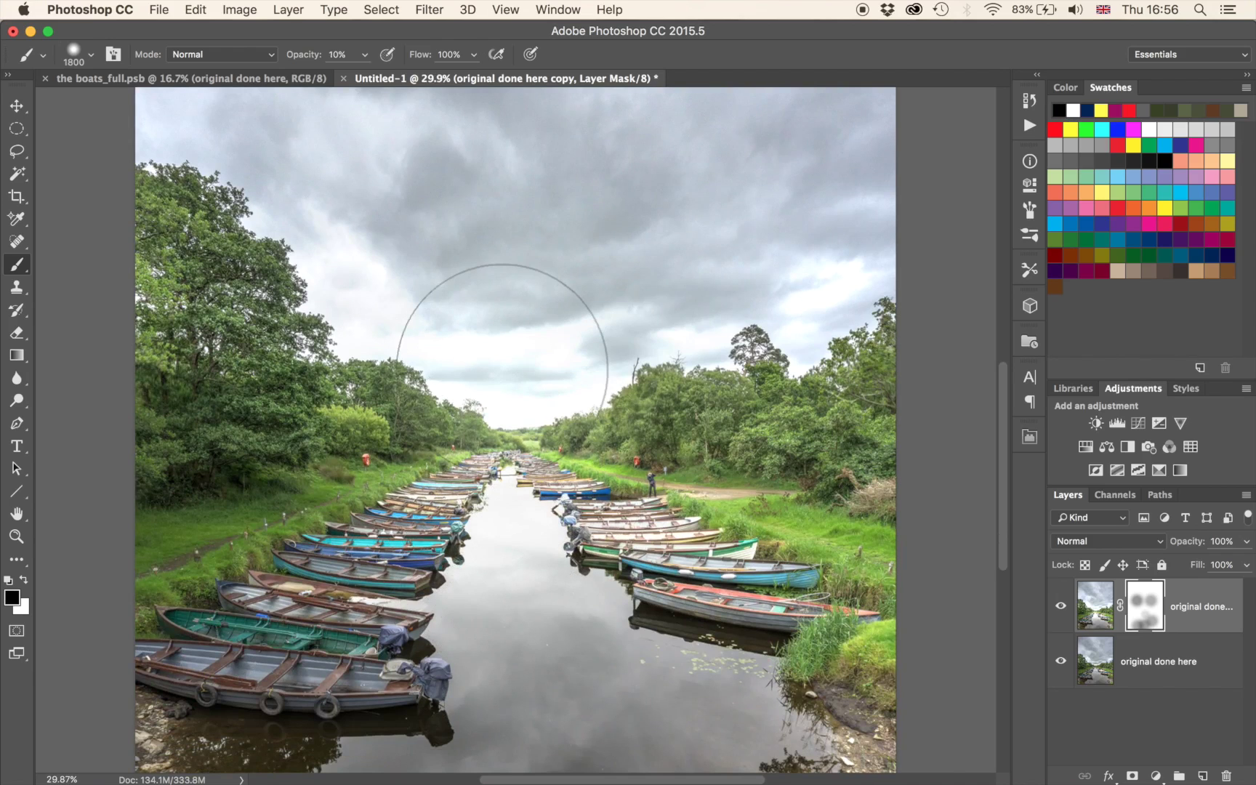
scroll(501, 370, "down", 3)
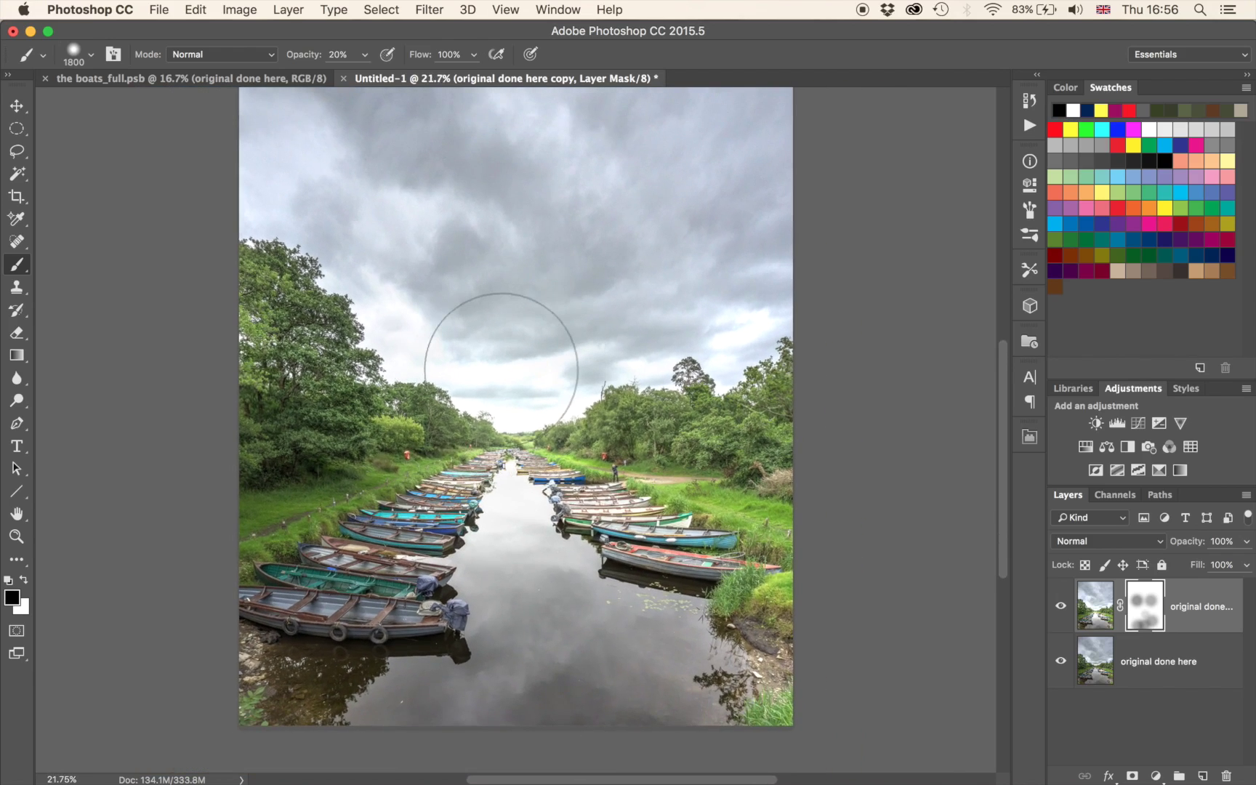
left_click(722, 287)
left_click(308, 230)
scroll(323, 224, "up", 4)
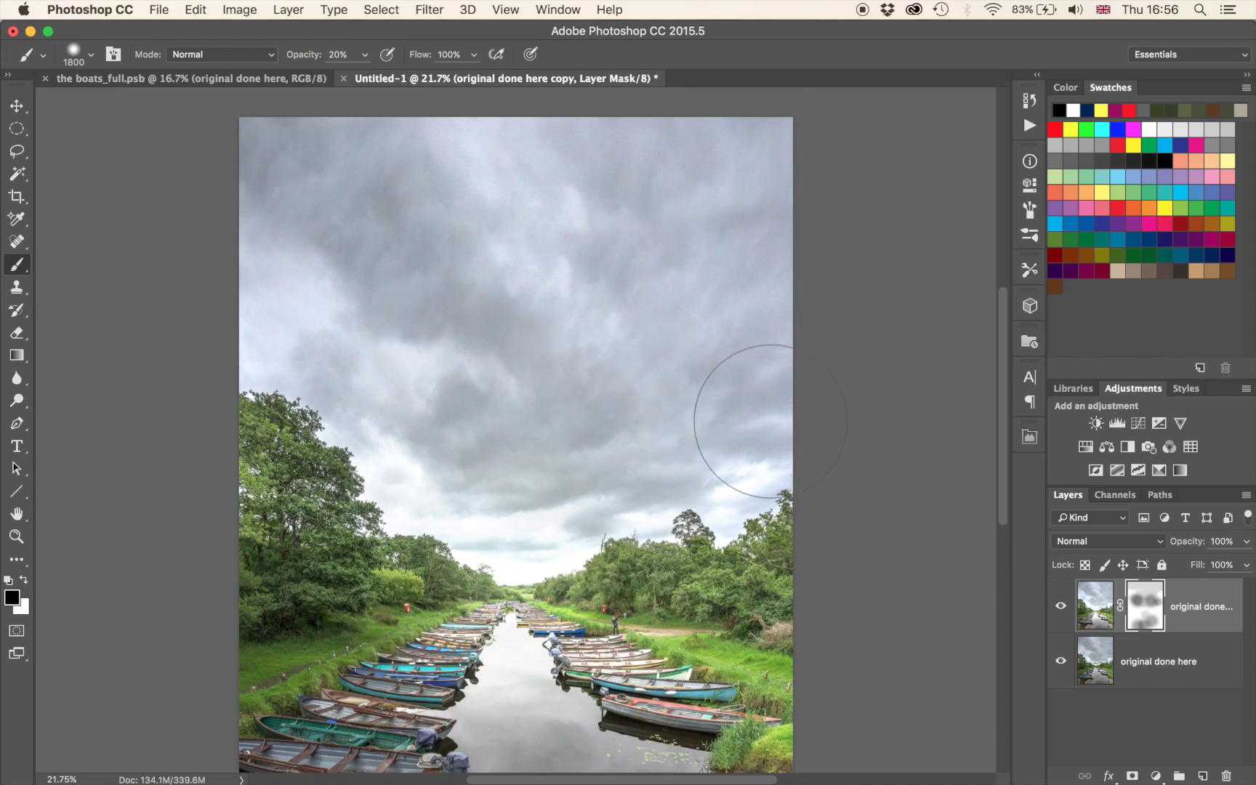
Reduce the brush size to 1500 px and make white the foreground color.
scroll(770, 422, "down", 1)
scroll(770, 421, "down", 1)
scroll(770, 422, "up", 1)
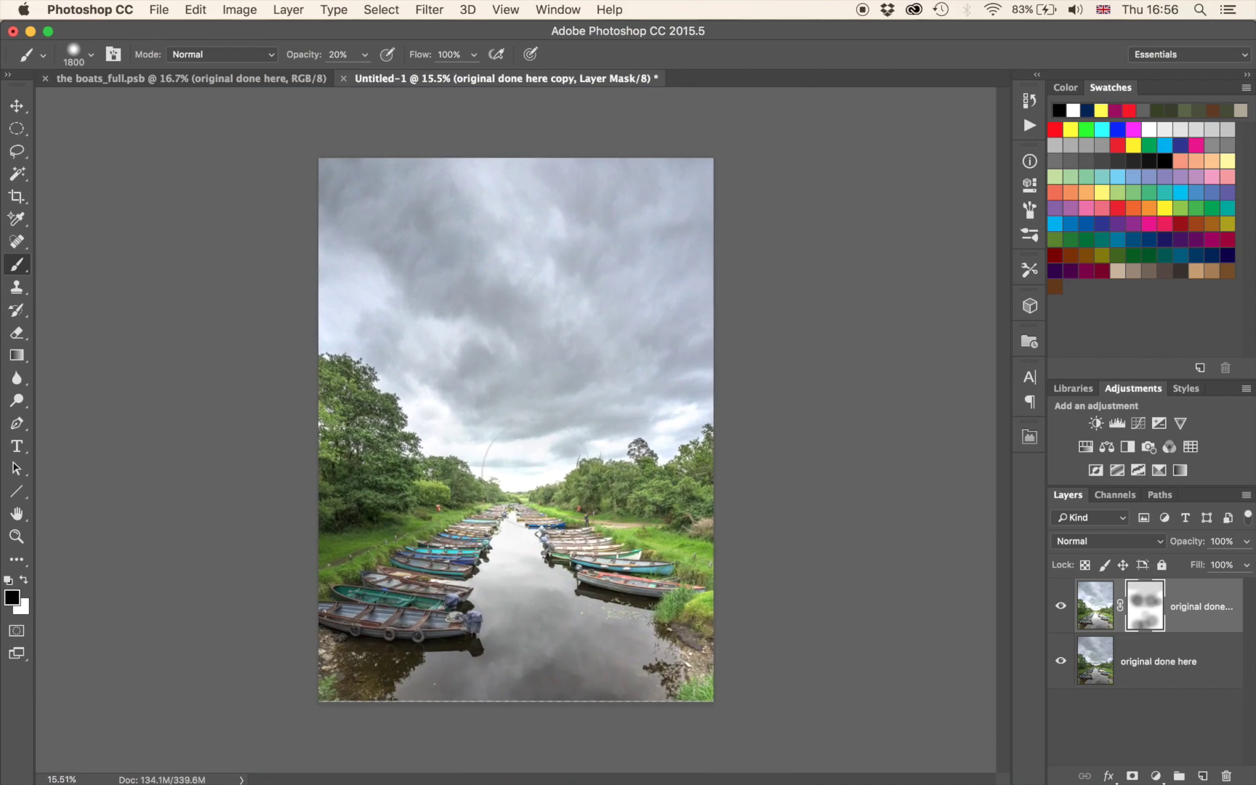
key("bracketleft")
key("bracketleft")
key("bracketleft")
key("x")
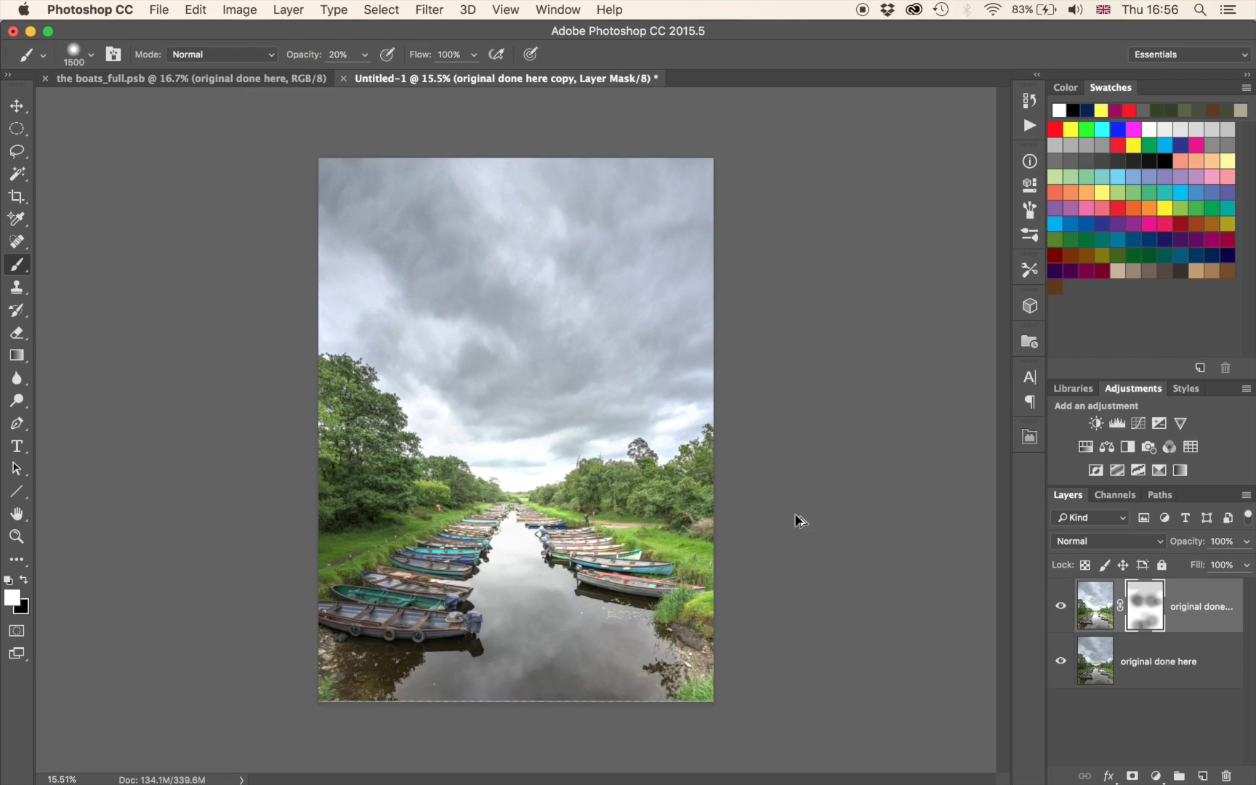
Stamp all visible layers into a new top layer and apply the Camera Raw Filter to it with Clarity at +44.
key("super+alt+shift+e")
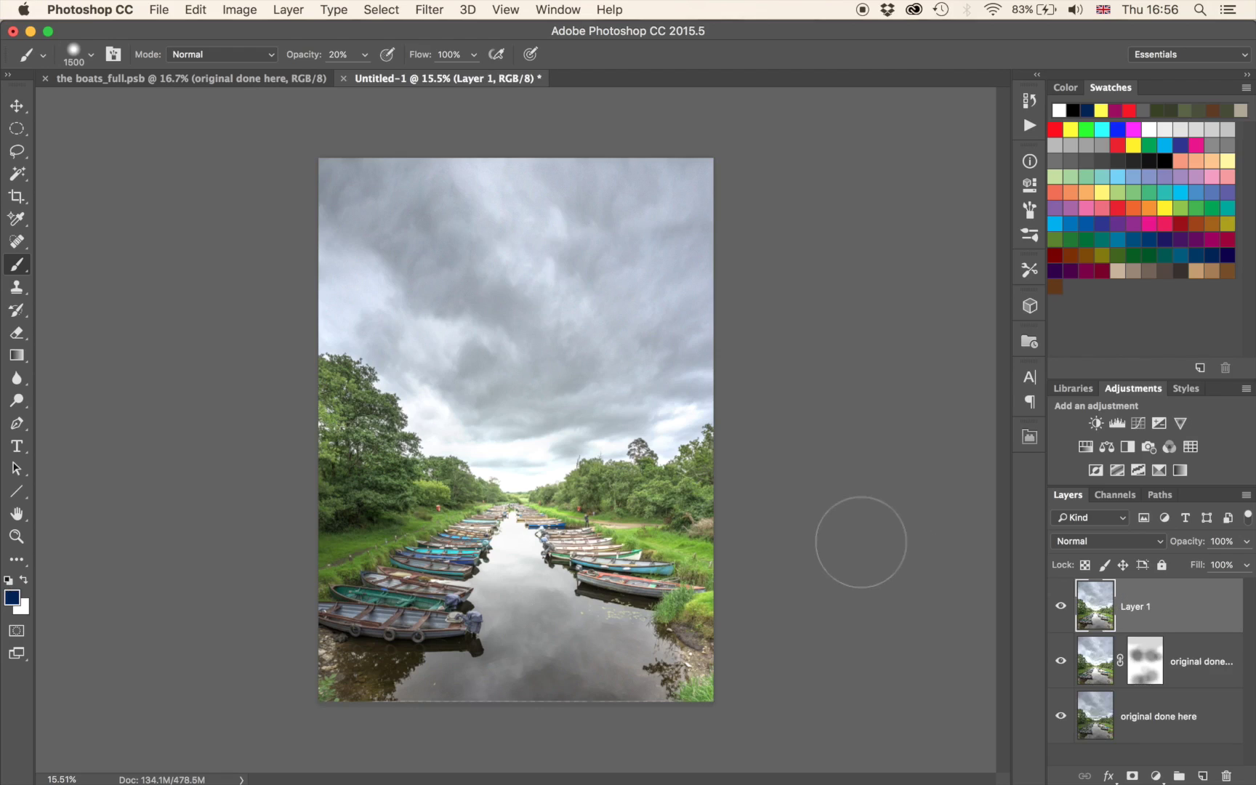
left_click(426, 7)
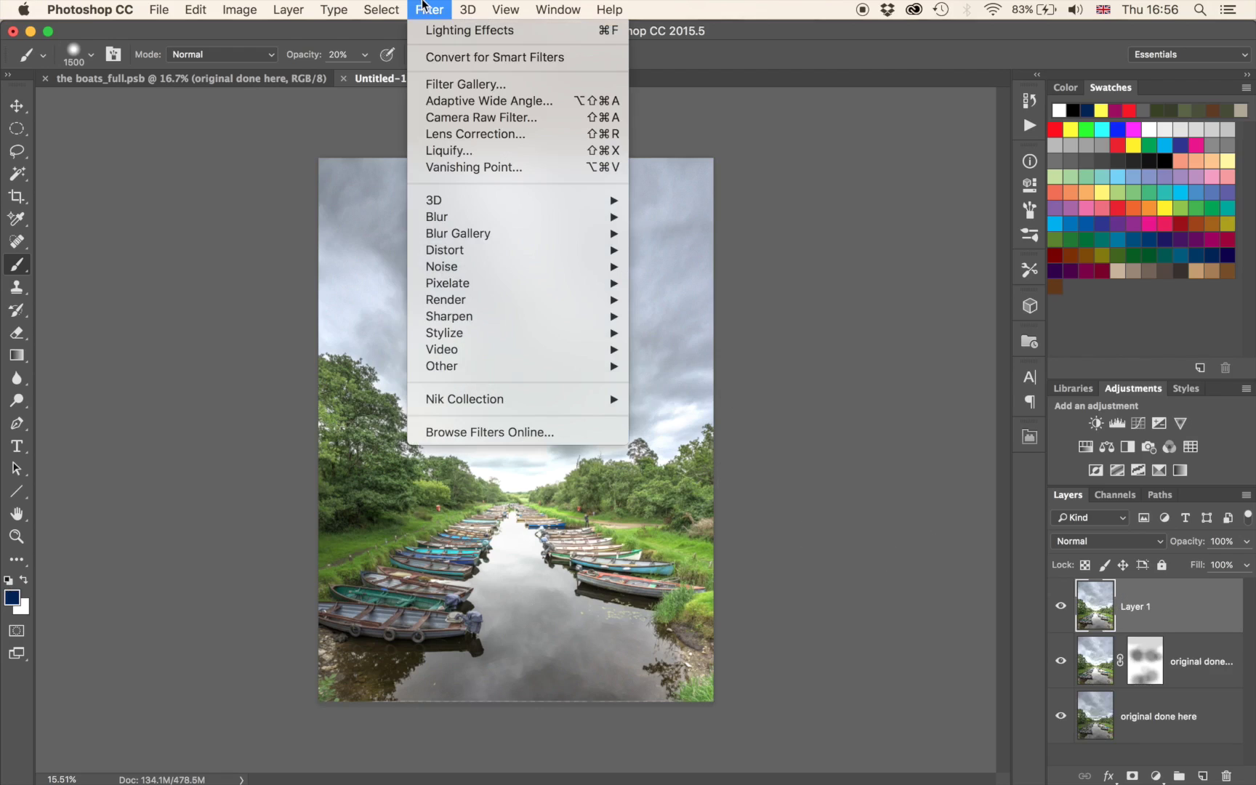
left_click(470, 118)
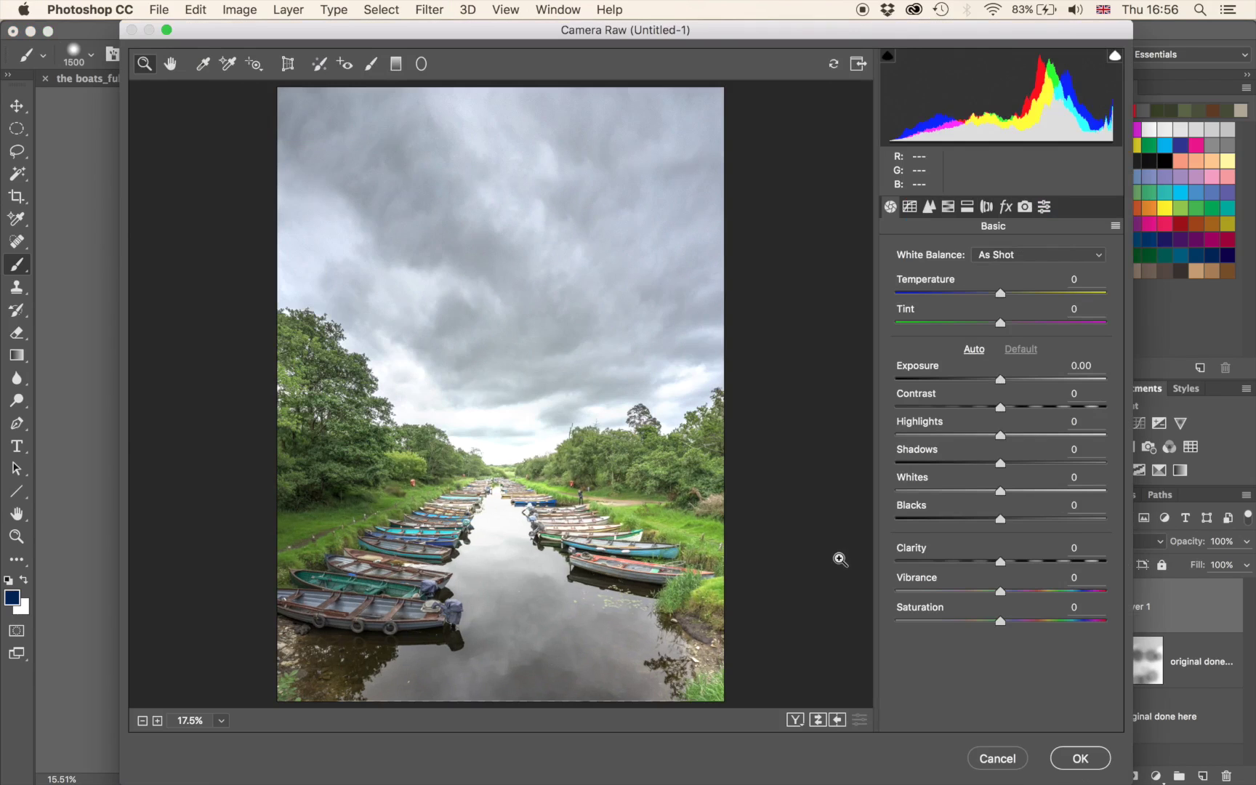
left_click(1041, 566)
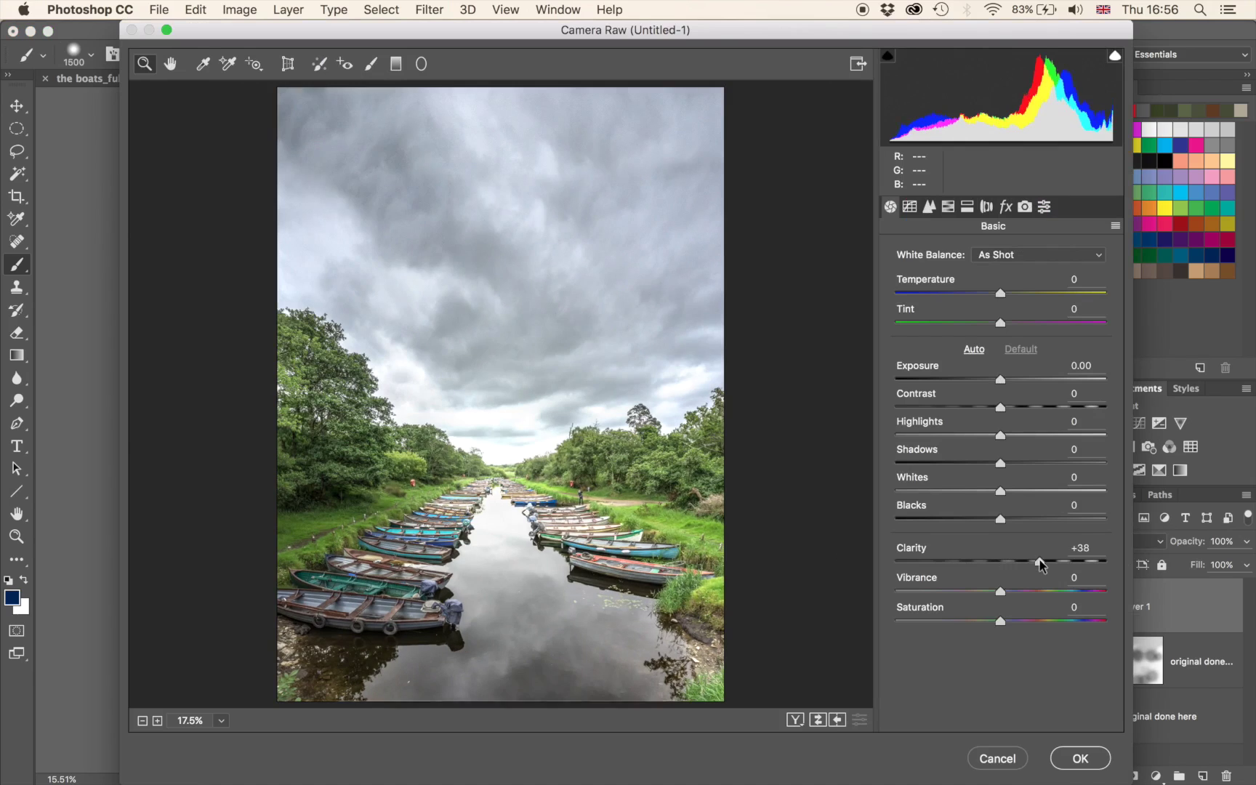
left_click_drag(1003, 568, 1049, 571)
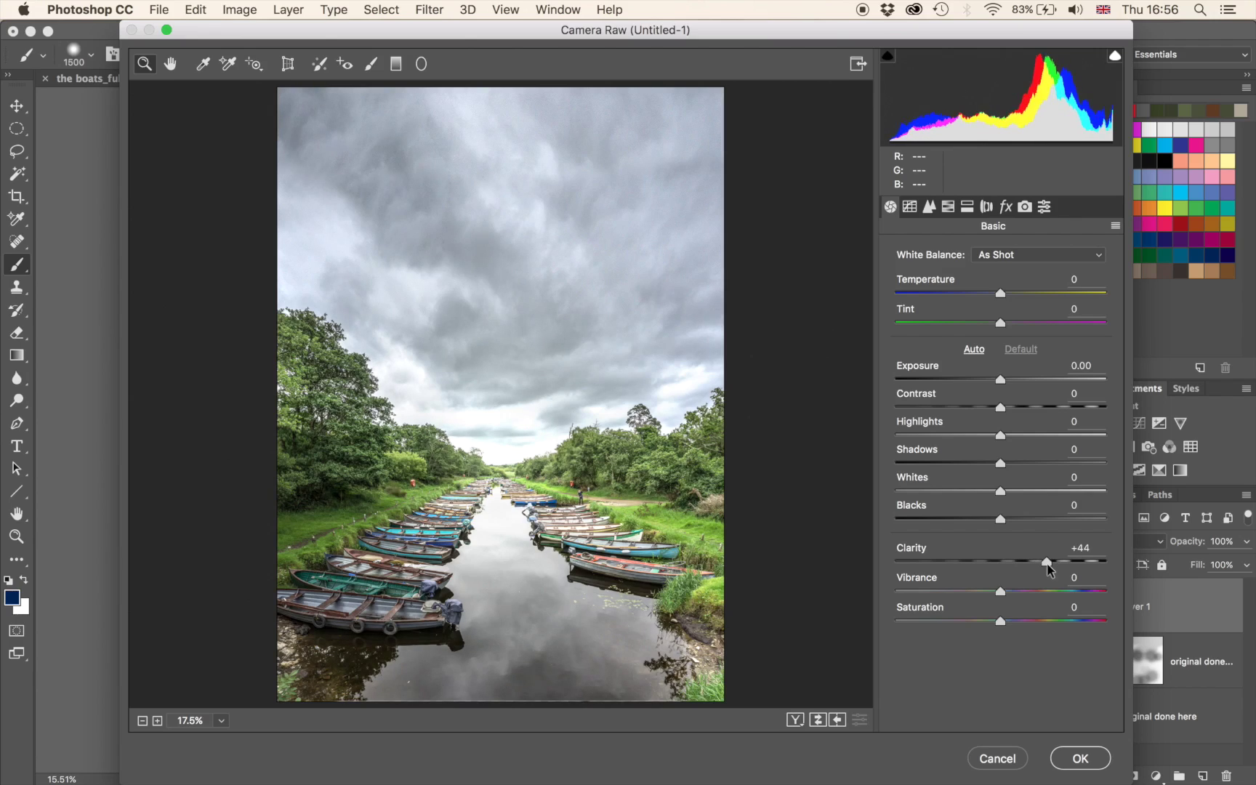
left_click_drag(1049, 569, 1049, 569)
left_click(1075, 758)
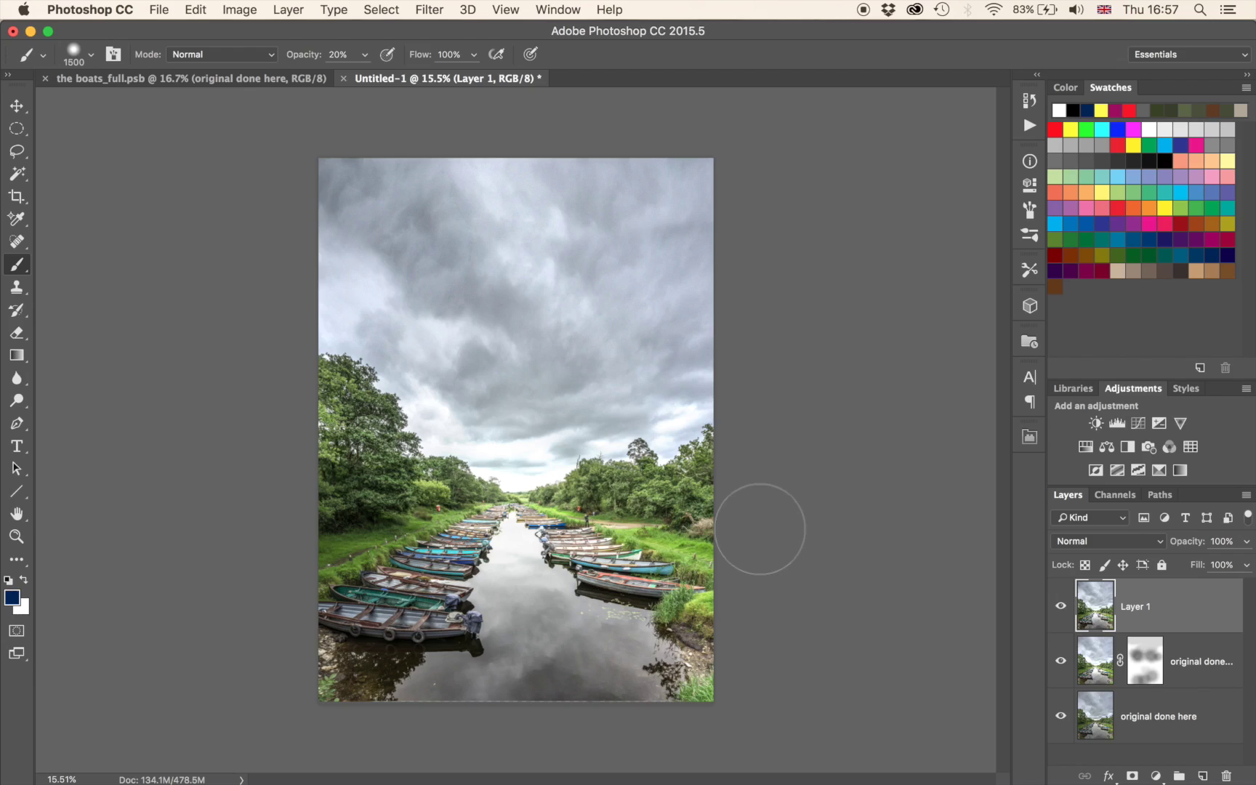
Add a mask to Layer 1 and paint black over the left bank's trees and boats, using a 2200 px brush at 40% and 70% opacity.
left_click(1132, 776)
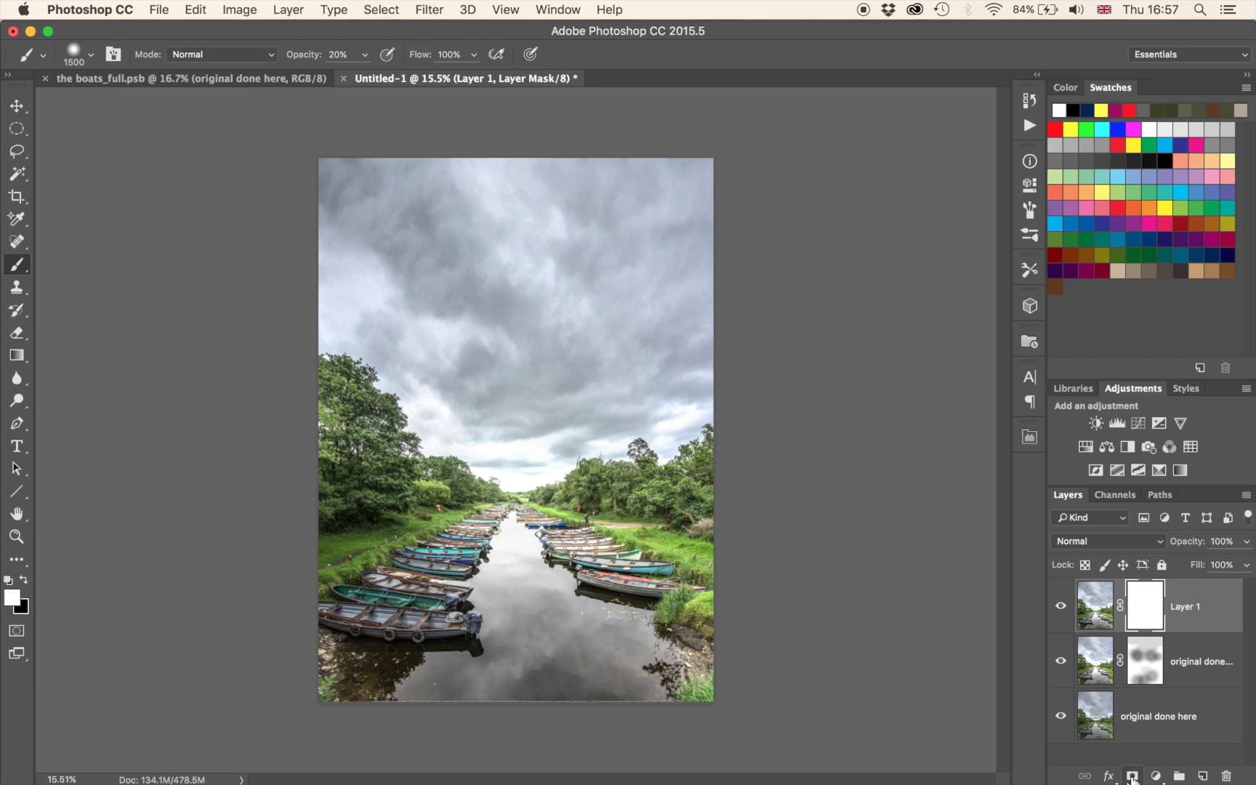
key("bracketright")
key("bracketright")
key("bracketright")
key("bracketright")
key("bracketright")
key("bracketright")
key("bracketright")
key("bracketright")
key("bracketright")
key("bracketright")
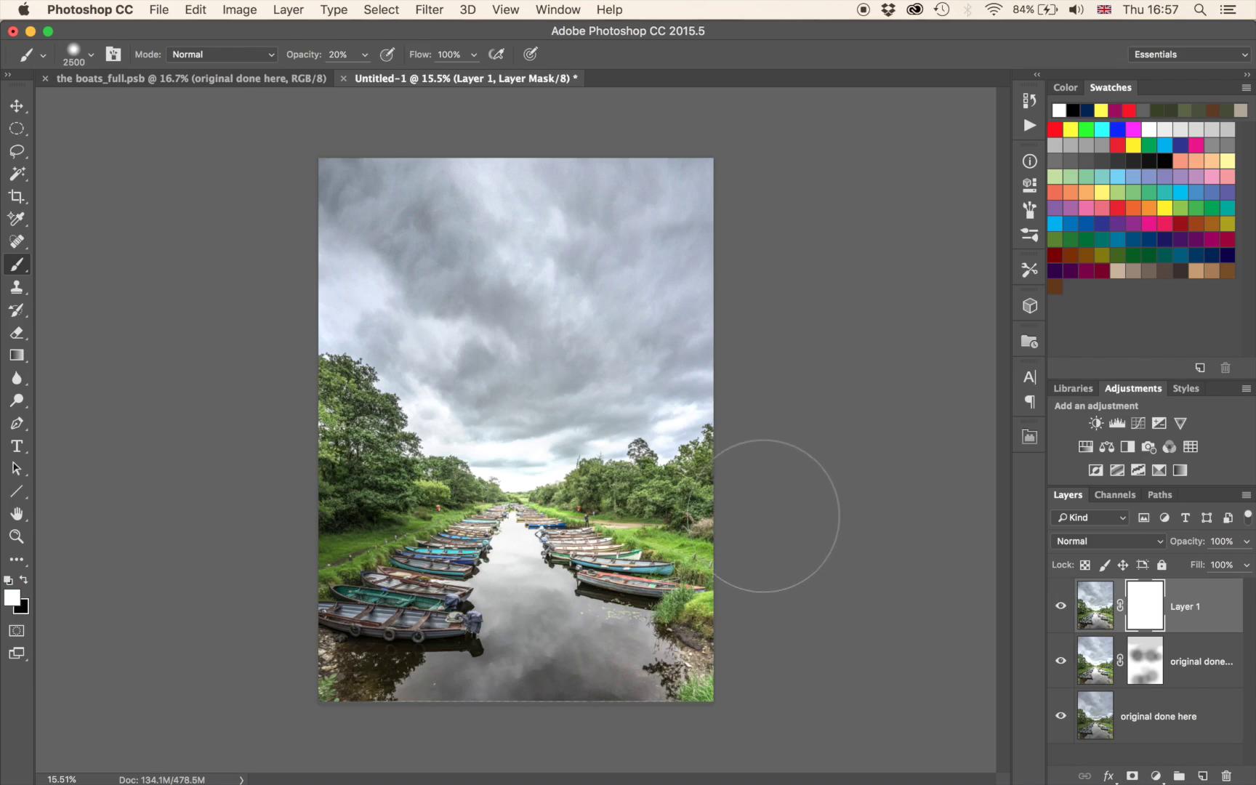
key("bracketleft")
key("bracketleft")
key("bracketleft")
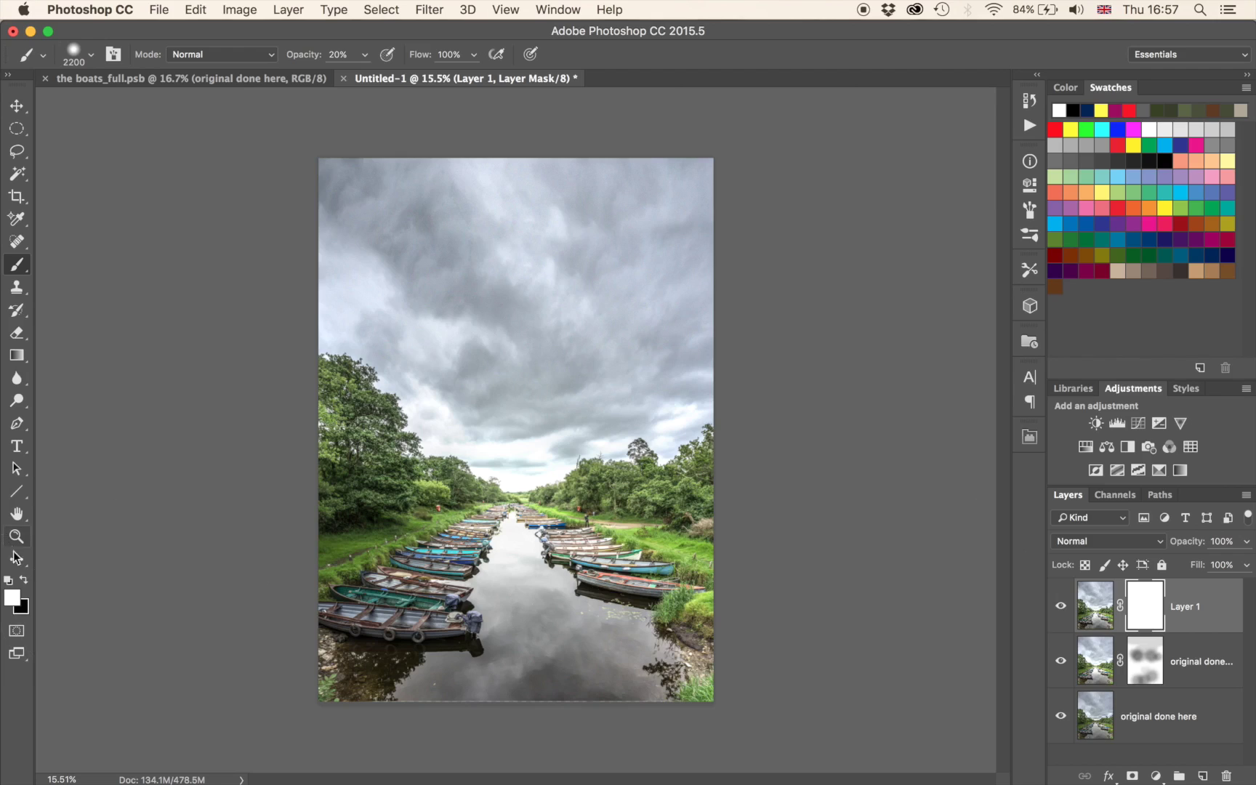
key("x")
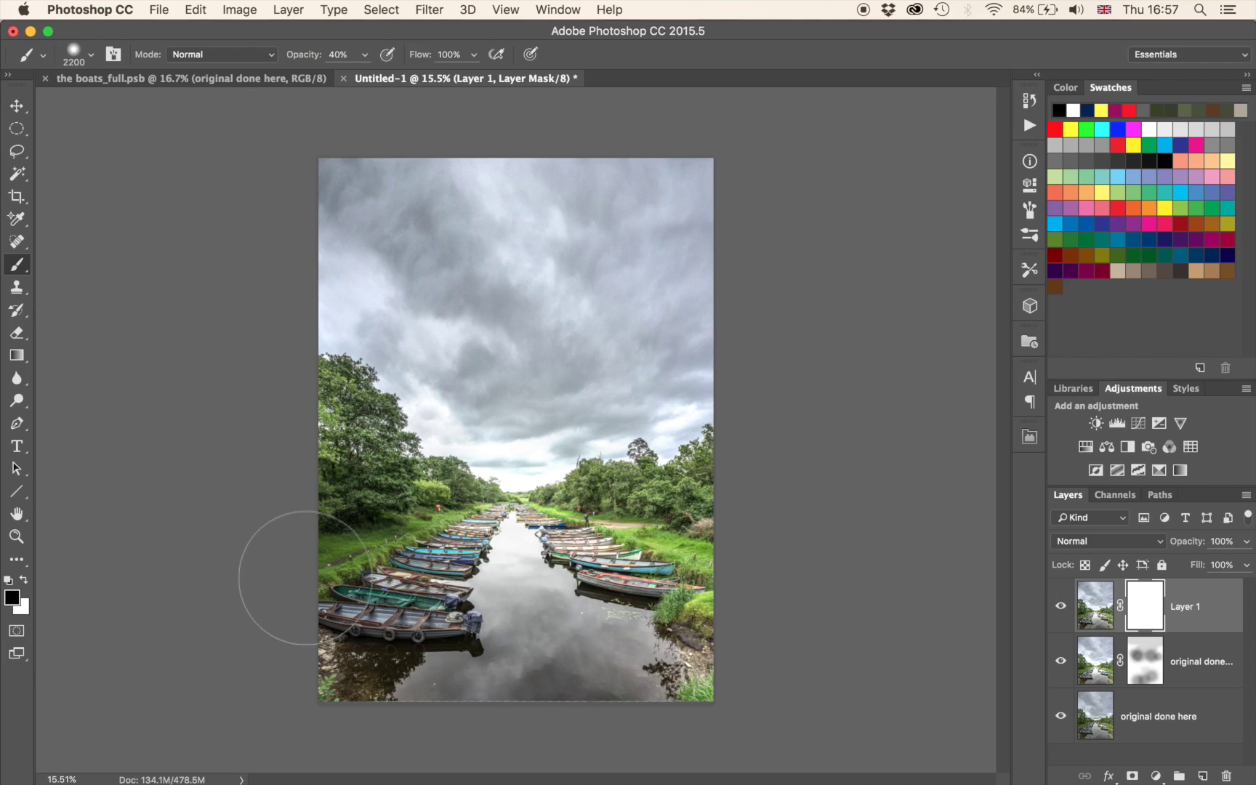
mouse_move(306, 578)
left_mouse_down()
mouse_move(286, 462)
mouse_move(308, 421)
mouse_move(314, 448)
mouse_move(345, 477)
left_mouse_up()
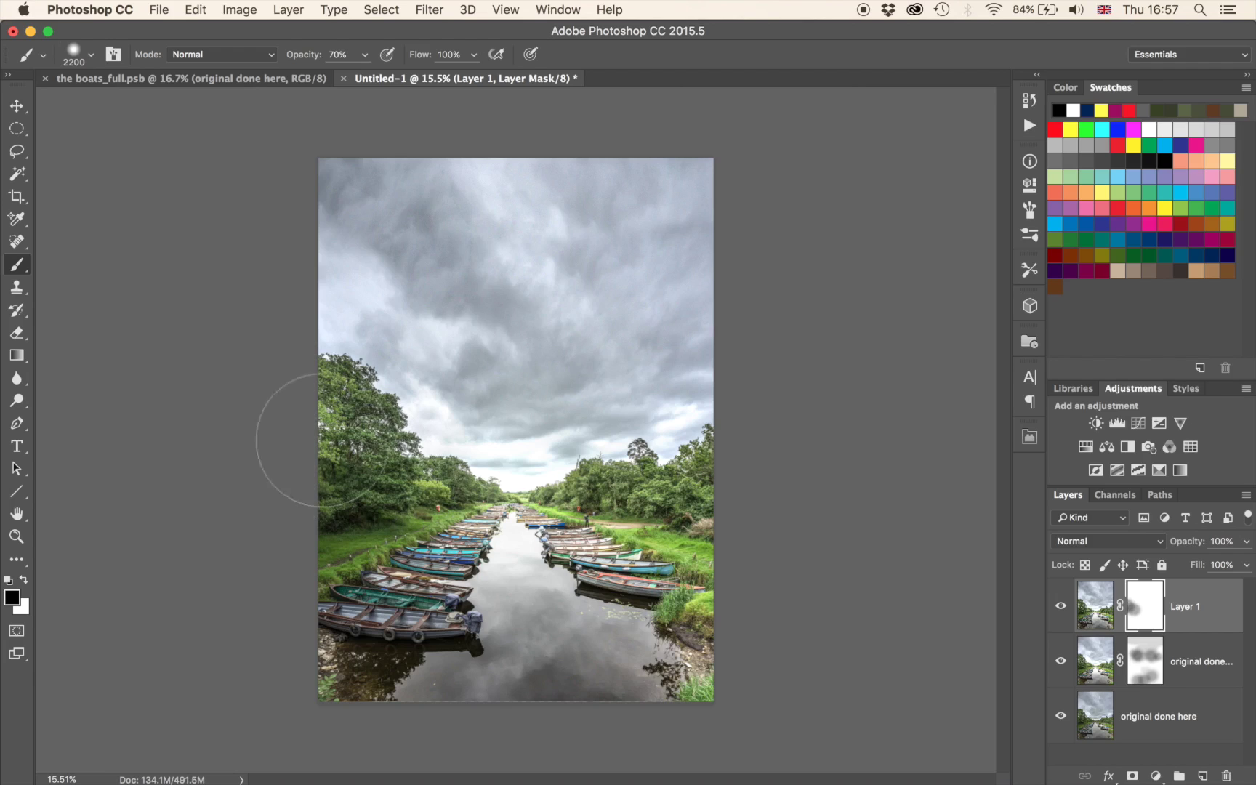
mouse_move(392, 582)
left_mouse_down()
mouse_move(378, 562)
mouse_move(305, 654)
mouse_move(382, 534)
mouse_move(346, 472)
mouse_move(360, 567)
mouse_move(418, 516)
mouse_move(300, 397)
left_mouse_up()
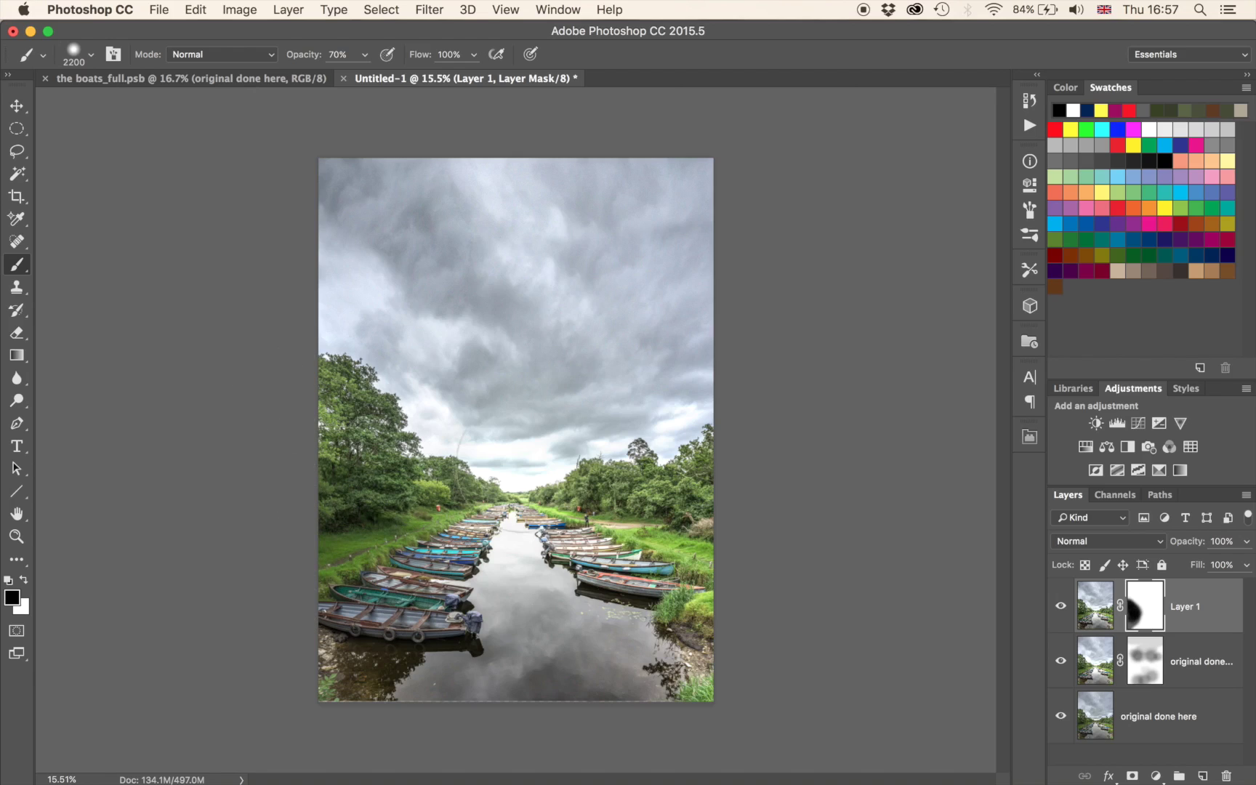
Paint black on the Layer 1 mask over the right bank's trees and boats with an 1800 px brush at 70% opacity.
mouse_move(647, 516)
left_mouse_down()
mouse_move(690, 575)
mouse_move(676, 625)
left_mouse_up()
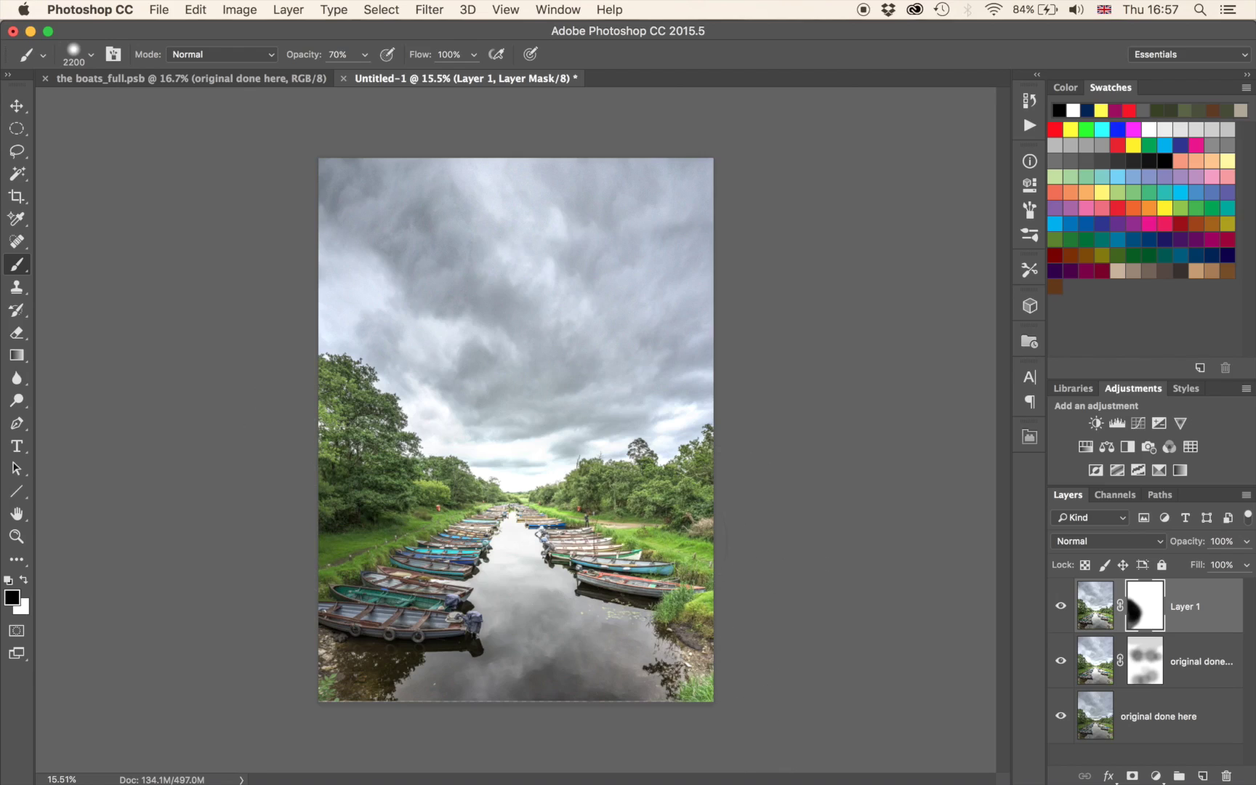
key("bracketleft")
key("bracketleft")
key("bracketleft")
key("bracketleft")
mouse_move(617, 575)
left_mouse_down()
mouse_move(632, 538)
mouse_move(654, 553)
mouse_move(684, 517)
left_mouse_up()
Reduce the brush to 300 px and paint black at 70% opacity on the Layer 1 mask along the right bank's boats.
scroll(534, 513, "up", 5)
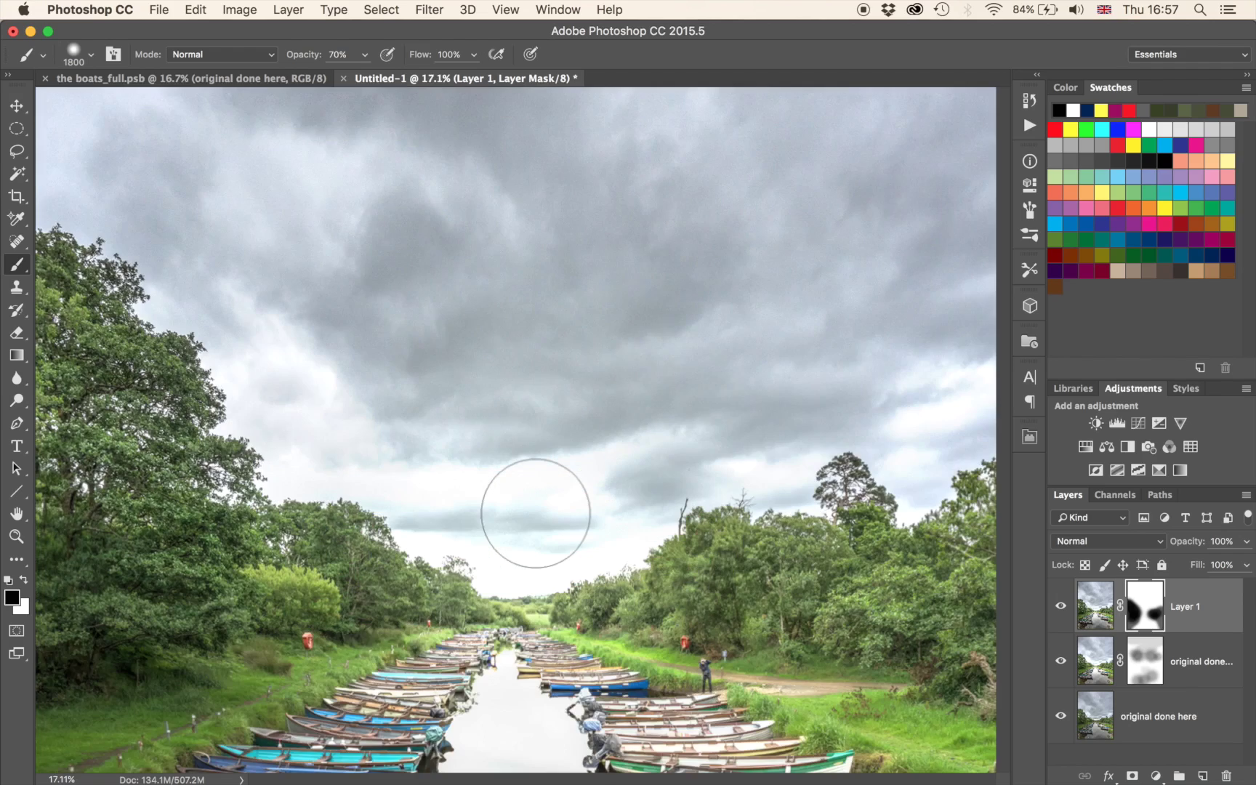
scroll(534, 513, "down", 6)
key("bracketleft")
key("bracketleft")
key("bracketleft")
key("bracketleft")
key("bracketleft")
key("bracketleft")
key("bracketleft")
key("bracketleft")
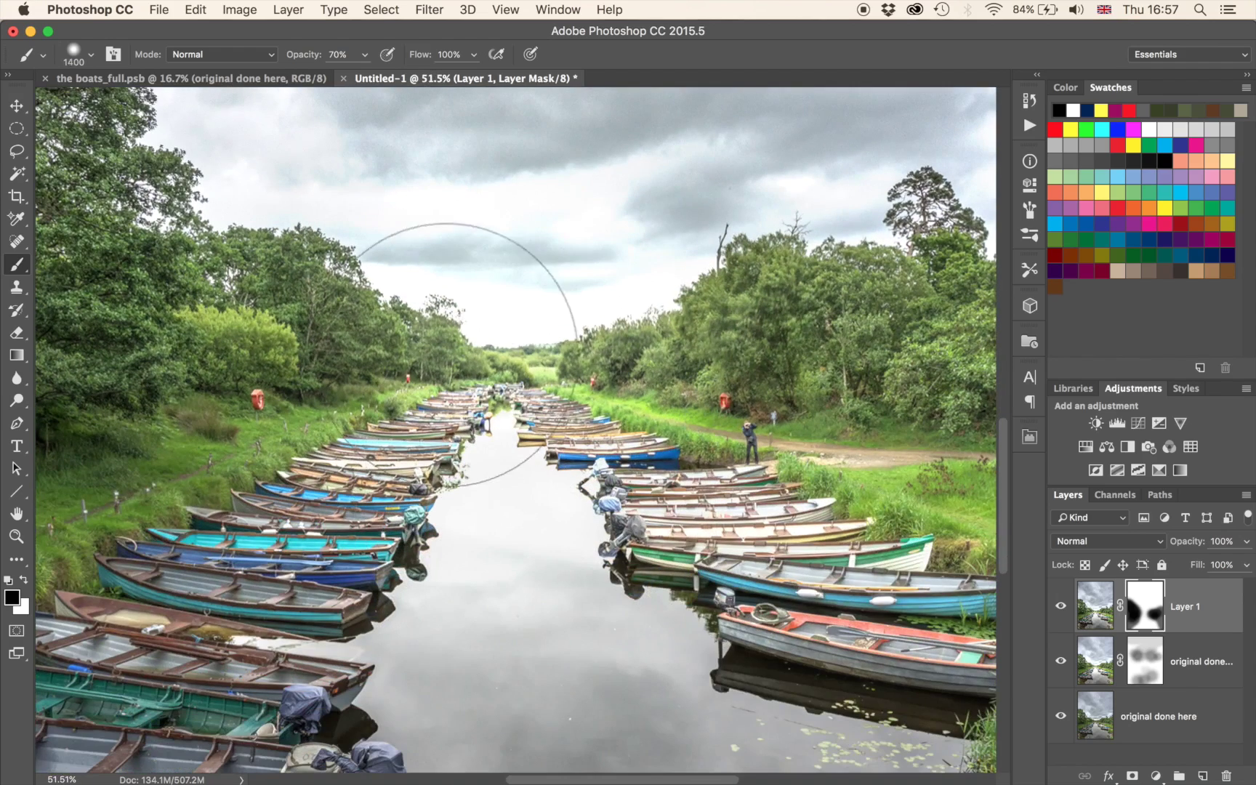
key("bracketleft")
key("bracketleft")
key("bracketleft")
key("bracketleft")
key("bracketleft")
key("bracketleft")
key("bracketleft")
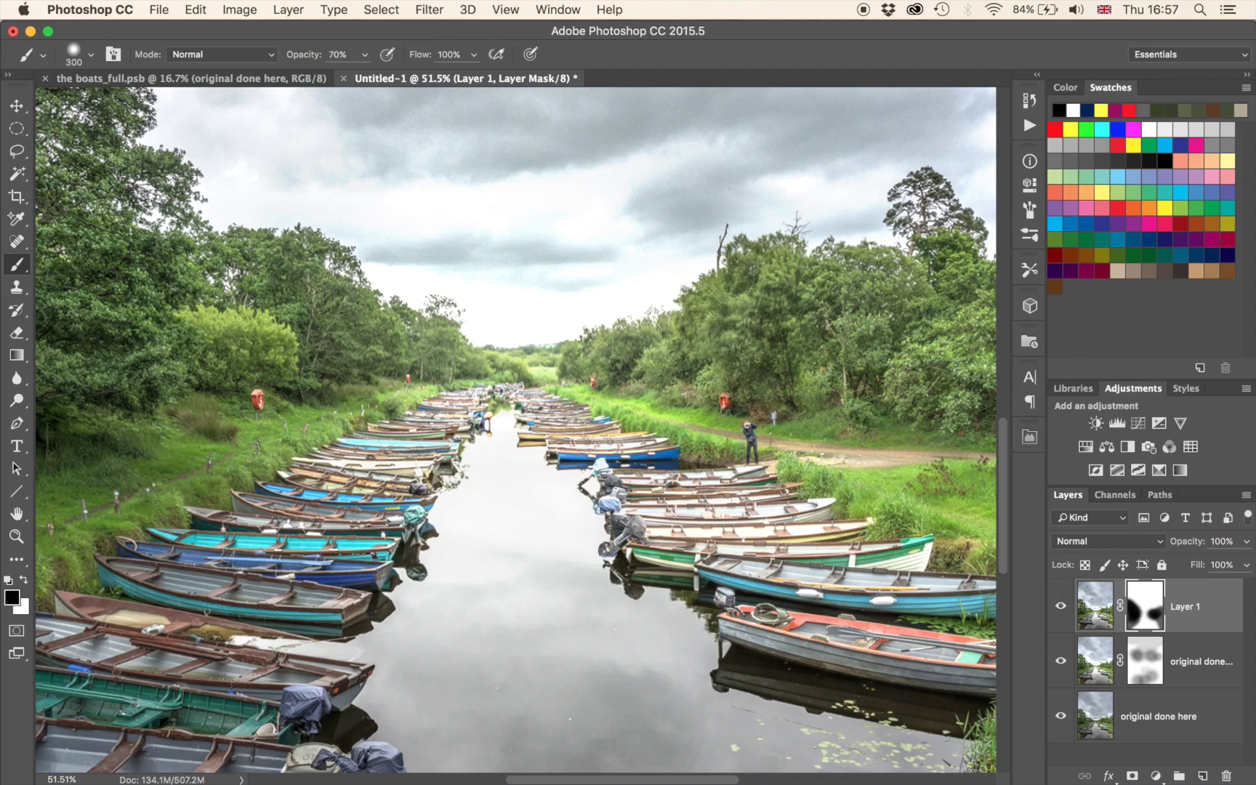
mouse_move(634, 457)
left_mouse_down()
mouse_move(780, 317)
mouse_move(980, 598)
left_mouse_up()
scroll(840, 425, "down", 5)
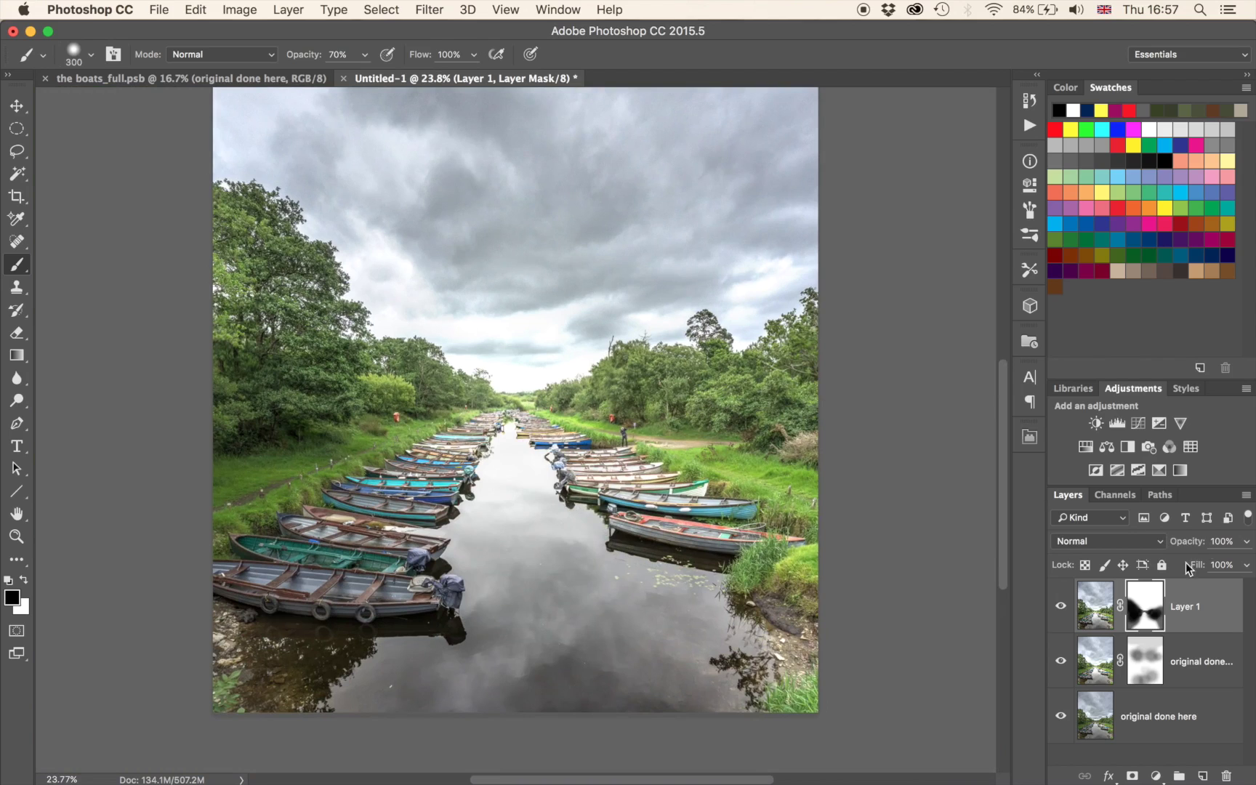
scroll(1006, 605, "down", 2)
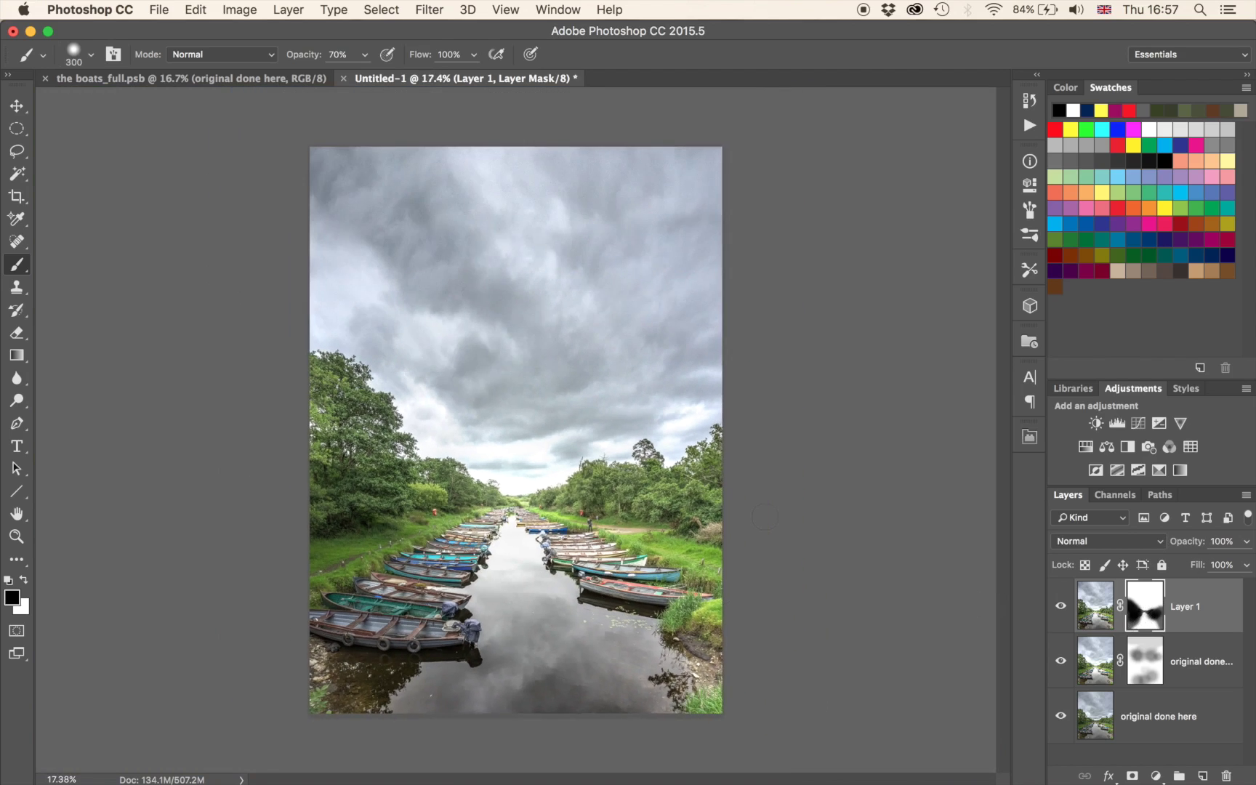
Toggle Layer 1's visibility off and on to compare the photo with and without the masked clarity effect.
left_click(1058, 611)
left_click(1057, 611)
left_click(1058, 610)
left_click(1057, 610)
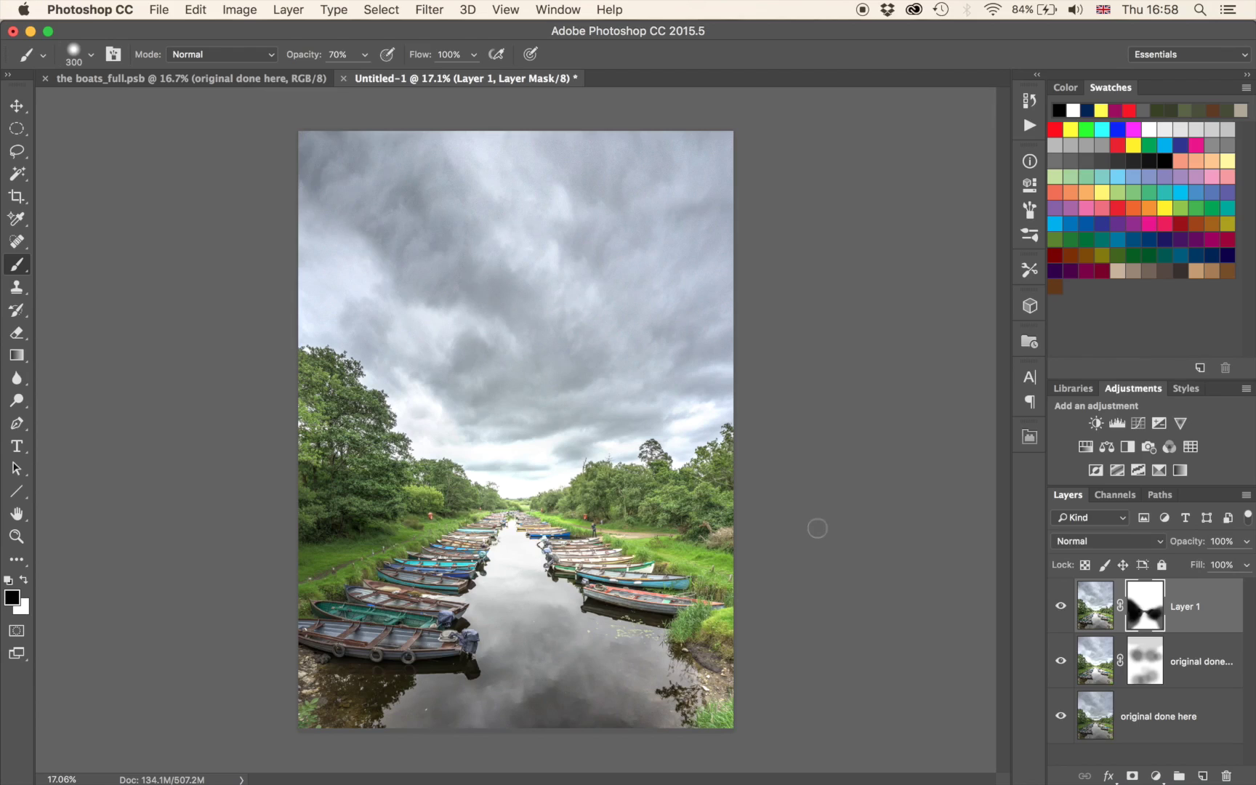
Add three new empty layers above Layer 1 and hide the upper two.
left_click(1203, 776)
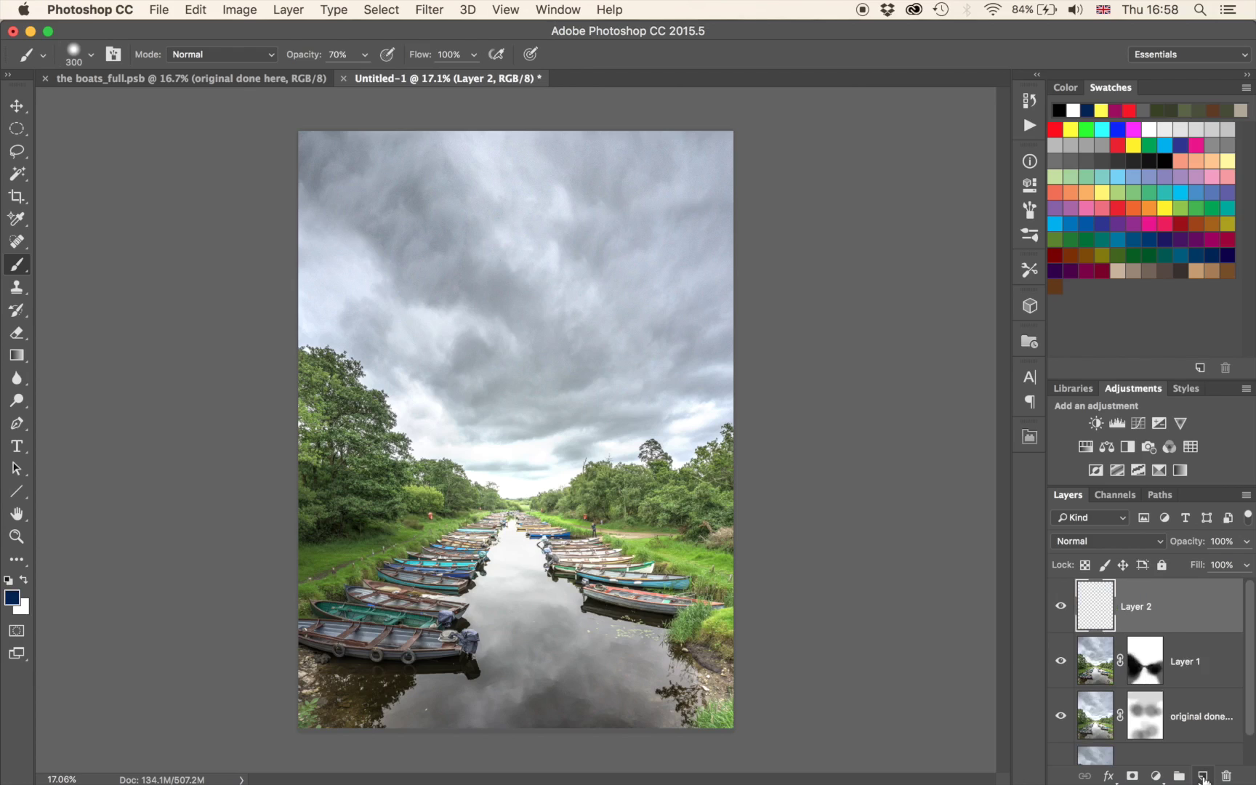
left_click(1203, 776)
left_click(1203, 776)
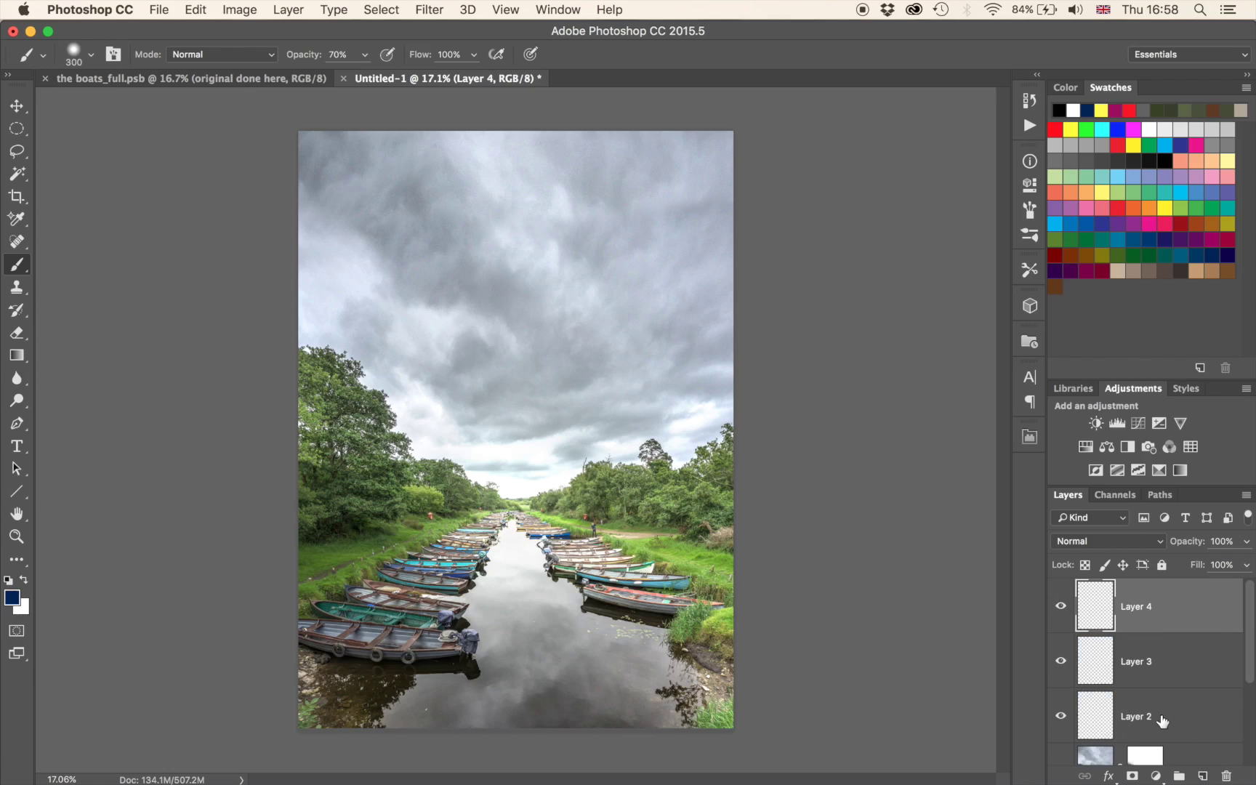
left_click(1061, 606)
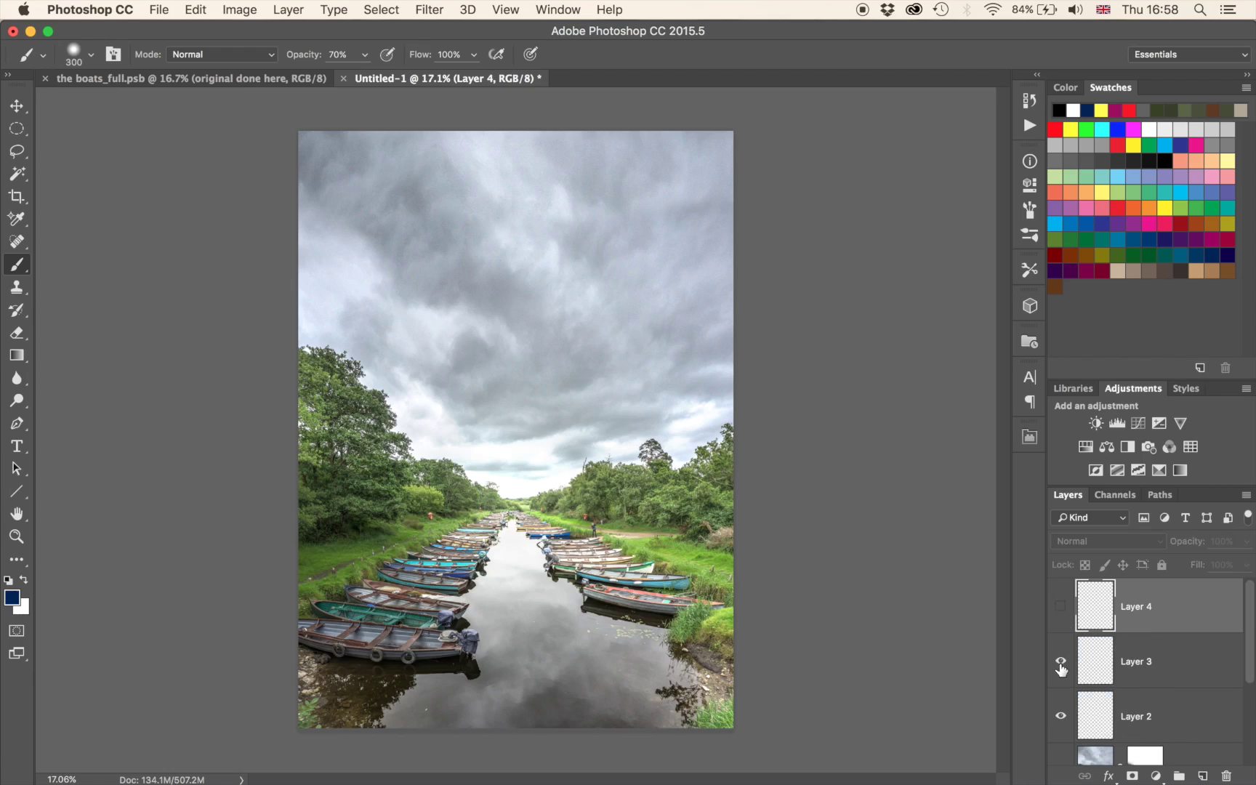
Fill Layer 2 with a yellow-to-transparent linear gradient rising from the river into the lower sky, applying it twice to strengthen it.
left_click(1094, 716)
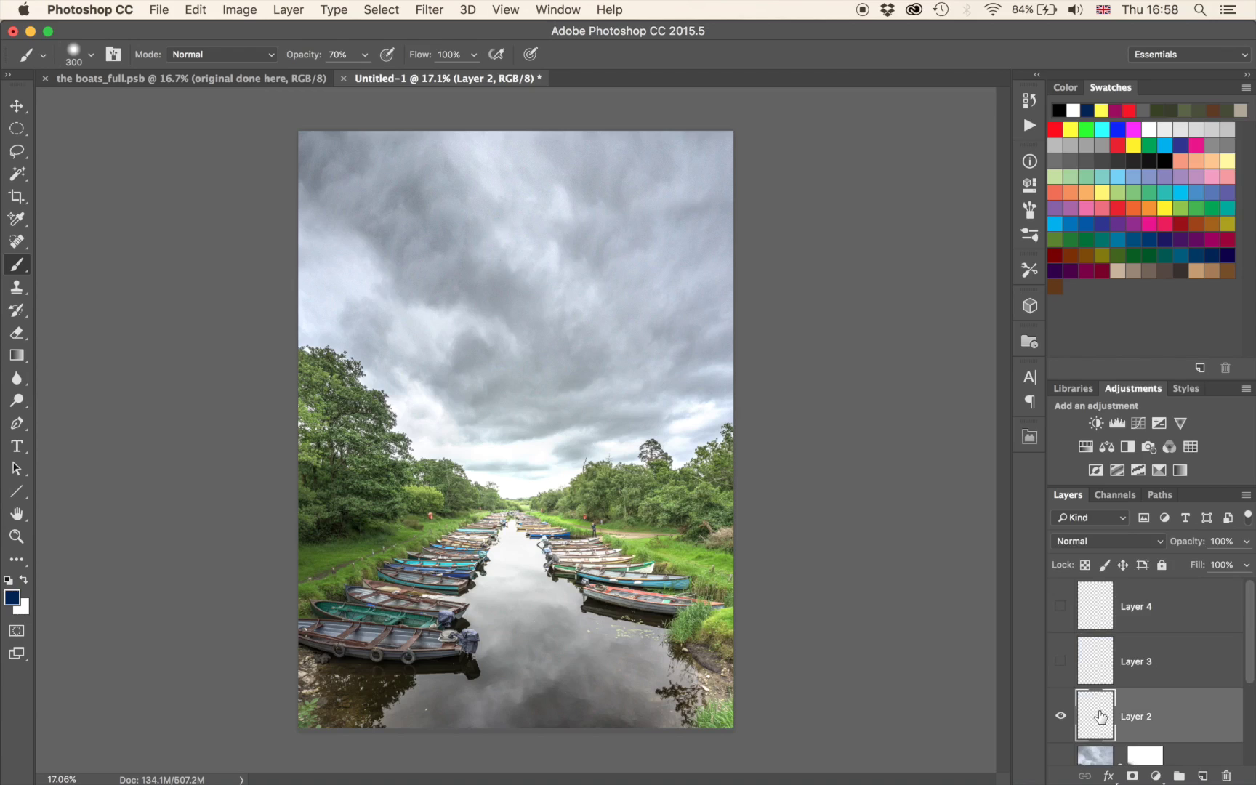
key("g")
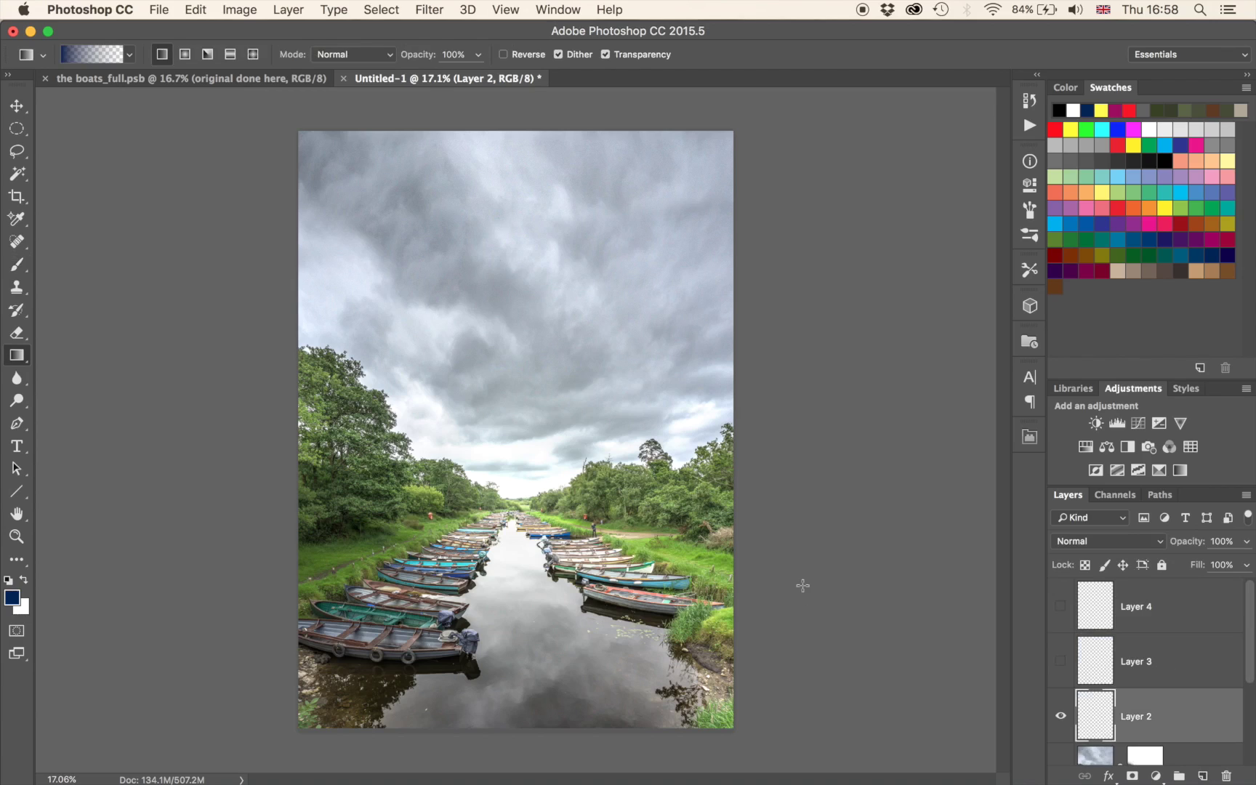
left_click(1070, 129)
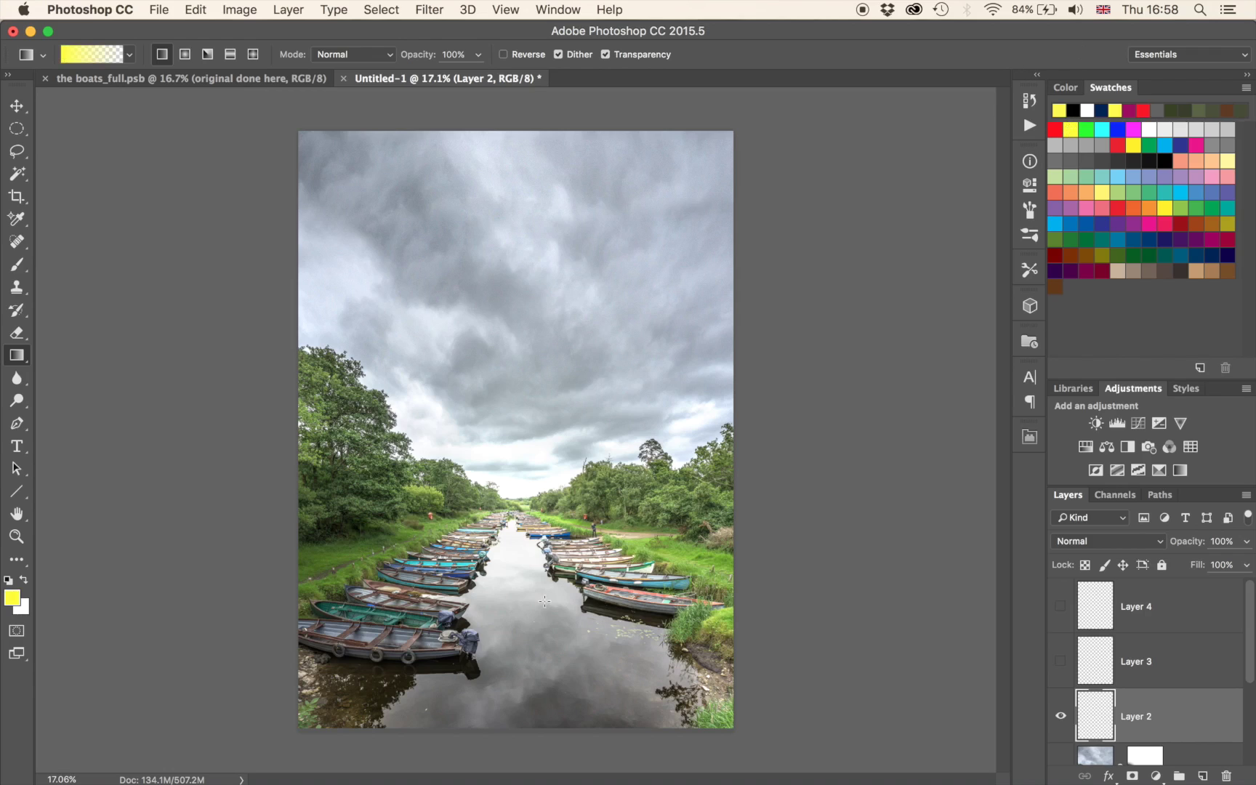
left_click_drag(506, 706, 526, 302)
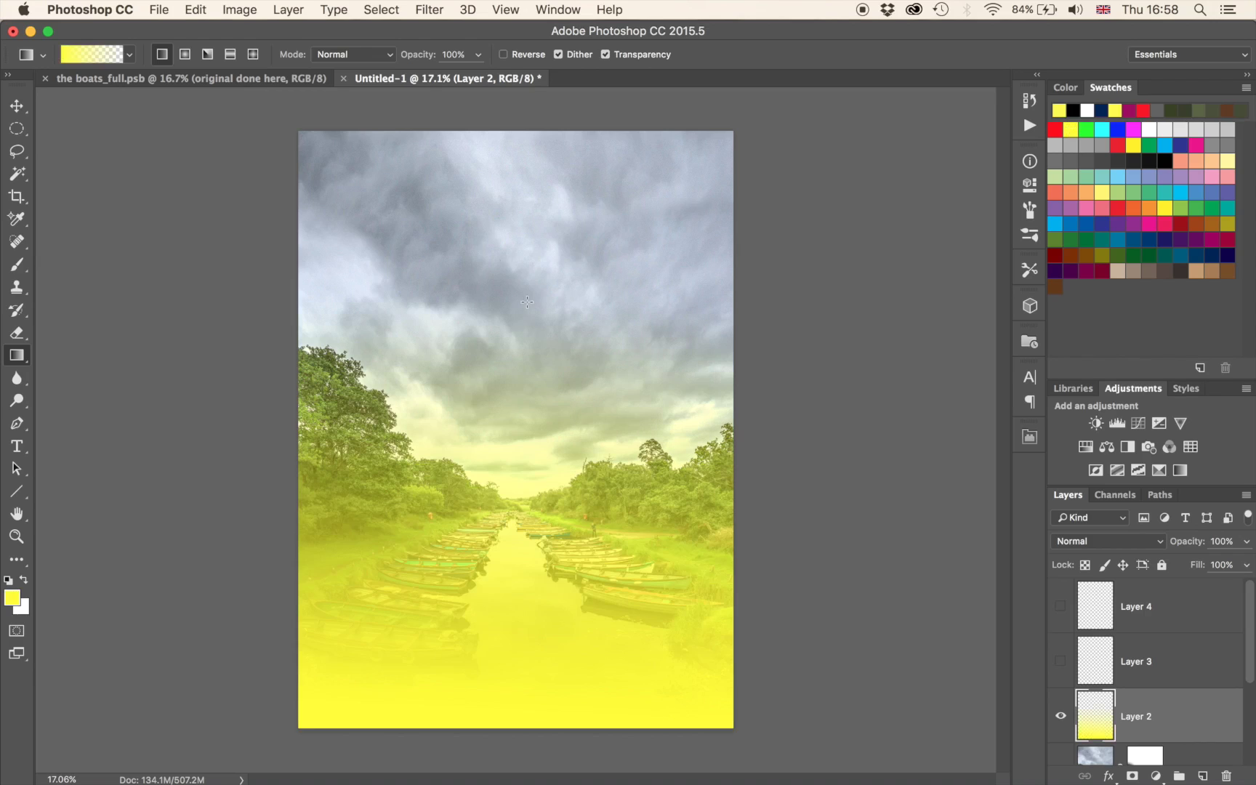
left_click_drag(515, 622, 523, 327)
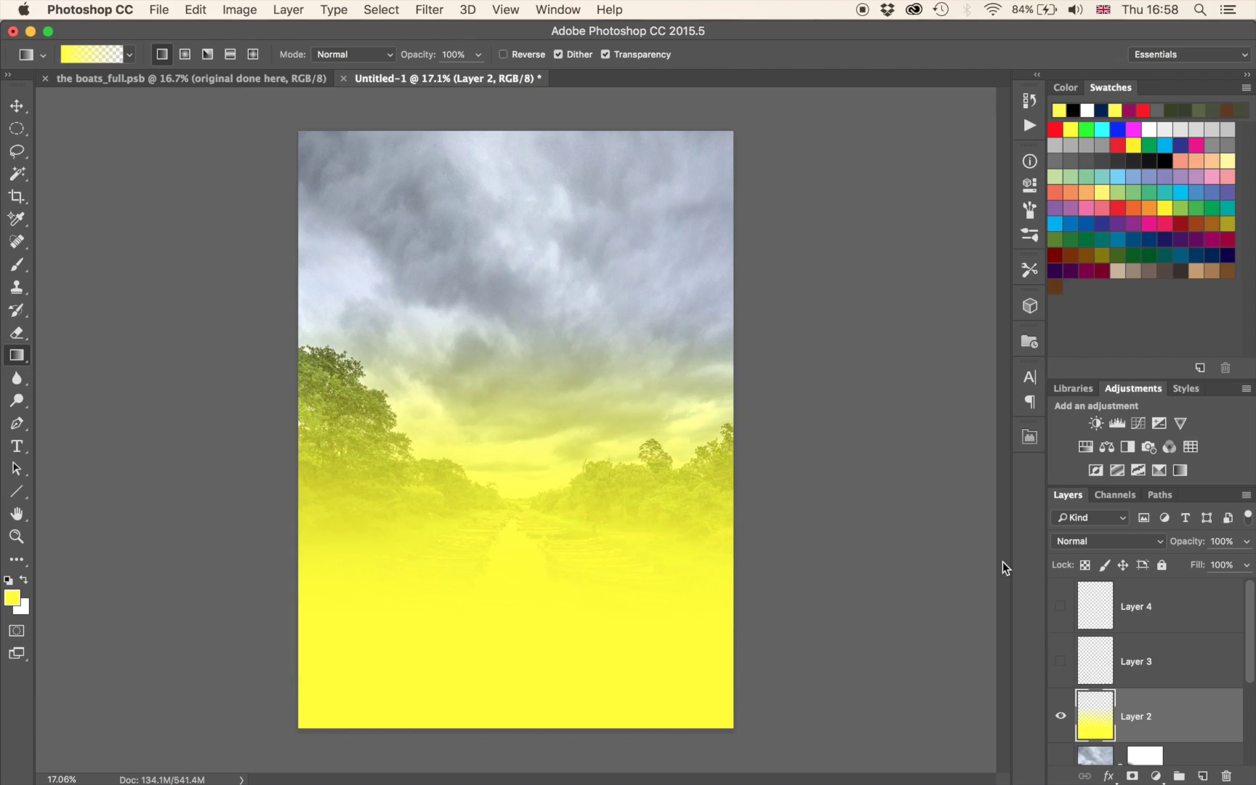
Set the yellow gradient layer's blend mode to Color and hide the layer.
left_click(1080, 541)
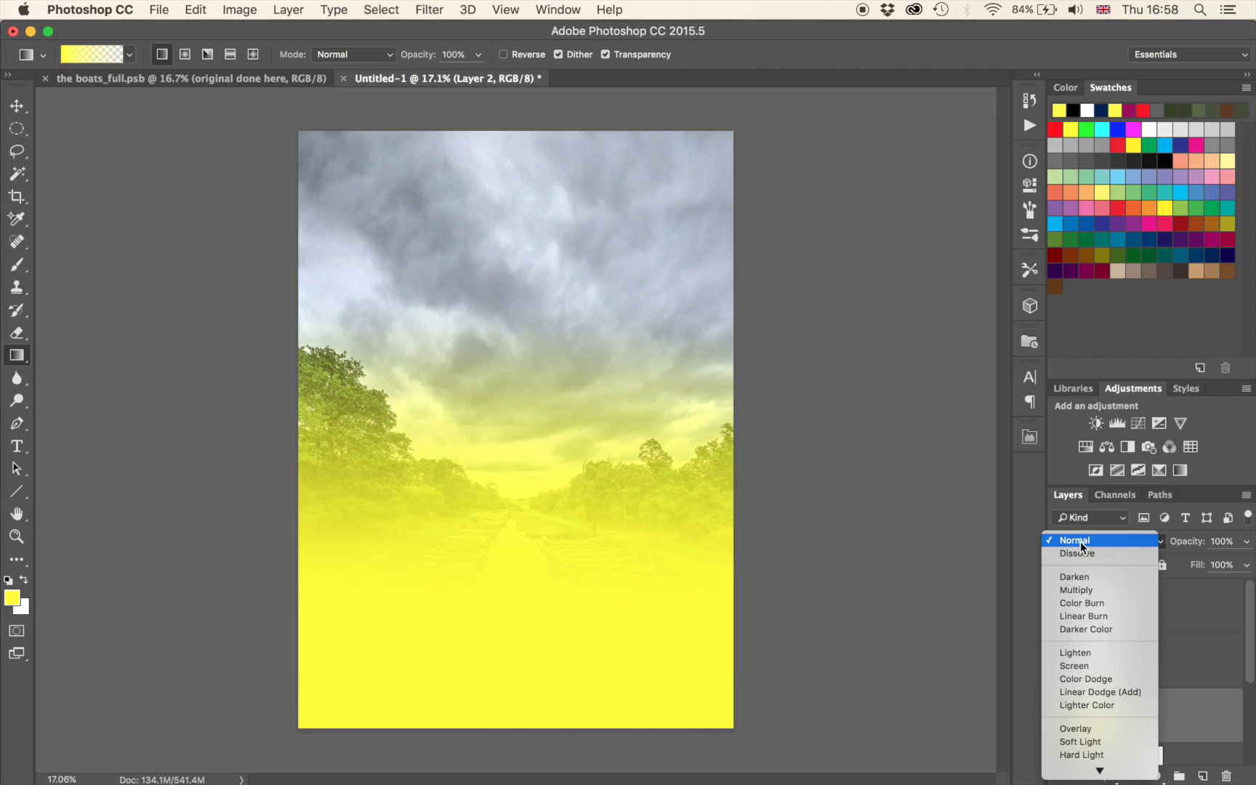
left_click(1074, 757)
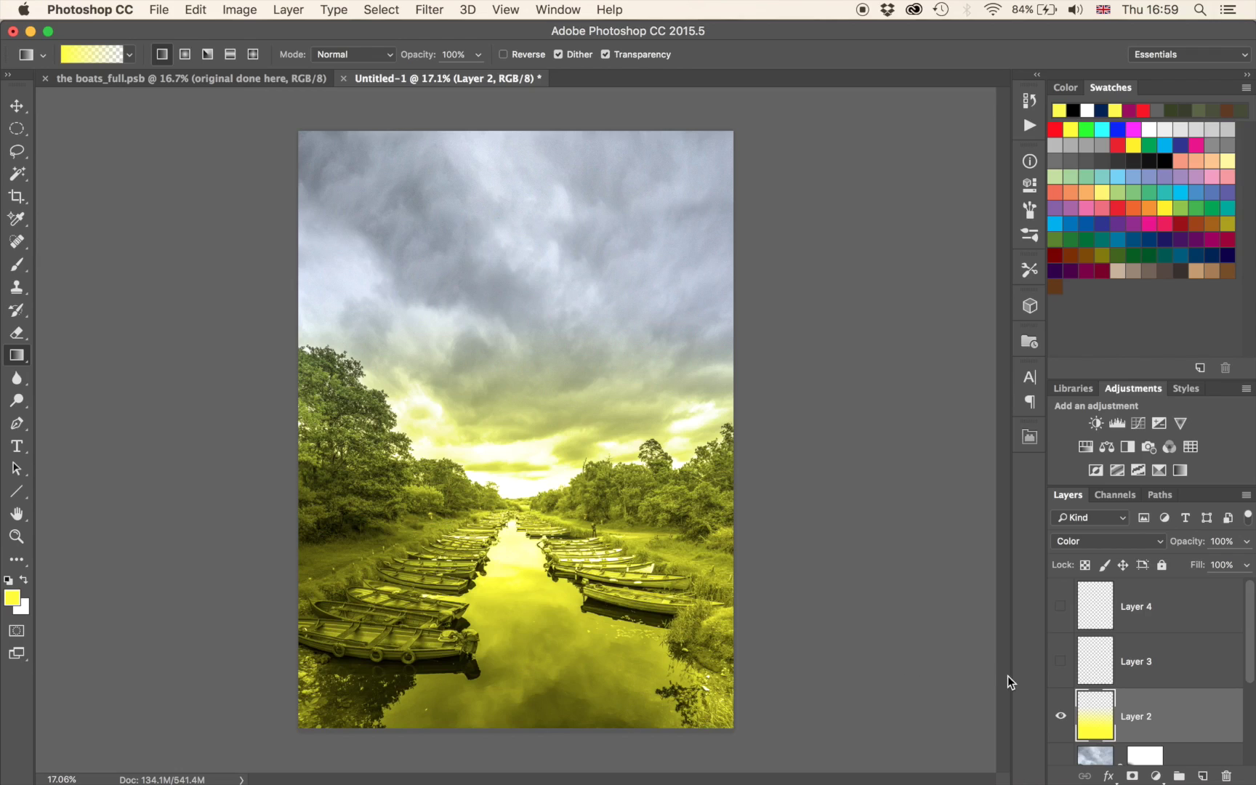
left_click(1061, 717)
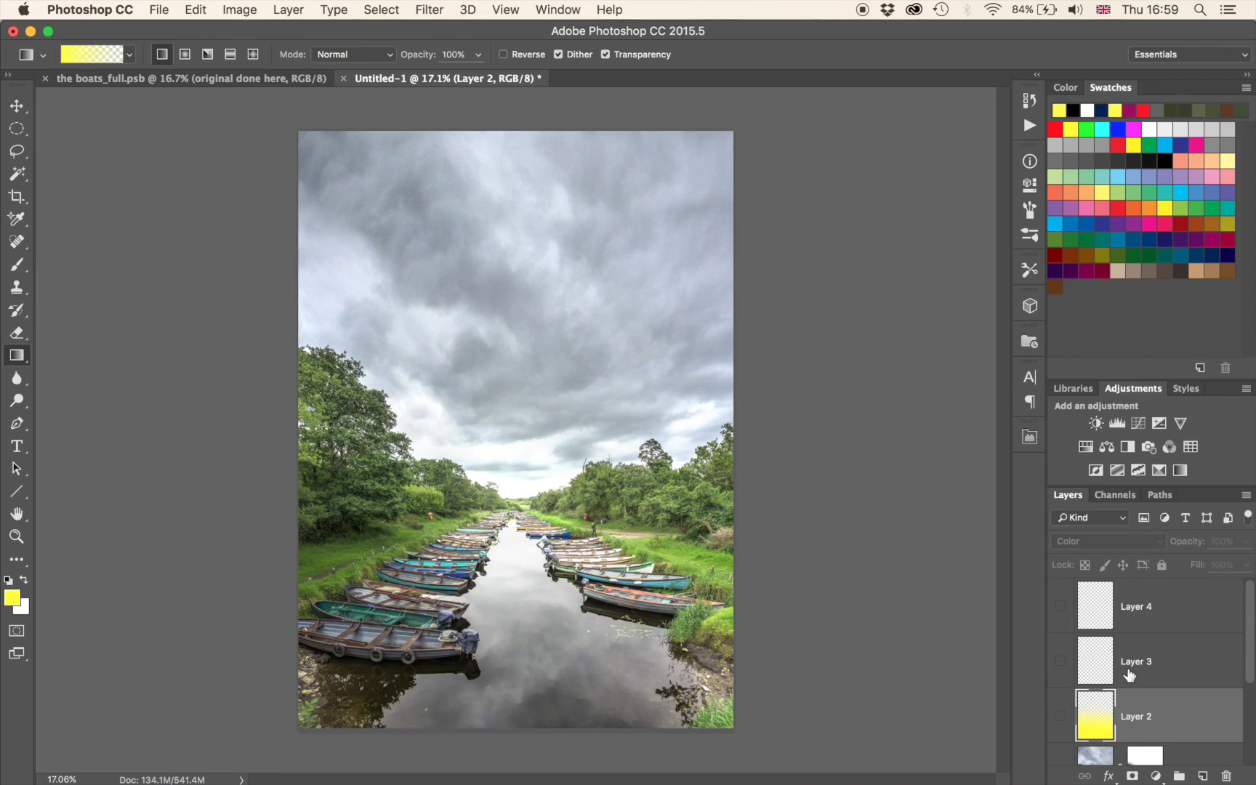
Make Layer 1's image active and open Color Range for it, with the left bank's large tree in close view.
scroll(1123, 672, "down", 3)
scroll(1117, 669, "down", 1)
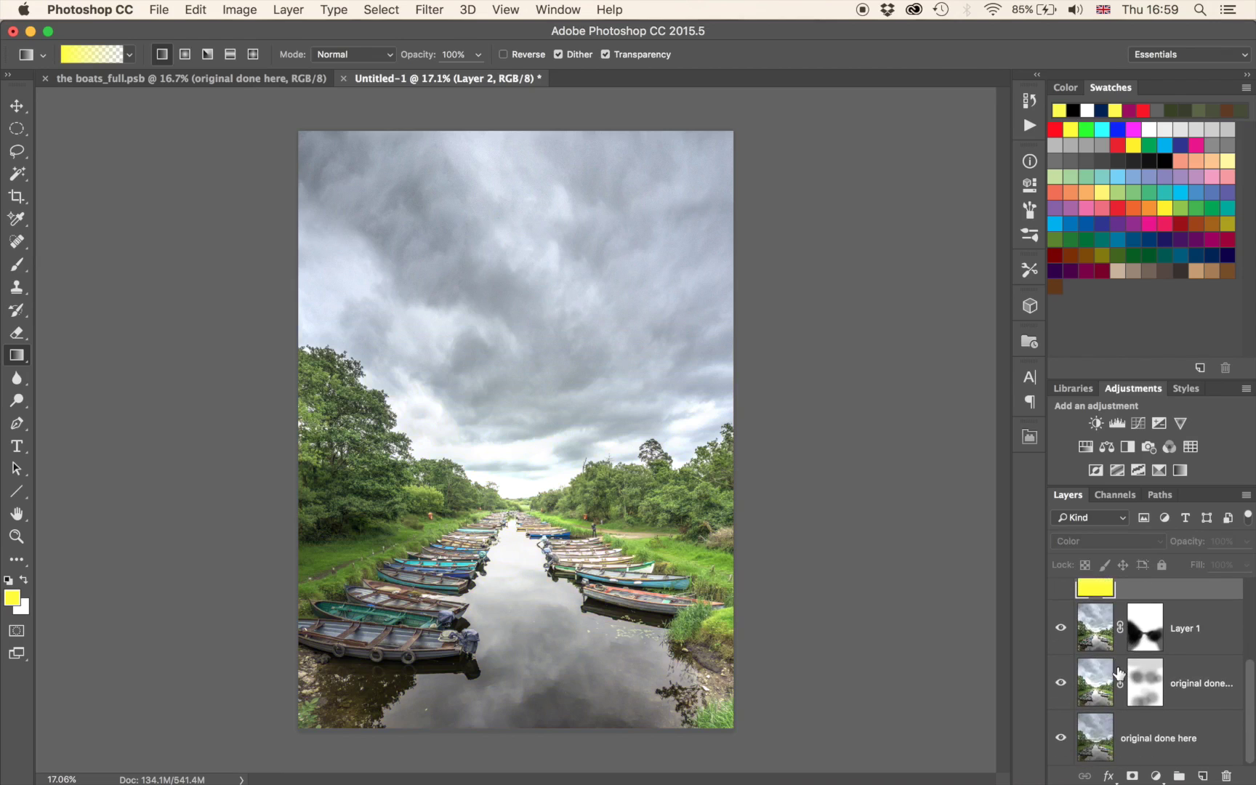
left_click(1094, 744)
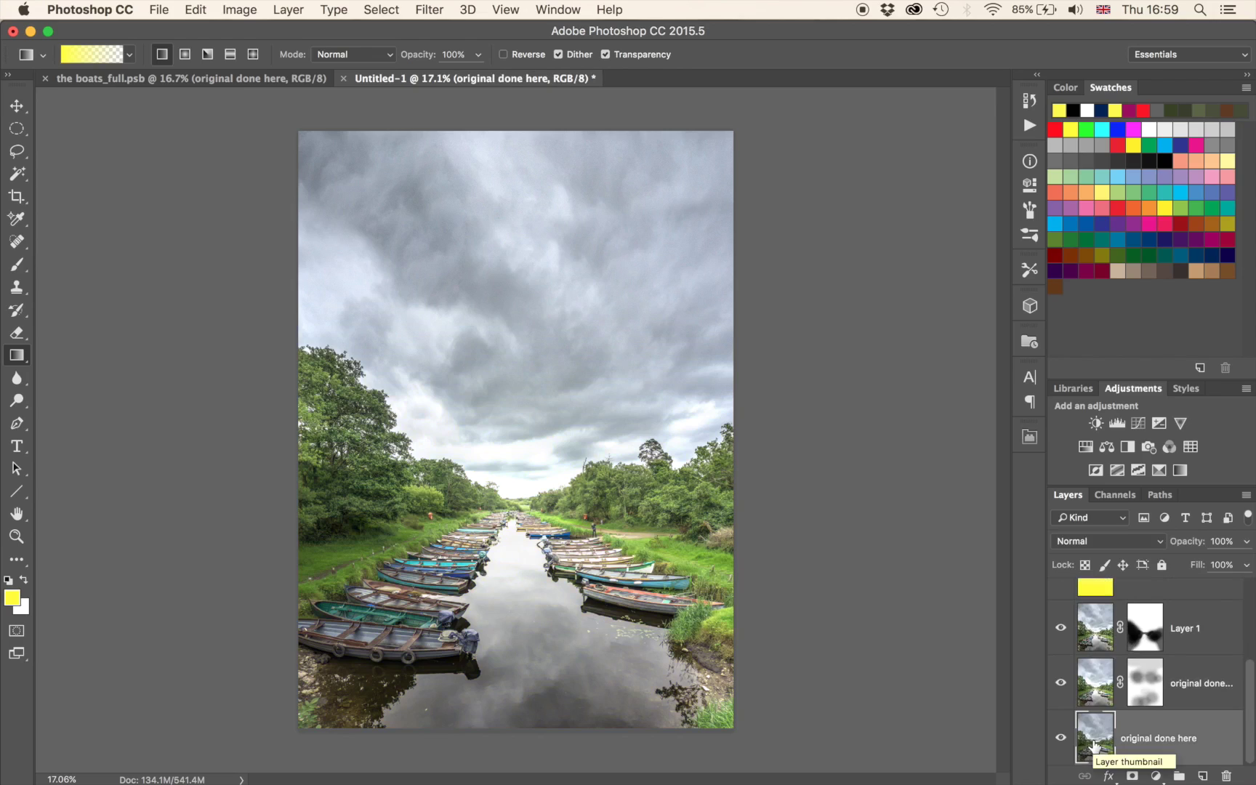
scroll(291, 425, "up", 5)
scroll(291, 425, "up", 5)
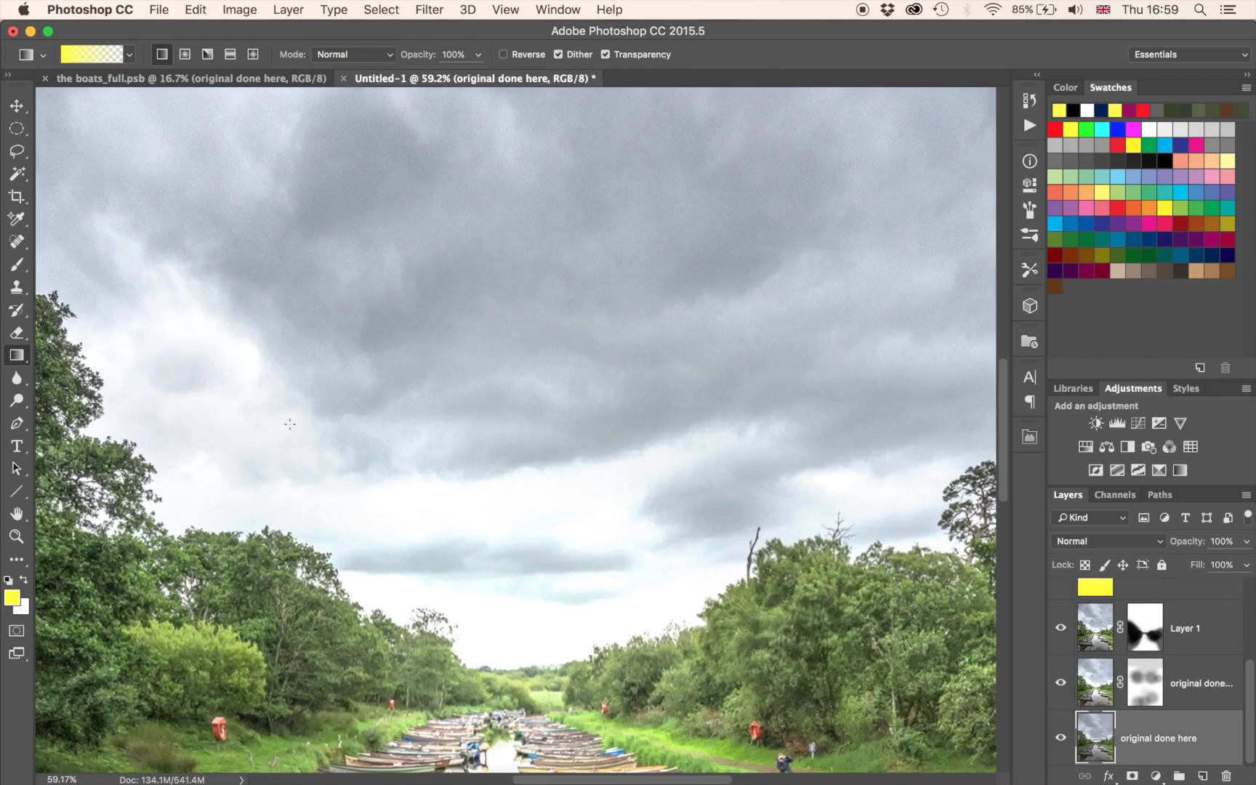
scroll(289, 424, "up", 3)
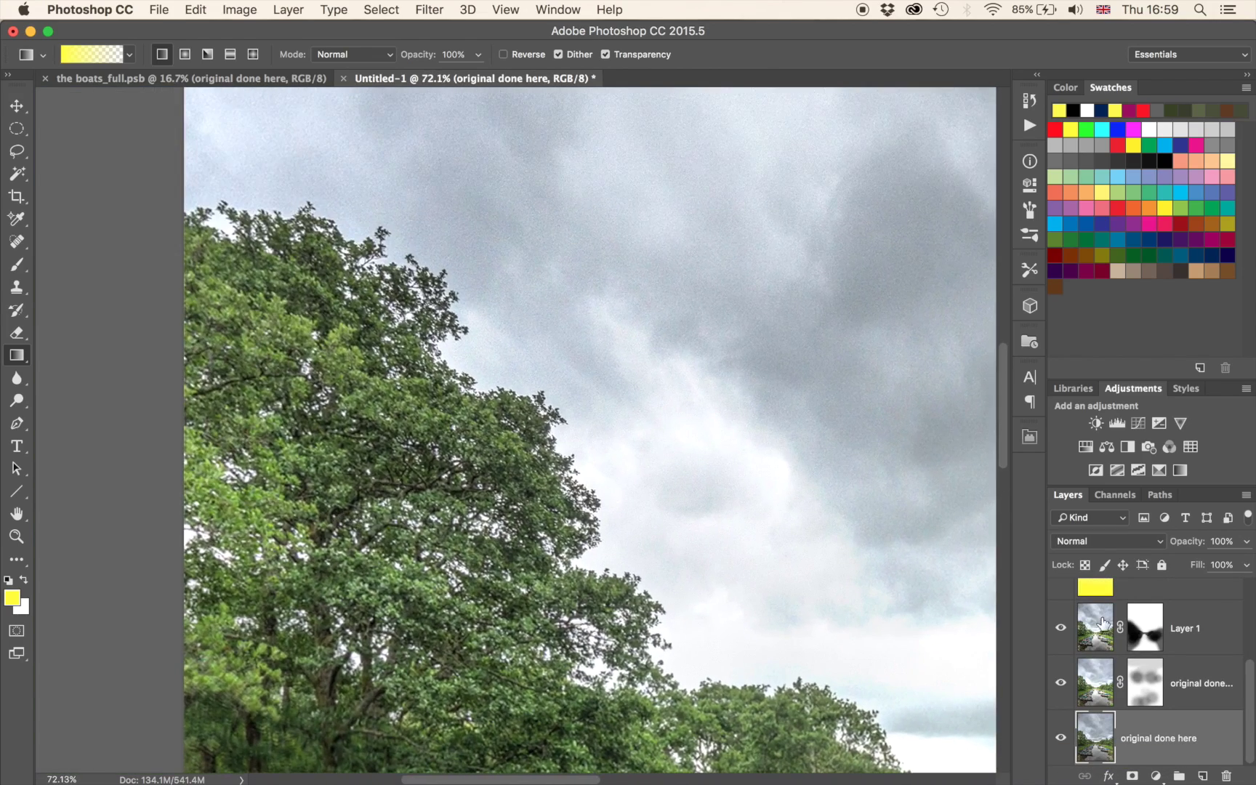
left_click(1103, 629)
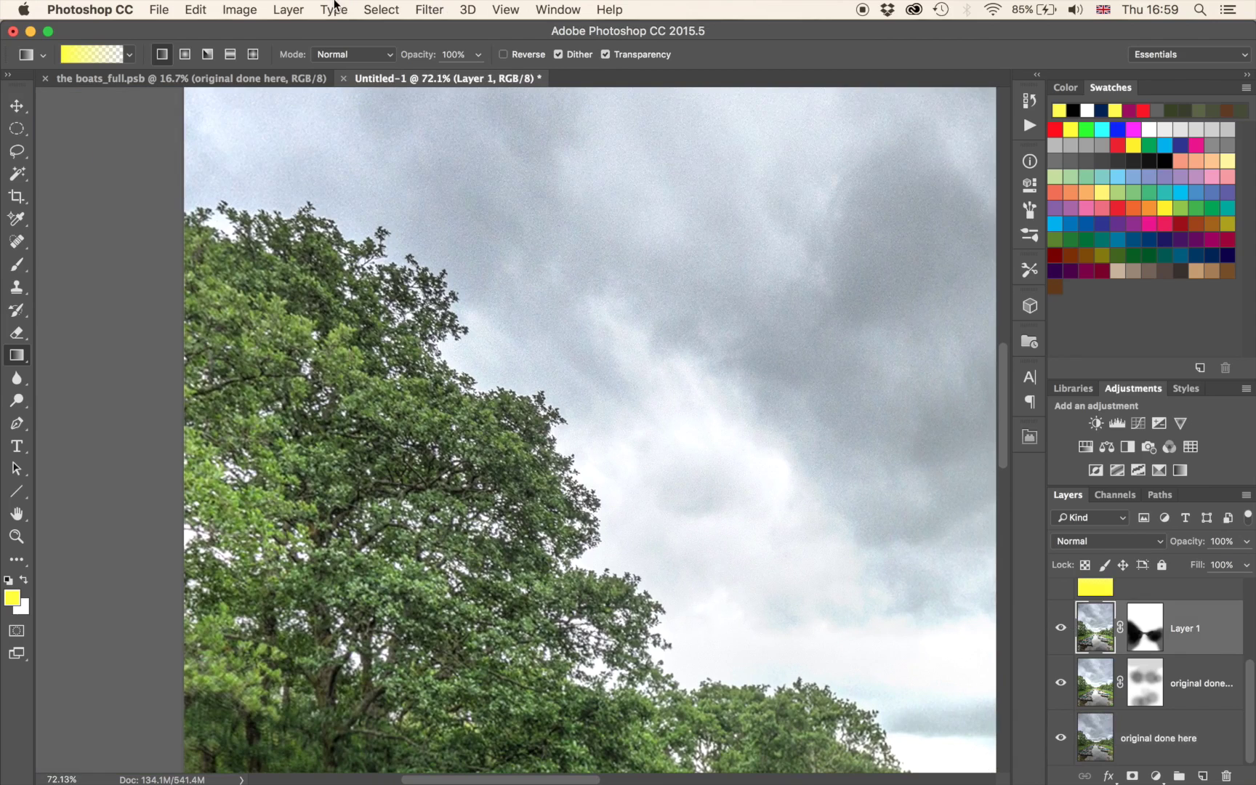
left_click(238, 8)
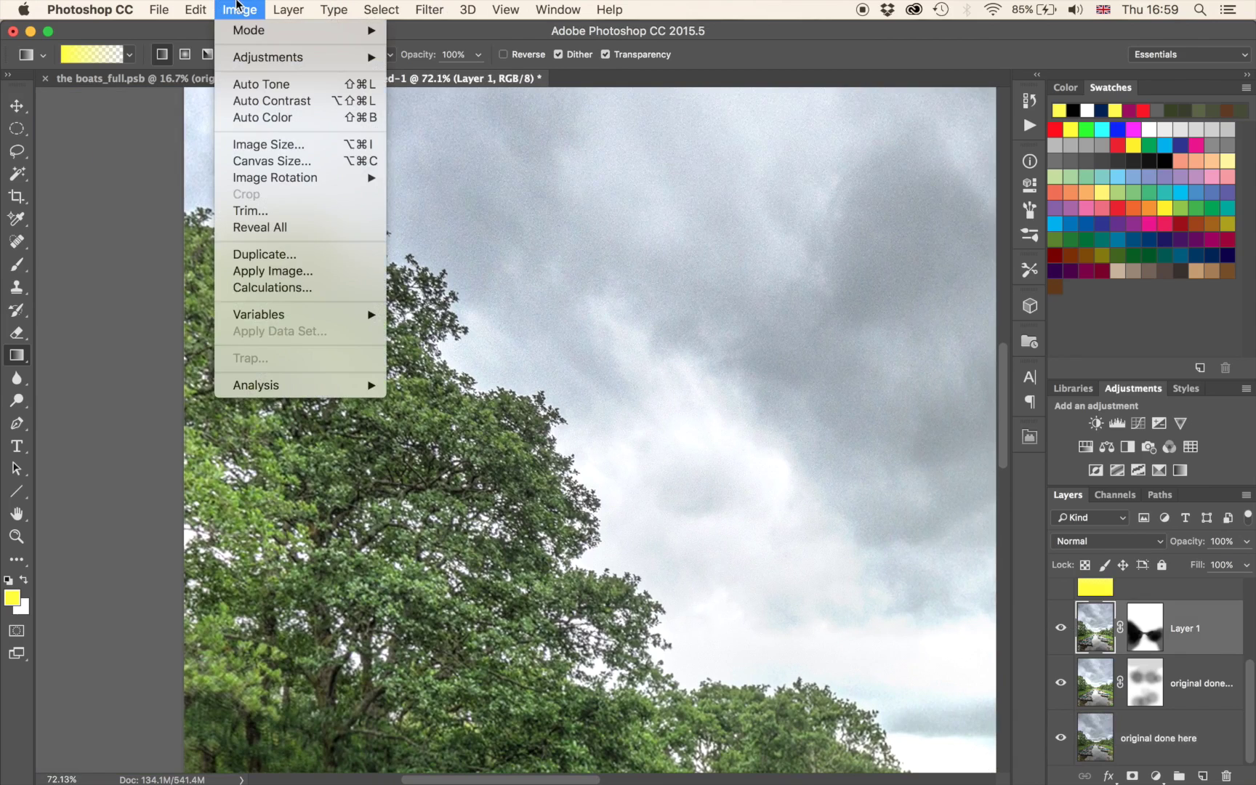
mouse_move(371, 6)
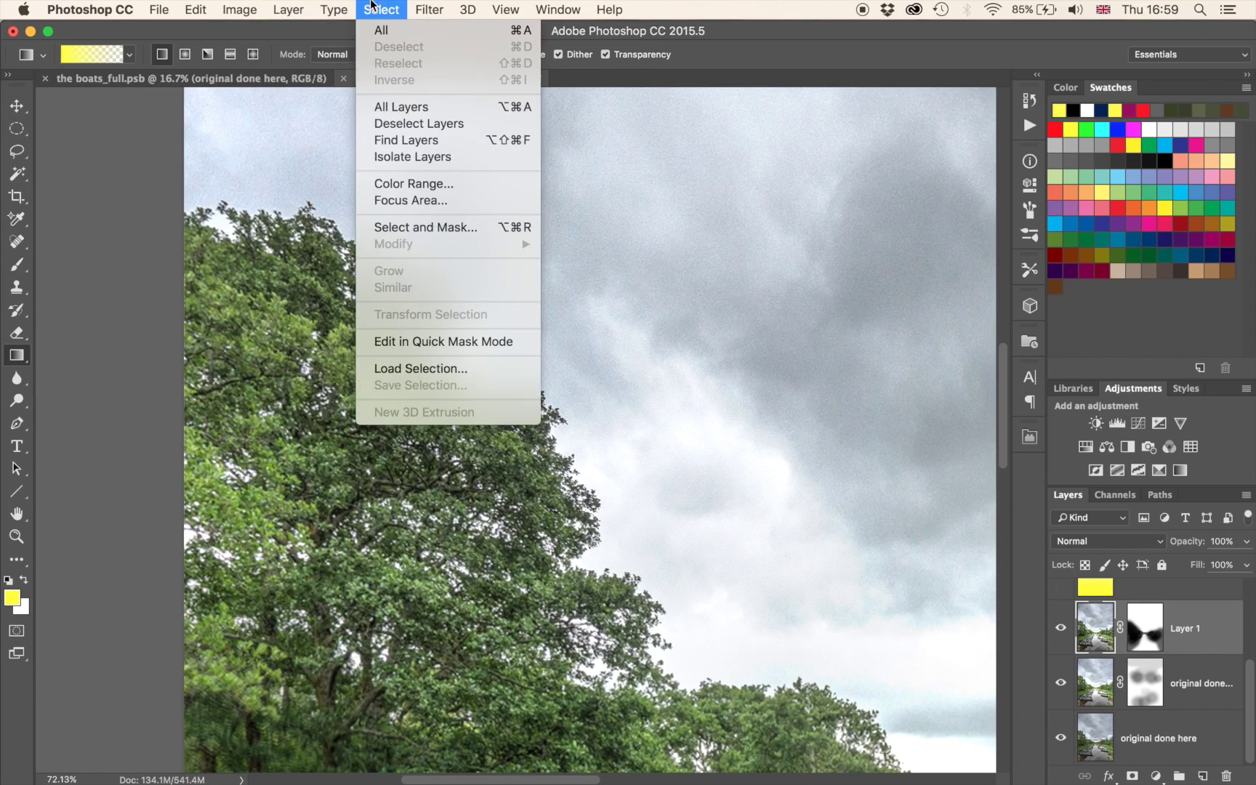
left_click(398, 183)
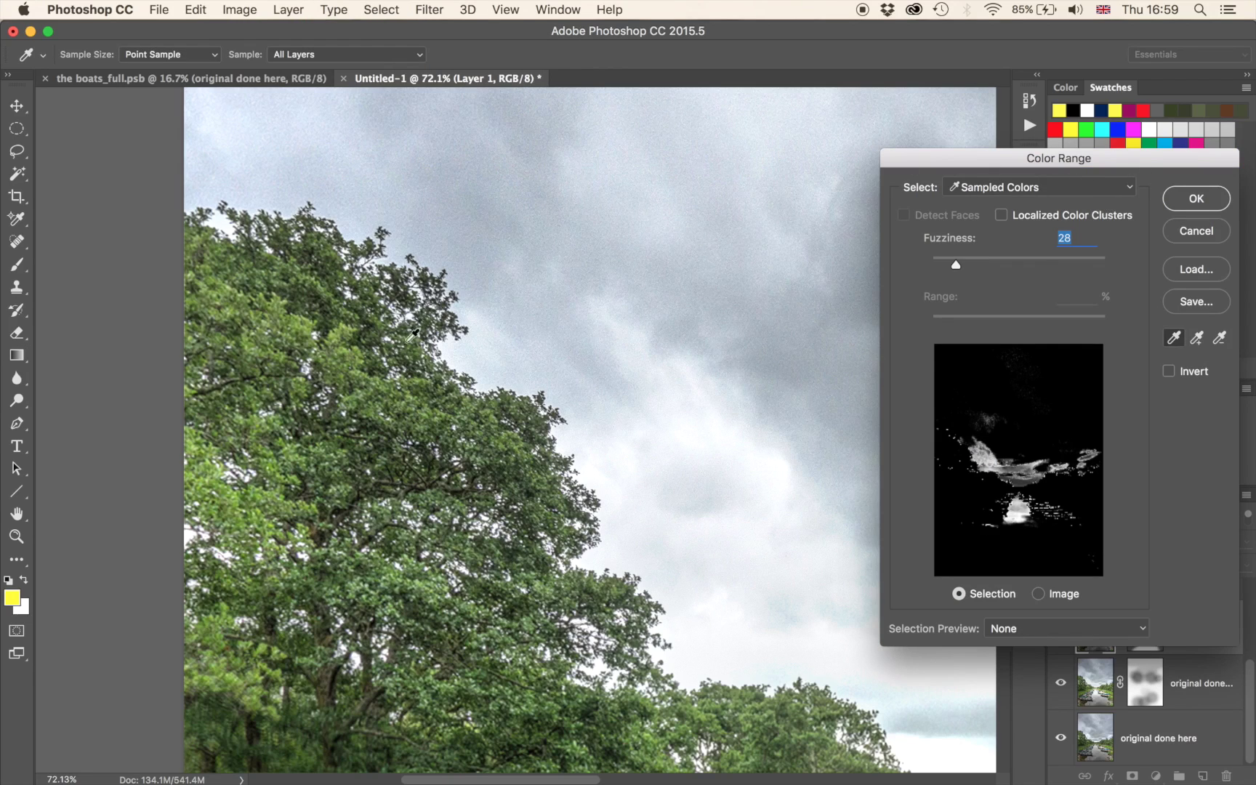
Sample several greens and dark tones across the large tree in Color Range and create the selection from them.
left_click(414, 332)
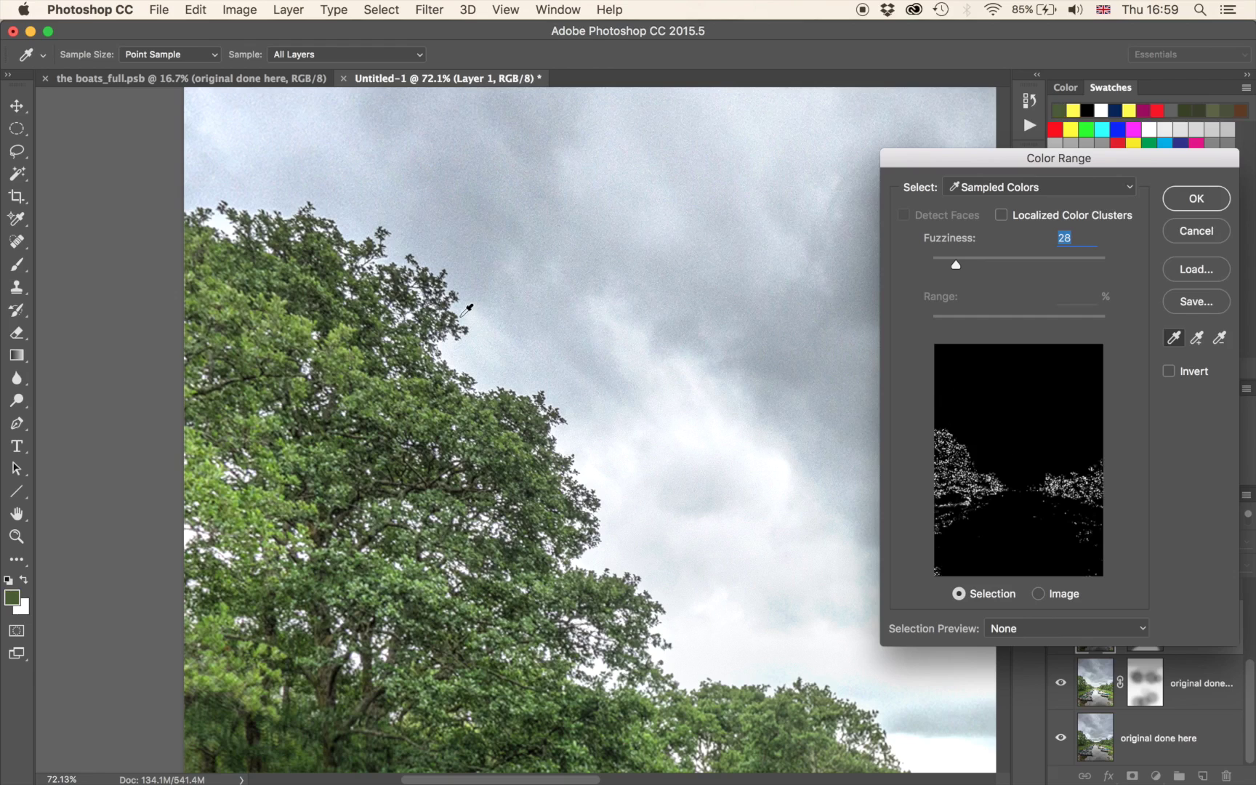
left_click(306, 331)
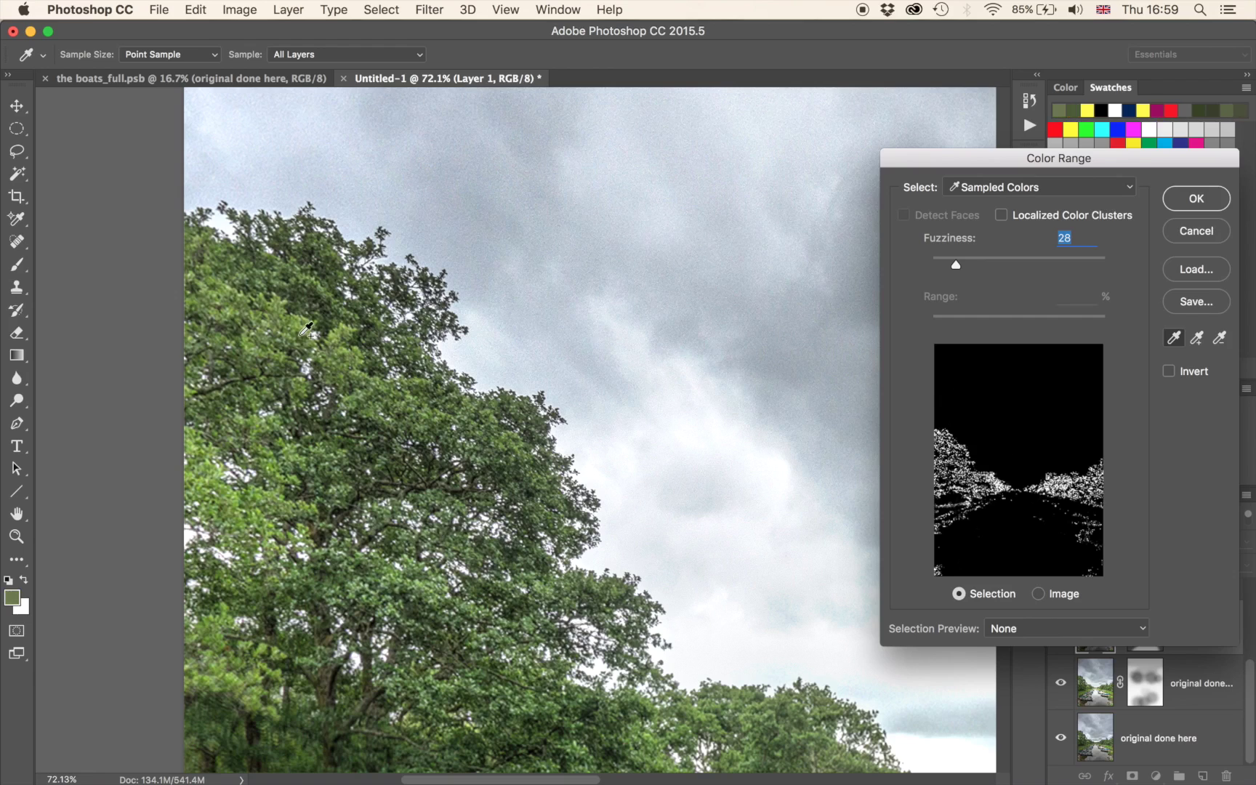
left_click(264, 285)
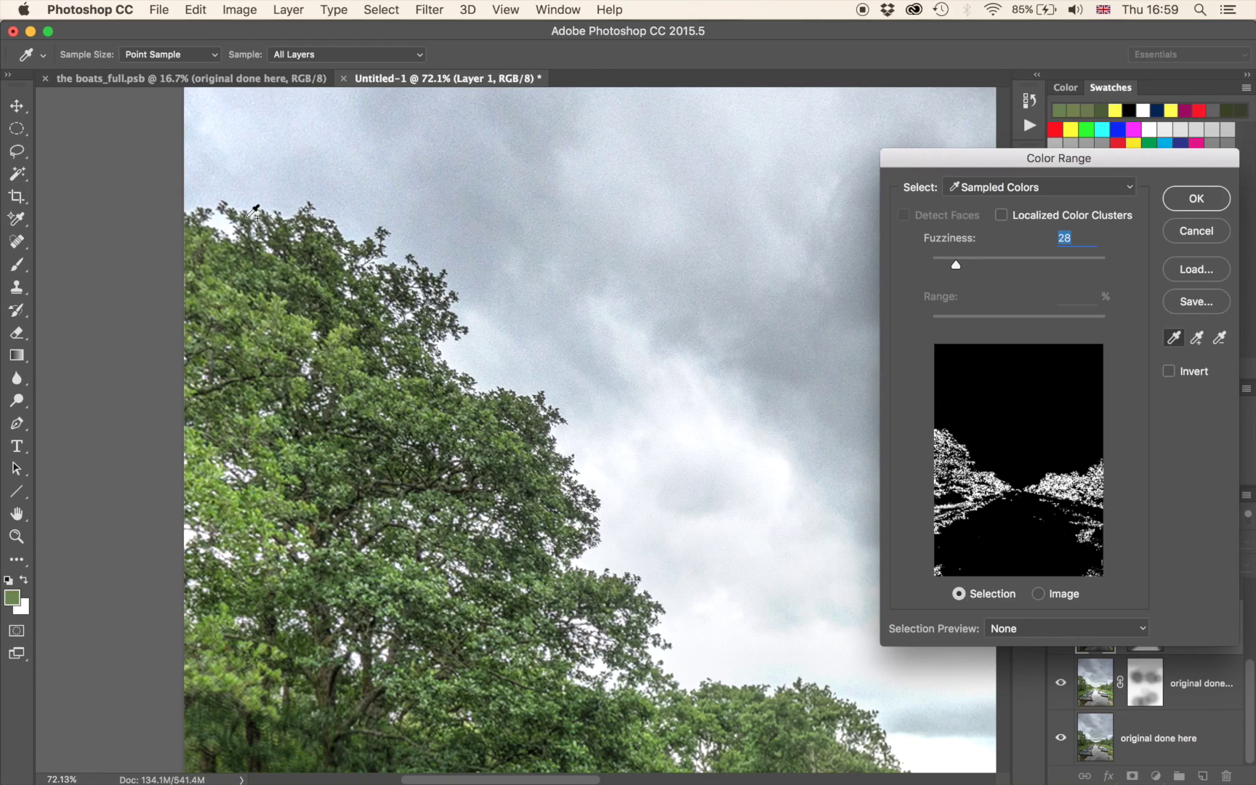
left_click(250, 217)
left_click(312, 220)
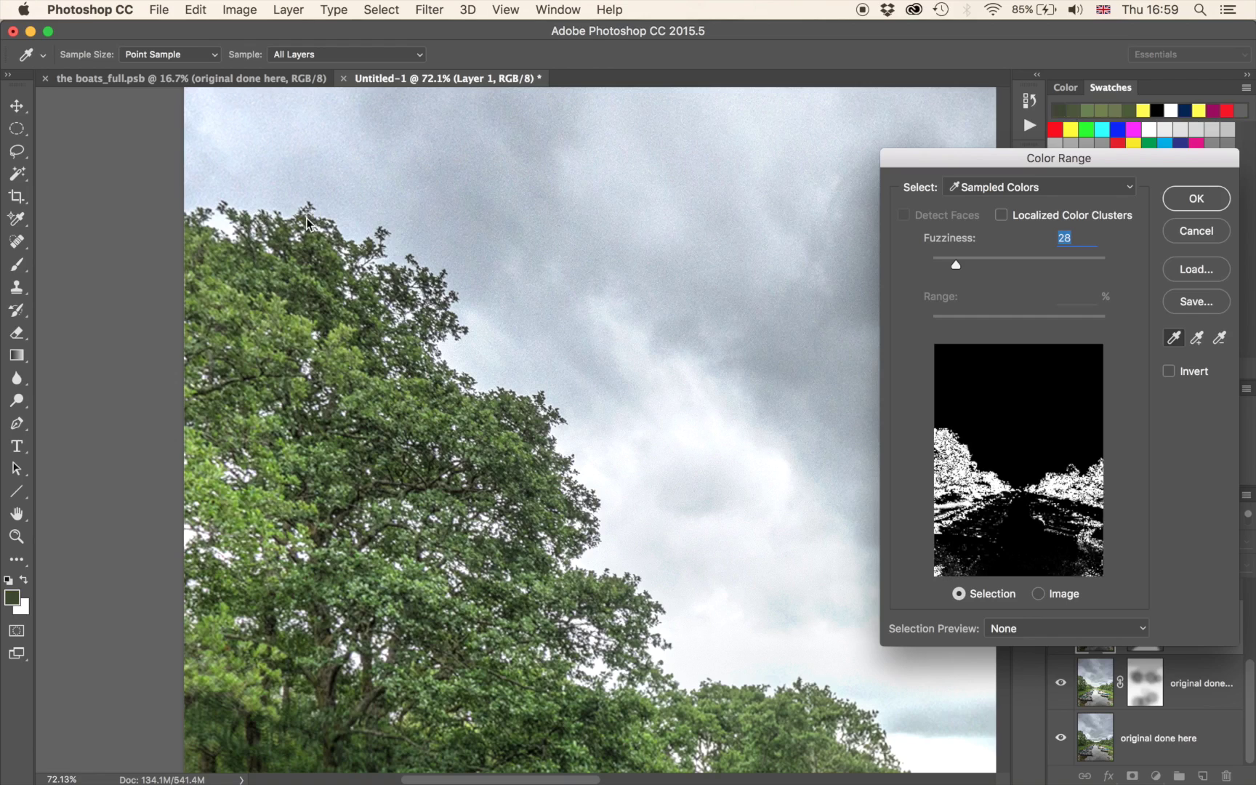
left_click(377, 249)
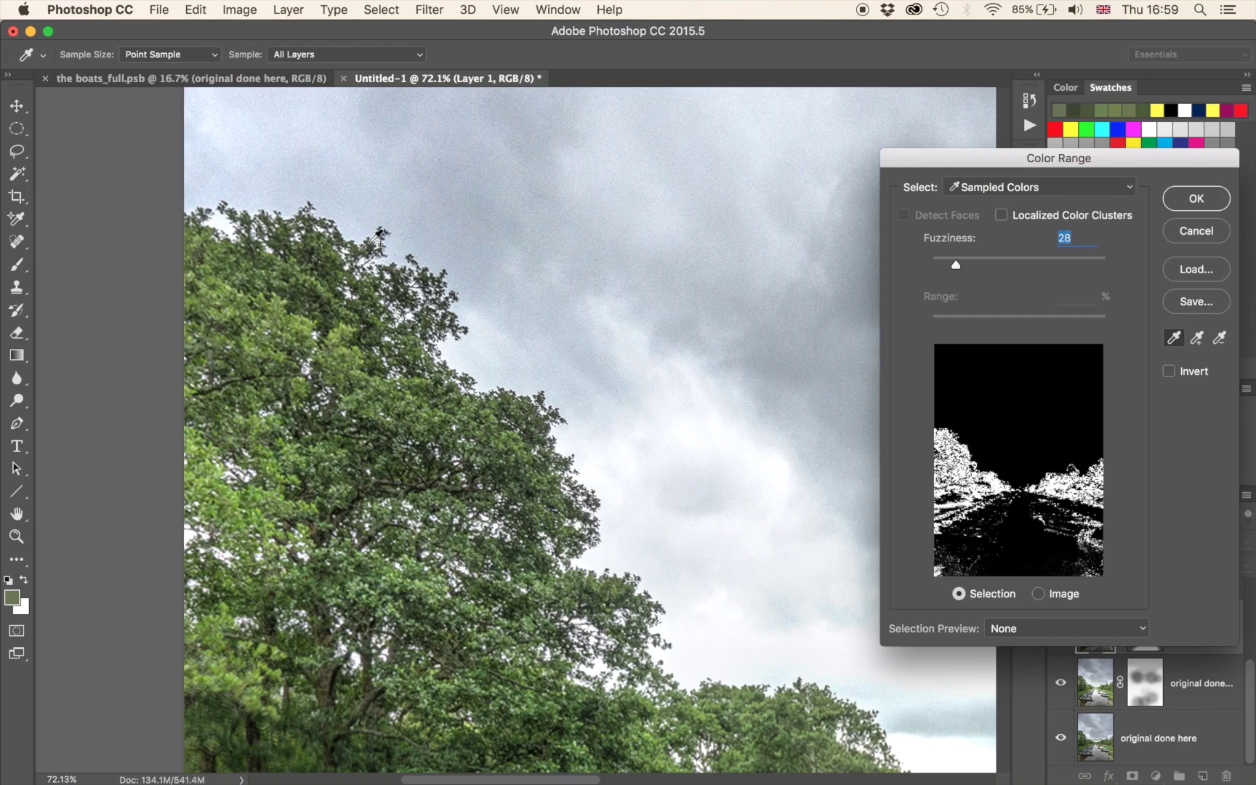
left_click(537, 464)
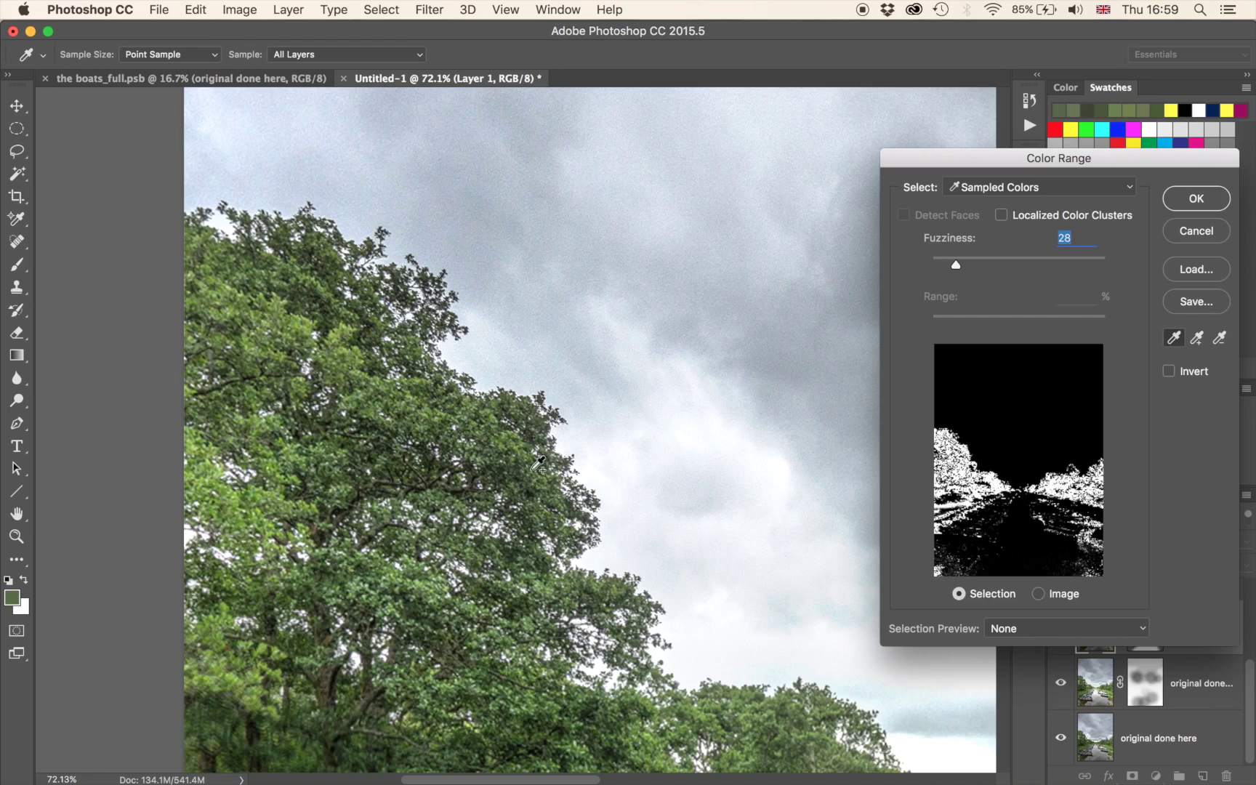
left_click(598, 502)
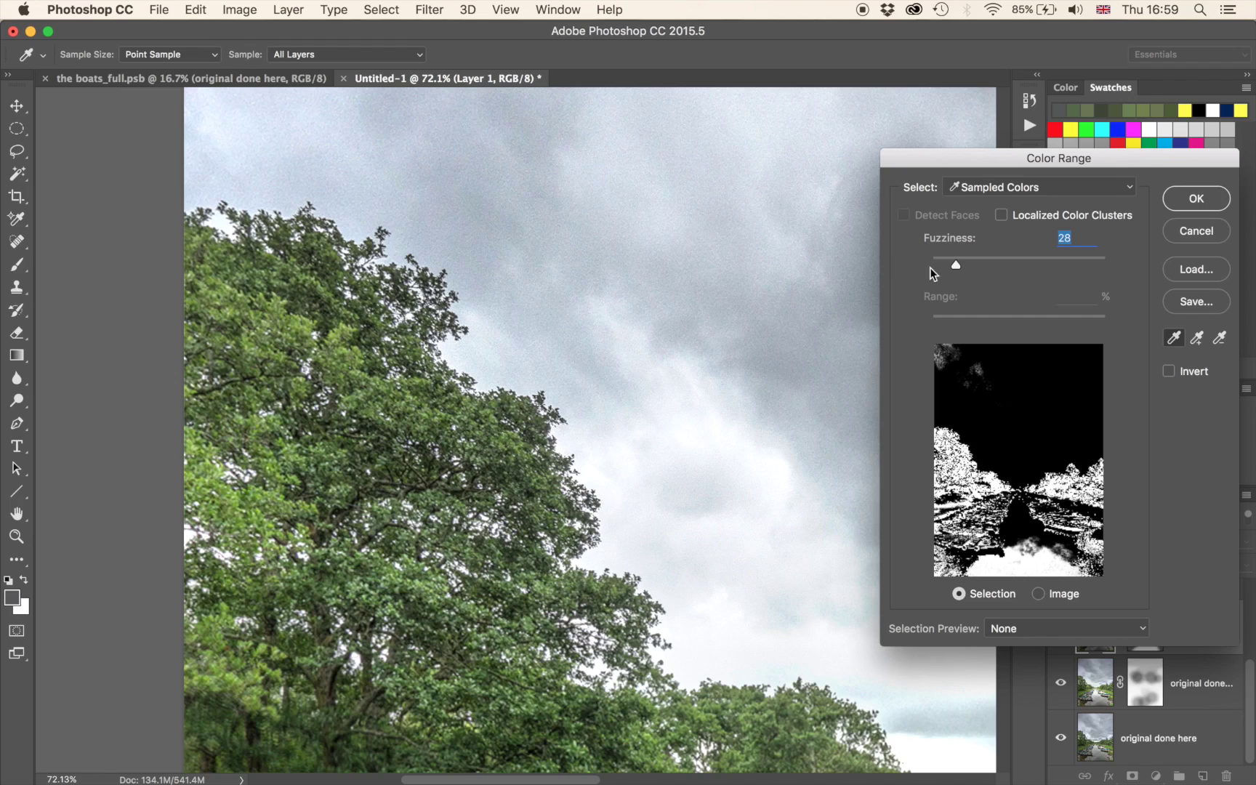
left_click_drag(956, 264, 952, 259)
left_click(1184, 201)
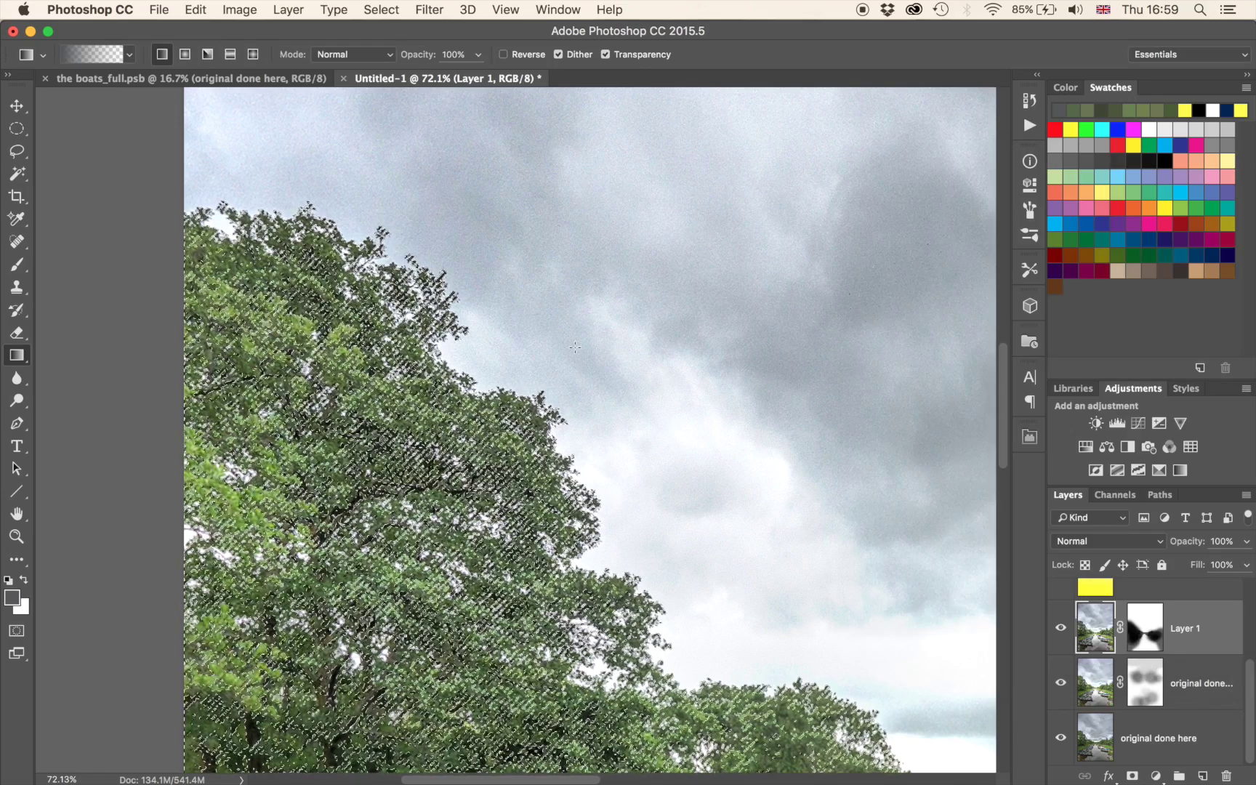
Show Layer 2, add a layer mask from the tree selection, invert the mask, and compare the image with and without the layer.
scroll(1063, 640, "up", 2)
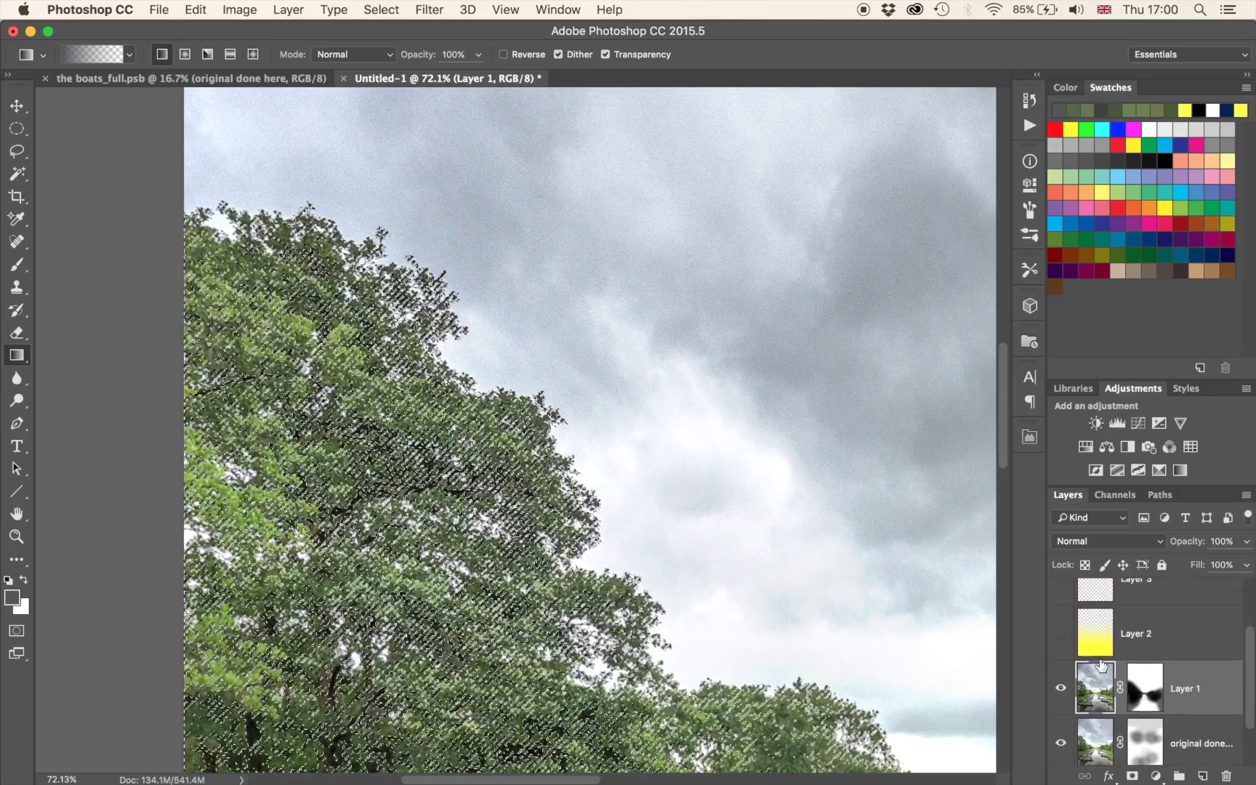
left_click(1061, 638)
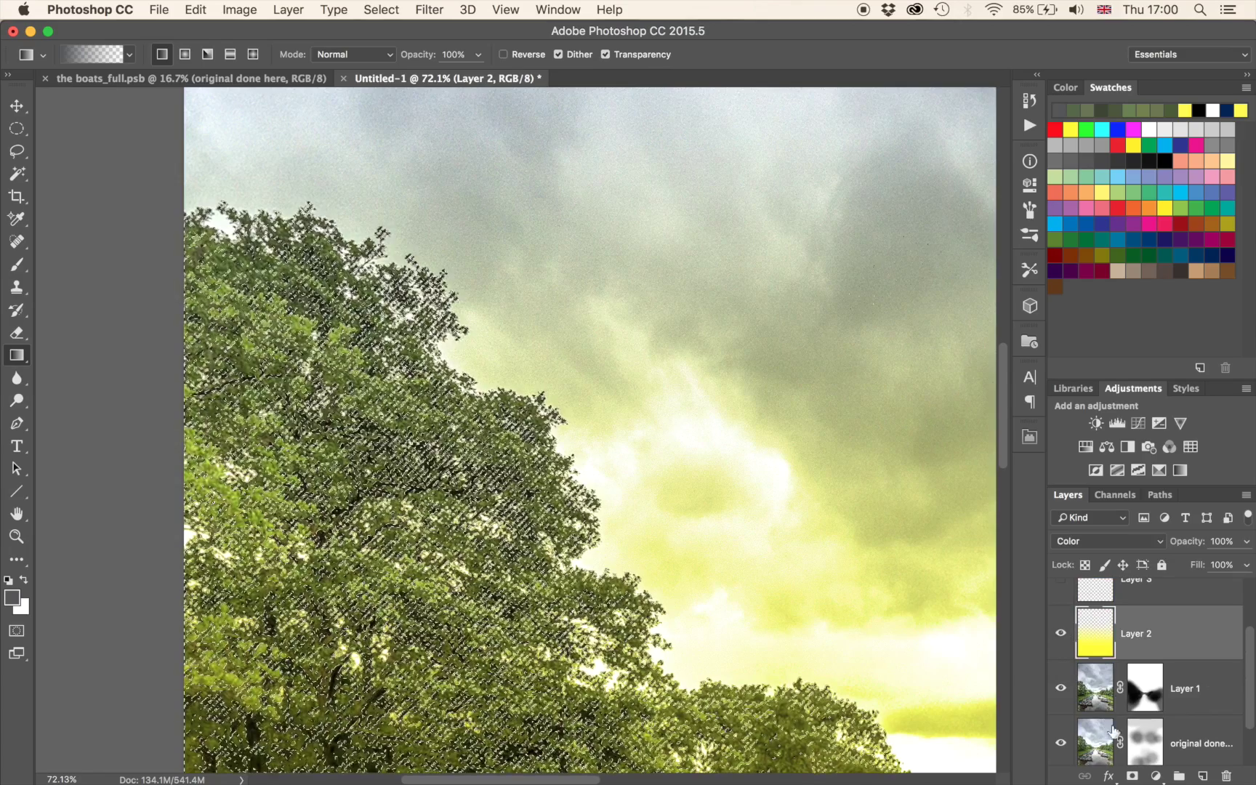
left_click(1132, 776)
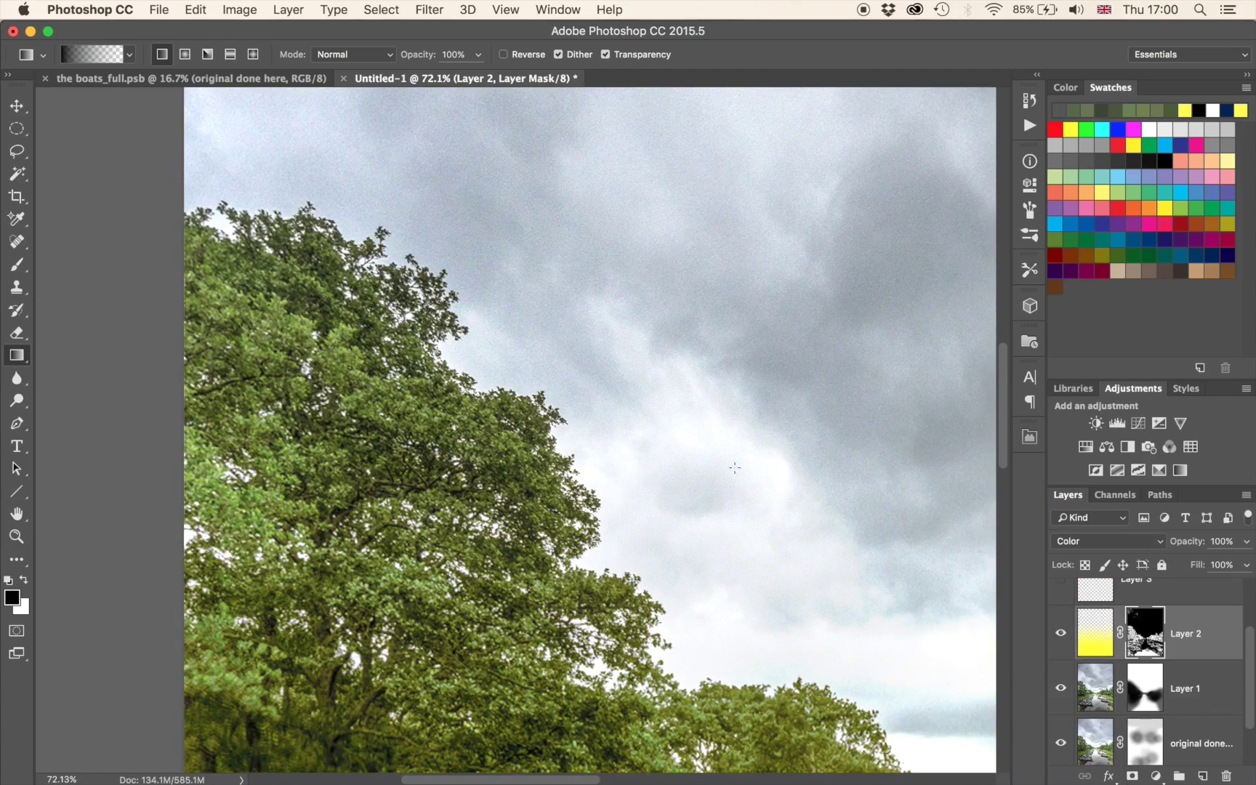
scroll(509, 416, "down", 5)
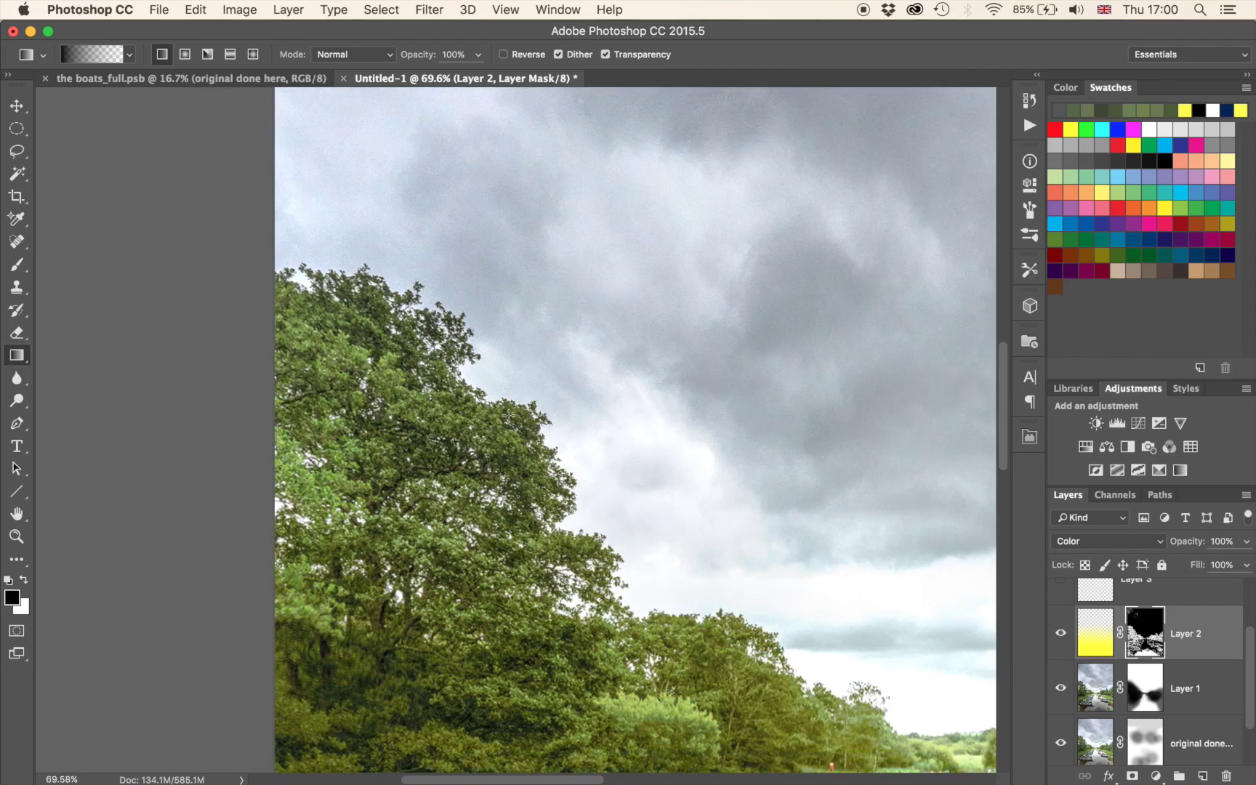
scroll(684, 429, "down", 3)
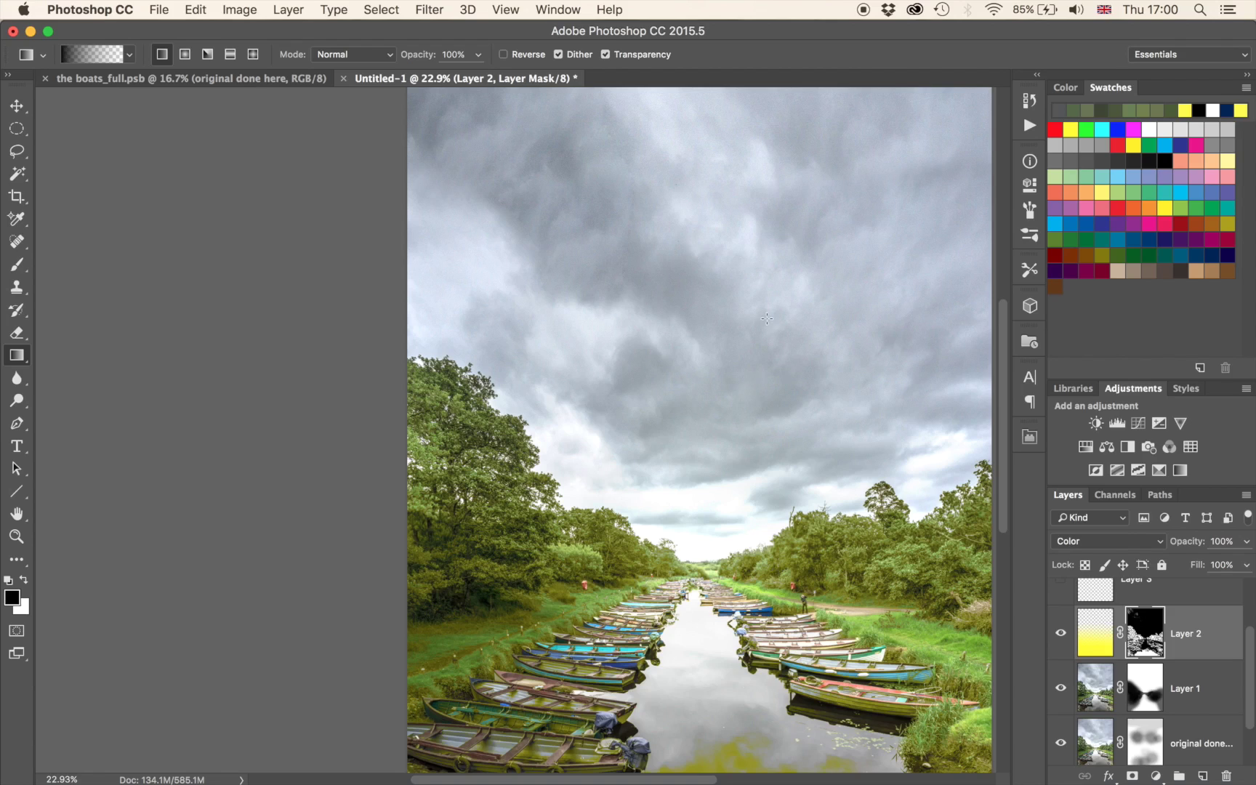
key("super+i")
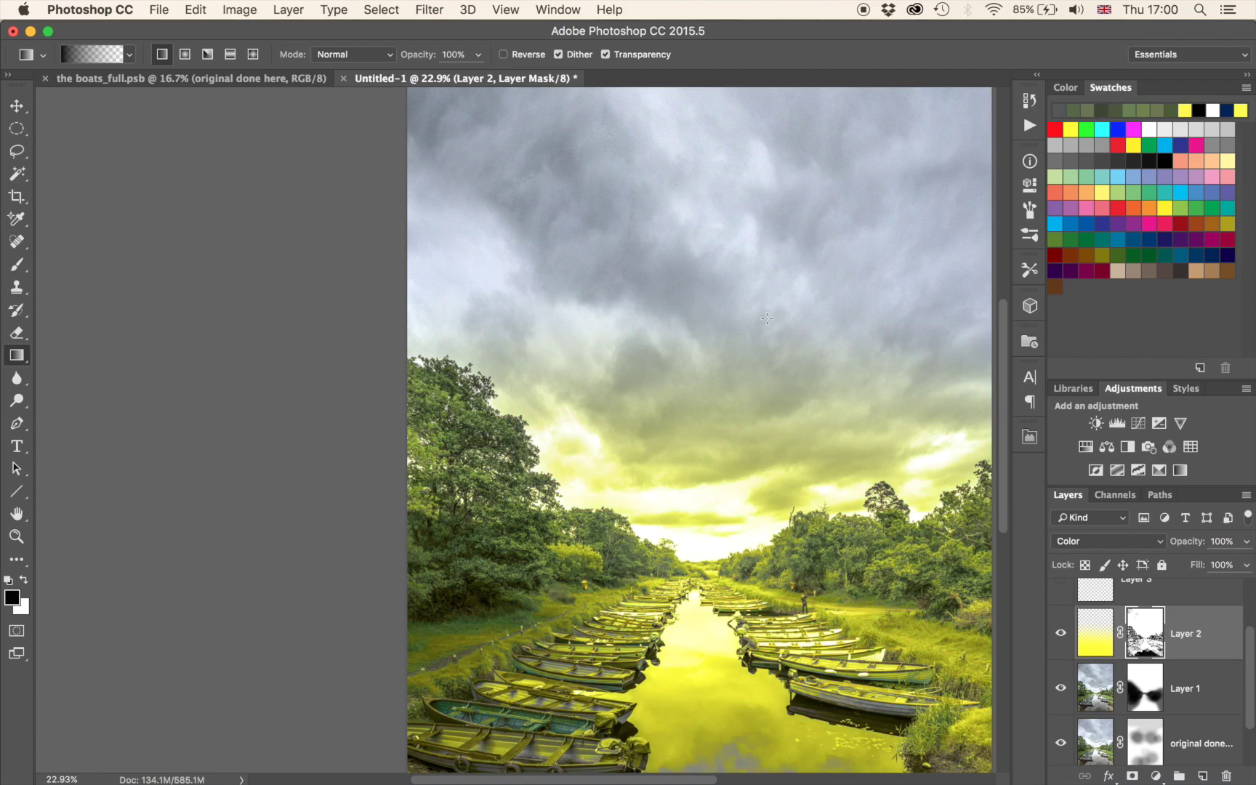
left_click(1060, 632)
left_click(1058, 633)
left_click(1058, 633)
left_click(1059, 633)
left_click(1058, 633)
Paint black on Layer 2's mask with a 1900 px brush at 50% opacity over the right bank, foreground water and nearest left-hand boats.
key("b")
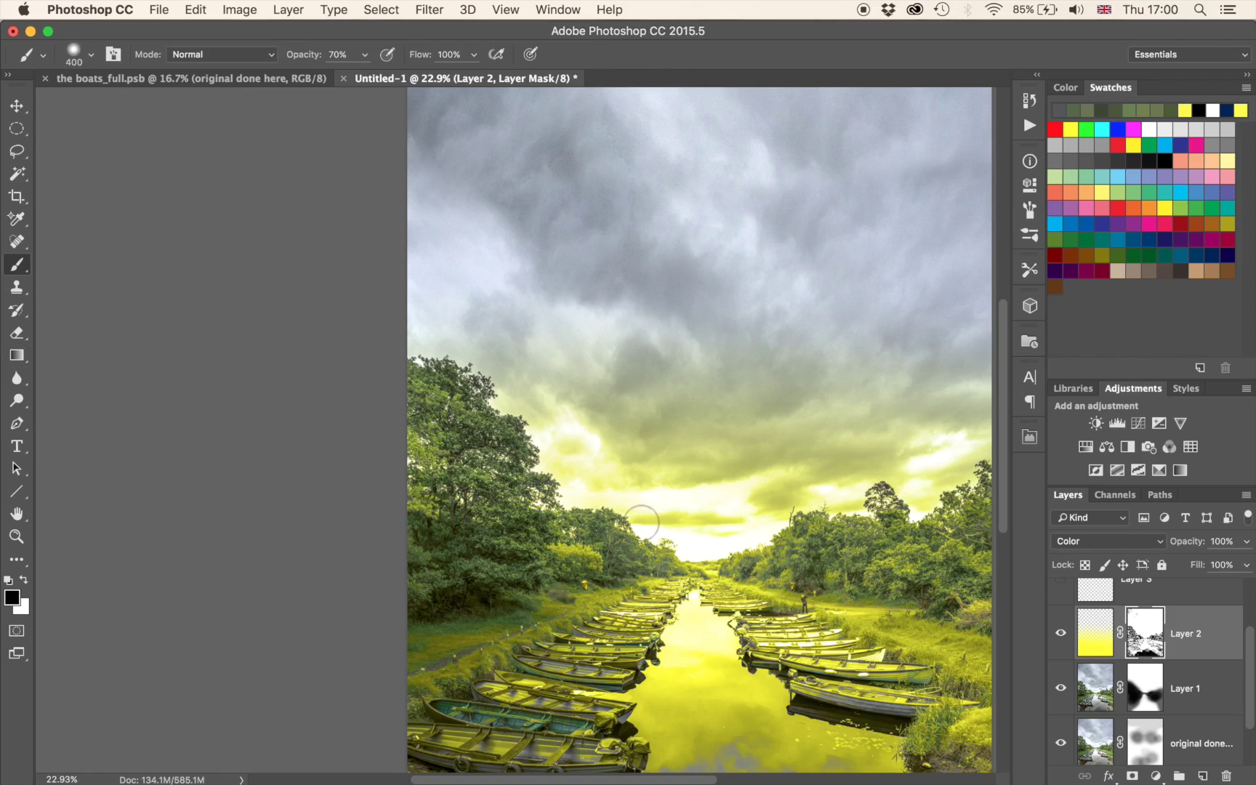
key("bracketright")
key("bracketright")
key("bracketright")
key("bracketright")
key("bracketright")
key("bracketright")
key("bracketright")
key("bracketright")
key("bracketright")
key("bracketright")
key("bracketright")
key("bracketright")
key("bracketright")
key("bracketright")
key("bracketright")
key("bracketright")
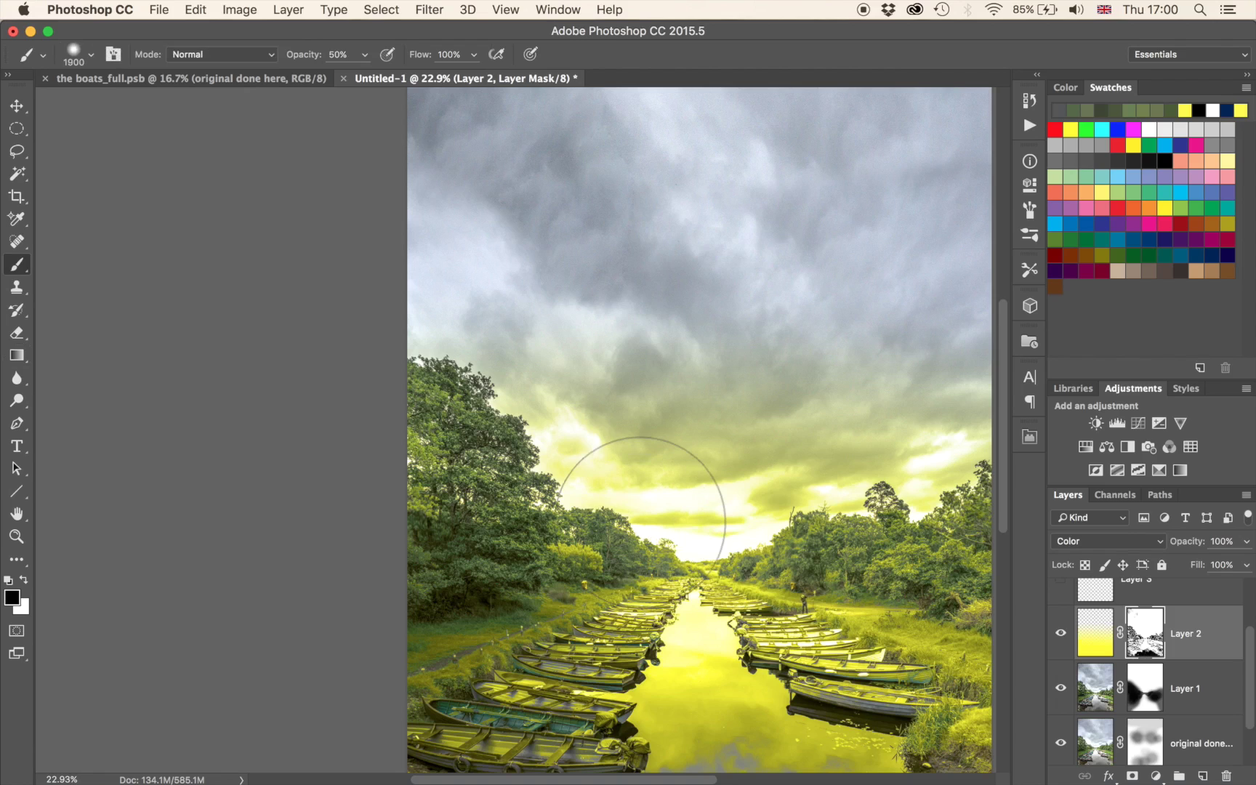
scroll(363, 486, "down", 3)
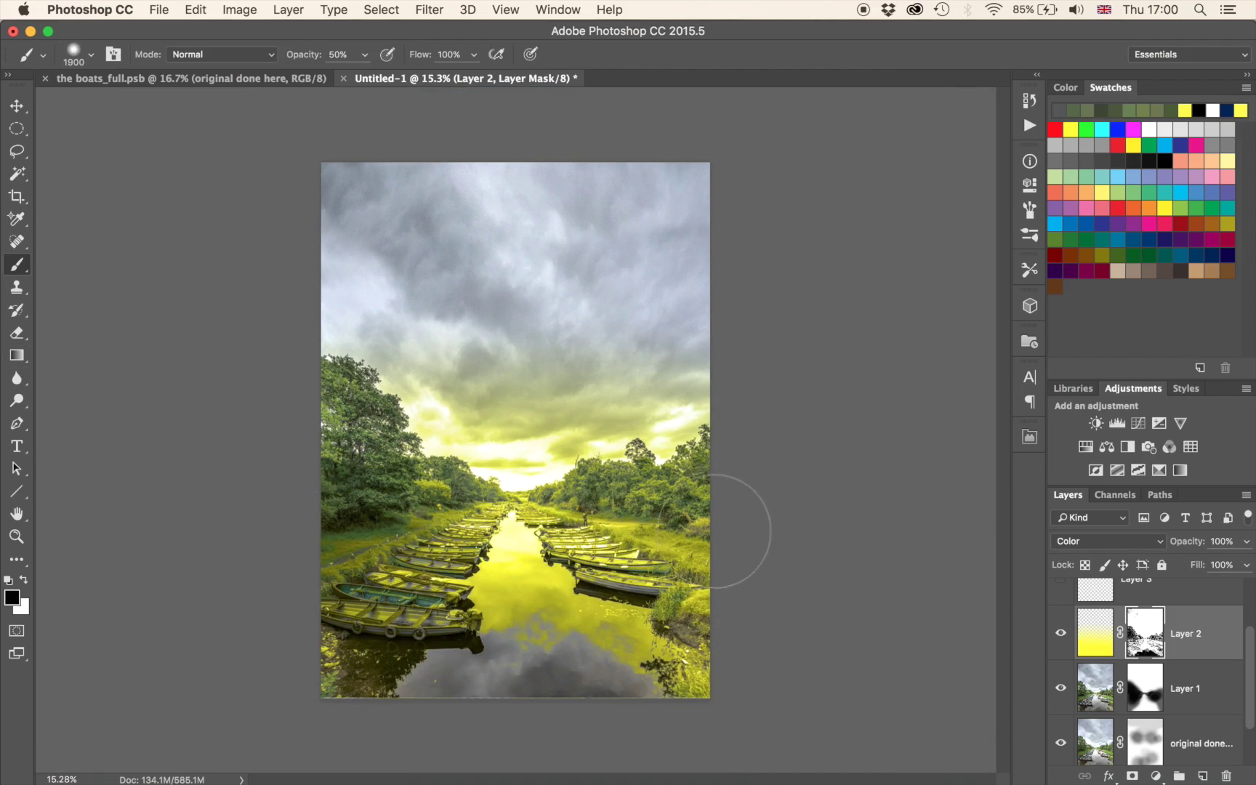
left_click_drag(709, 529, 600, 529)
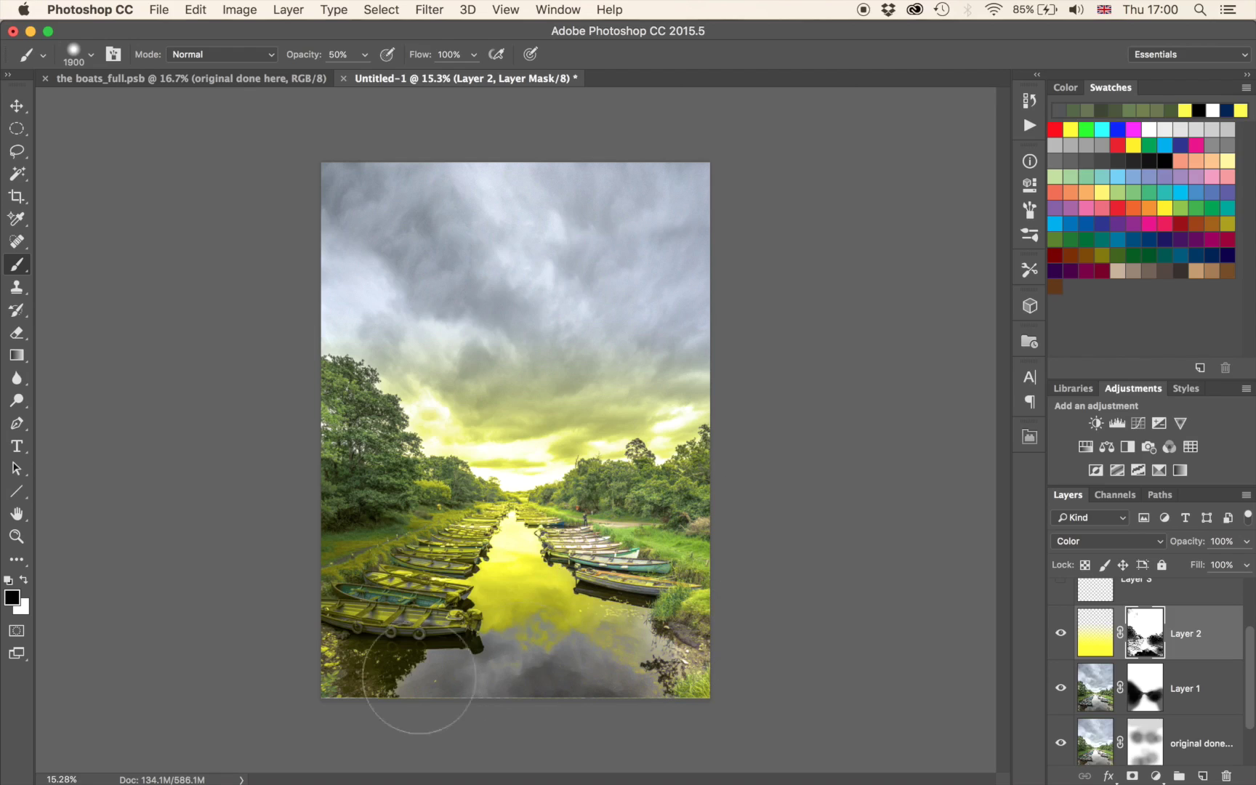
mouse_move(558, 684)
left_mouse_down()
mouse_move(574, 619)
mouse_move(516, 607)
mouse_move(436, 636)
left_mouse_up()
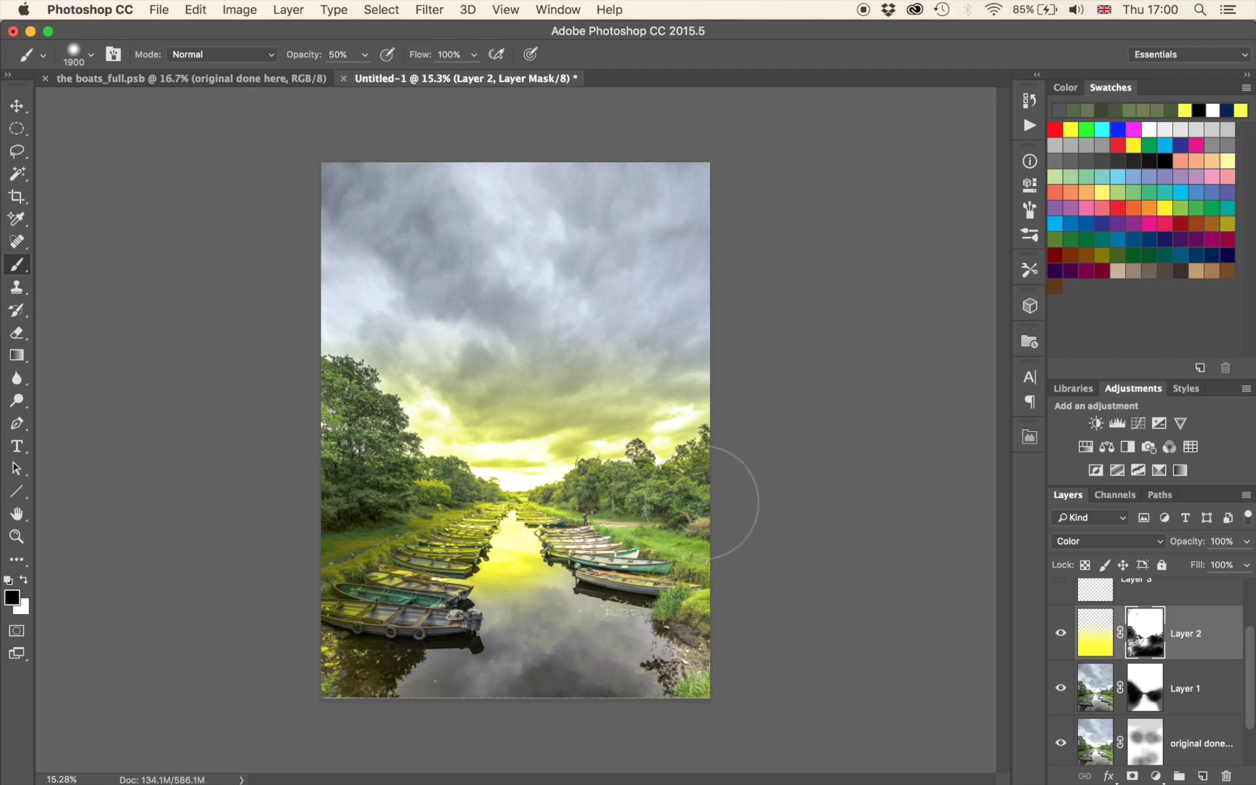
Reduce the brush to 600 px and mask the yellow off the left bank's shrub and distant grass at 50% opacity.
scroll(702, 508, "up", 5)
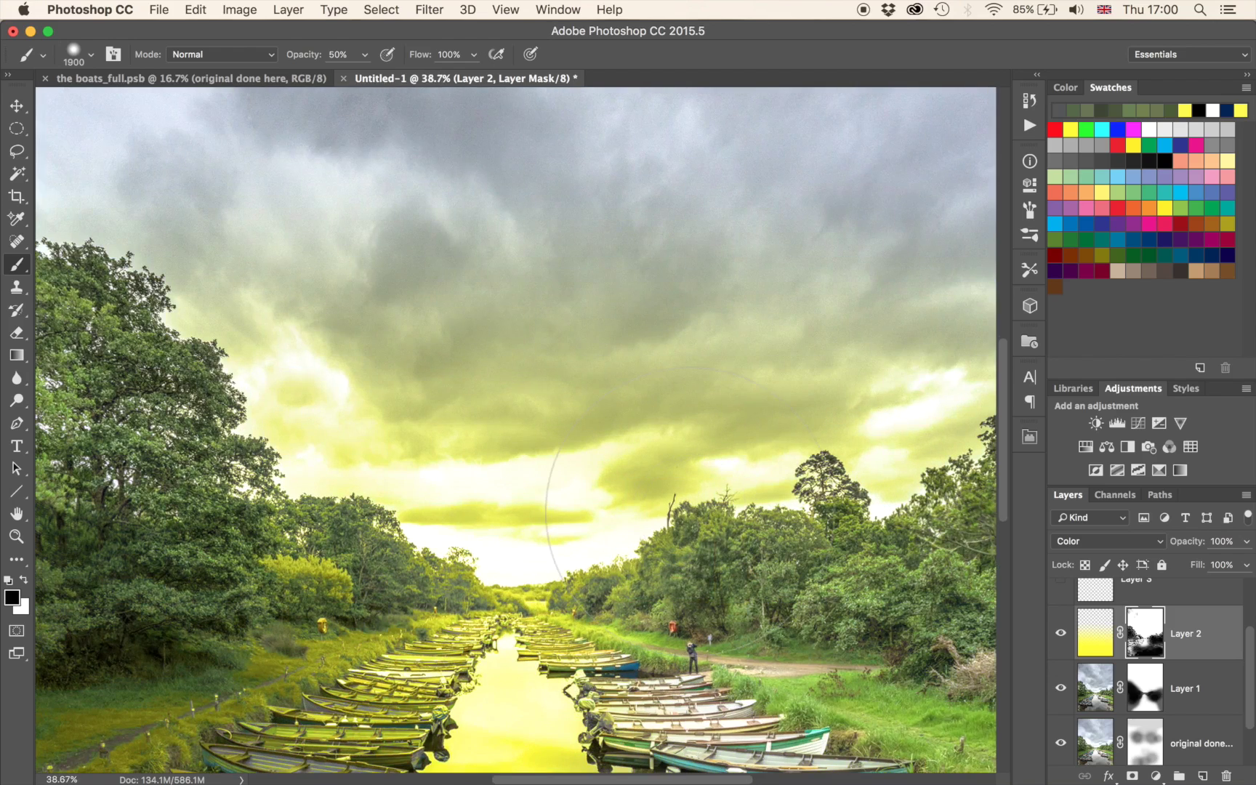
key("bracketleft")
key("bracketleft")
key("bracketleft")
key("bracketleft")
key("bracketleft")
key("bracketleft")
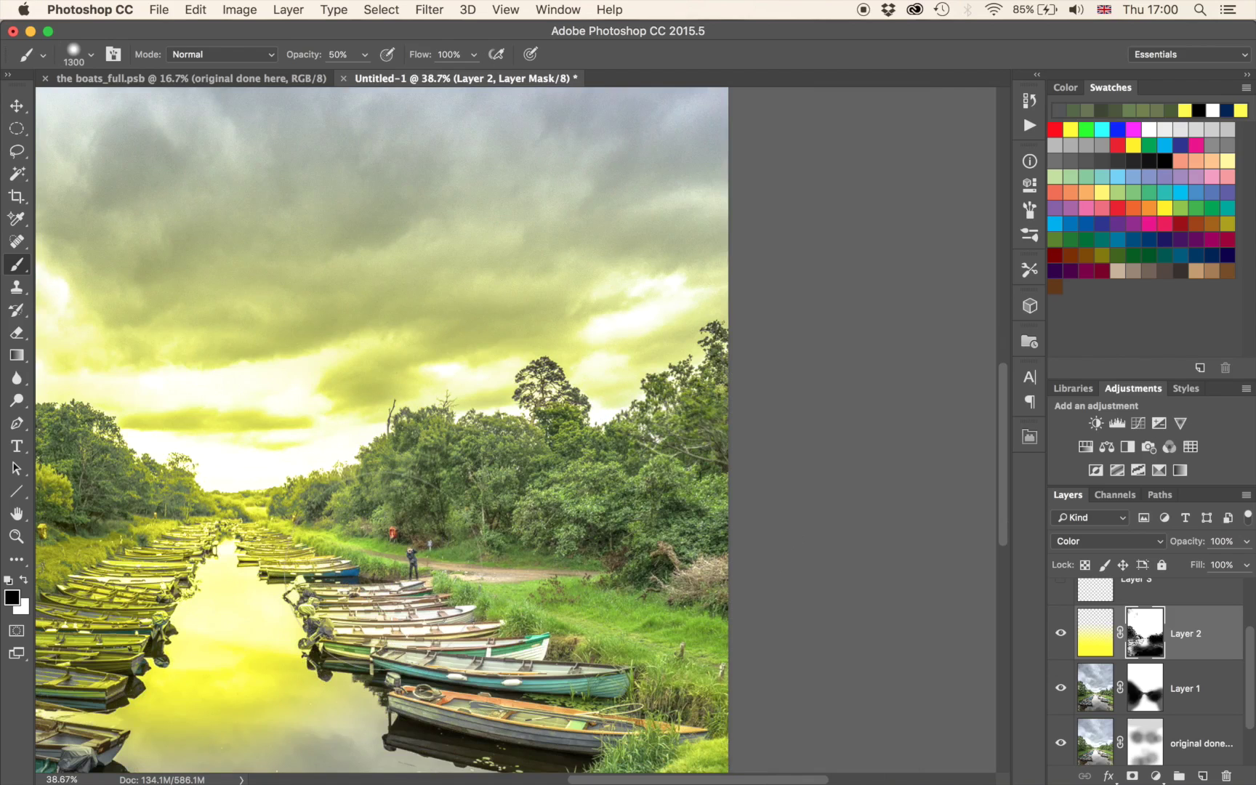
scroll(431, 609, "left", 3)
scroll(431, 609, "down", 1)
scroll(431, 609, "left", 3)
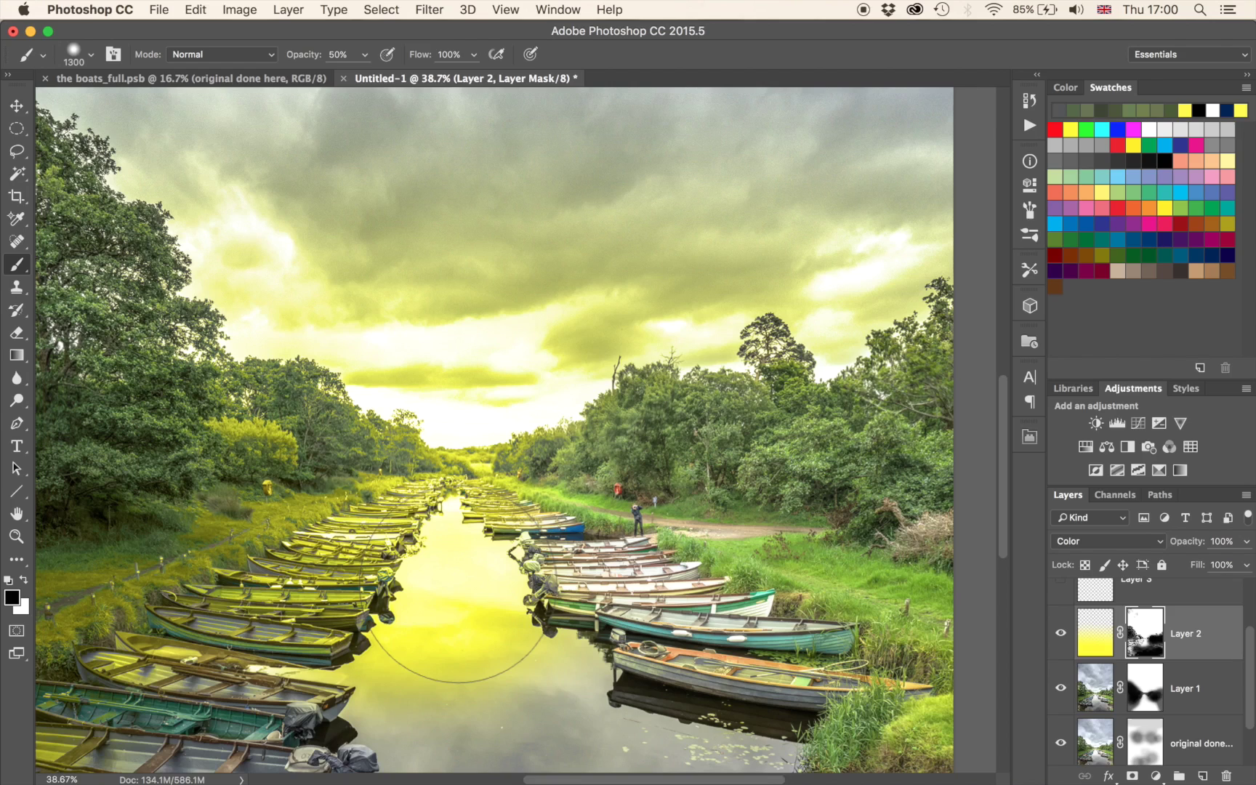
key("bracketleft")
key("bracketleft")
key("bracketleft")
key("bracketleft")
key("bracketleft")
key("bracketleft")
key("bracketleft")
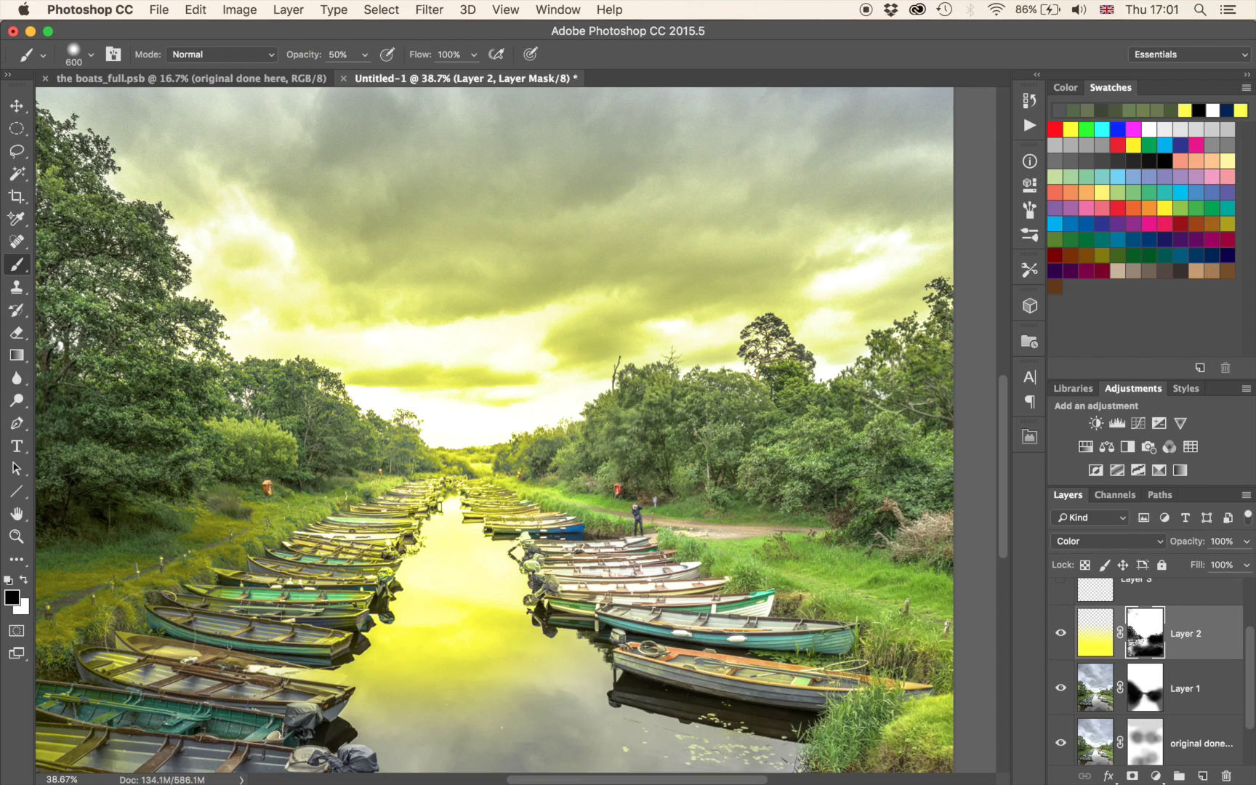
Raise the brush opacity to 100% and mask the remaining yellow off the left bank's grass and boats.
key("0")
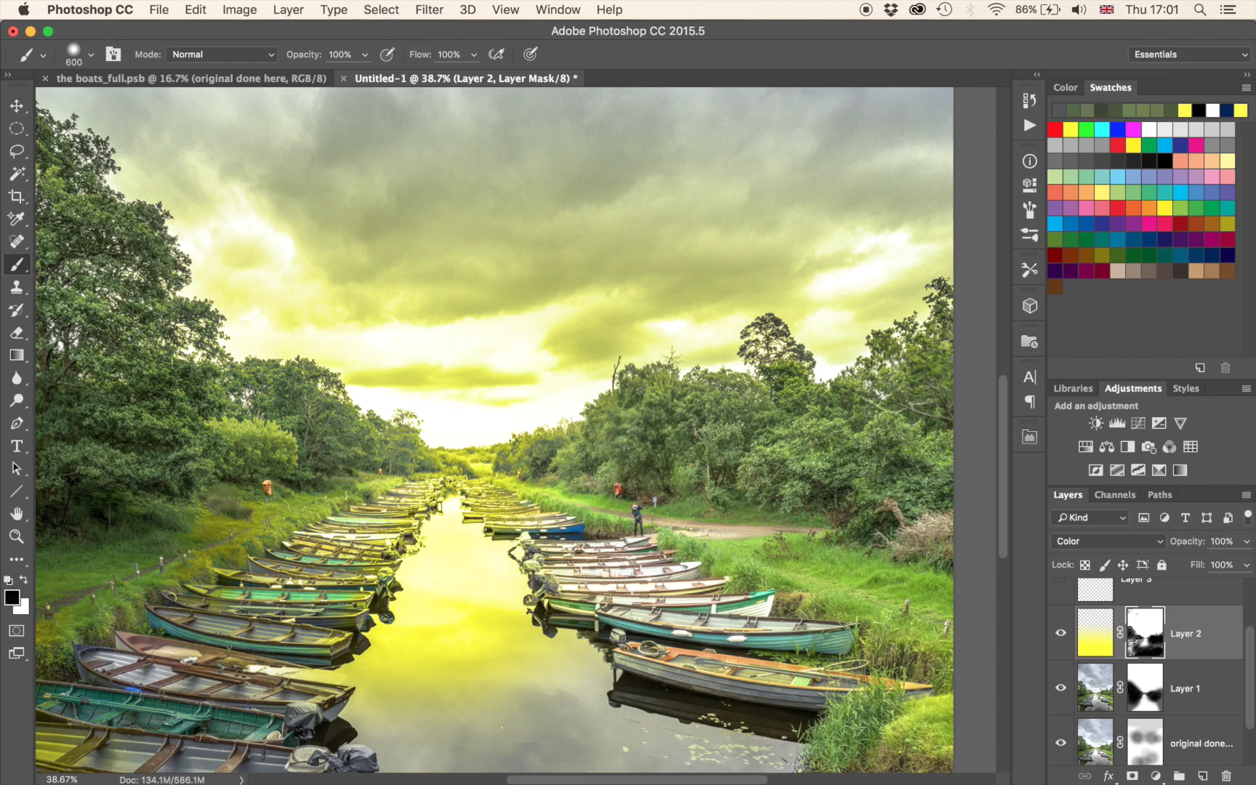
key("super+minus")
key("super+minus")
key("super+minus")
mouse_move(325, 612)
left_mouse_down()
mouse_move(338, 655)
mouse_move(365, 664)
mouse_move(407, 533)
mouse_move(446, 520)
left_mouse_up()
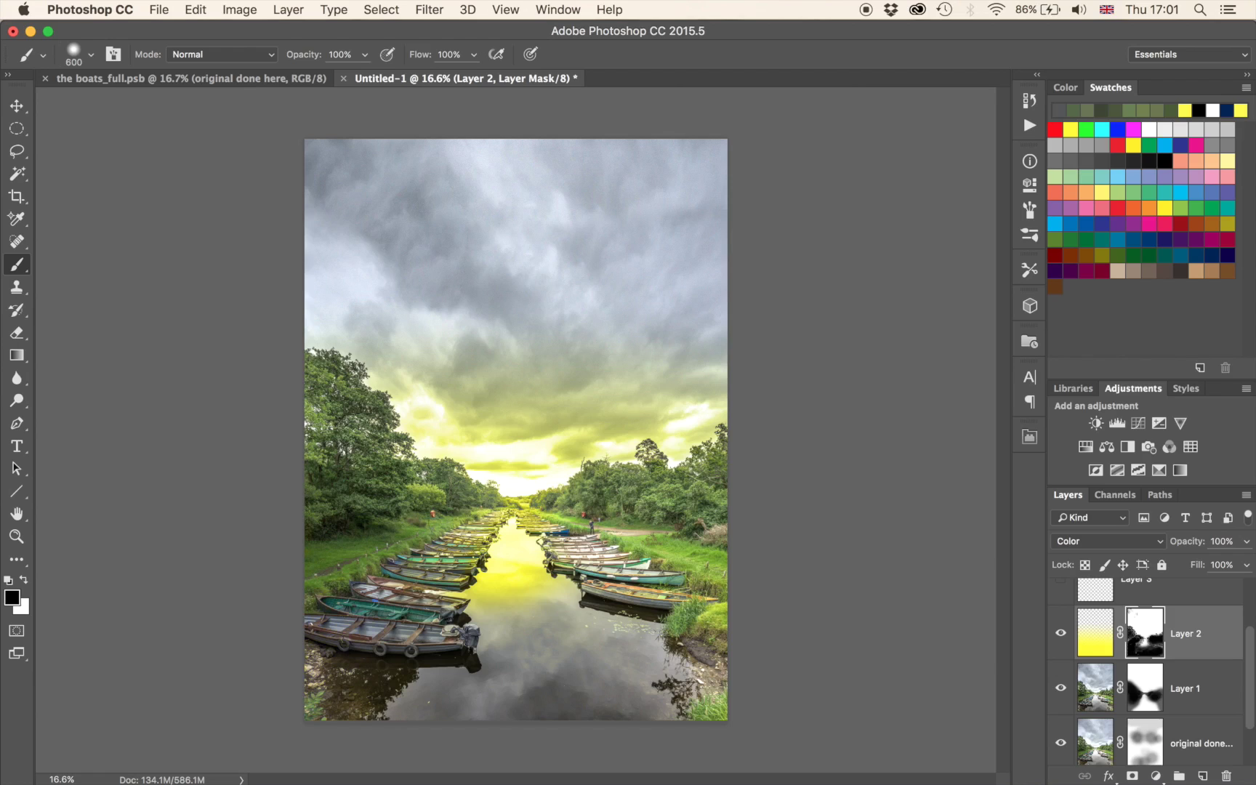
With a 250 px brush, mask the yellow off the distant boats on both banks and the foliage at the river's far end.
scroll(445, 521, "up", 6)
scroll(445, 521, "down", 5)
key("bracketleft")
key("bracketleft")
key("bracketleft")
key("bracketleft")
mouse_move(465, 430)
left_mouse_down()
mouse_move(423, 483)
mouse_move(327, 552)
left_mouse_up()
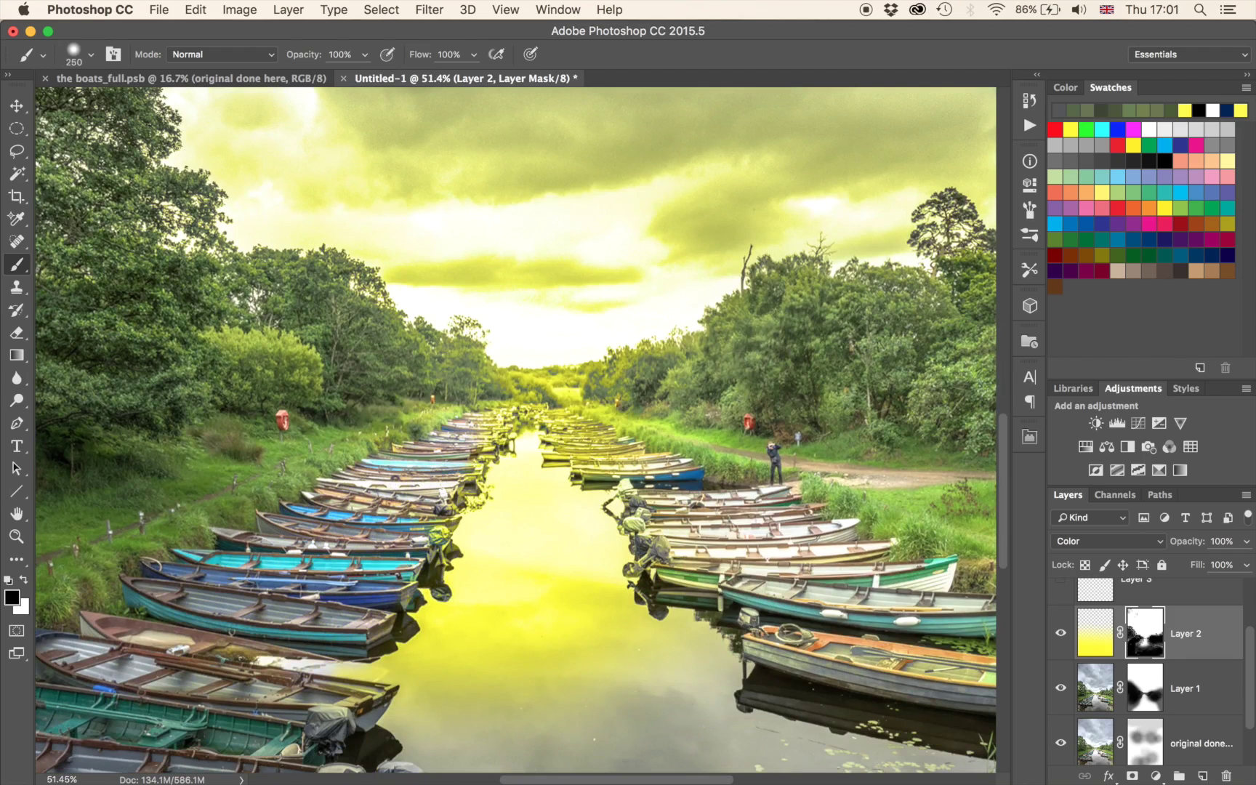
mouse_move(568, 381)
left_mouse_down()
mouse_move(612, 398)
mouse_move(569, 446)
mouse_move(595, 429)
left_mouse_up()
mouse_move(675, 406)
left_mouse_down()
mouse_move(627, 371)
mouse_move(476, 415)
mouse_move(441, 445)
left_mouse_up()
mouse_move(440, 508)
left_mouse_down()
mouse_move(457, 508)
mouse_move(441, 459)
left_mouse_up()
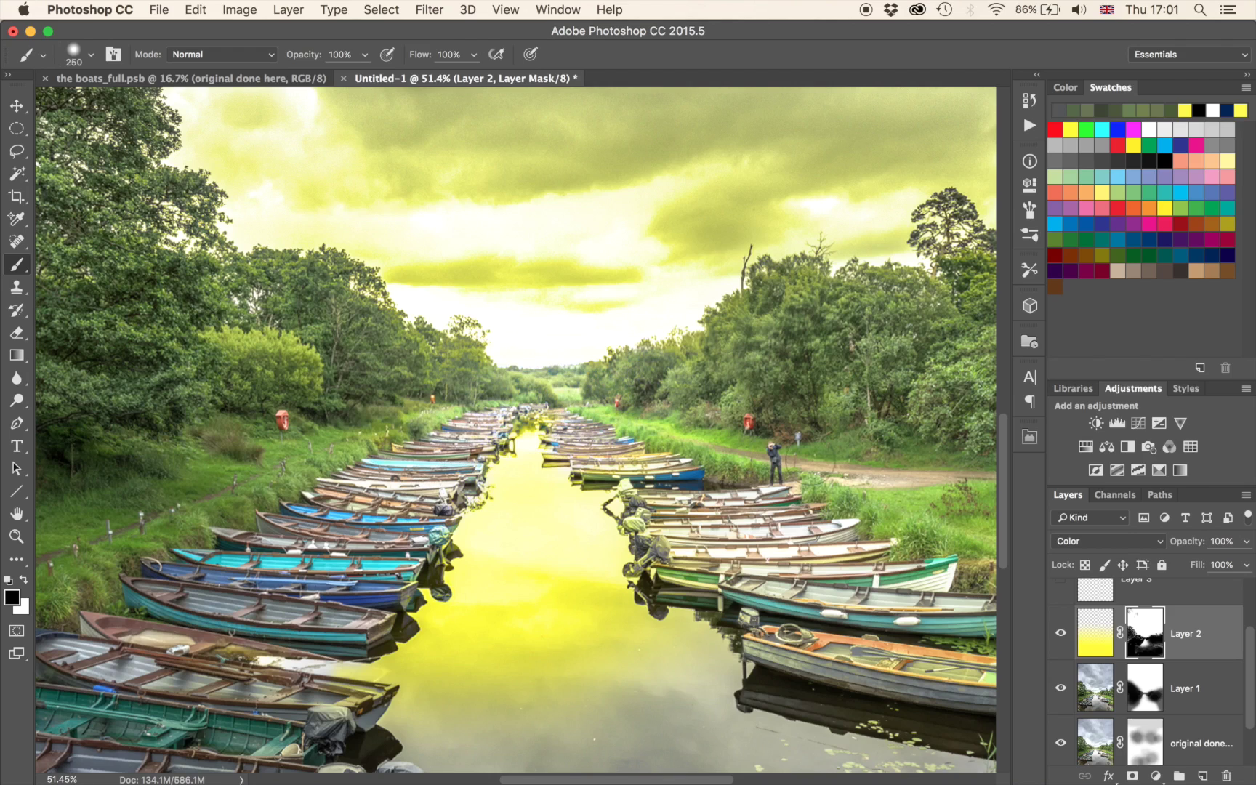
Soften the yellow on the middle of the river by painting the mask with a 1600 px brush at 10% opacity.
scroll(778, 412, "right", 8)
scroll(778, 412, "down", 3)
scroll(777, 412, "down", 5)
key("bracketright")
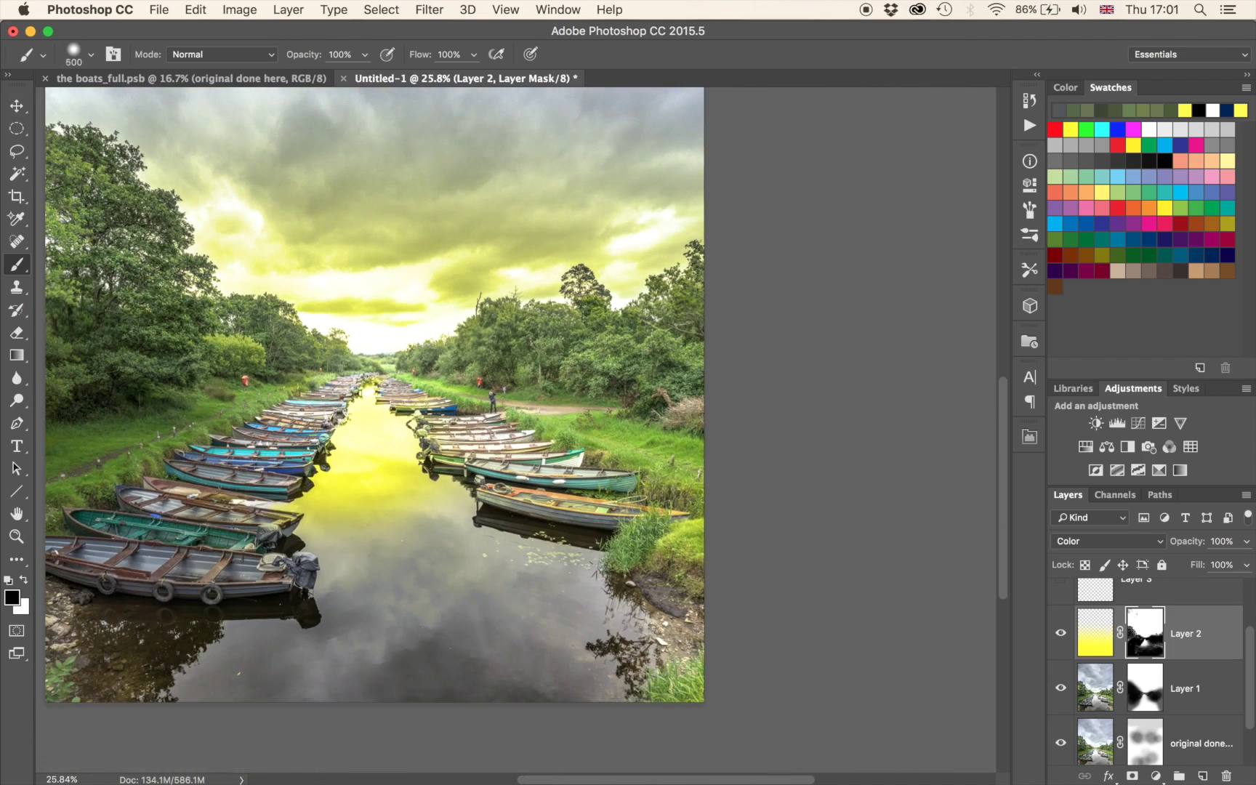
key("bracketright")
key("bracketright")
key("bracketright")
key("bracketright")
key("bracketright")
key("bracketright")
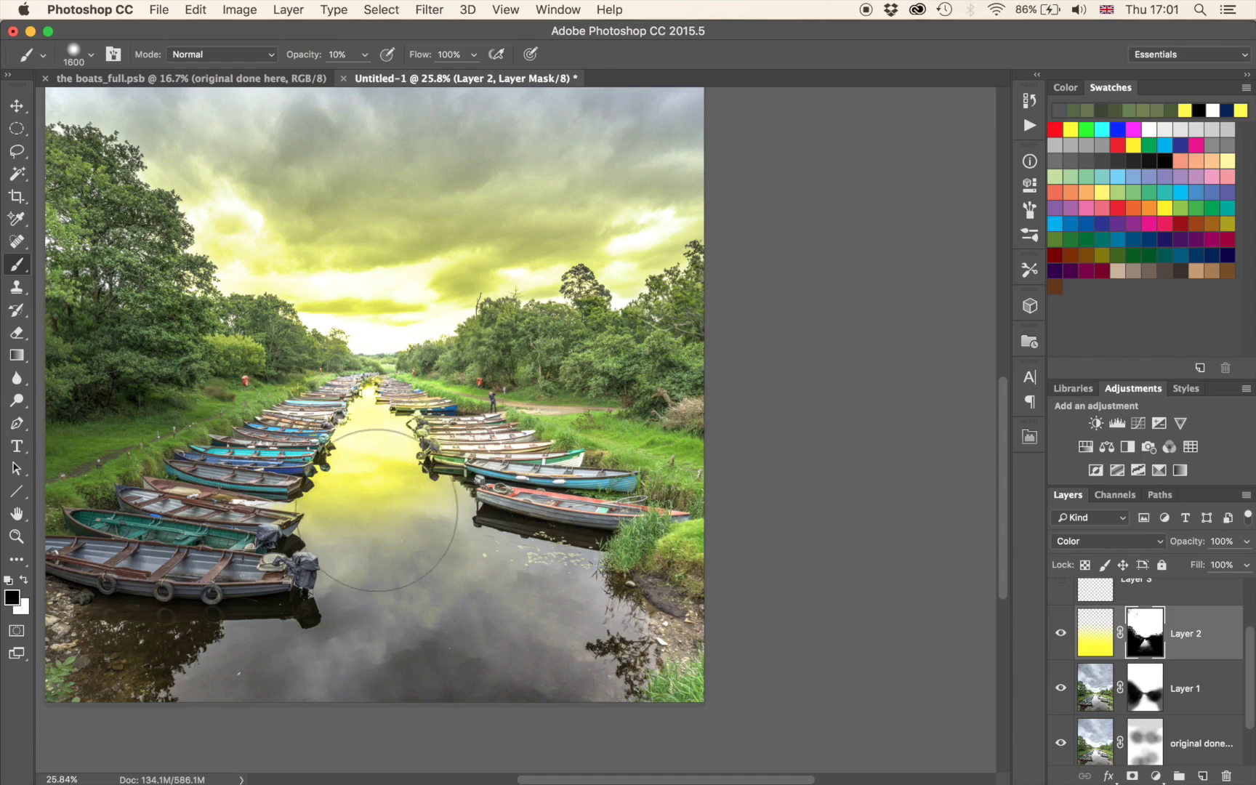
left_click_drag(338, 491, 403, 488)
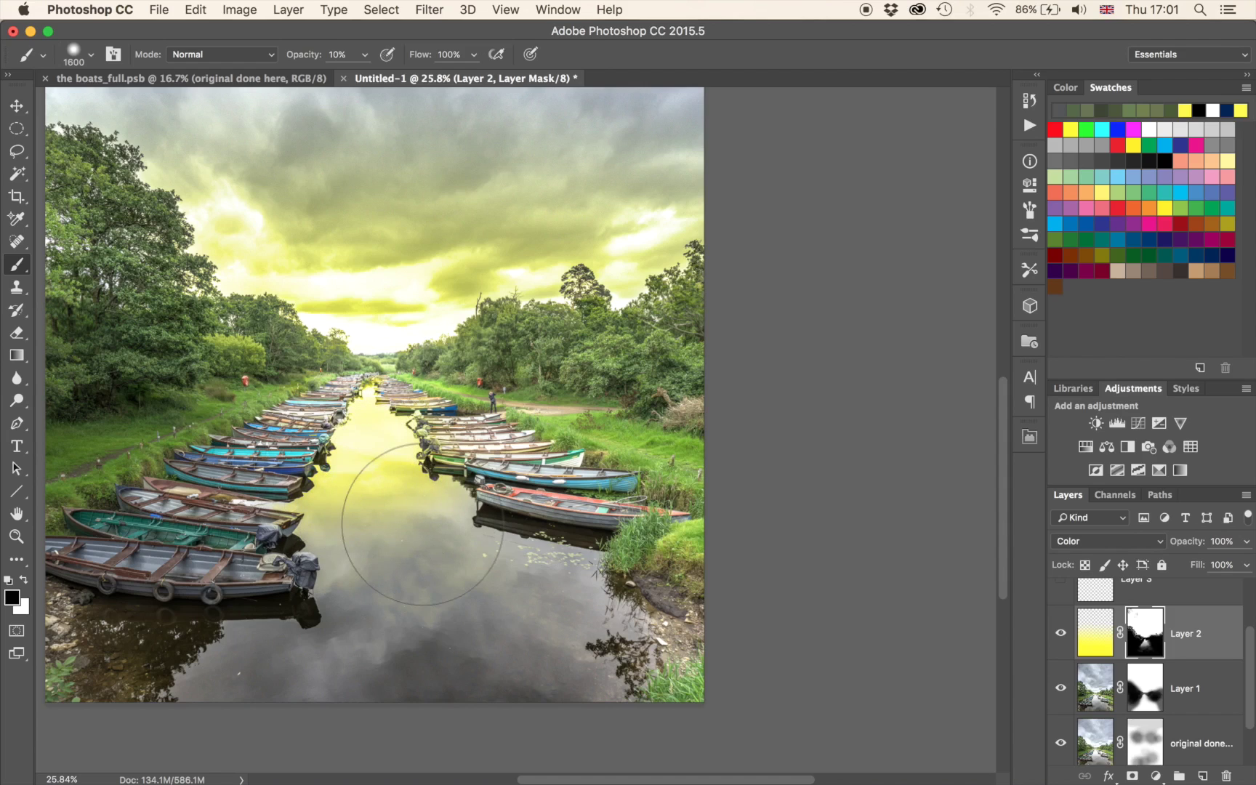
mouse_move(390, 532)
left_mouse_down()
mouse_move(359, 499)
mouse_move(368, 474)
left_mouse_up()
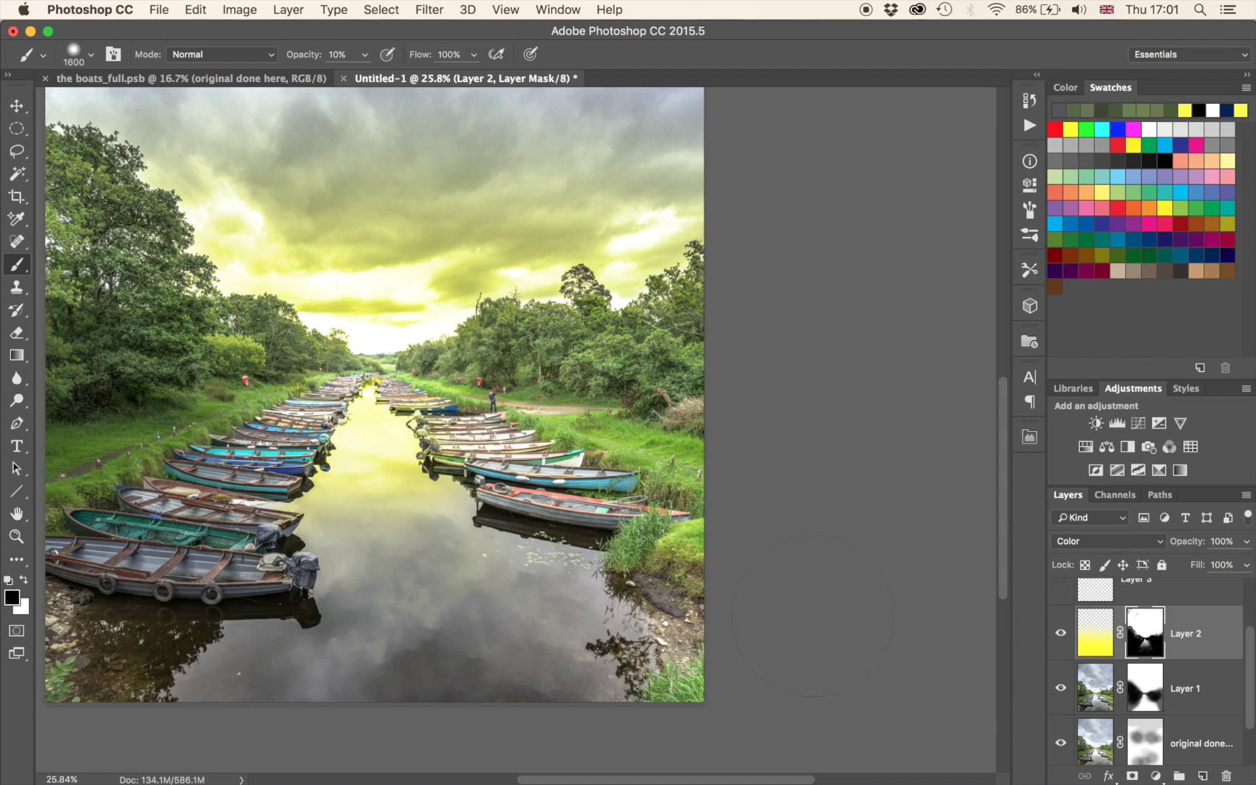
Split Layer 2's Blend If highlight limit for the underlying layer to 194 / 255 and apply the layer style.
left_click(1224, 619)
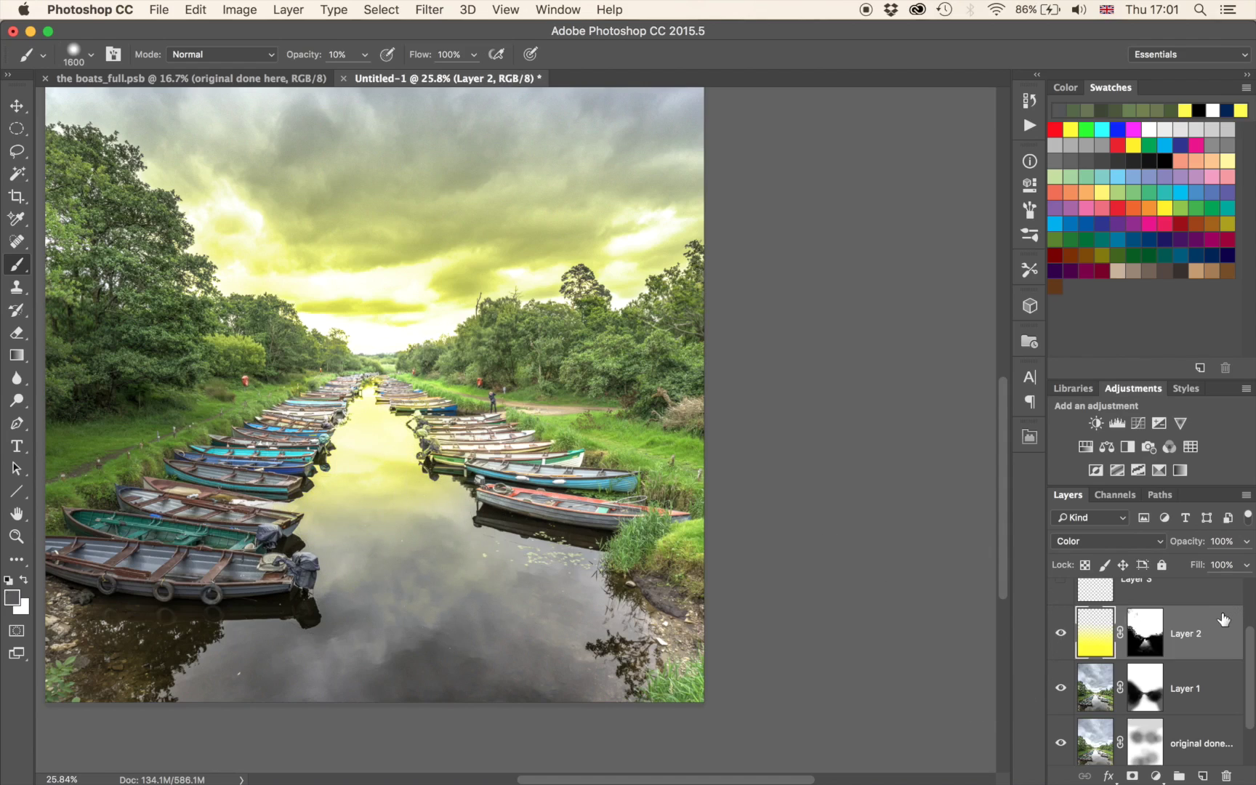
double_click(1223, 618)
left_click_drag(465, 182, 826, 122)
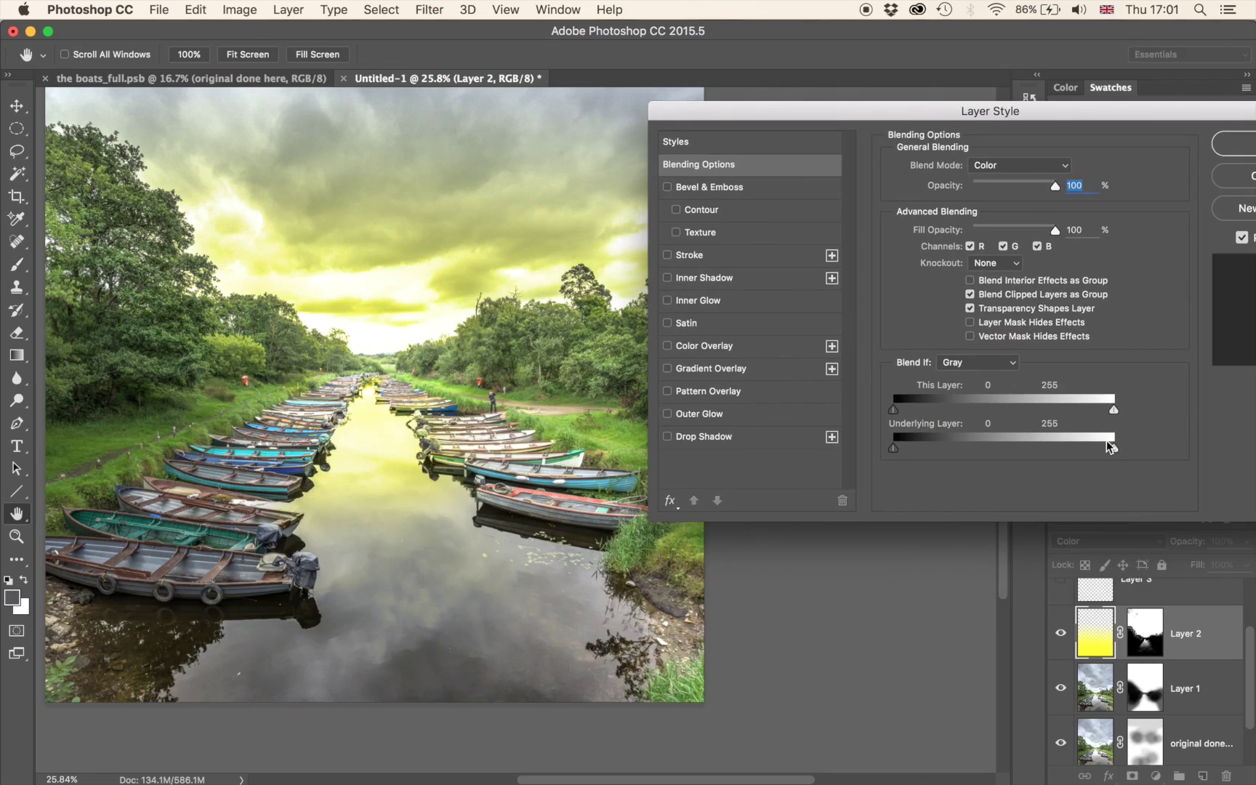
left_click_drag(1110, 448, 1065, 447)
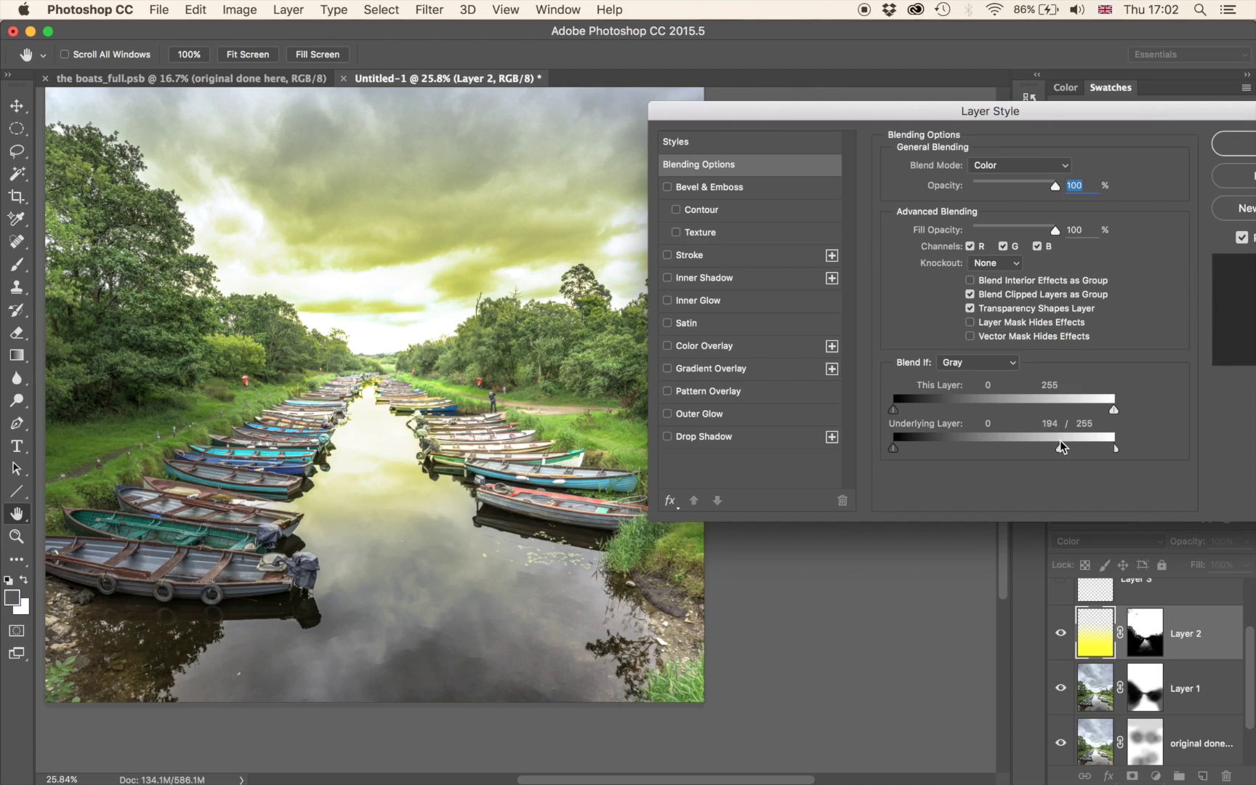
left_click(1235, 142)
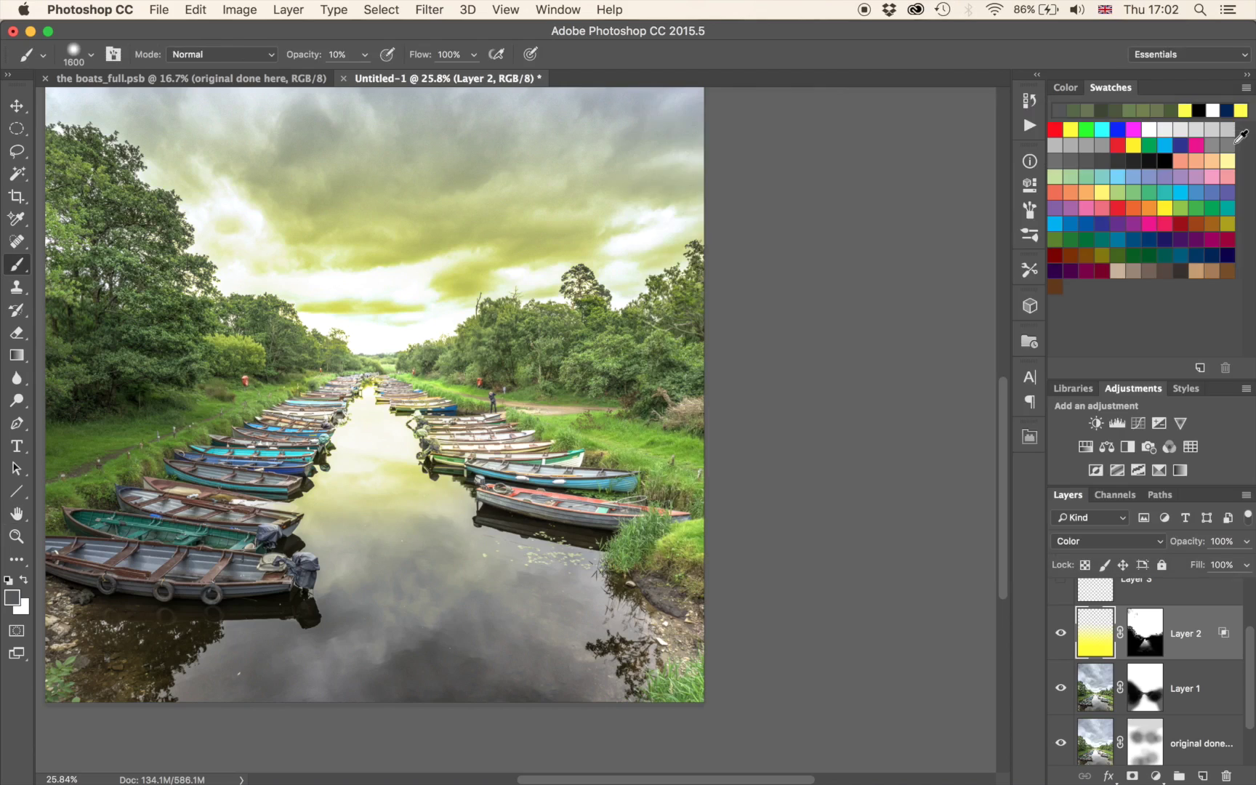
Show Layer 3, fill it with a red-to-transparent linear gradient rising from the river into the upper sky, and turn on CMYK proof colours.
scroll(832, 338, "down", 5)
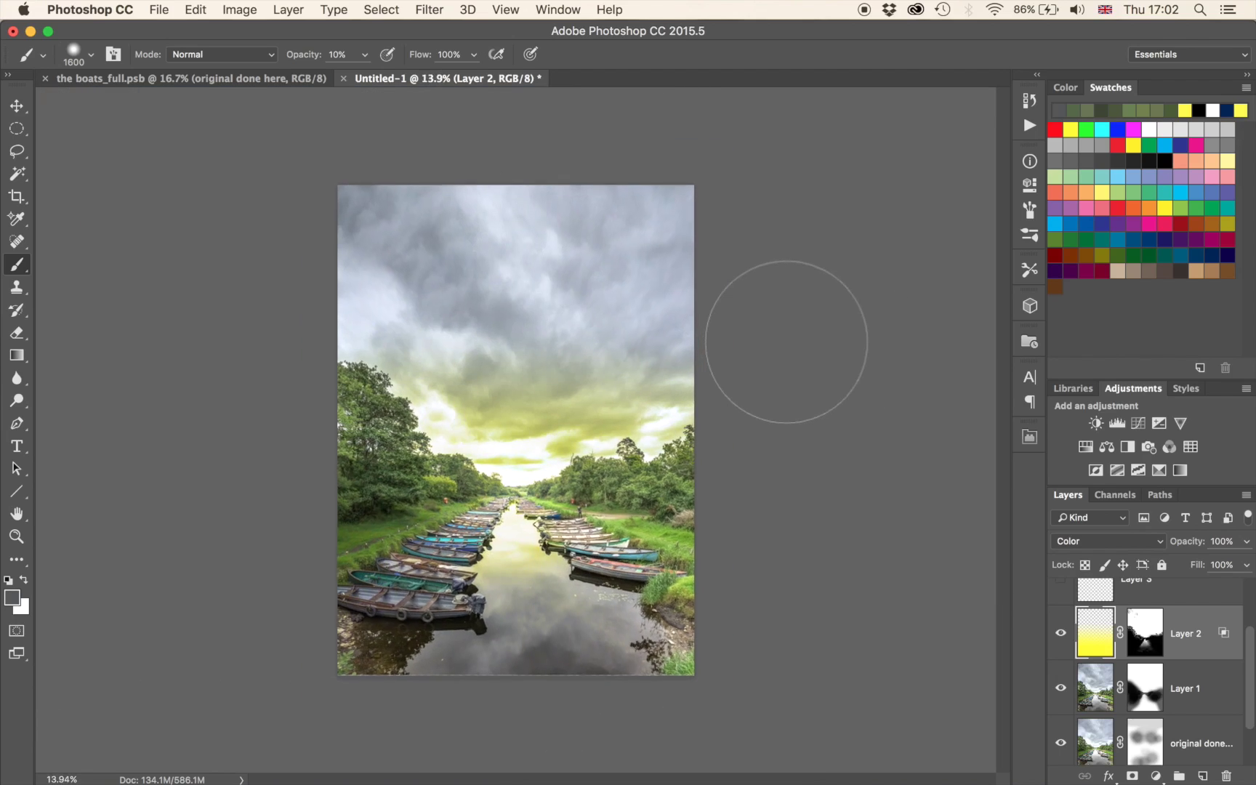
scroll(787, 342, "up", 1)
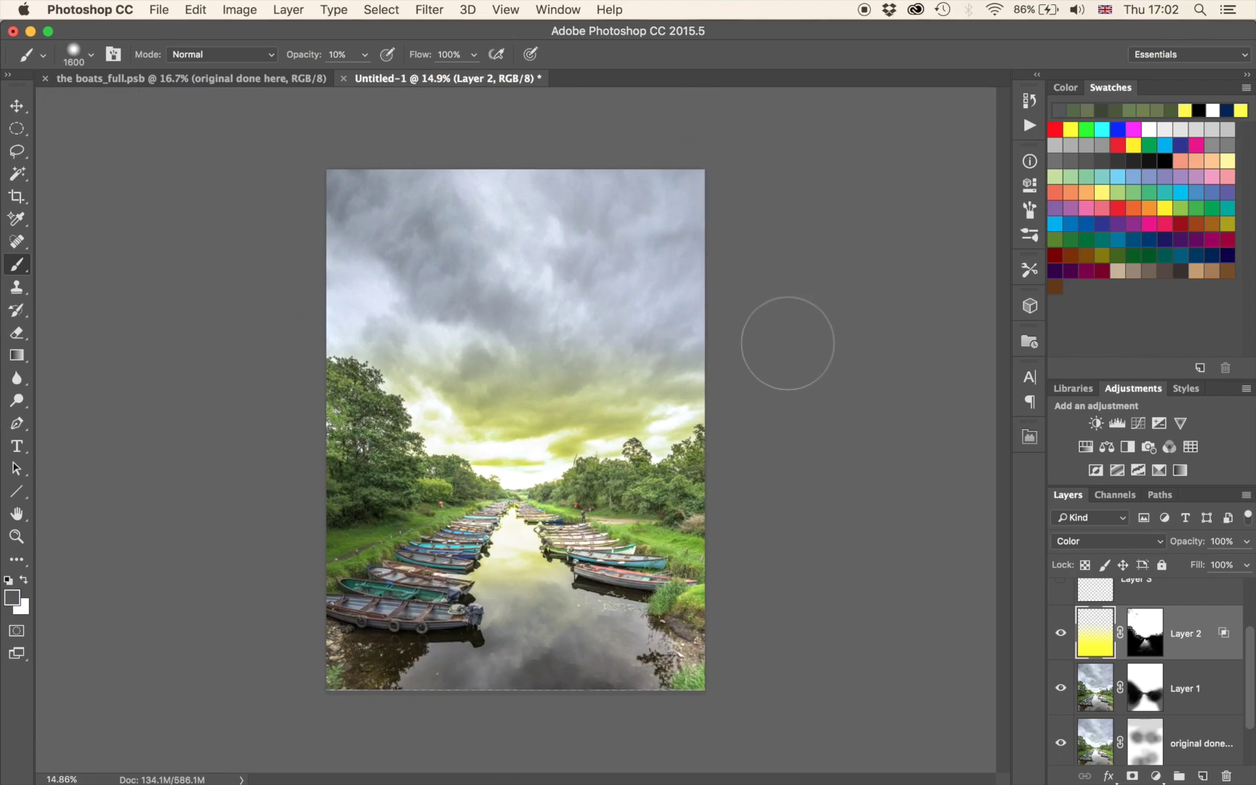
scroll(1094, 654, "up", 1)
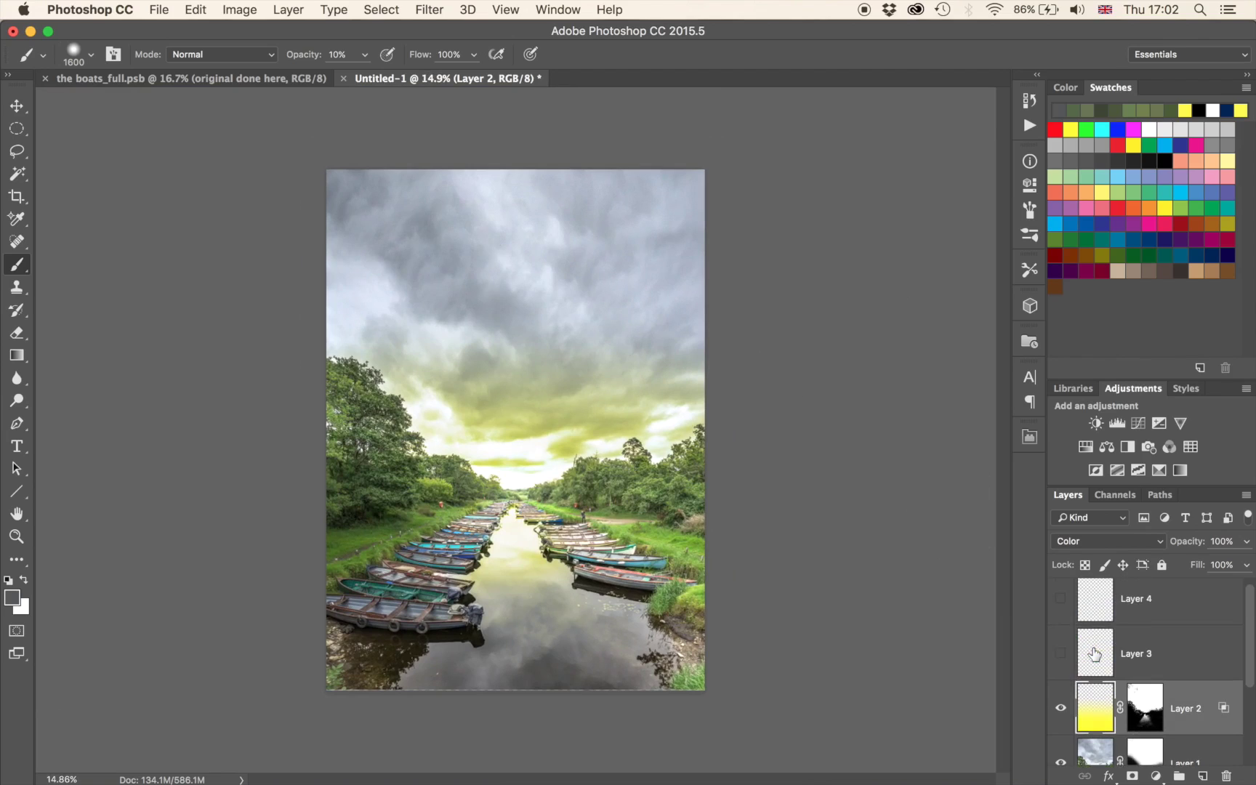
left_click(1060, 658)
left_click(1097, 656)
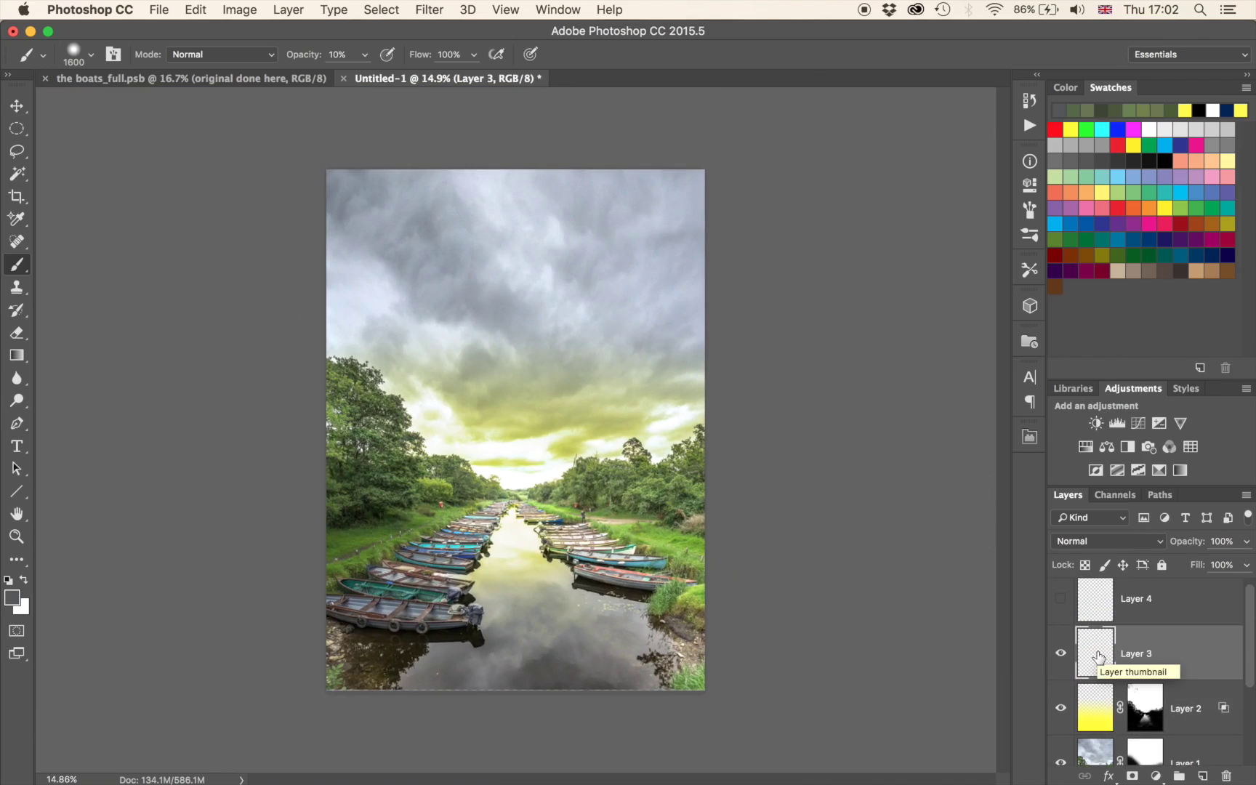
left_click(1054, 129)
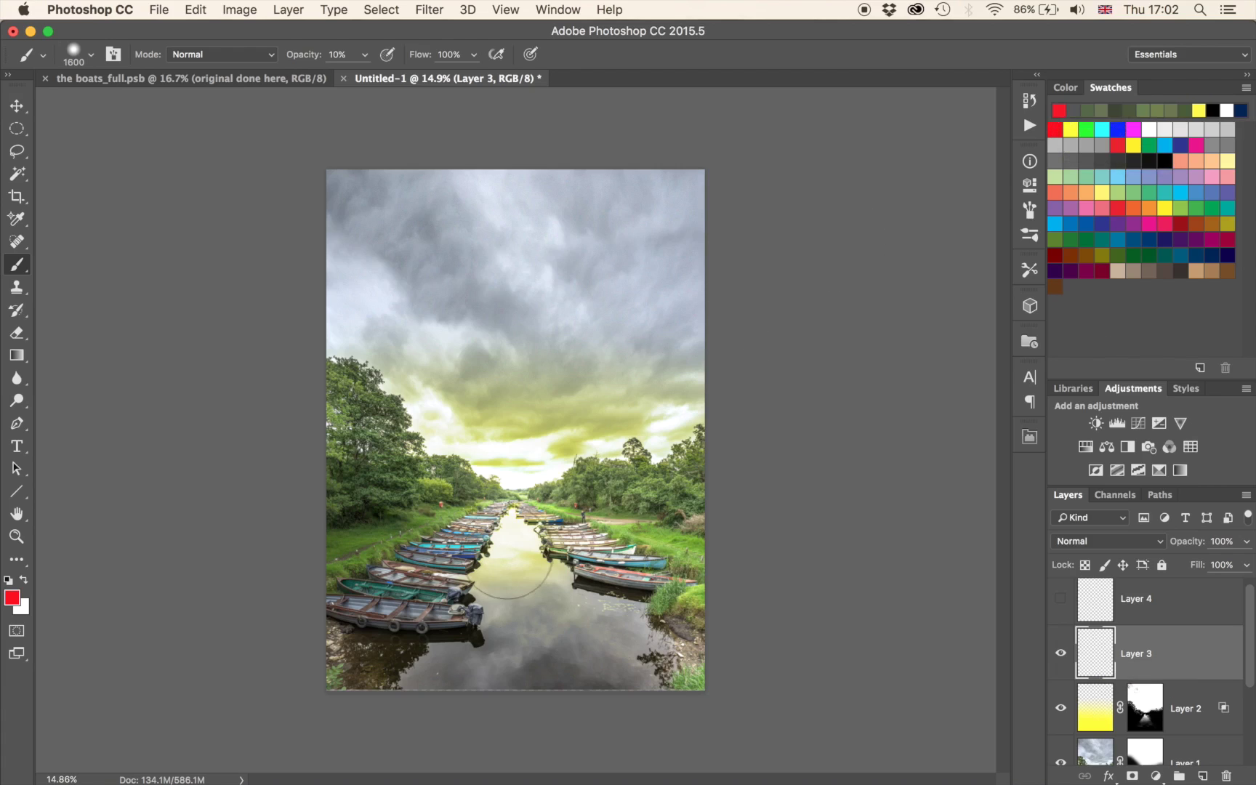
key("g")
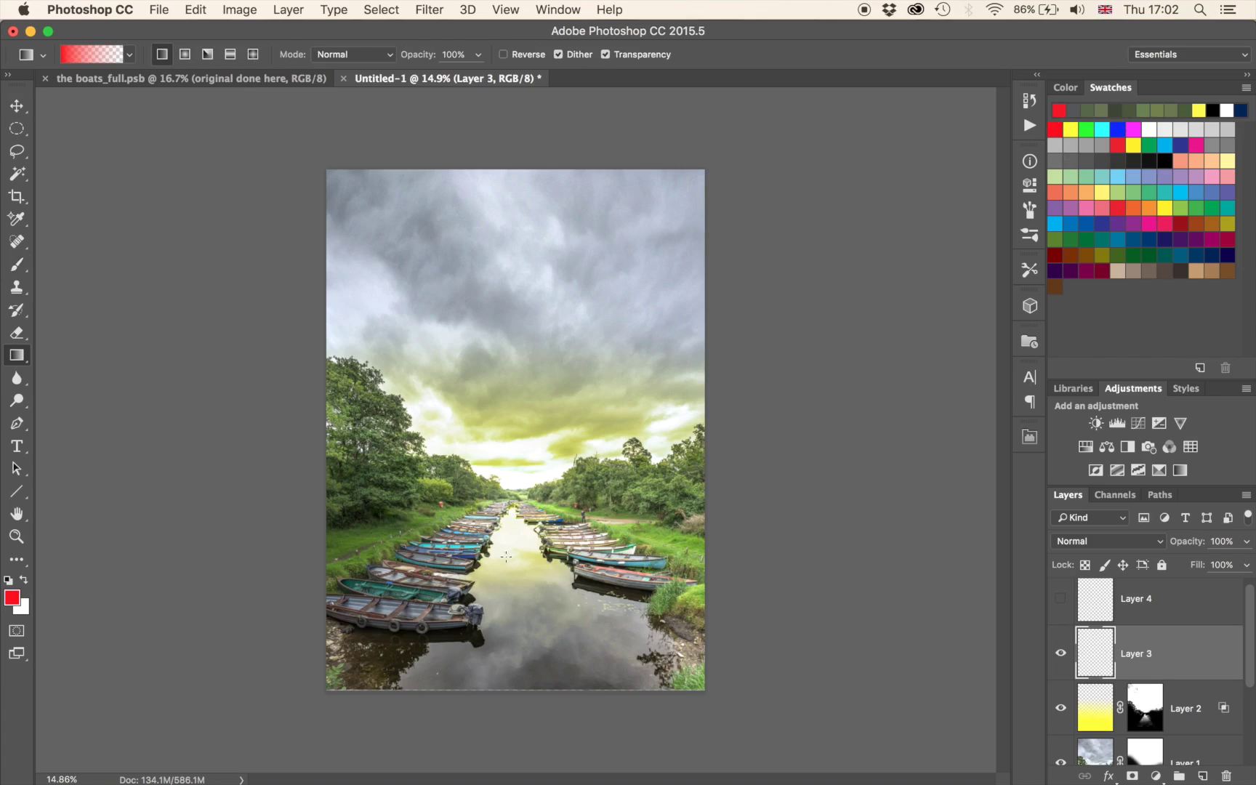
left_click_drag(507, 558, 506, 212)
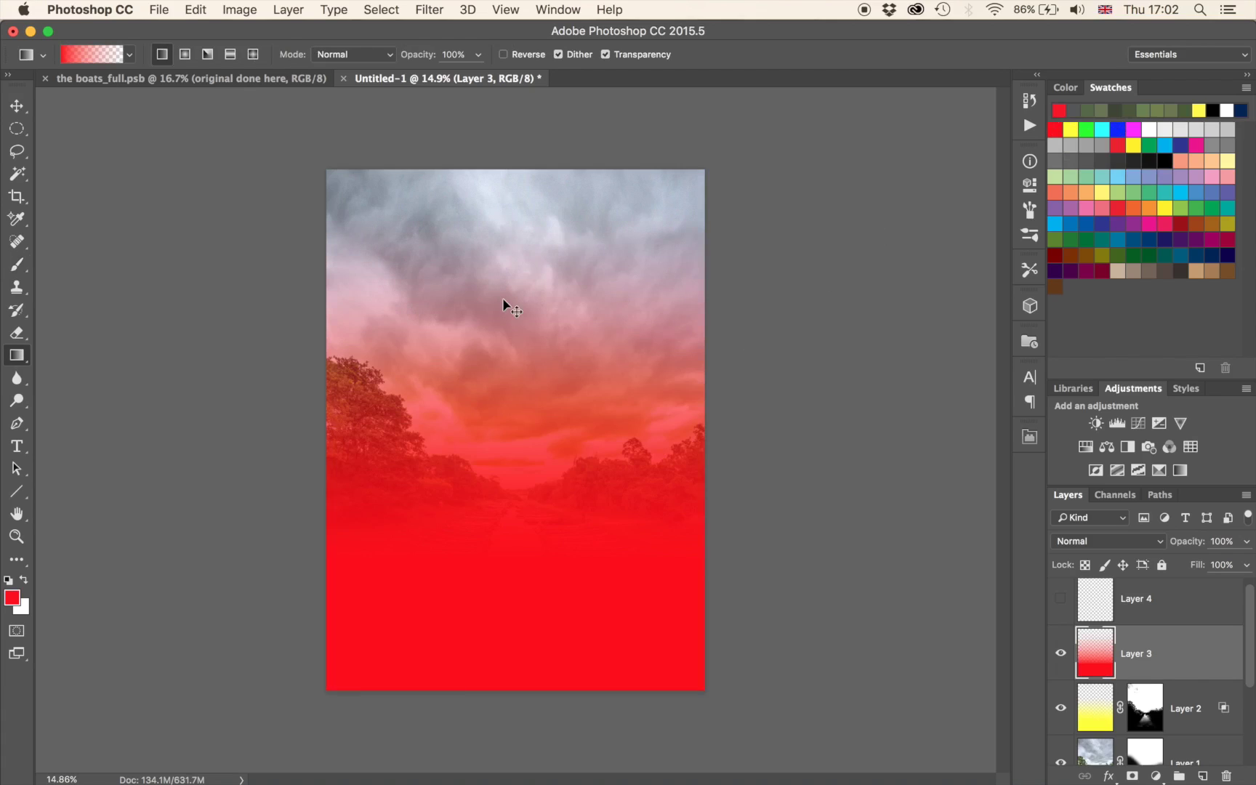
key("super+y")
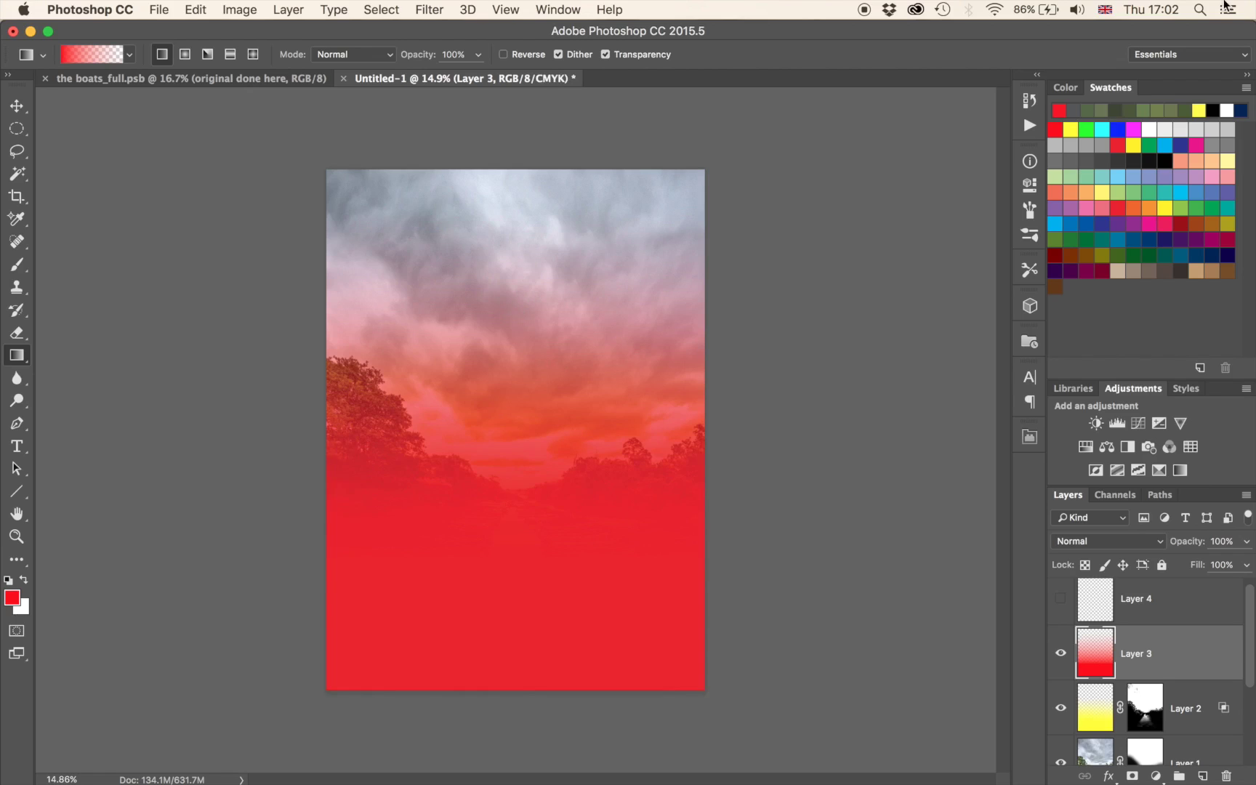
Switch the keyboard input to German and redraw Layer 3's red-to-transparent linear gradient from the river's far end up to the top of the sky.
left_click(1104, 10)
left_click(973, 50)
key("super+z")
left_click_drag(506, 586, 518, 205)
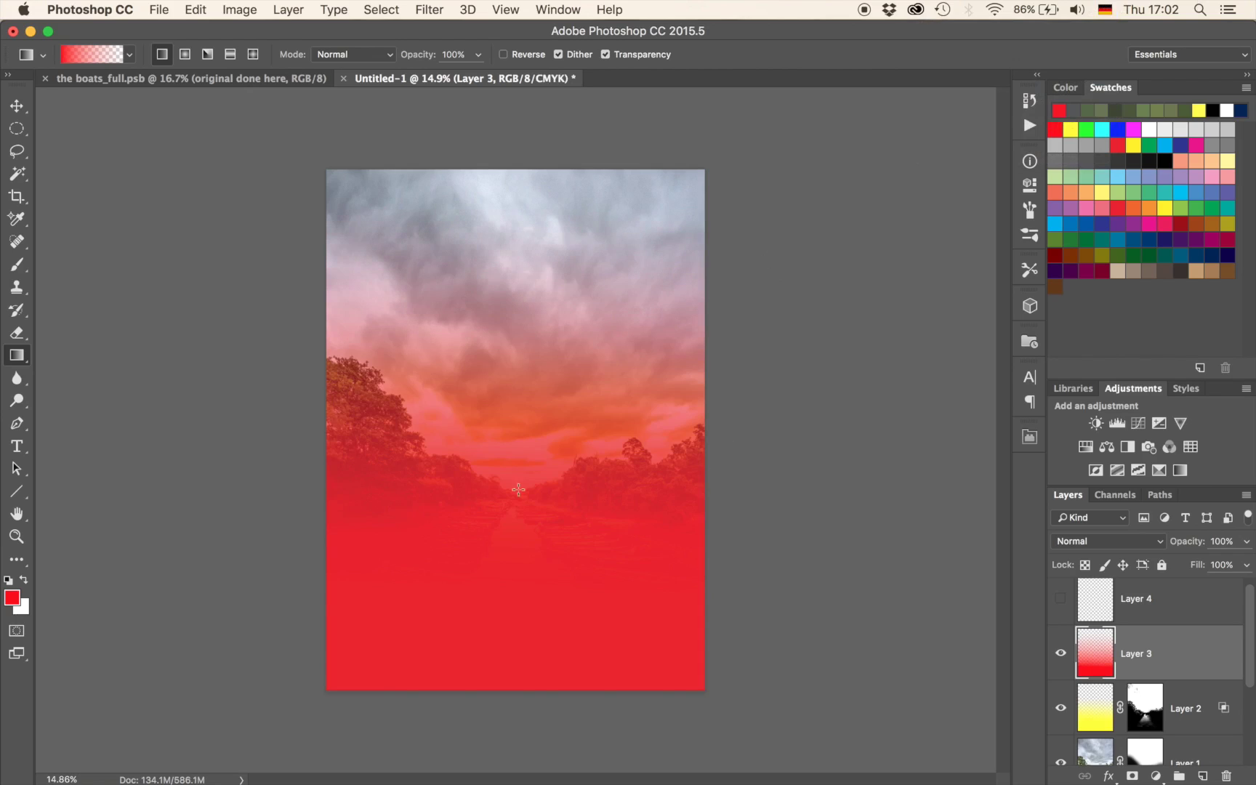
key("super+z")
left_click_drag(514, 515, 526, 175)
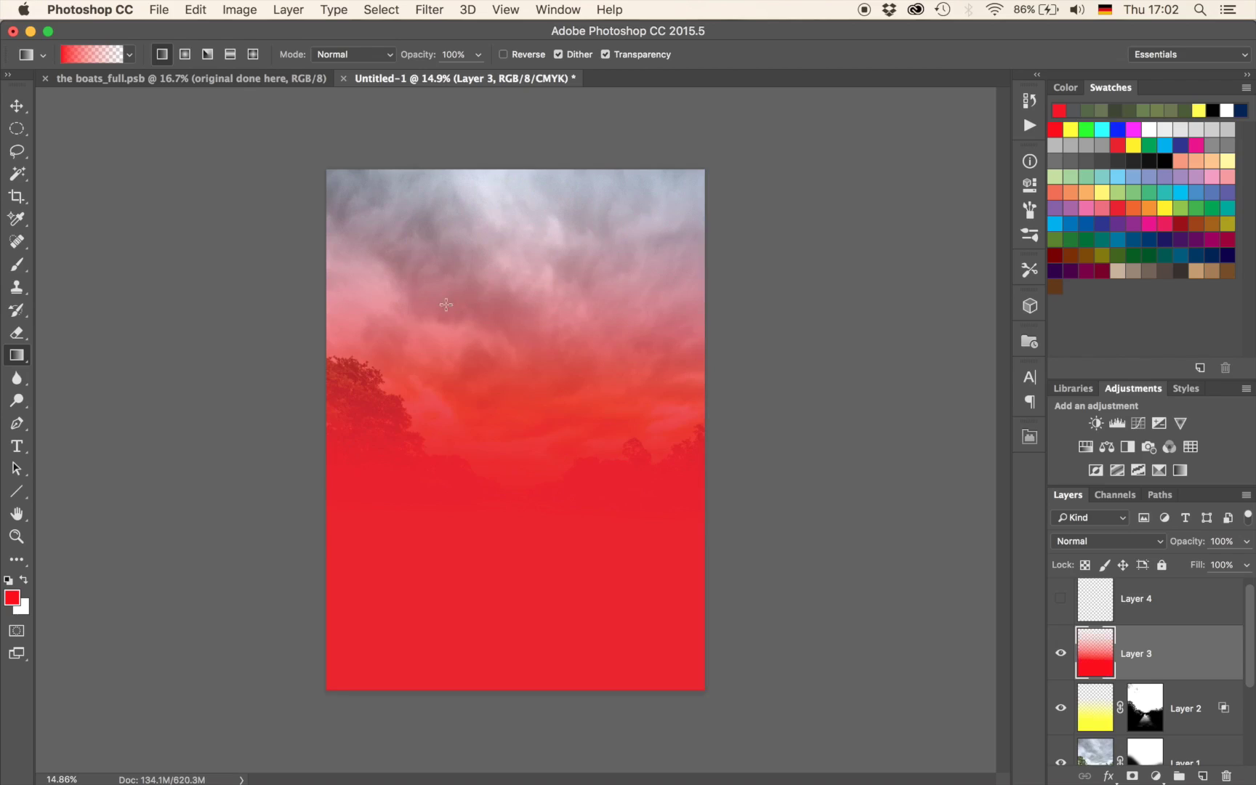
Set Layer 3's blend mode to Color and copy Layer 2's mask onto it.
left_click(1077, 542)
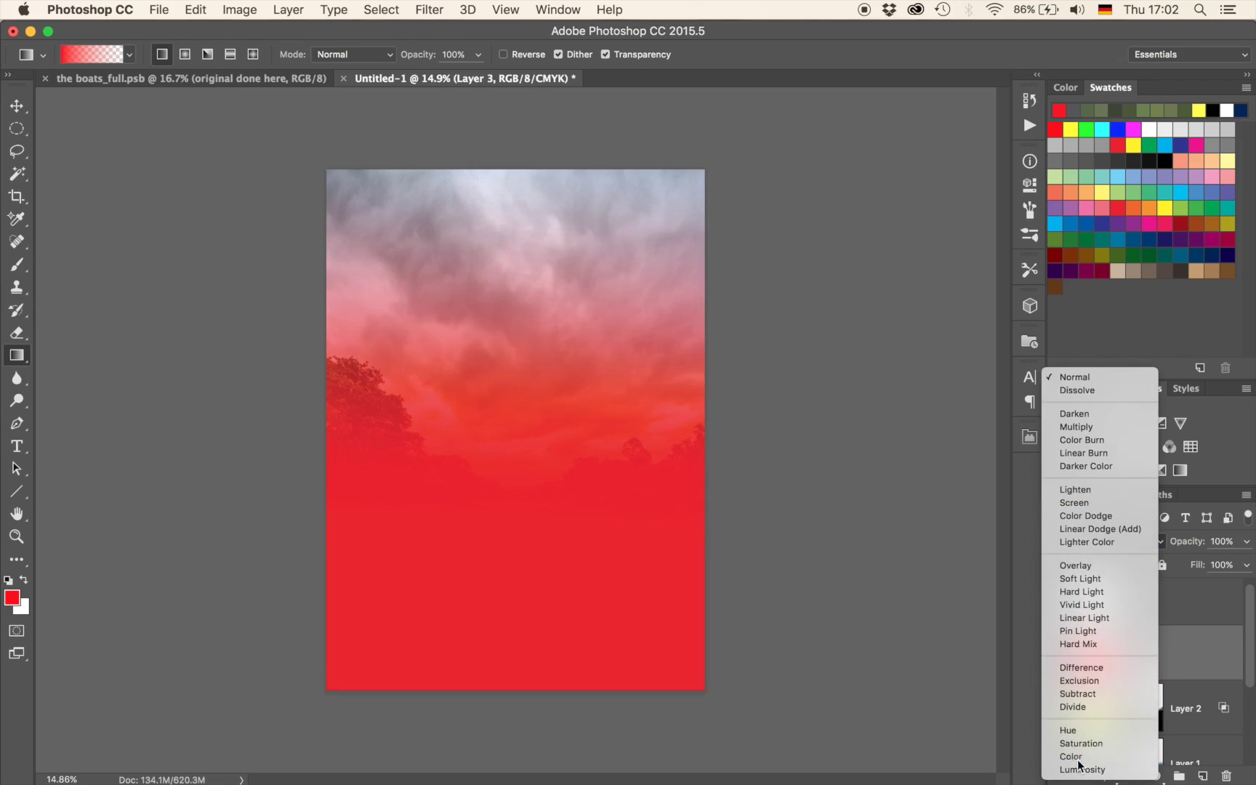
left_click(1071, 757)
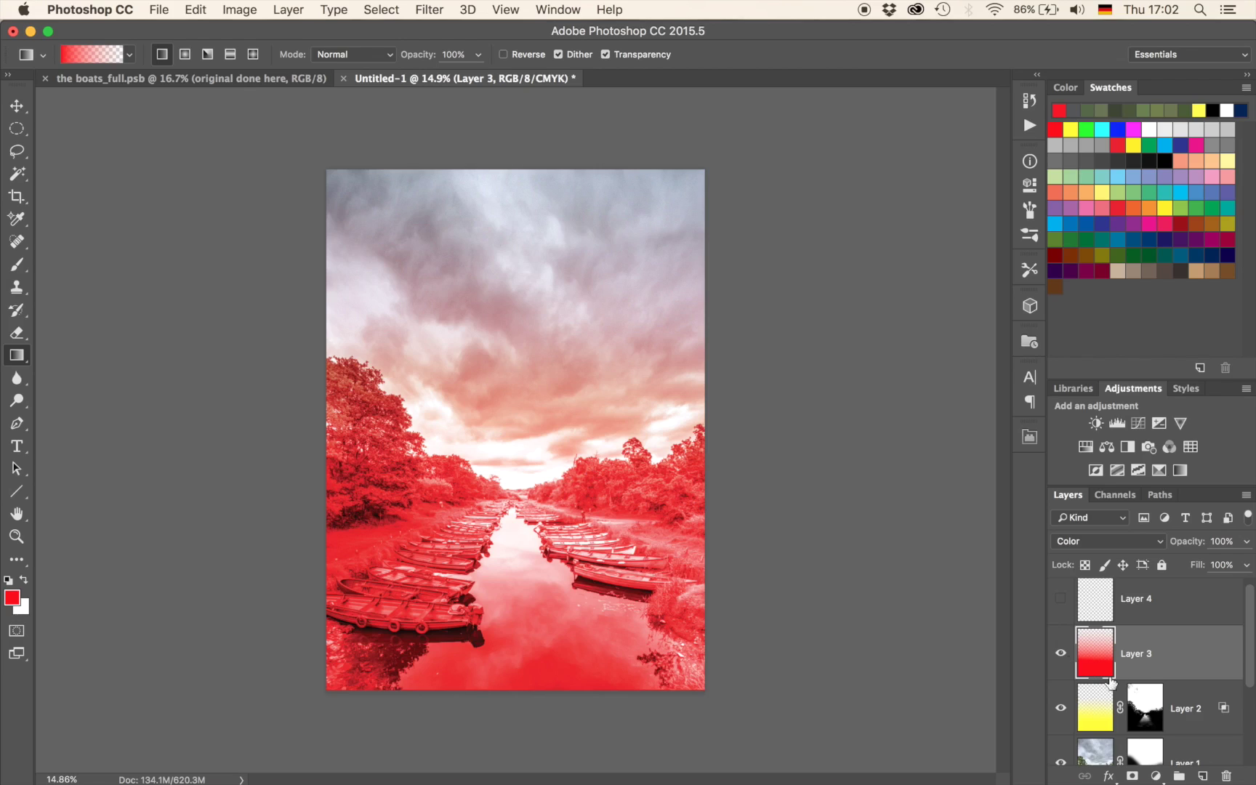
left_click(1148, 717)
left_click_drag(1148, 717, 1147, 662)
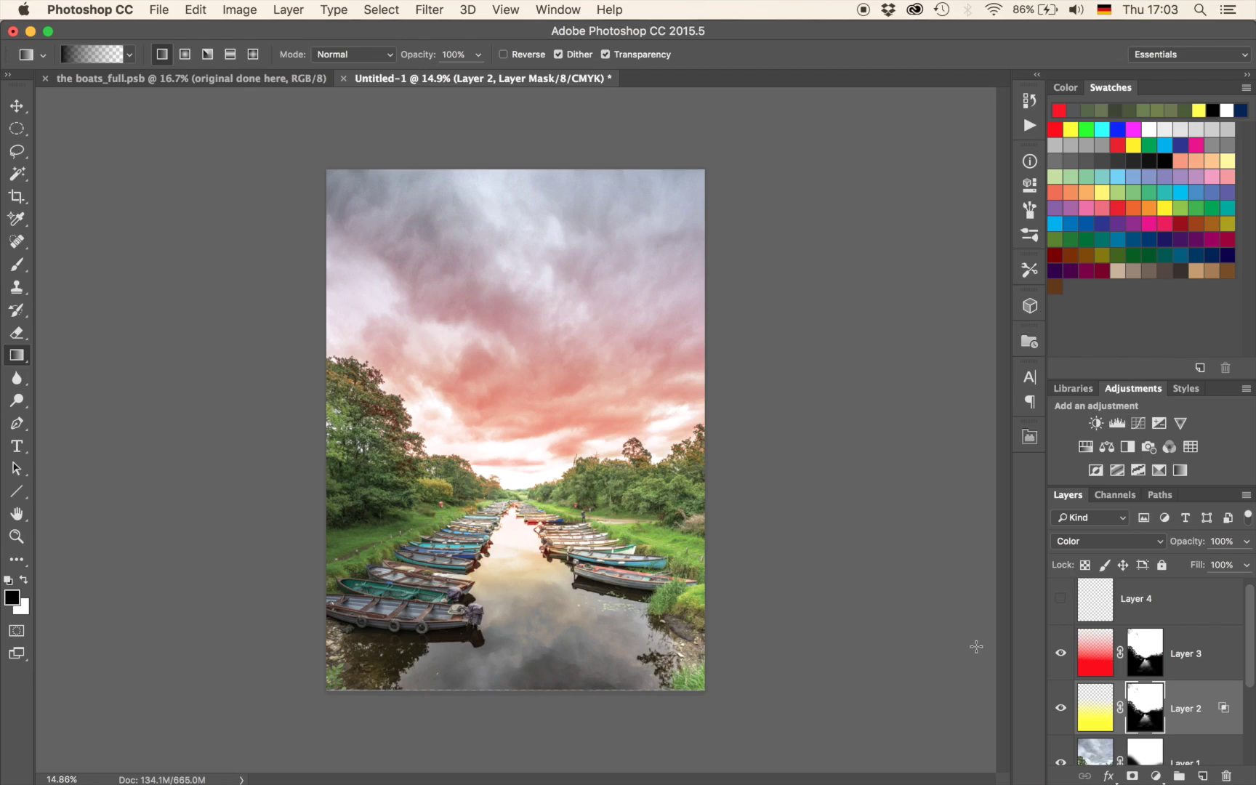
Fade the red in the lower sky by painting black on Layer 3's mask with a 1700 to 2000 px brush at 30% opacity.
left_click(1143, 654)
key("b")
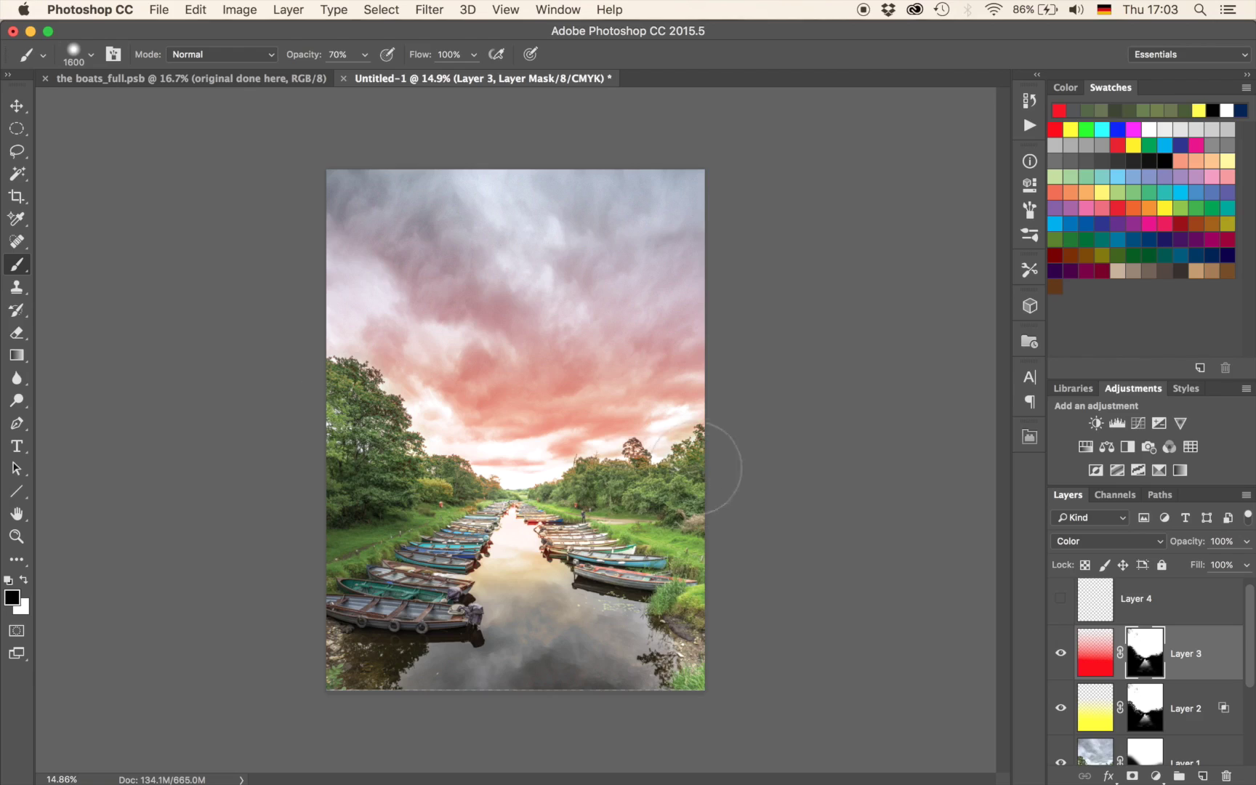
key("bracketleft")
key("bracketleft")
key("bracketleft")
key("bracketleft")
key("bracketleft")
key("bracketright")
key("bracketright")
key("bracketright")
key("bracketright")
key("bracketright")
key("bracketright")
key("bracketright")
key("bracketright")
key("bracketright")
key("bracketright")
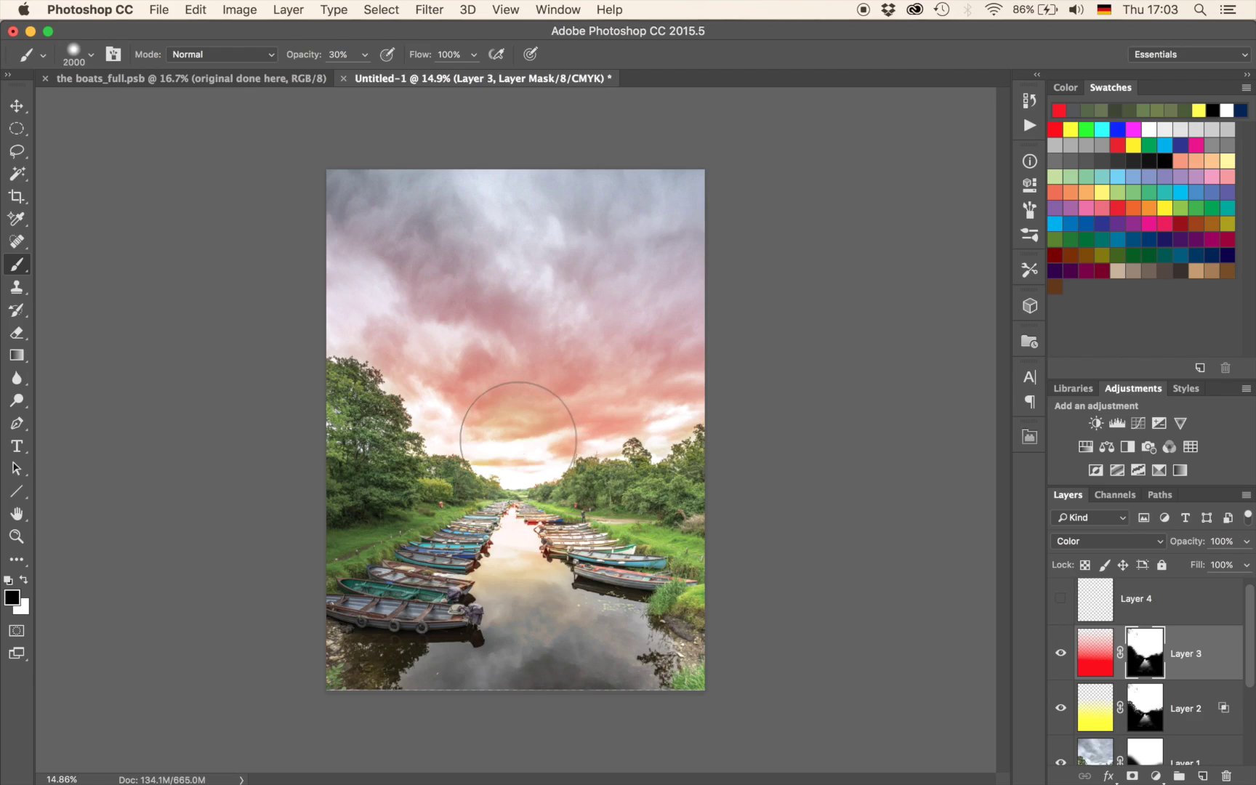
key("bracketleft")
key("bracketleft")
key("bracketleft")
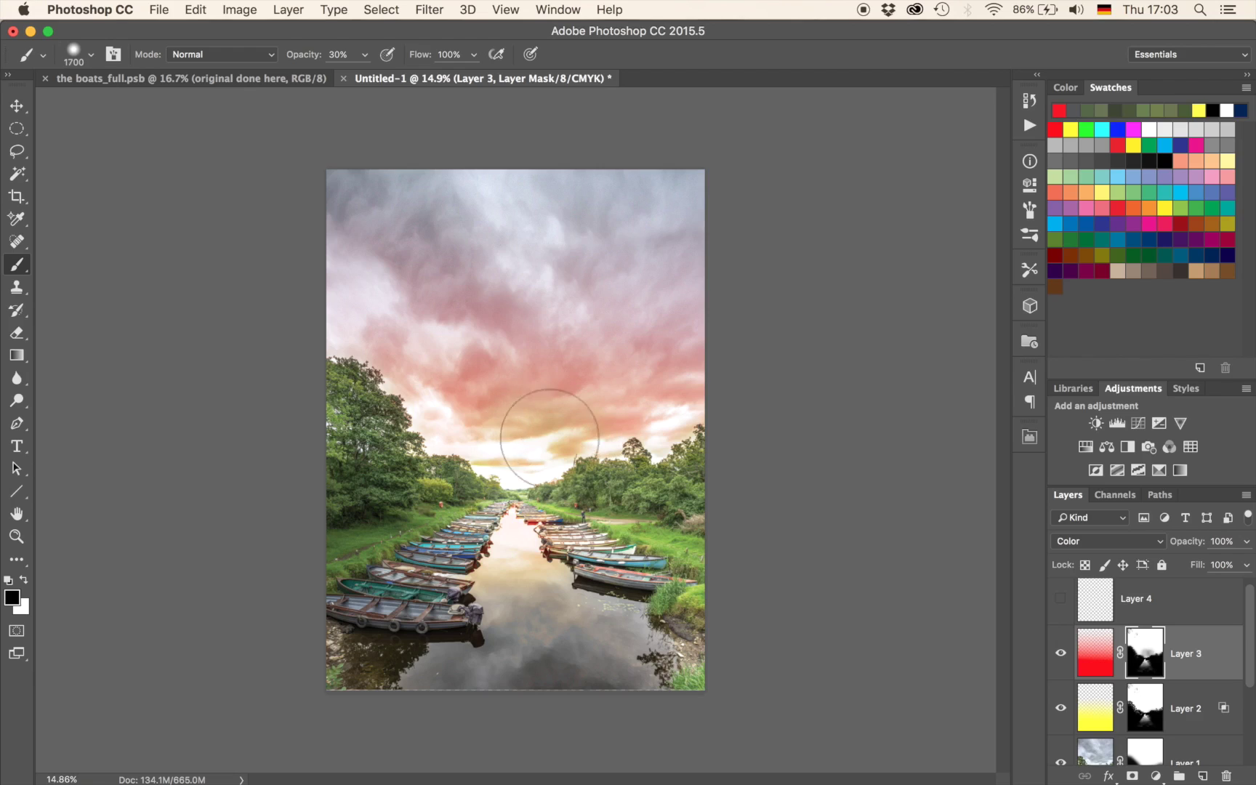
left_click_drag(569, 434, 510, 420)
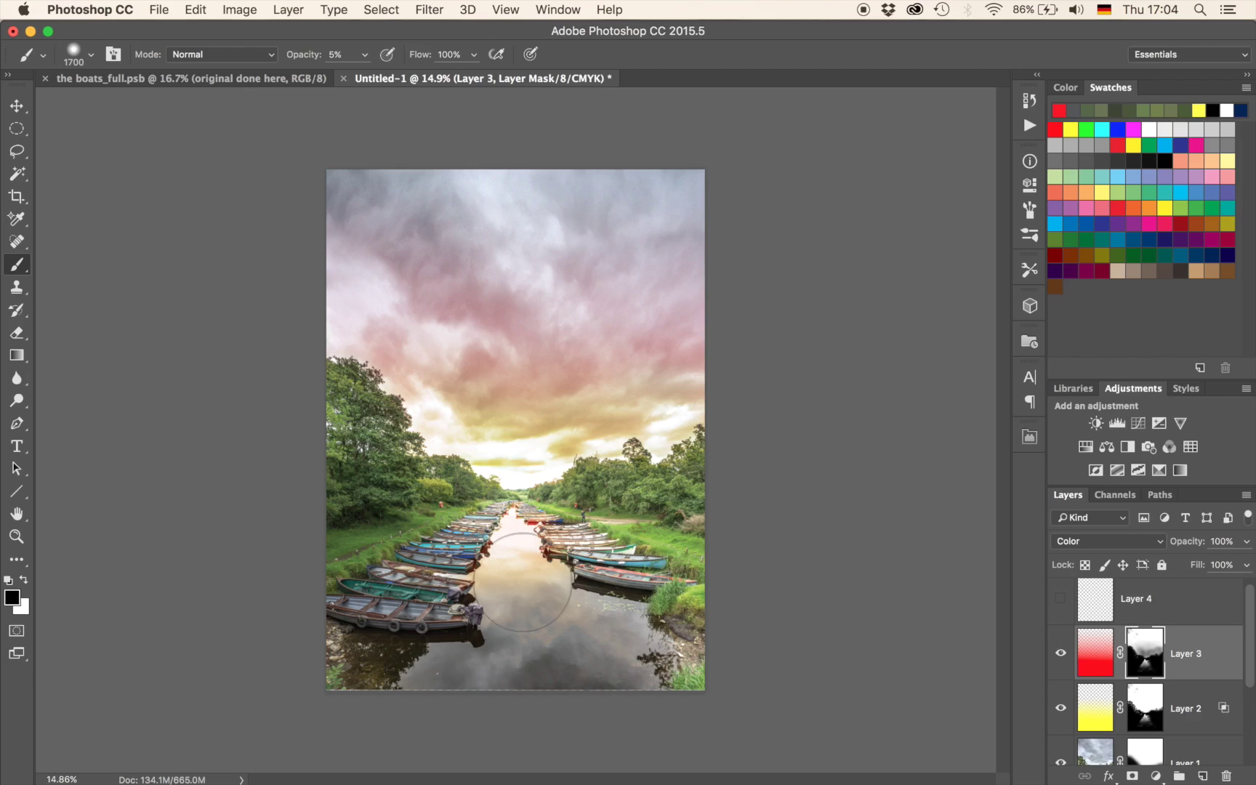
Bring some red back onto the river's reflection by painting white on Layer 3's mask with a 1700 px brush at 10% opacity.
key("1")
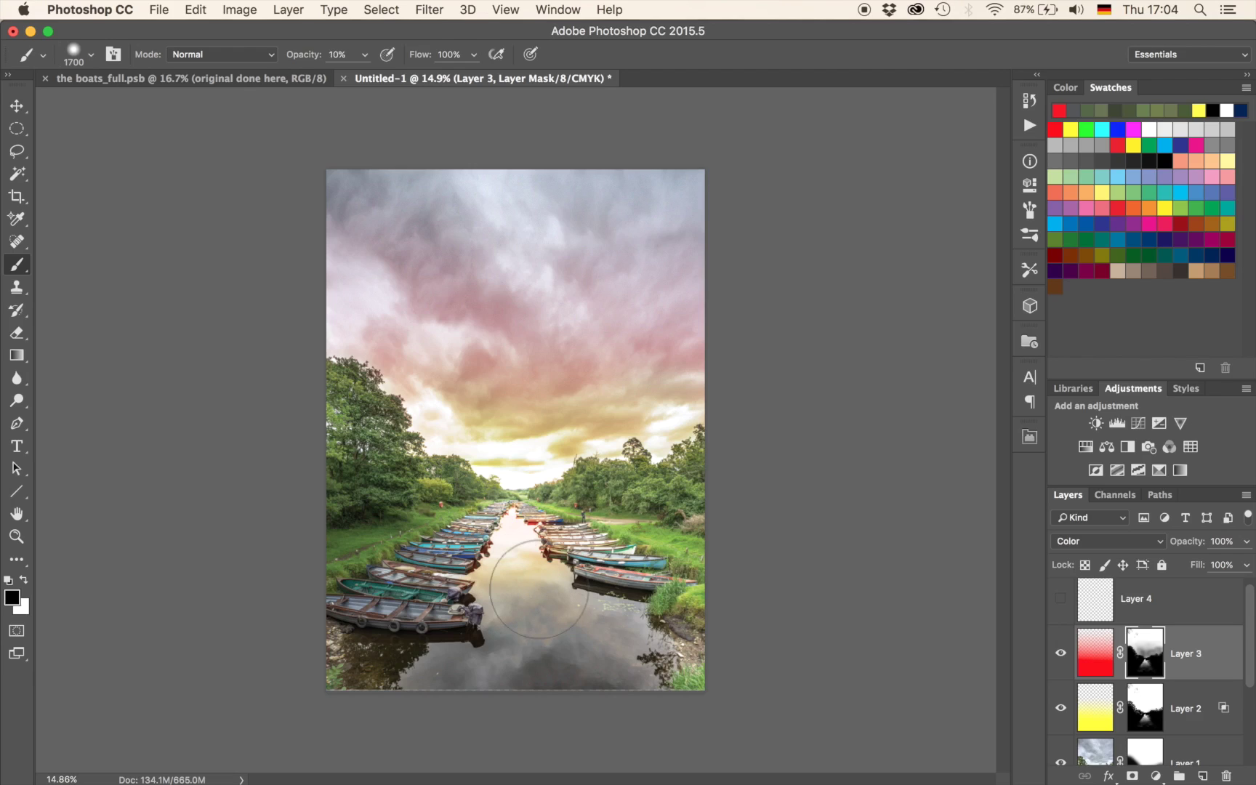
key("x")
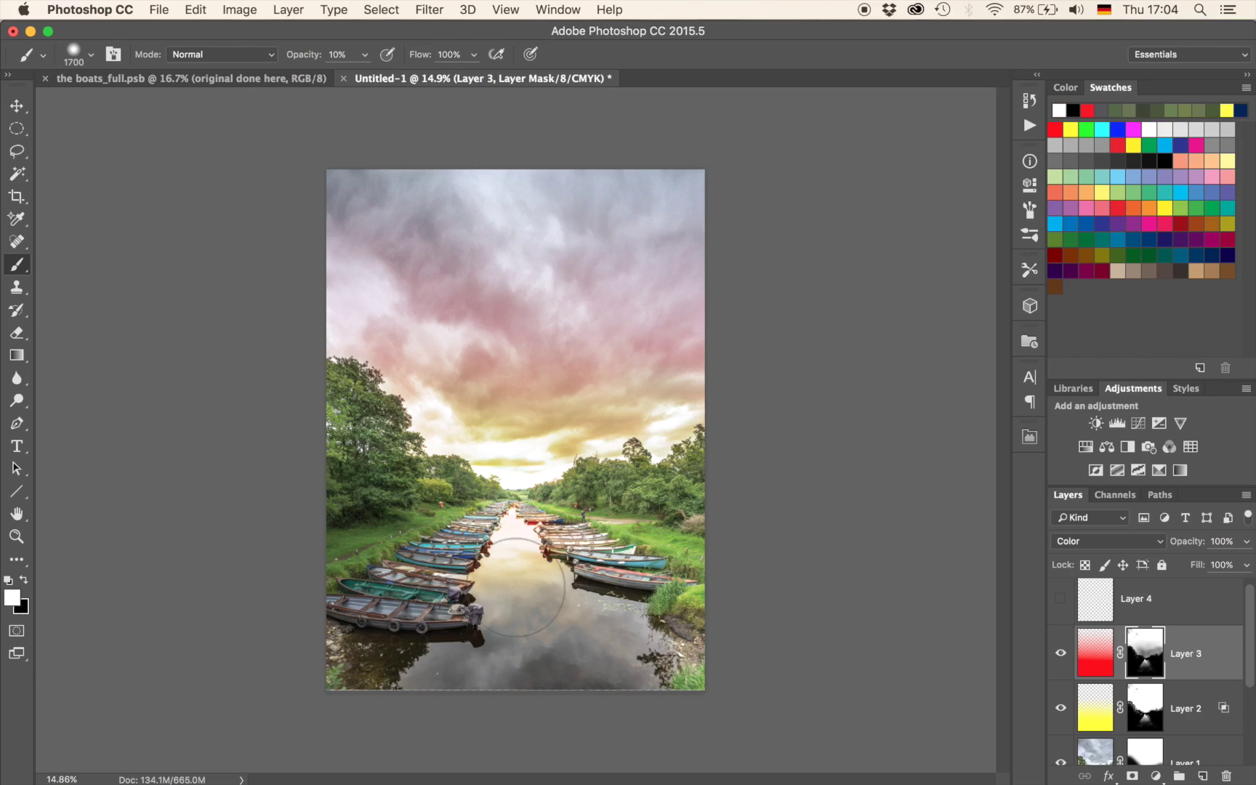
mouse_move(547, 605)
left_mouse_down()
mouse_move(495, 613)
mouse_move(597, 630)
left_mouse_up()
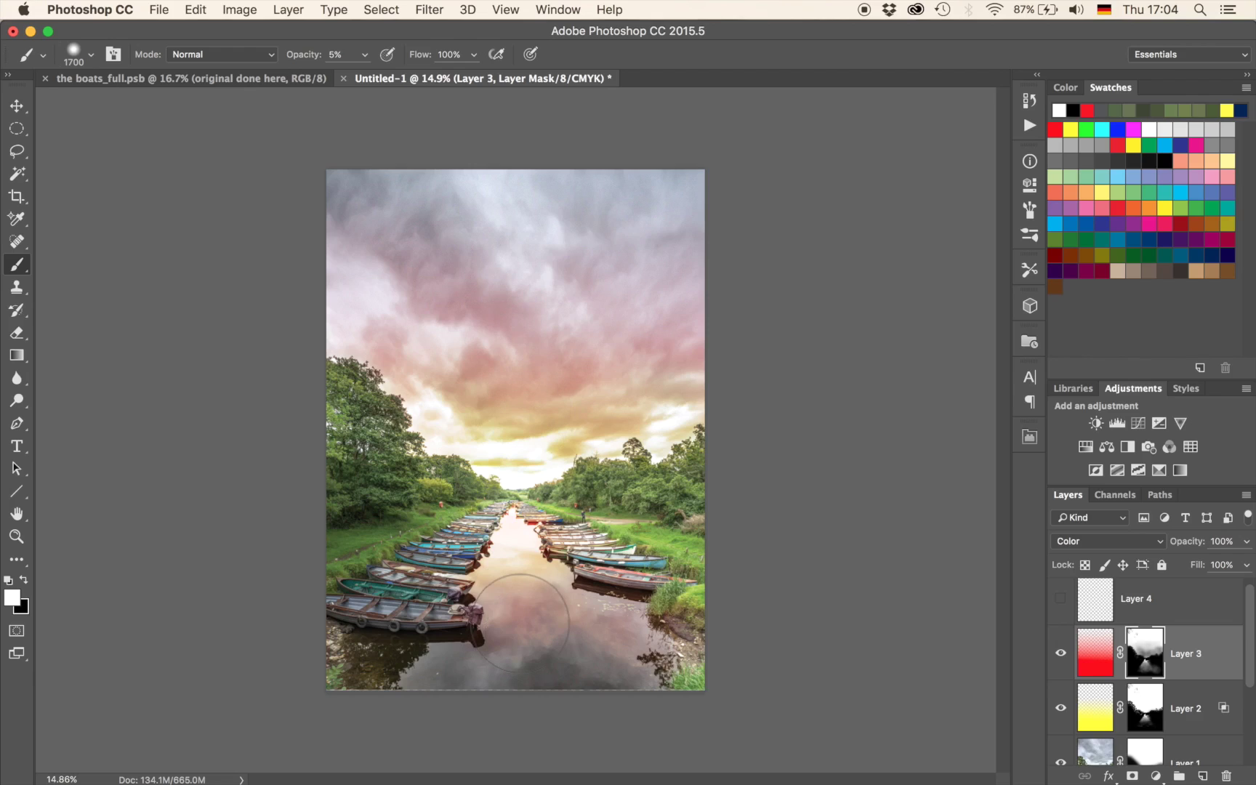
Show Layer 4 and fill it with a dark magenta-to-transparent linear gradient running from the river's far end to above the sky.
left_click(1060, 598)
left_click(1090, 605)
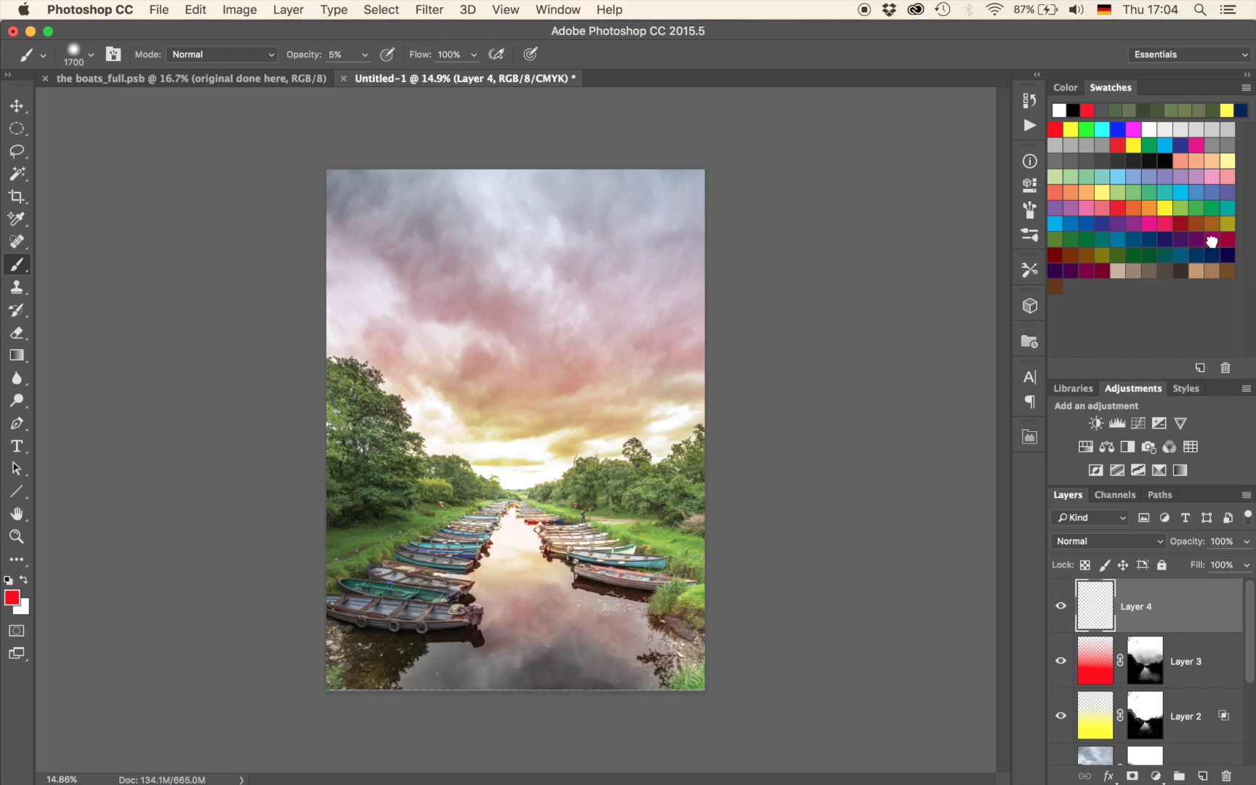
left_click(1210, 242)
key("g")
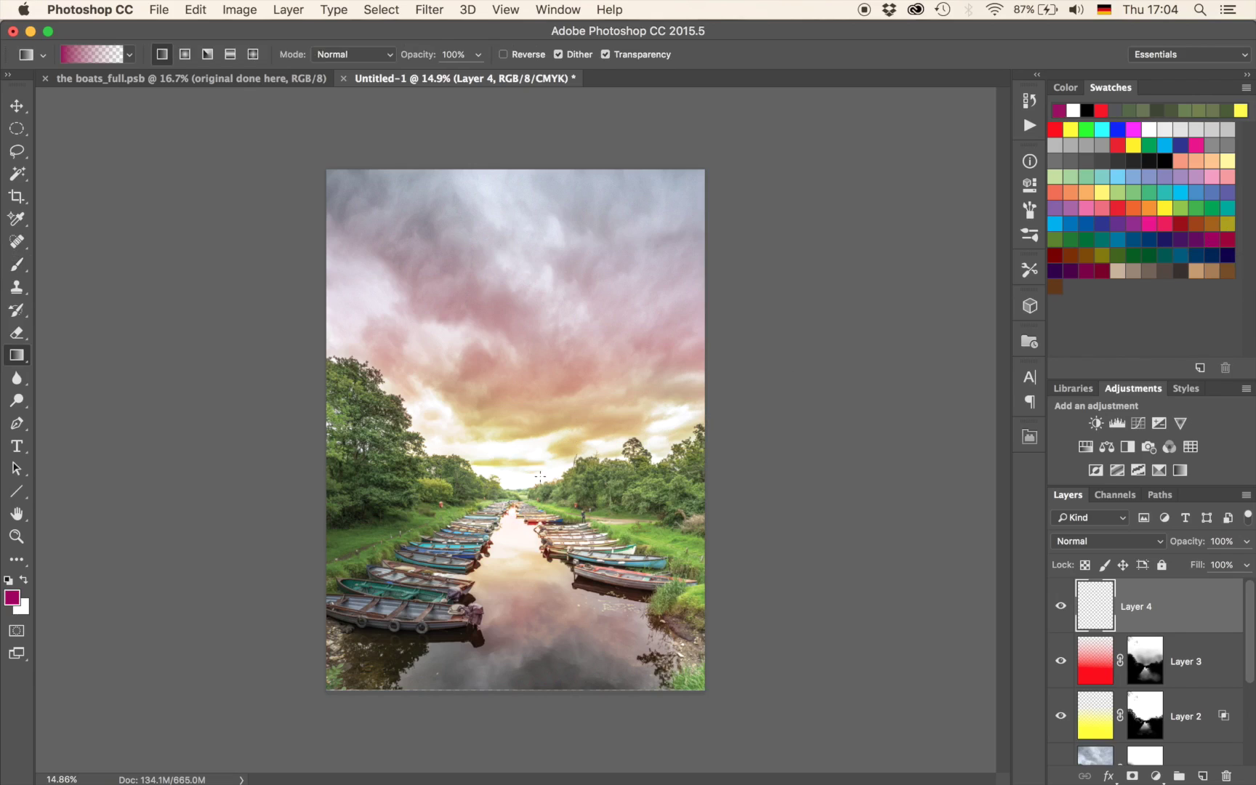
left_click_drag(516, 502, 522, 135)
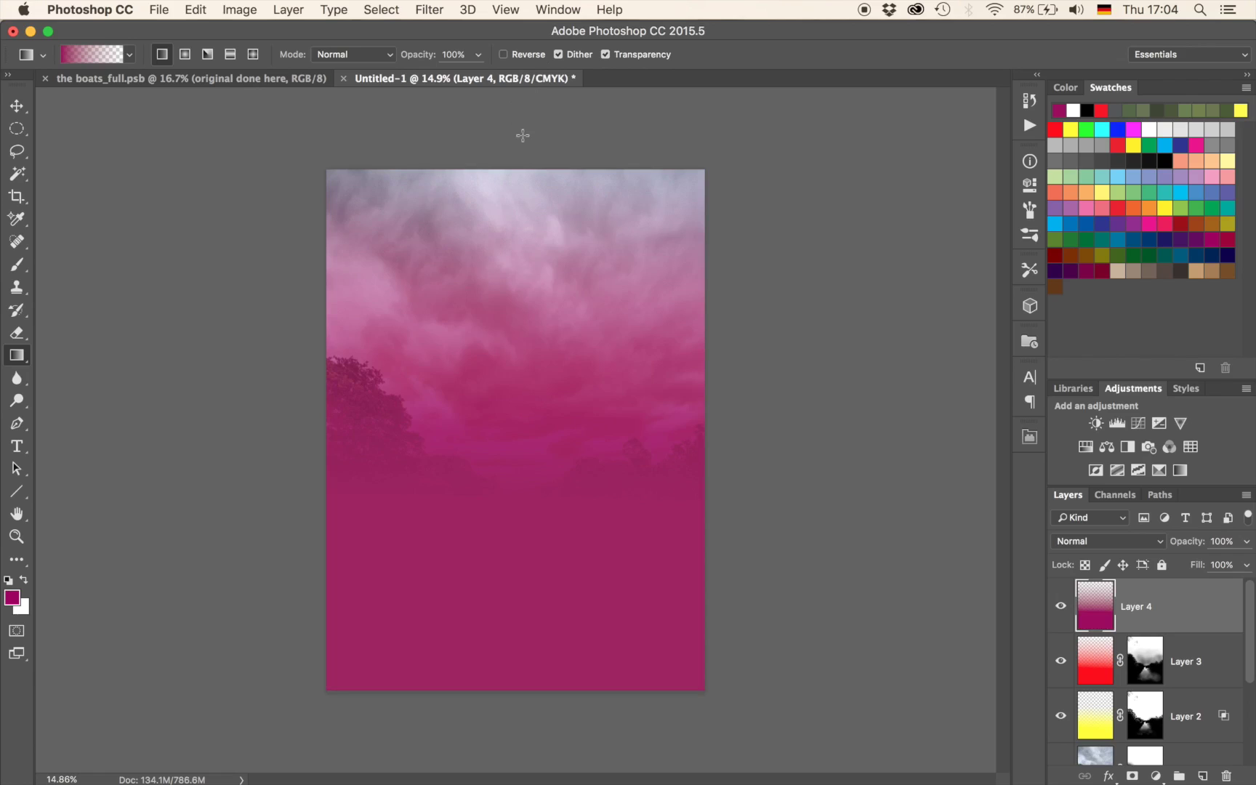
Set Layer 4's blend mode to Color and copy Layer 3's mask onto it.
left_click(1085, 551)
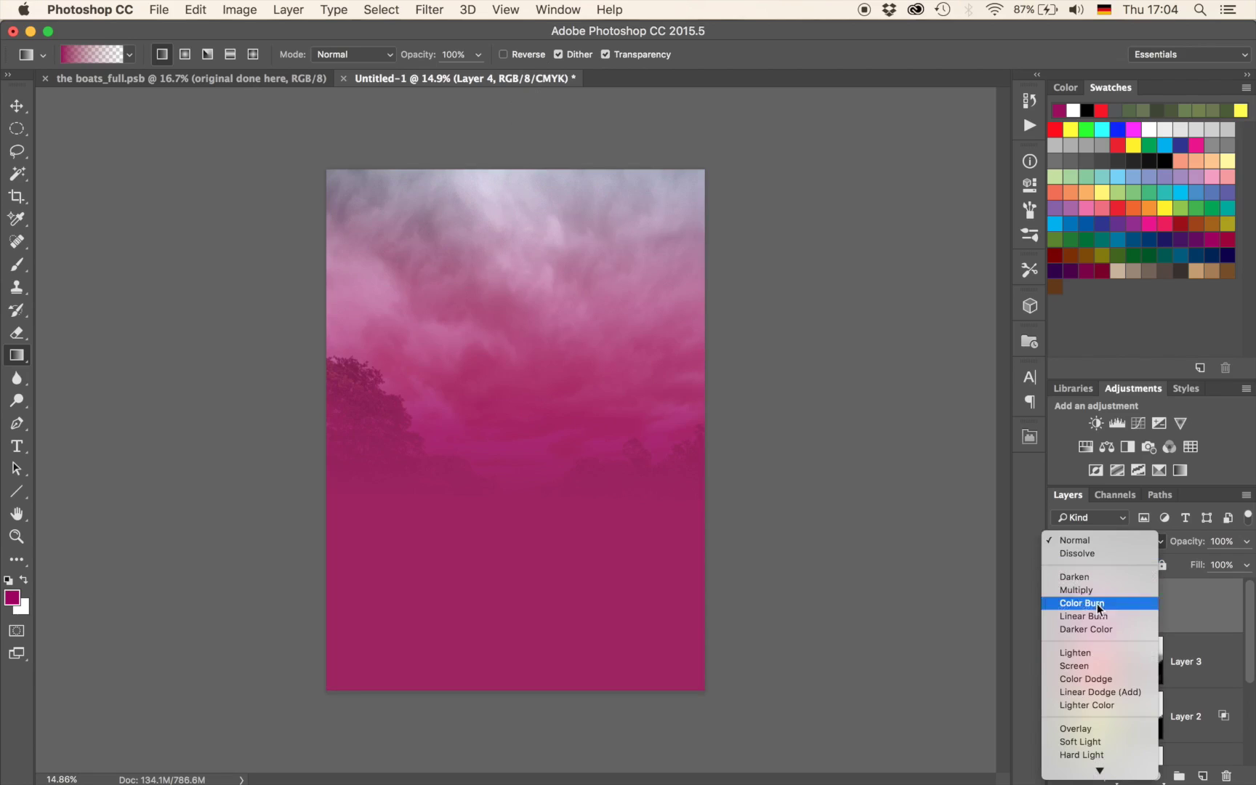
left_click(1083, 761)
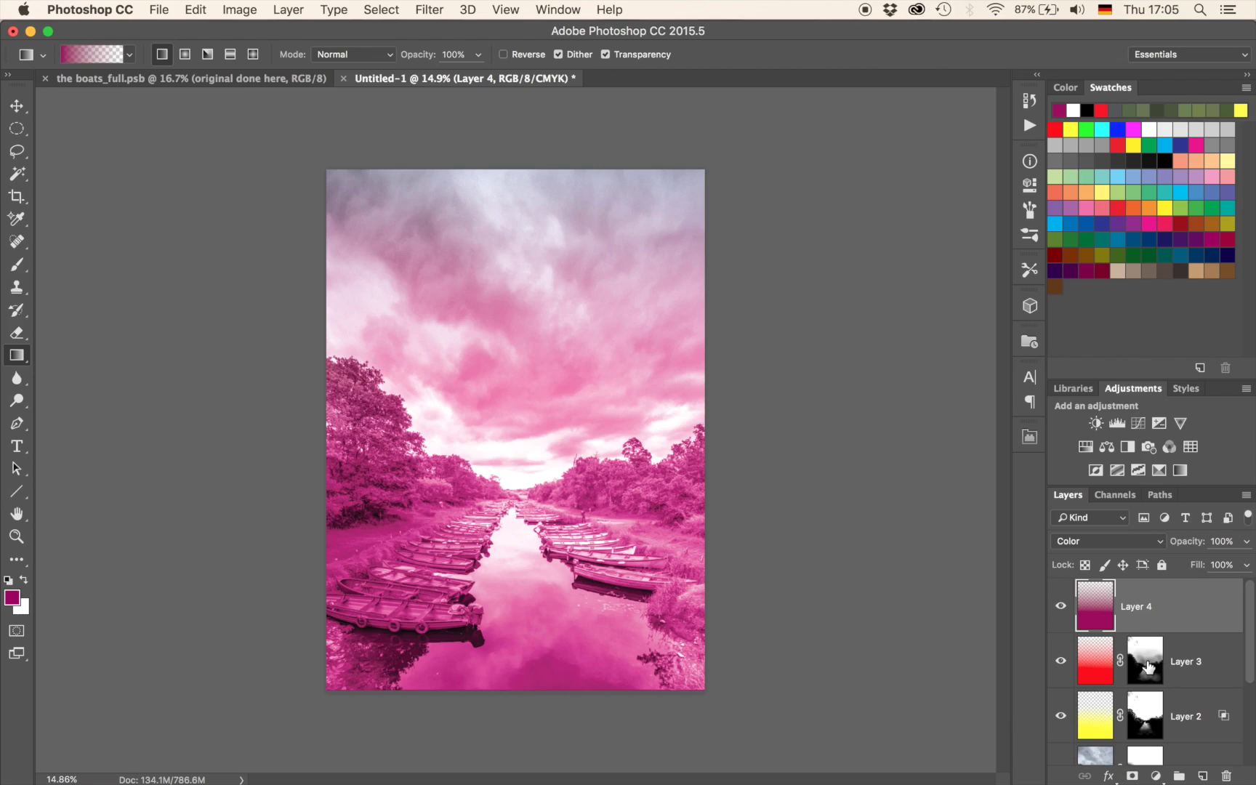
left_click_drag(1147, 668, 1147, 615)
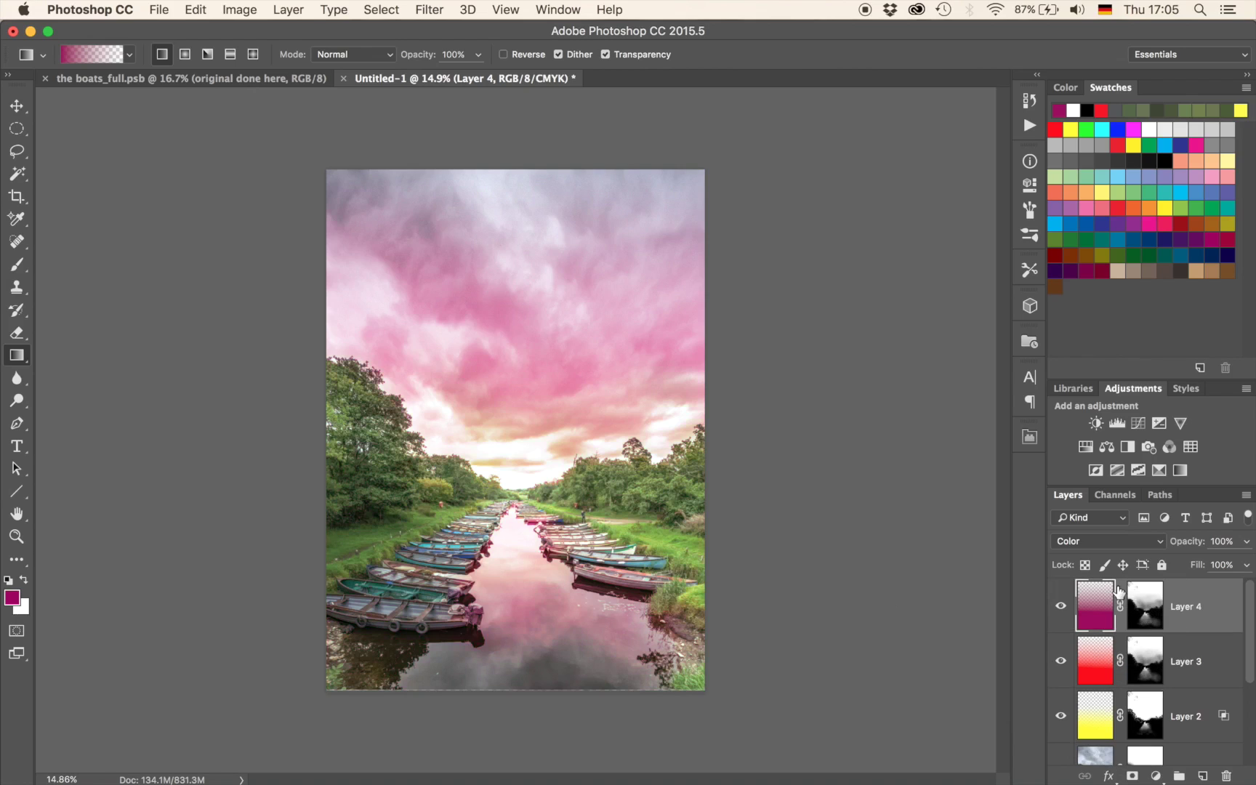
Paint Layer 4's mask with a 2100 px brush, fading the sky's magenta at 20 to 30% opacity and restoring it on the river at 5%.
left_click(1135, 614)
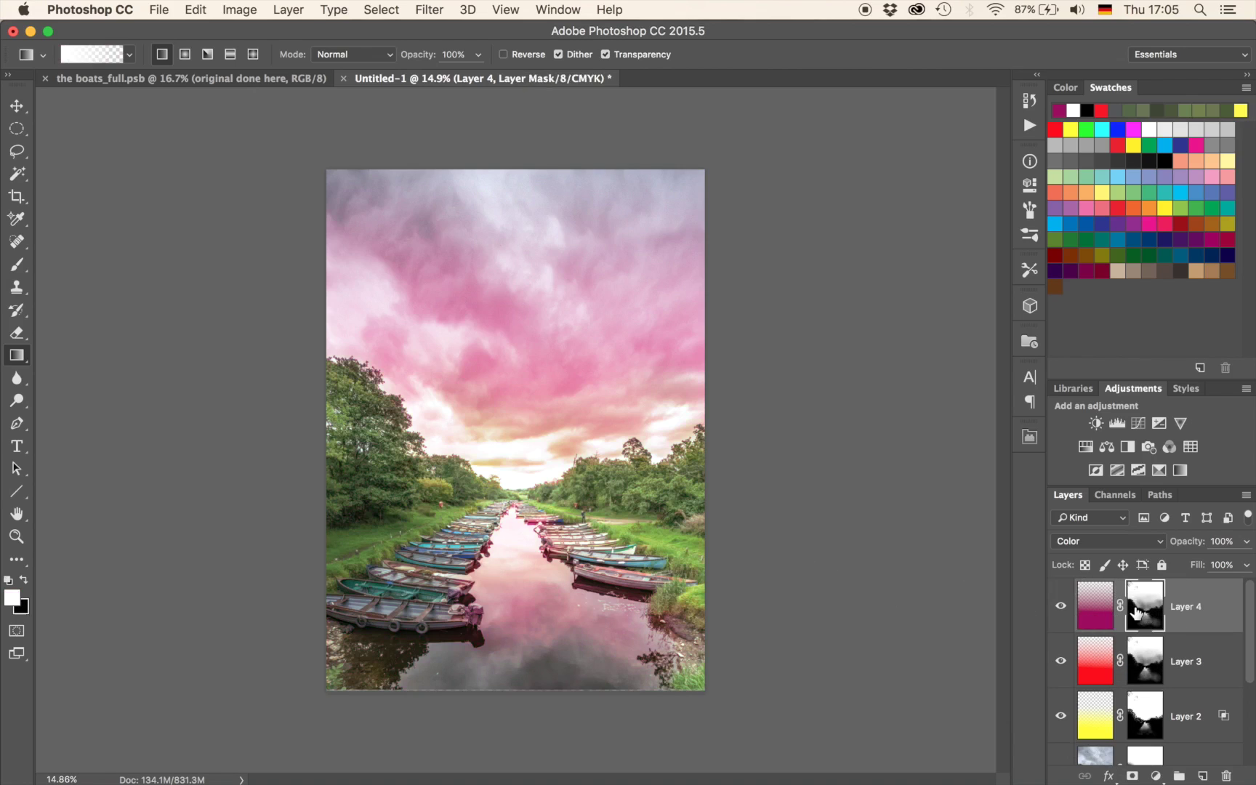
key("b")
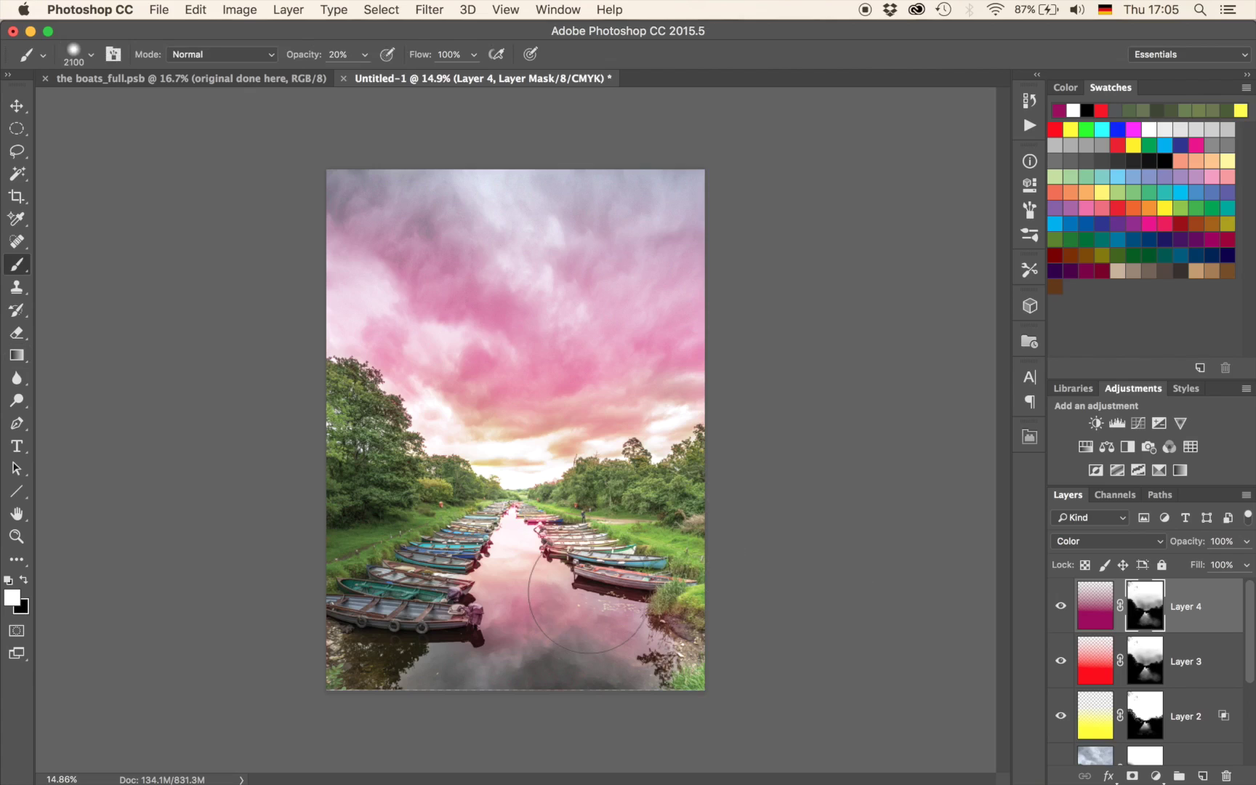
key("x")
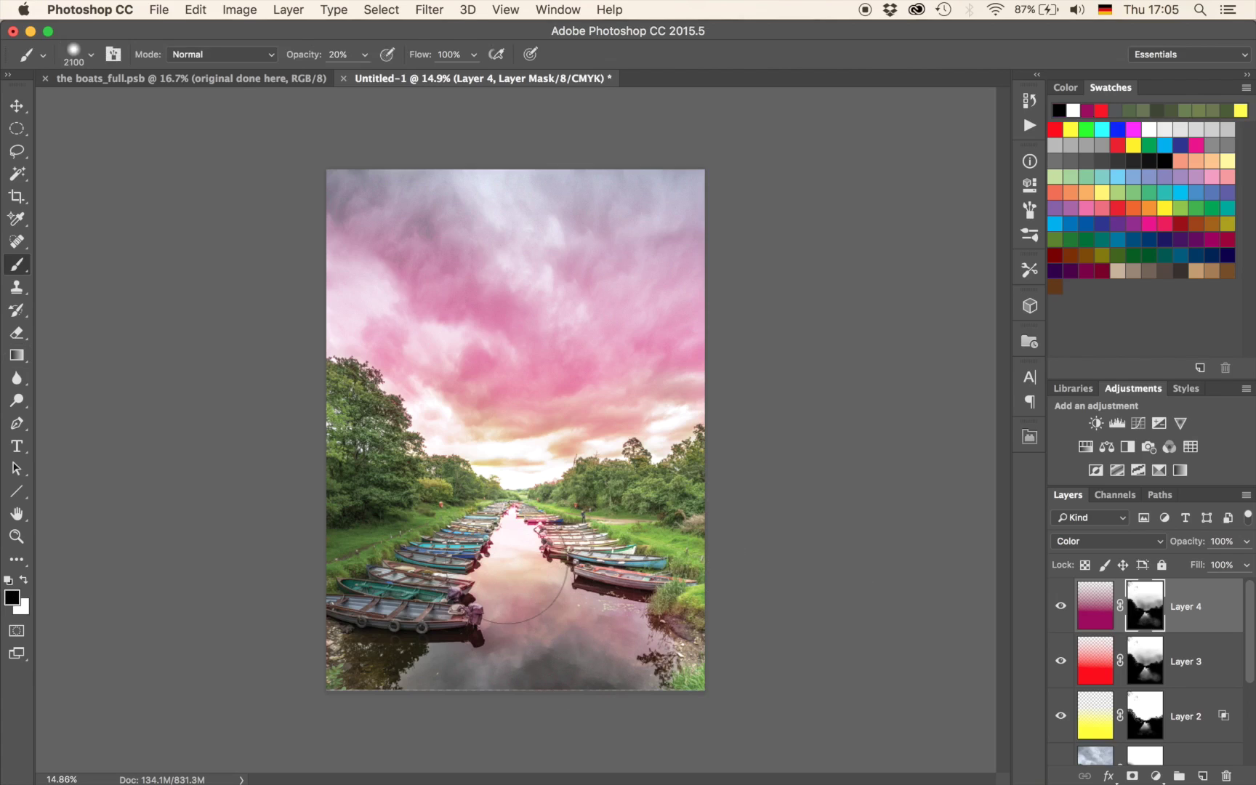
mouse_move(493, 374)
left_mouse_down()
mouse_move(571, 420)
mouse_move(628, 413)
mouse_move(533, 373)
mouse_move(704, 356)
mouse_move(530, 379)
mouse_move(383, 366)
mouse_move(363, 341)
mouse_move(377, 359)
mouse_move(499, 328)
mouse_move(552, 359)
mouse_move(569, 337)
mouse_move(611, 362)
mouse_move(642, 350)
mouse_move(648, 247)
mouse_move(488, 291)
mouse_move(387, 238)
mouse_move(392, 258)
left_mouse_up()
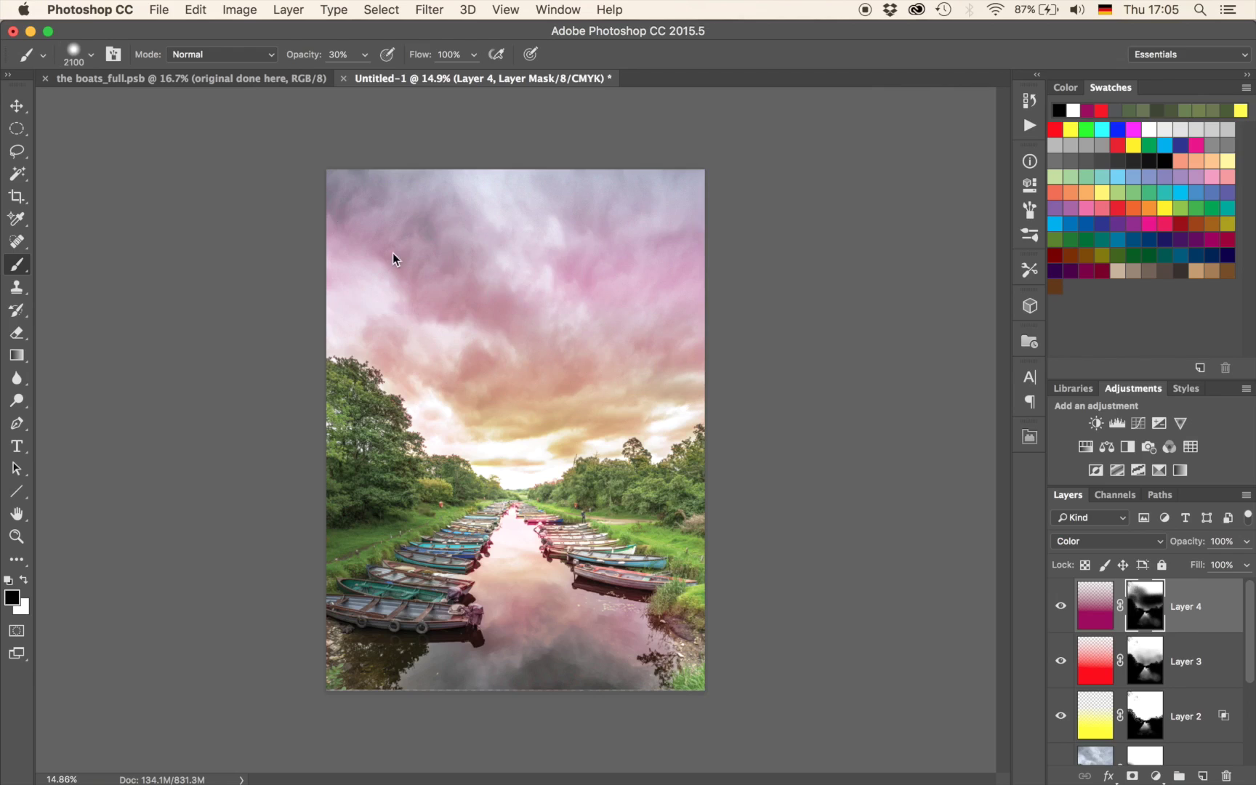
mouse_move(548, 394)
left_mouse_down()
mouse_move(585, 403)
mouse_move(607, 277)
mouse_move(658, 247)
left_mouse_up()
left_click_drag(466, 287, 498, 308)
key("x")
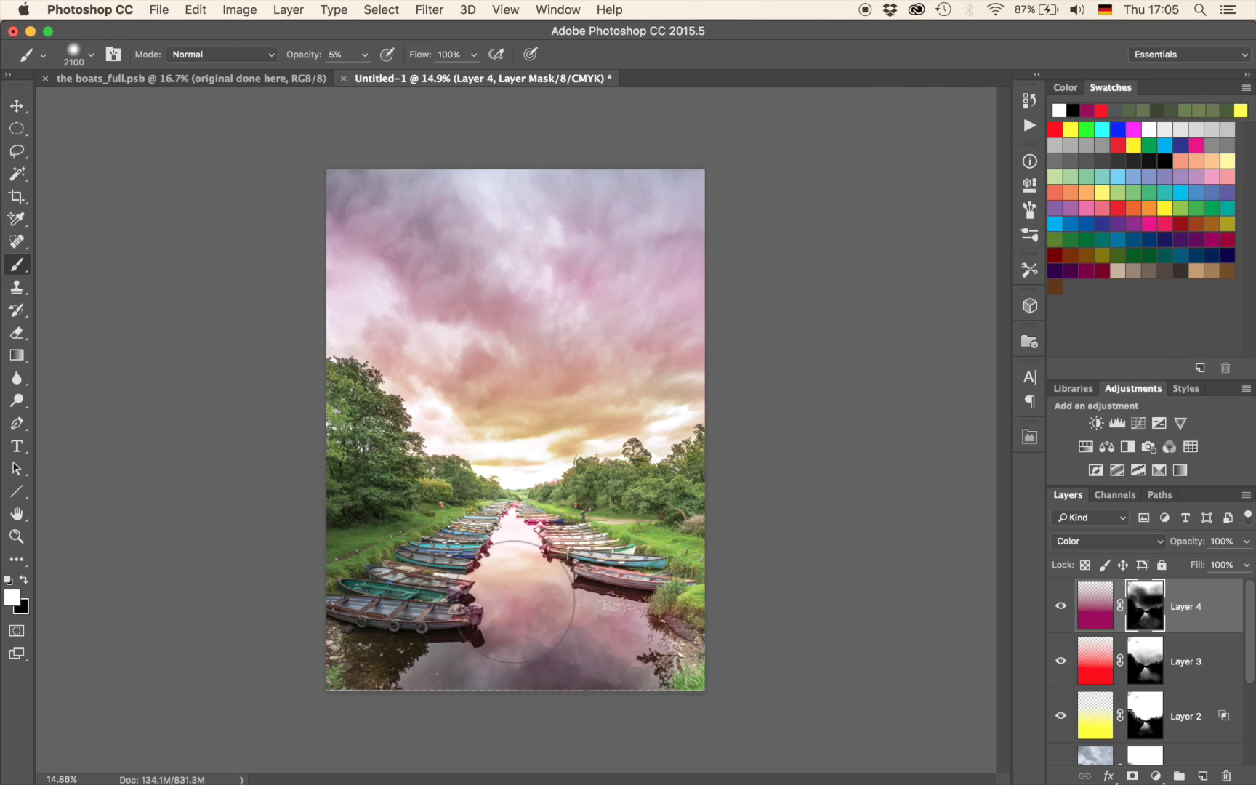
key("x")
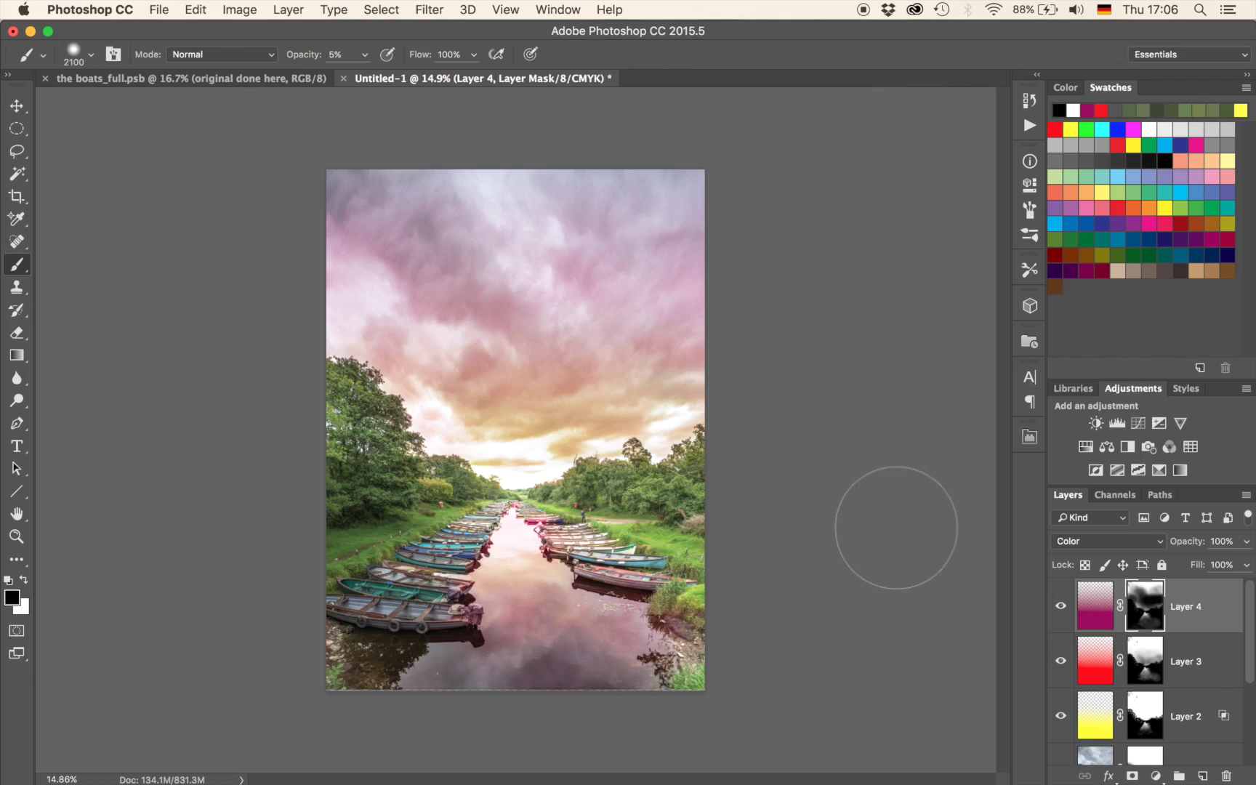
Add a Curves adjustment above Layer 4 and pull the RGB curve's midtones down to darken the photo.
left_click(1138, 423)
left_click_drag(885, 336, 888, 356)
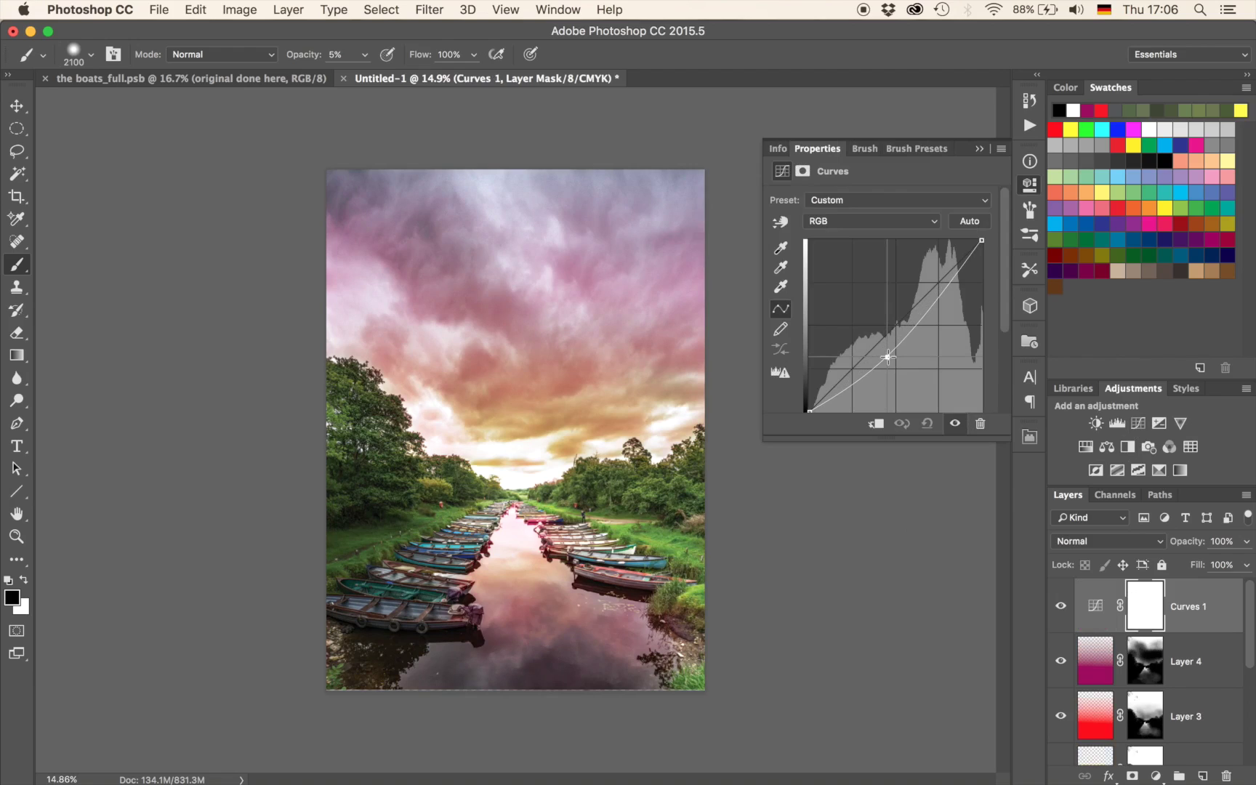
left_click_drag(888, 356, 888, 357)
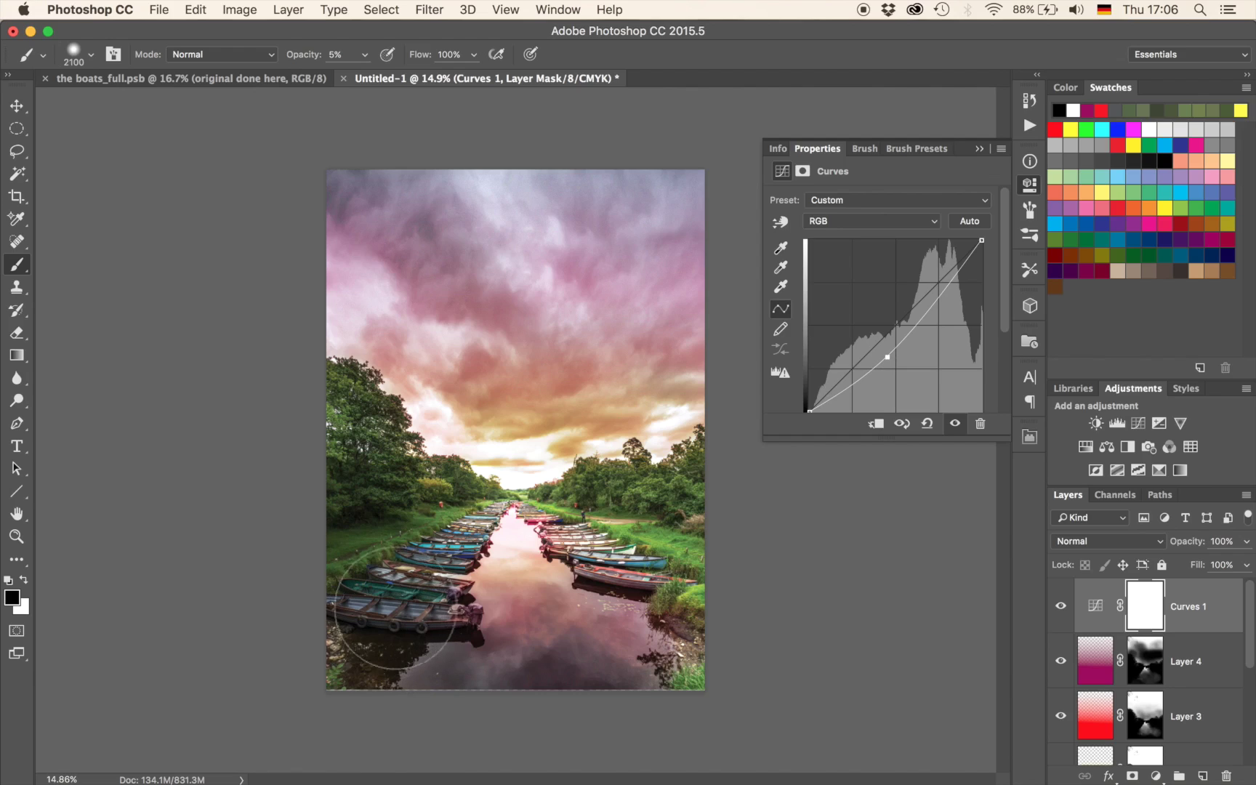
left_click(981, 149)
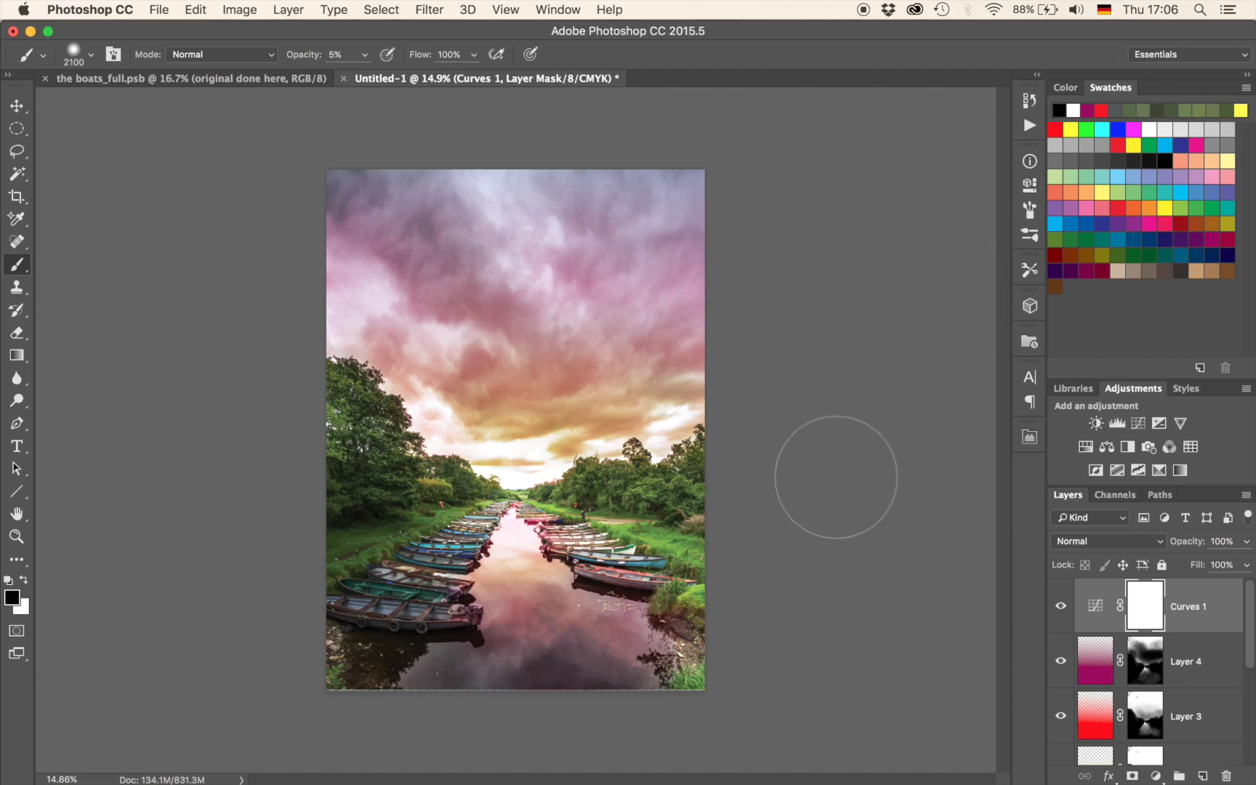
Mask the Curves 1 darkening off the photo's lower-left area with black-to-transparent linear gradients running diagonally up from that corner.
key("g")
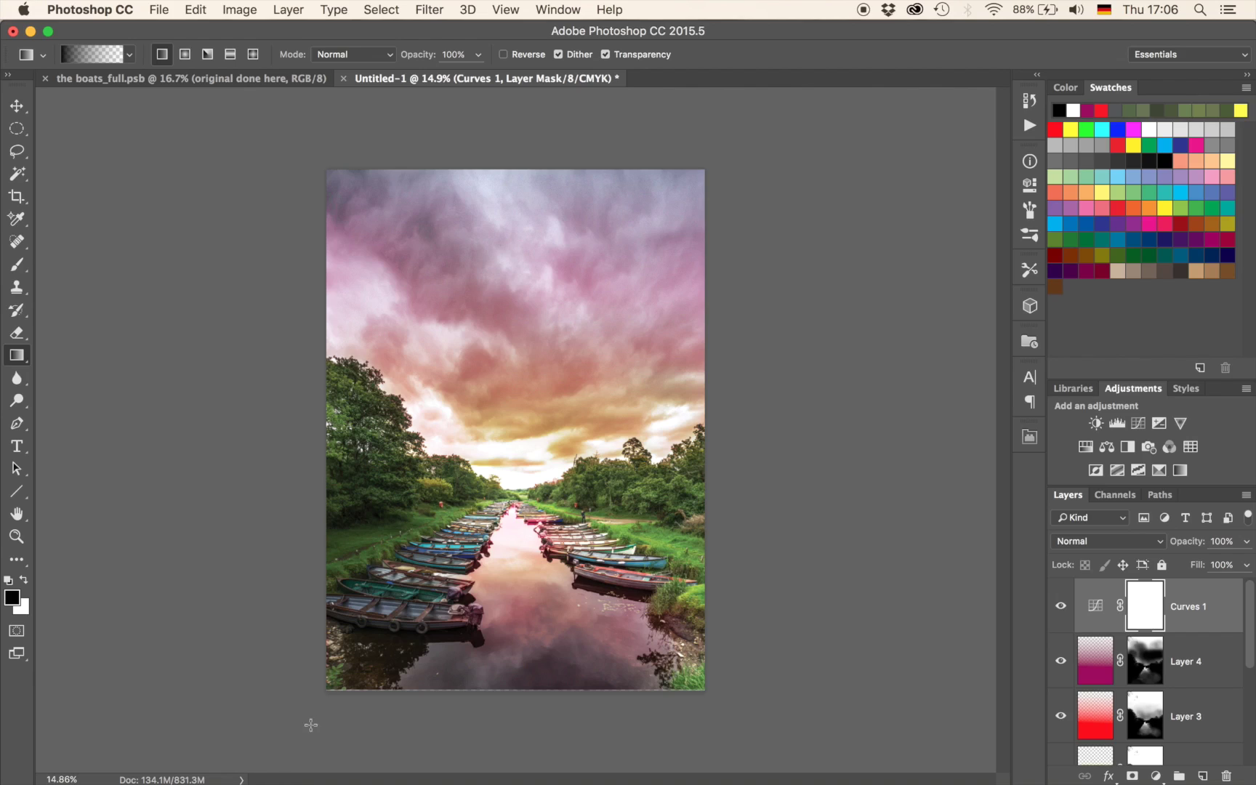
left_click_drag(290, 723, 638, 375)
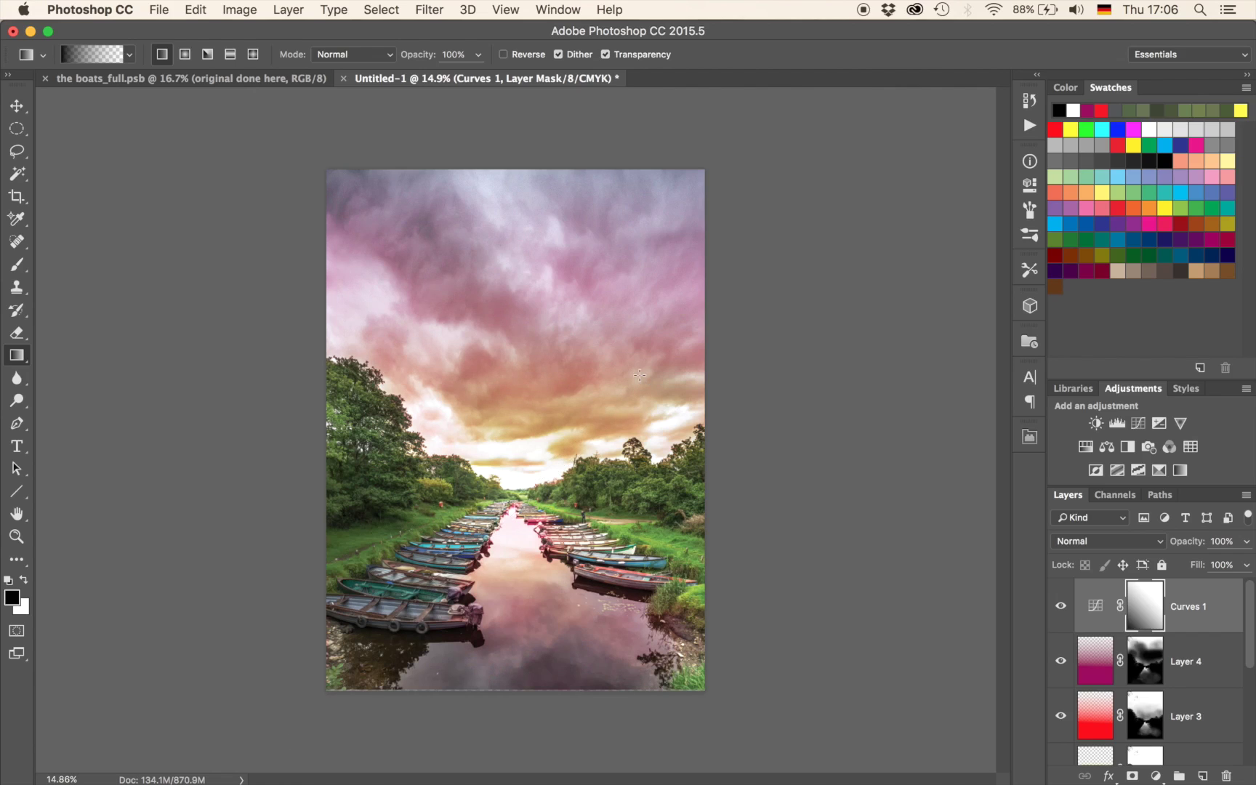
left_click_drag(338, 675, 488, 529)
scroll(515, 451, "up", 5)
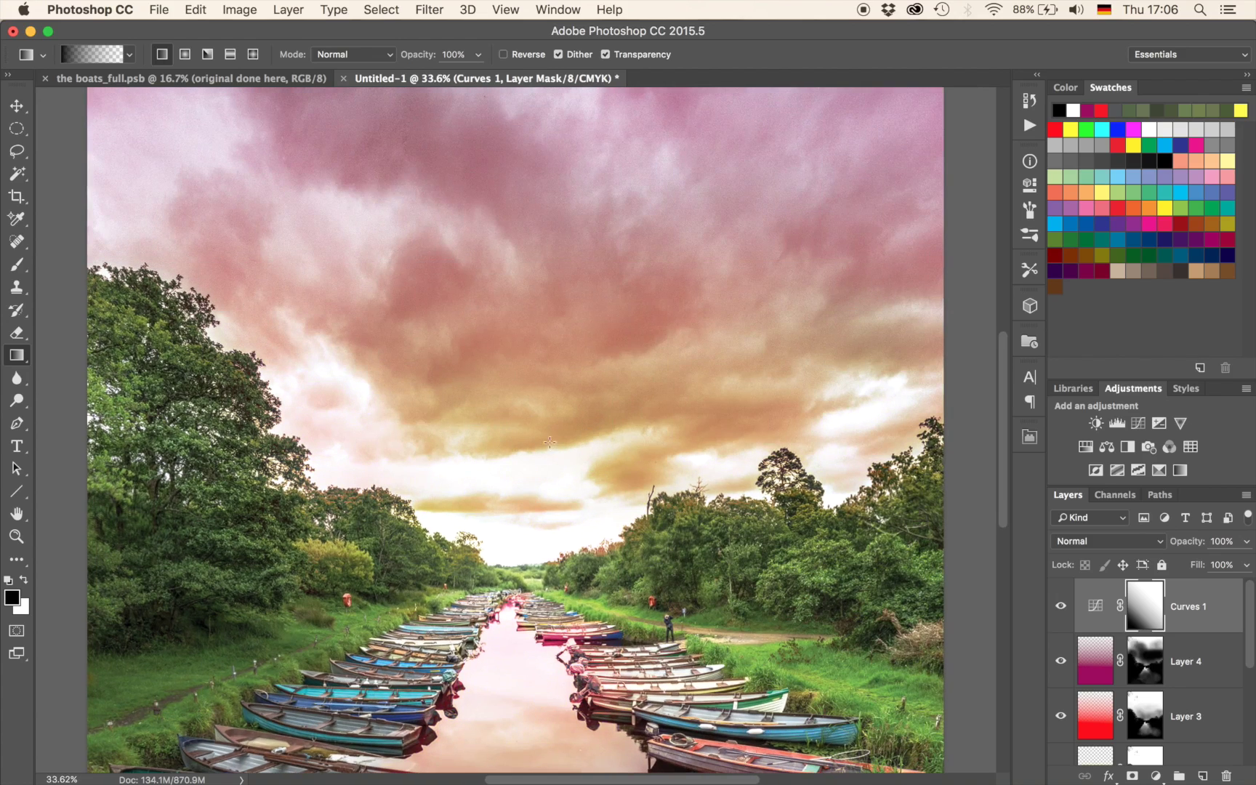
key("comma")
scroll(668, 285, "down", 5)
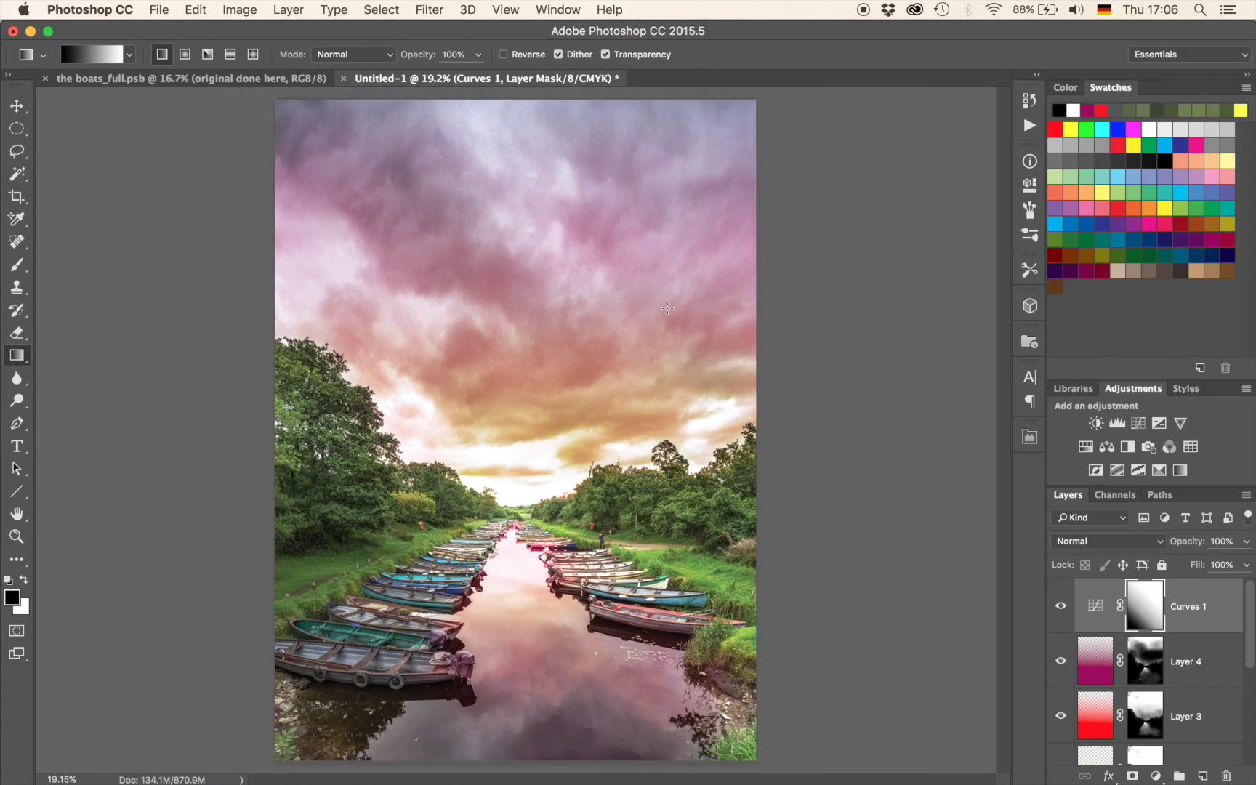
scroll(667, 308, "up", 1)
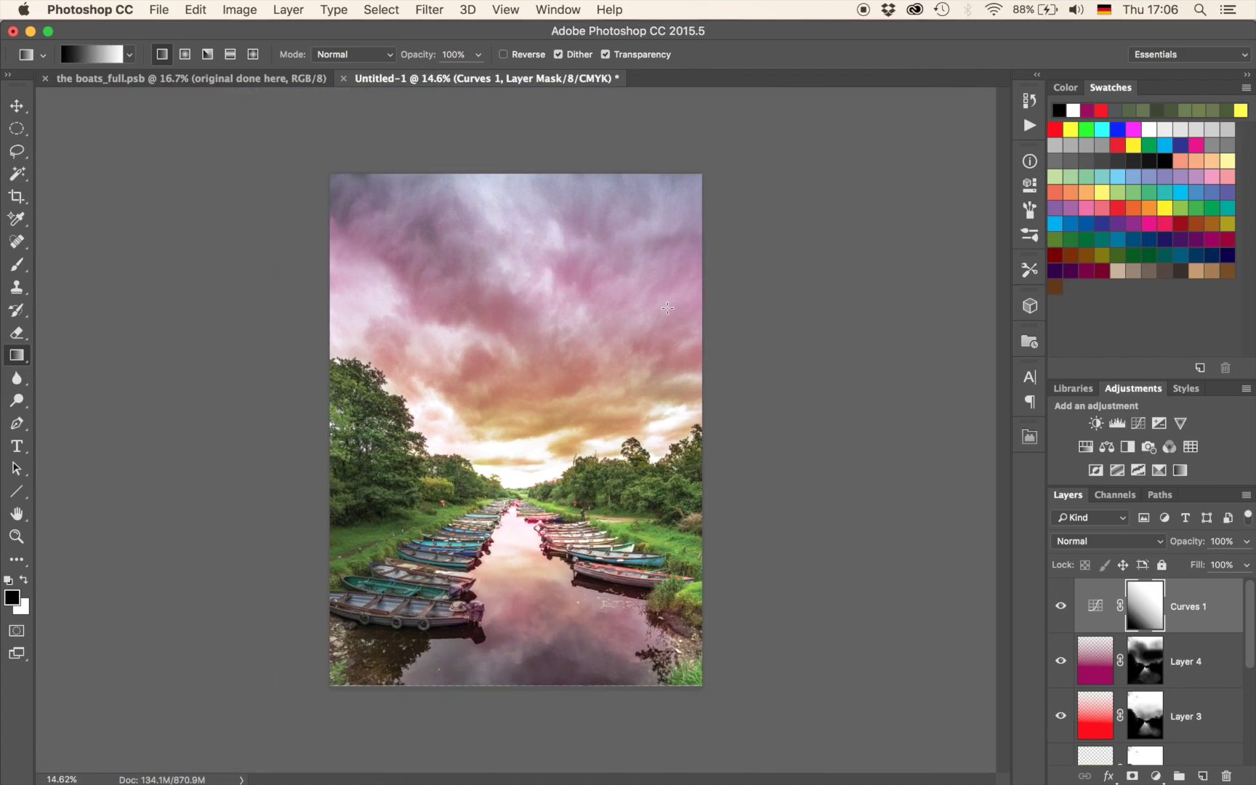
Add a second Curves adjustment with the RGB midtones pulled down, and invert its mask to black.
left_click(1138, 424)
left_click_drag(891, 336, 899, 347)
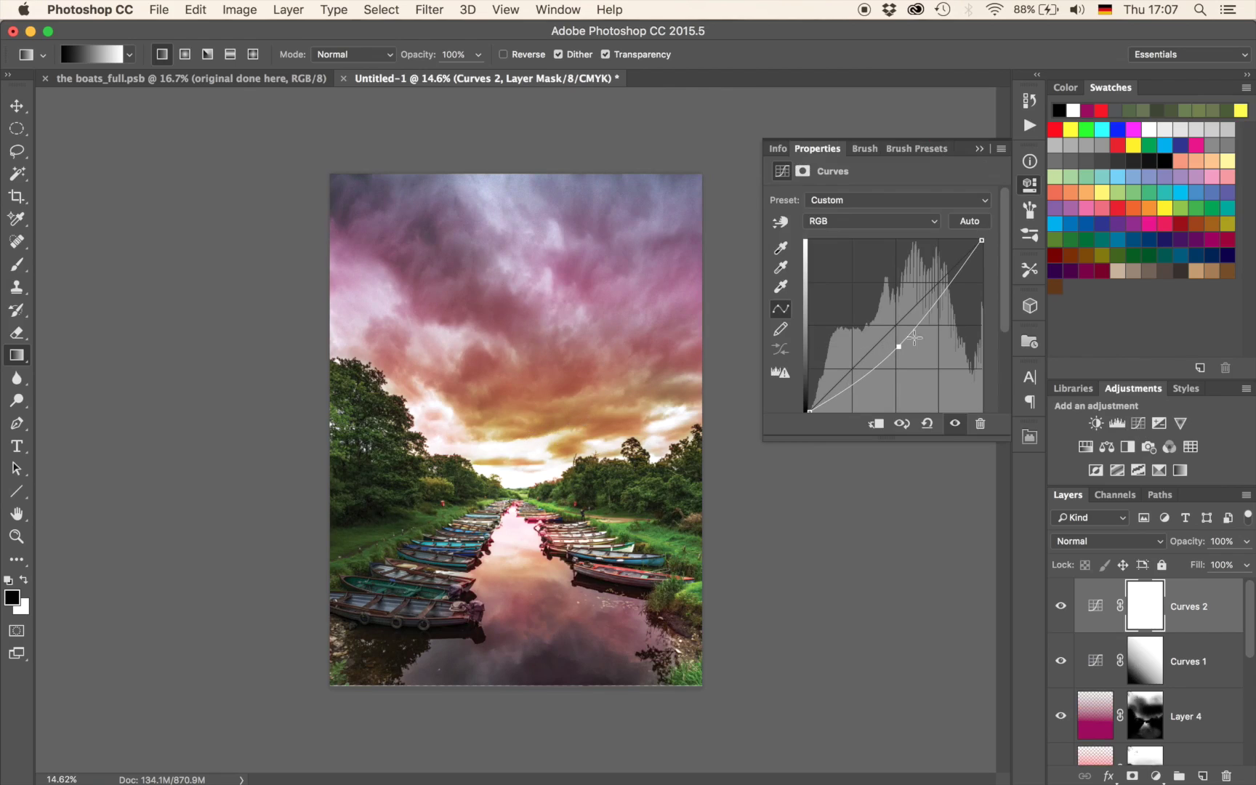
left_click(979, 149)
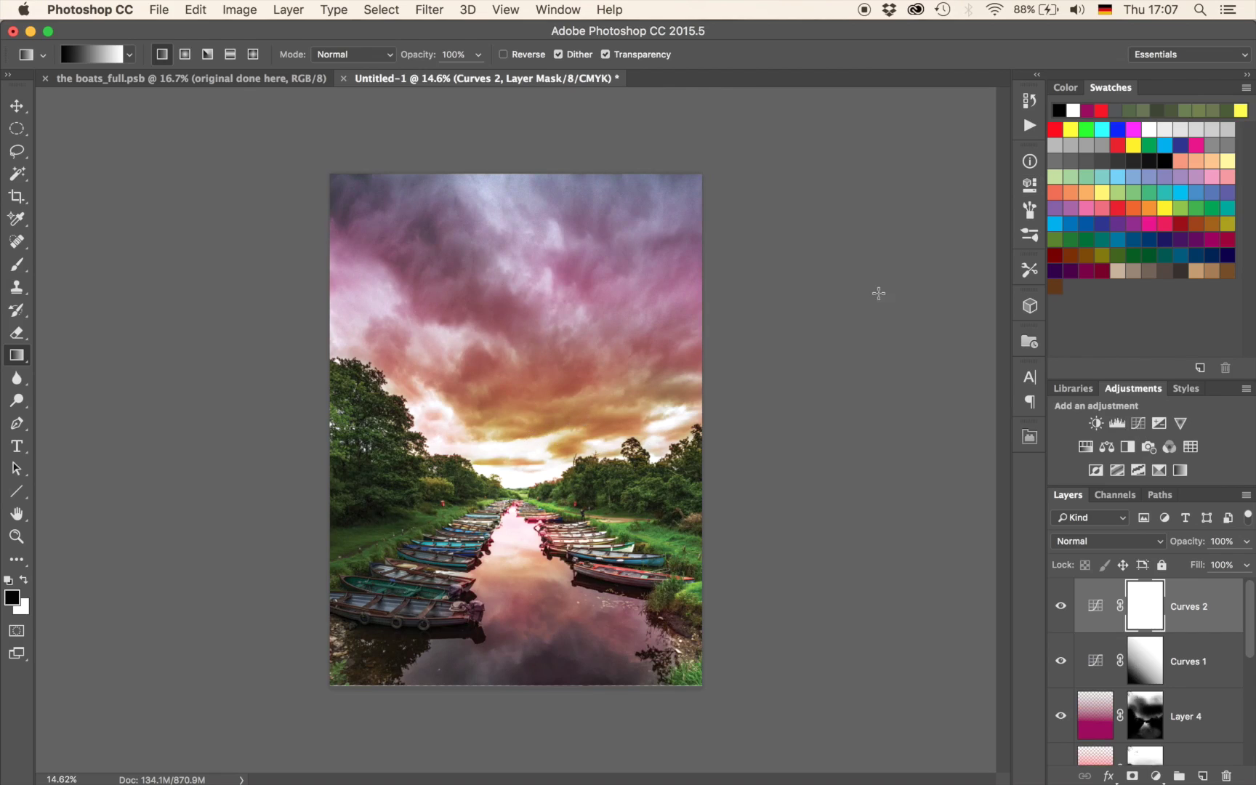
key("super+i")
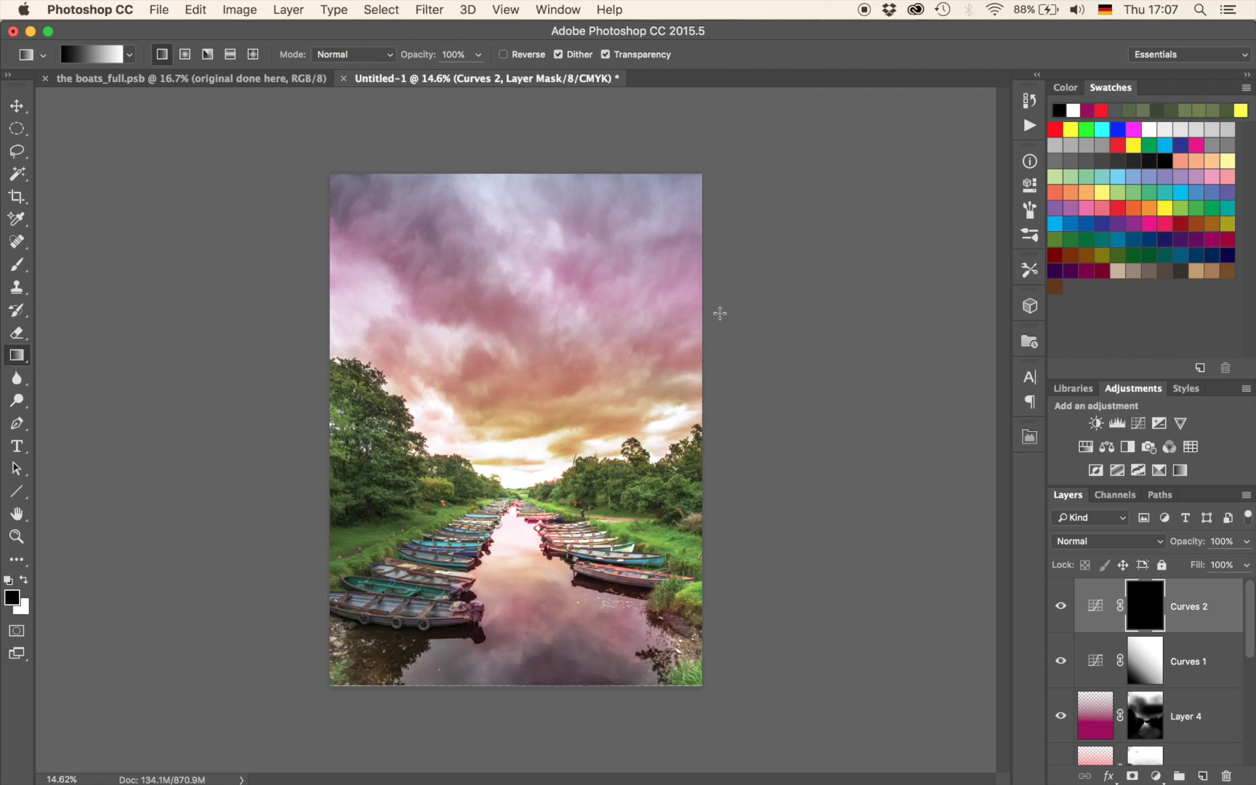
Paint white on Curves 2's mask with a 300 px brush at 30% opacity to darken the low orange clouds above the treeline.
key("b")
key("bracketleft")
key("bracketleft")
key("bracketleft")
key("bracketleft")
key("bracketleft")
key("bracketleft")
key("bracketleft")
key("bracketleft")
key("bracketleft")
key("bracketleft")
key("bracketleft")
key("bracketleft")
key("bracketleft")
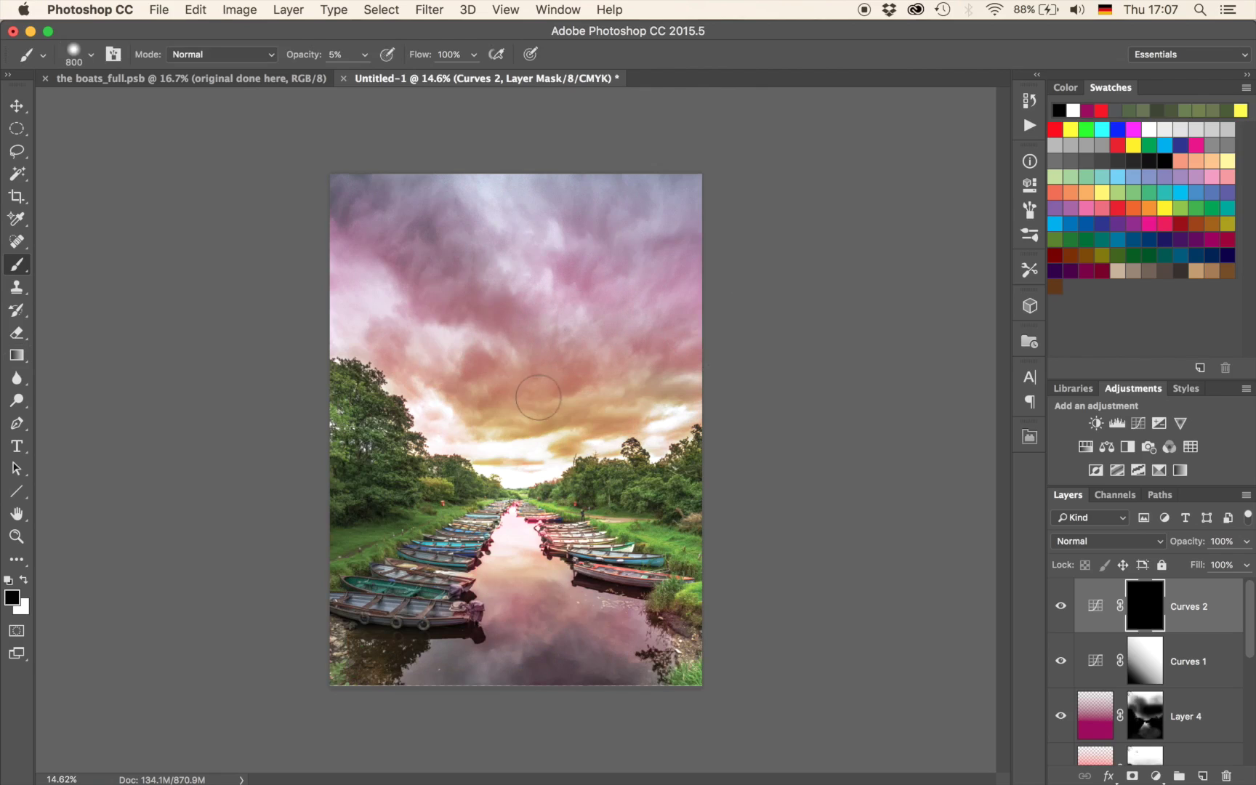
scroll(537, 397, "up", 5)
scroll(538, 396, "up", 2)
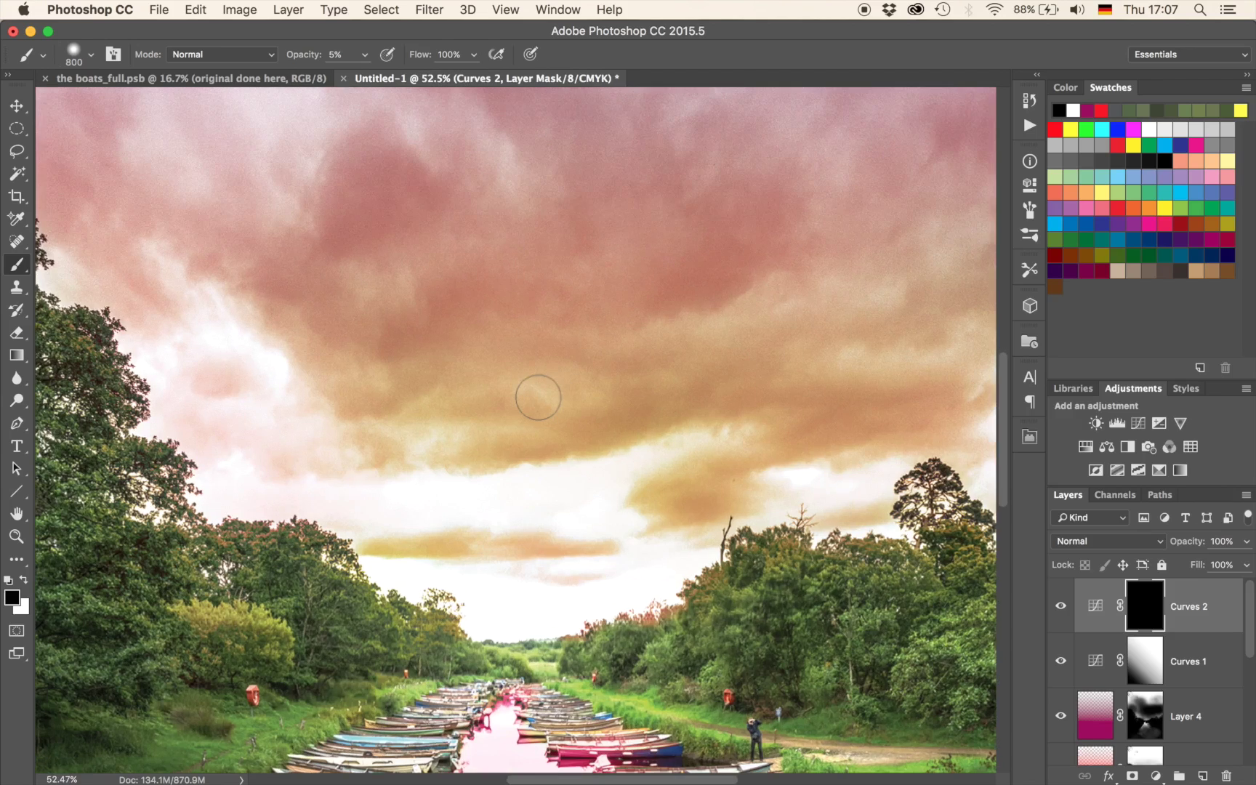
key("3")
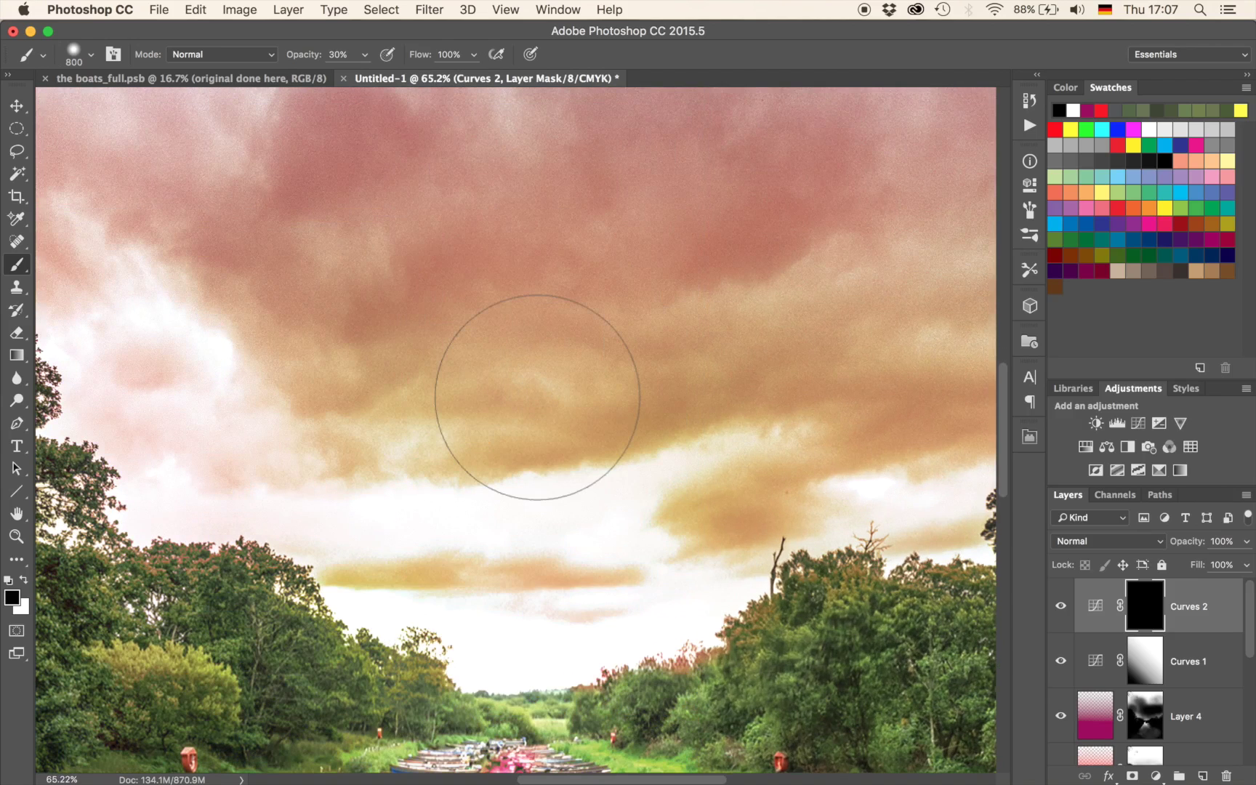
key("bracketleft")
key("bracketleft")
key("bracketleft")
key("bracketleft")
key("bracketleft")
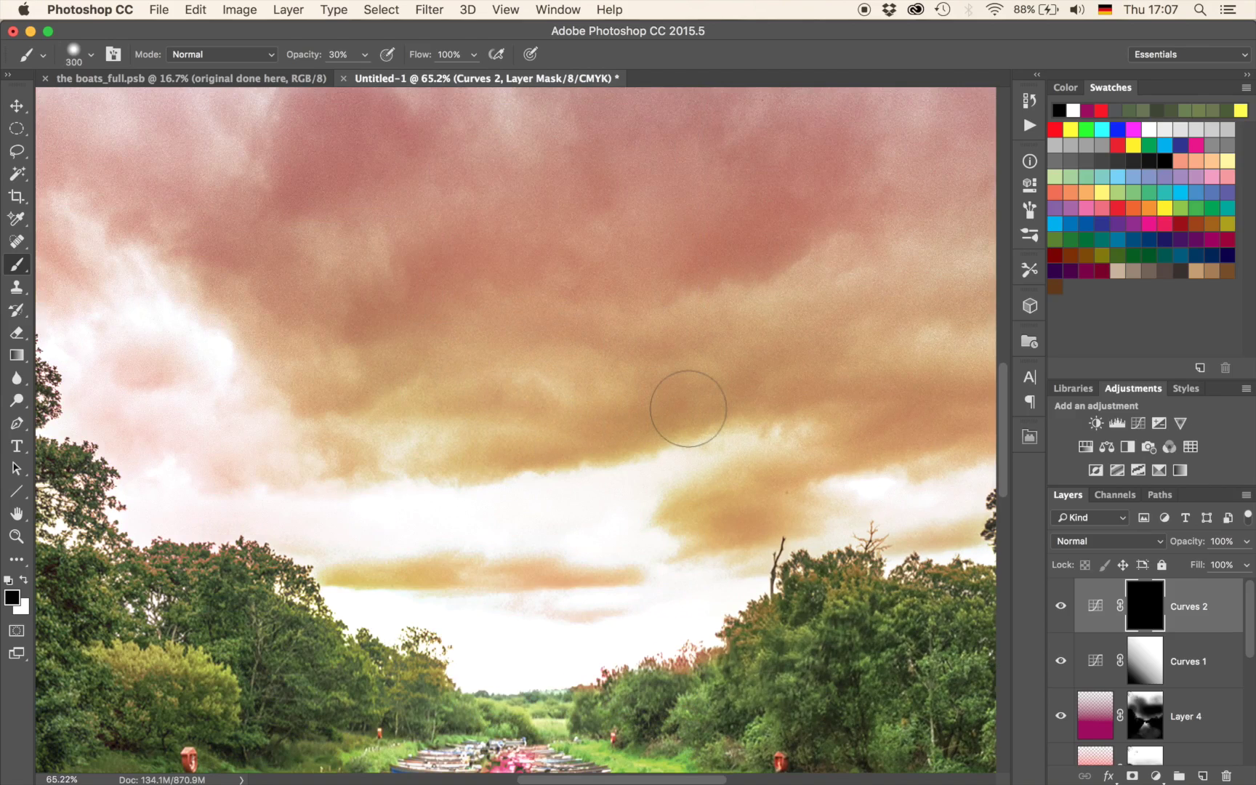
key("x")
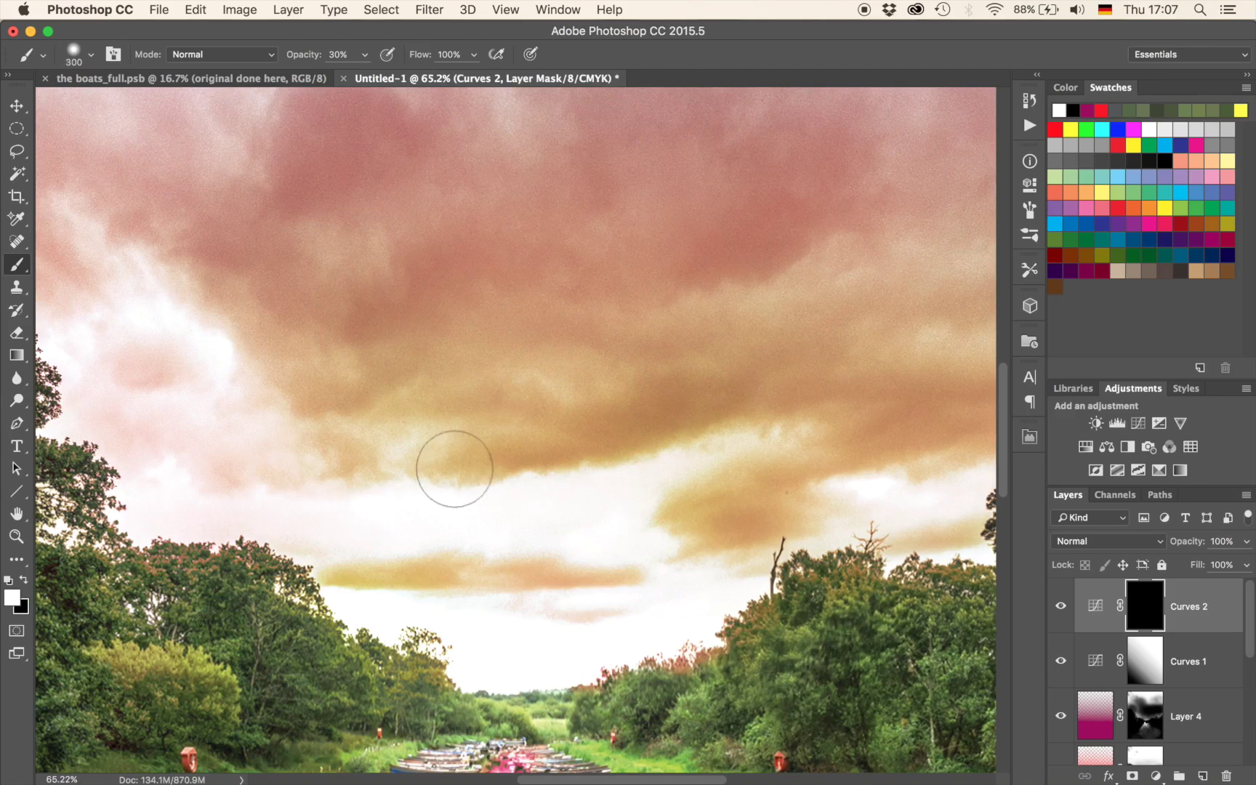
left_click_drag(705, 522, 776, 519)
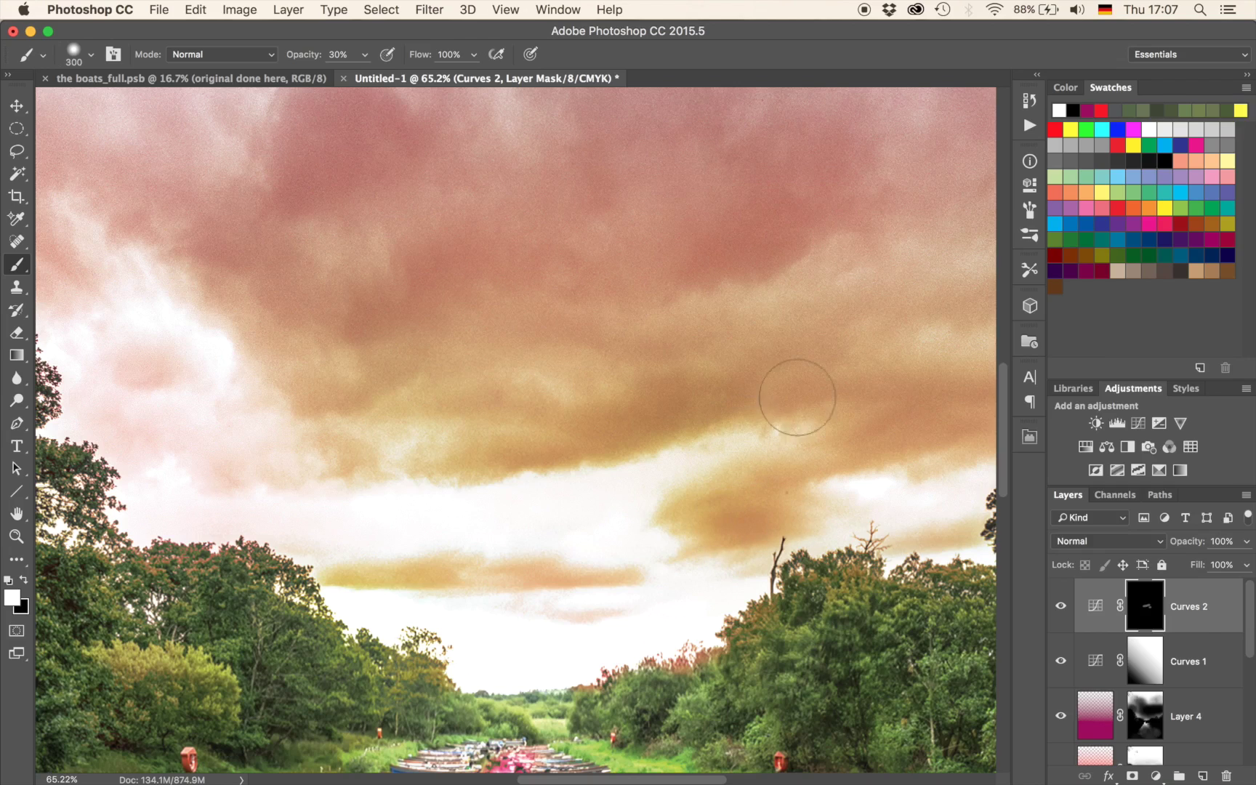
scroll(881, 392, "down", 3)
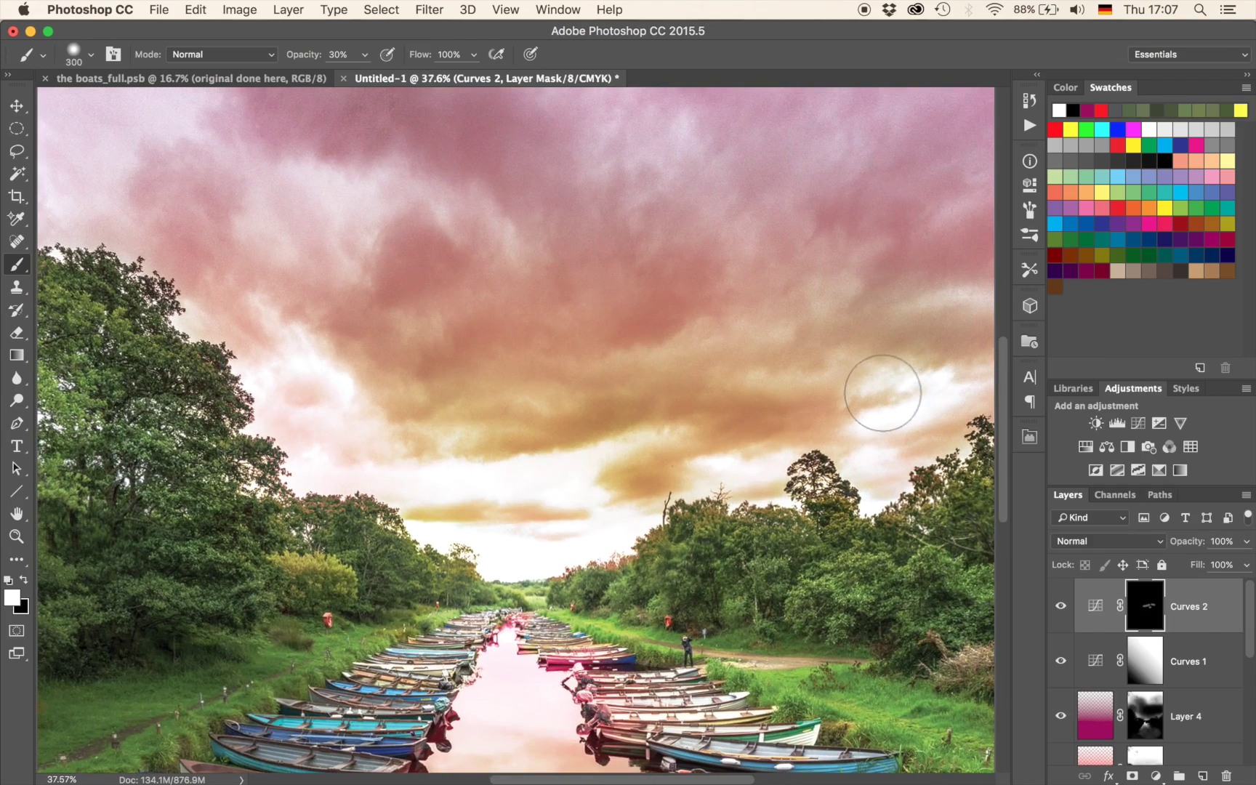
mouse_move(658, 342)
left_mouse_down()
mouse_move(619, 322)
mouse_move(695, 311)
mouse_move(581, 371)
mouse_move(542, 370)
left_mouse_up()
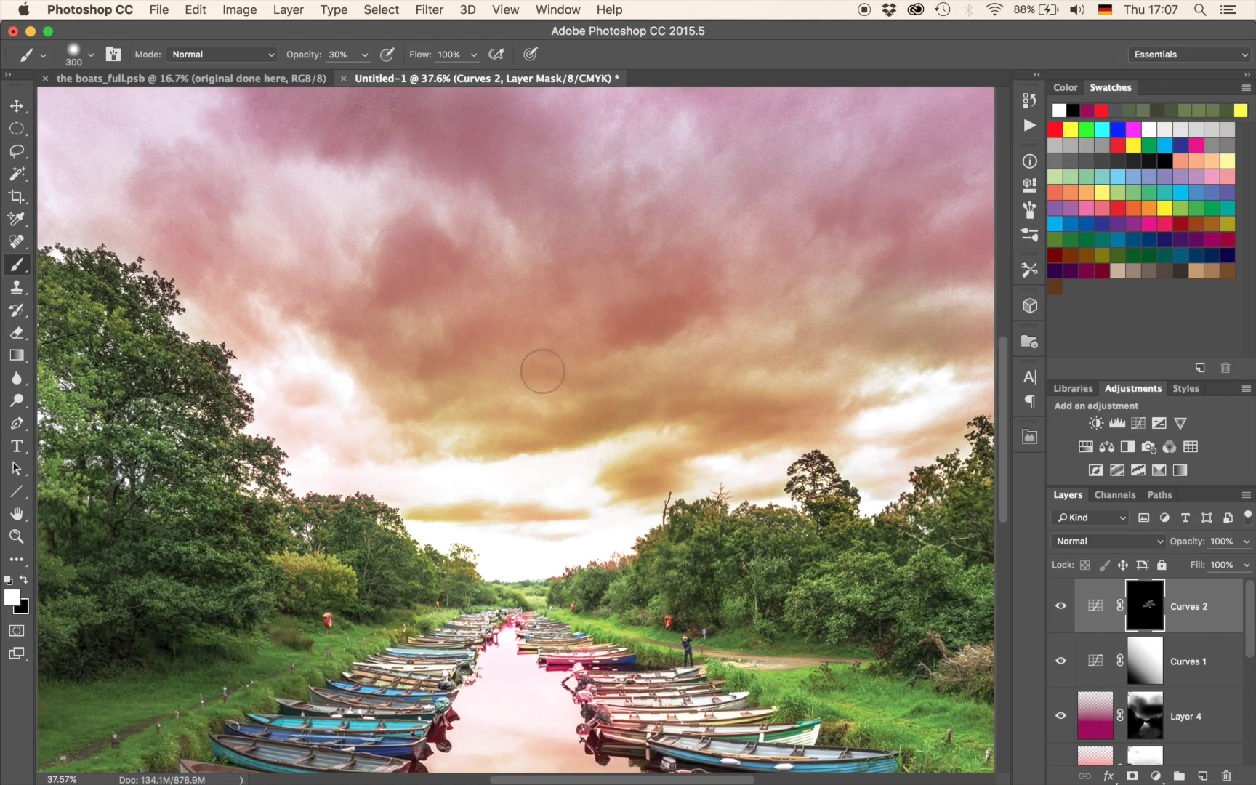
Continue painting Curves 2's mask with the 300 px brush, darkening the dark pink cloud bands in the upper sky.
scroll(542, 371, "left", 5)
scroll(542, 370, "up", 1)
left_click_drag(682, 323, 715, 280)
scroll(715, 282, "right", 2)
scroll(715, 282, "up", 4)
mouse_move(351, 250)
left_mouse_down()
mouse_move(203, 163)
mouse_move(331, 253)
mouse_move(387, 337)
mouse_move(598, 375)
mouse_move(673, 454)
mouse_move(664, 414)
left_mouse_up()
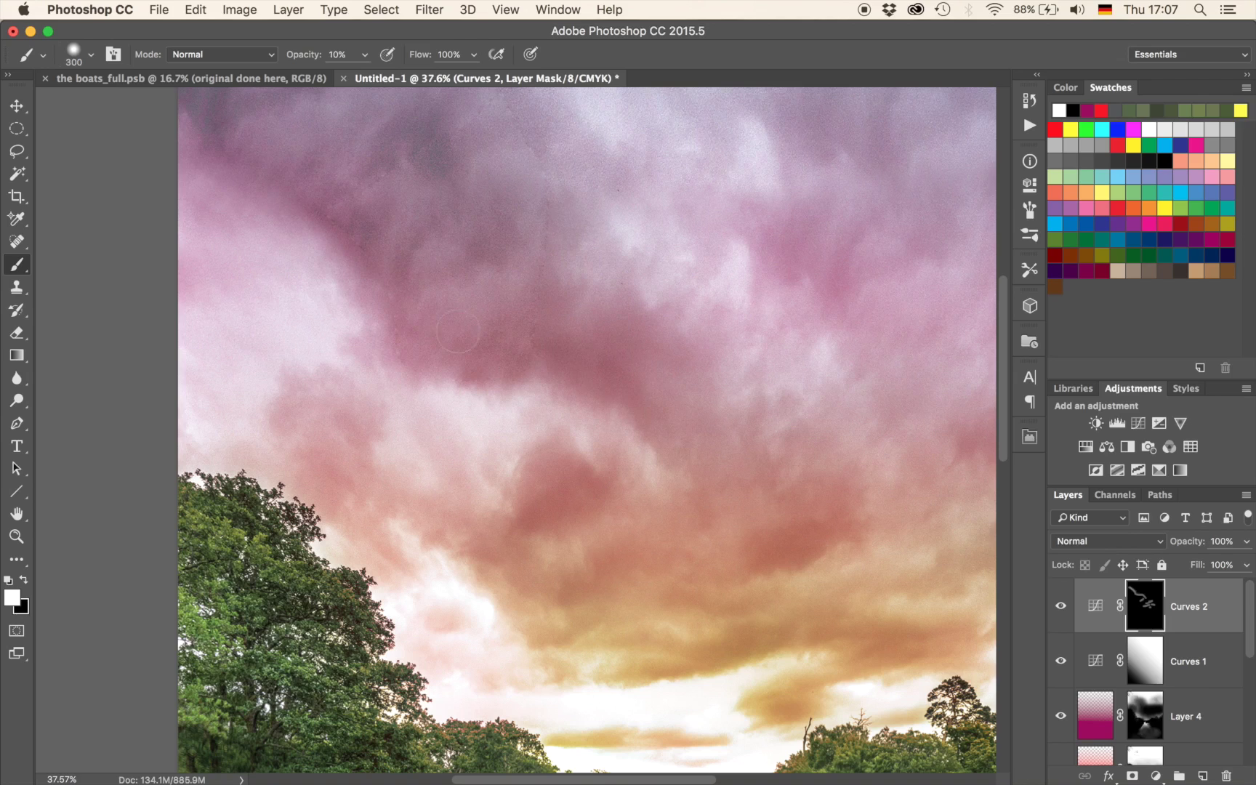
Soften the cloud darkening on Curves 2's mask with a 900 px white brush at 10% opacity.
key("bracketright")
key("bracketright")
key("bracketright")
key("bracketright")
key("bracketright")
key("bracketright")
scroll(720, 292, "right", 6)
scroll(718, 294, "left", 6)
mouse_move(707, 316)
left_mouse_down()
mouse_move(616, 358)
mouse_move(556, 314)
mouse_move(654, 341)
mouse_move(702, 394)
left_mouse_up()
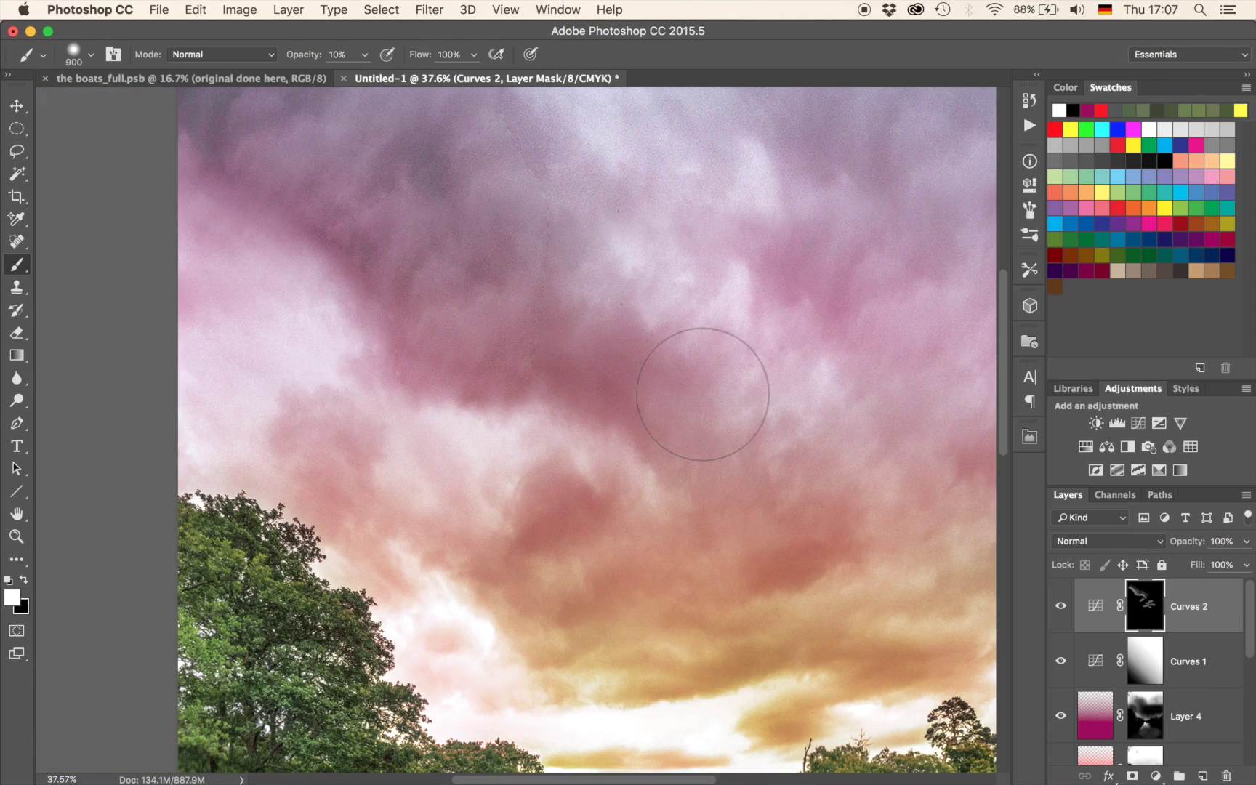
scroll(776, 364, "right", 8)
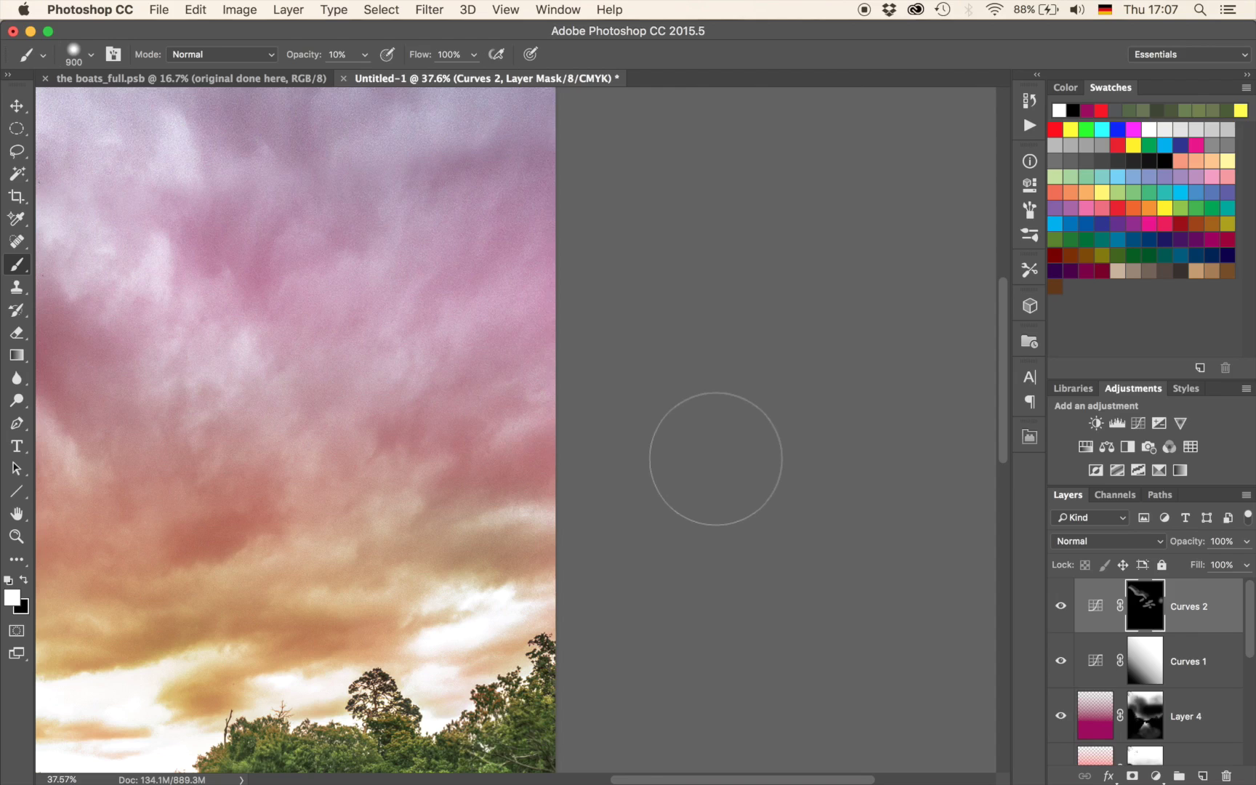
Add a Levels adjustment above Curves 2 with RGB midtones at 0.63 and white input at 179, and invert its mask to black.
scroll(716, 458, "down", 6)
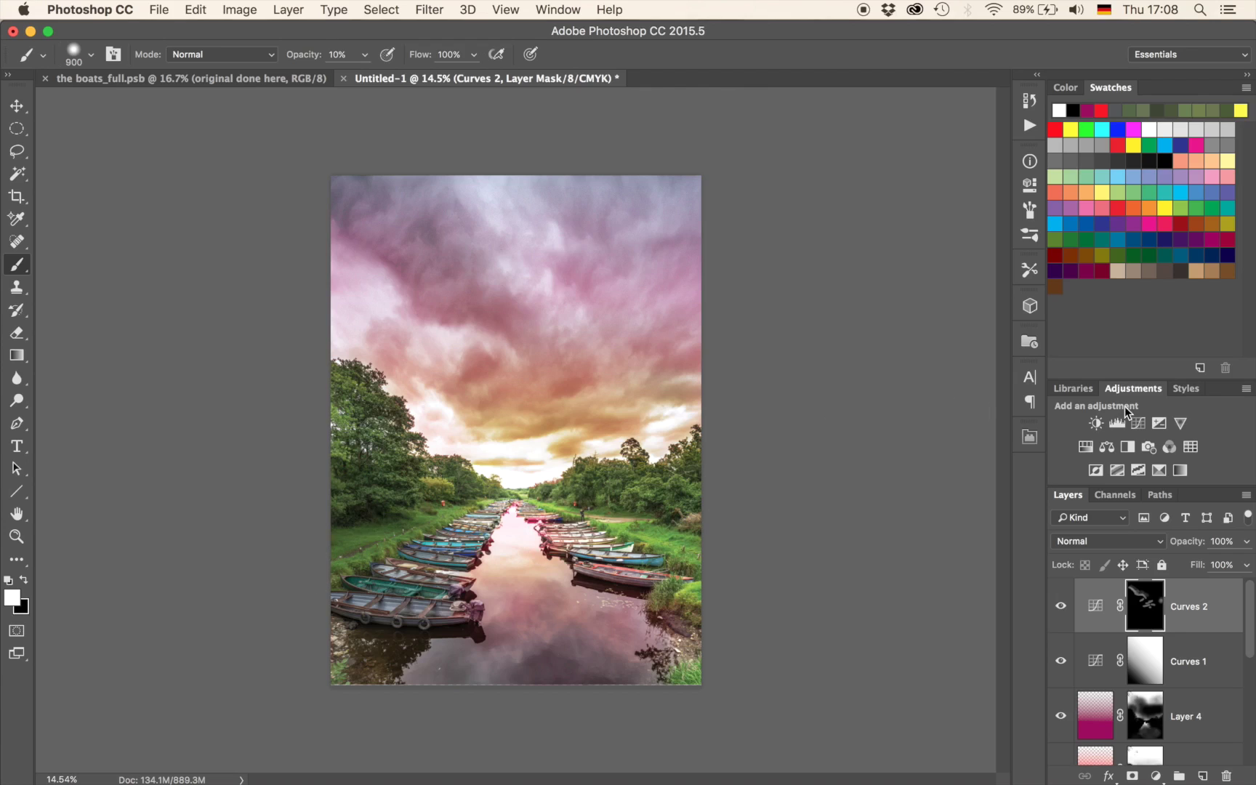
left_click(1116, 424)
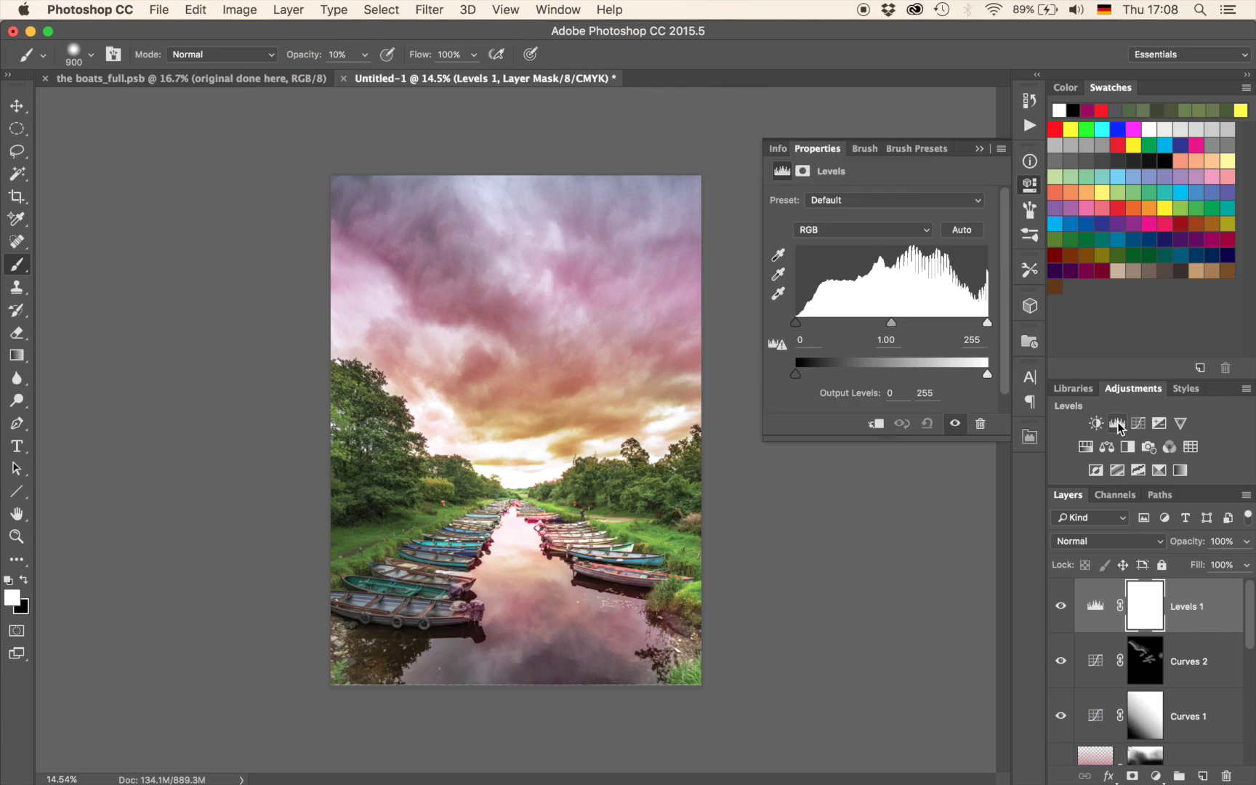
scroll(381, 505, "up", 10)
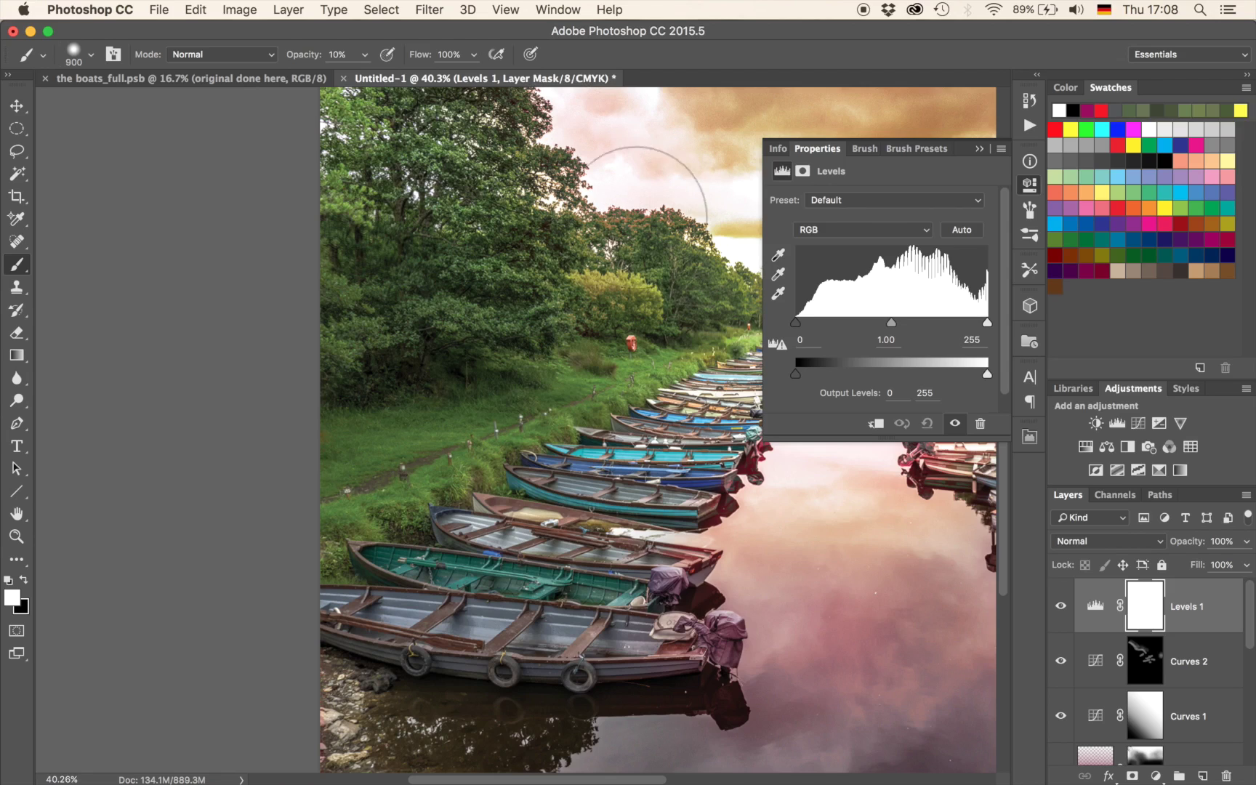
left_click_drag(987, 323, 950, 324)
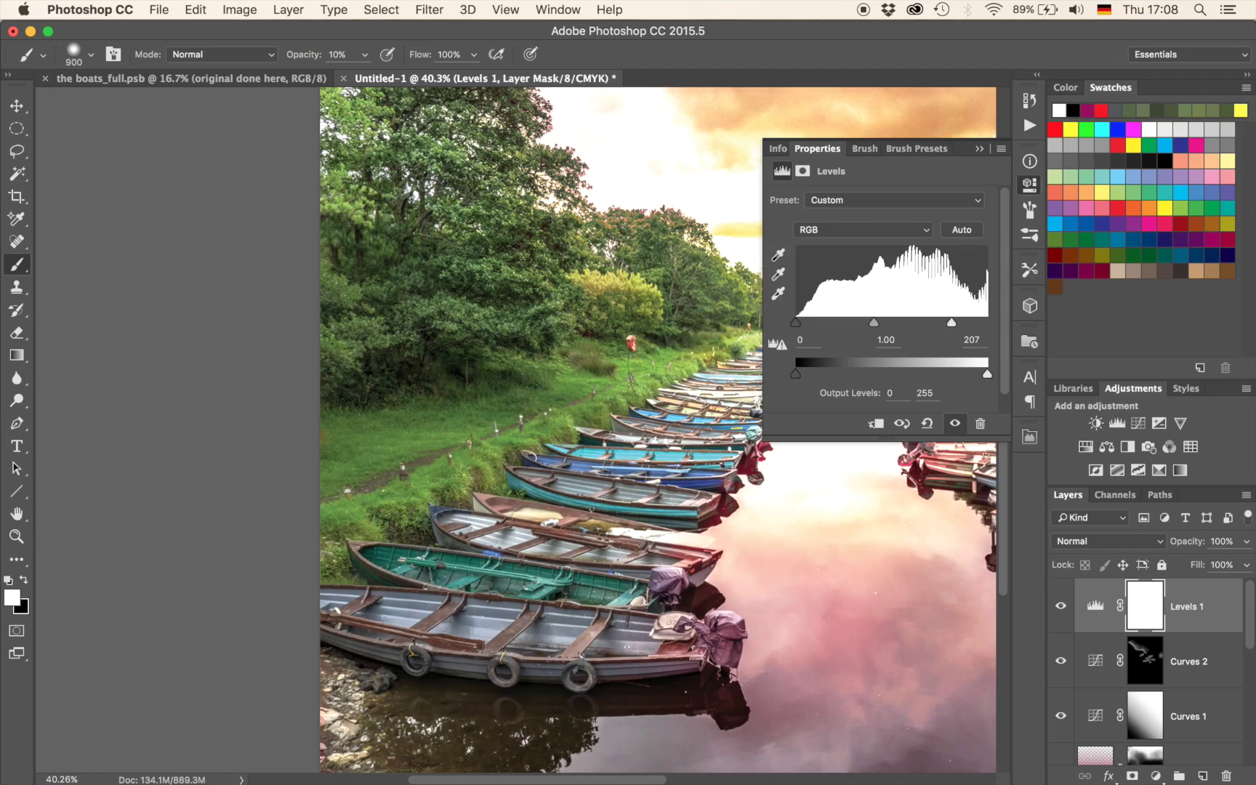
mouse_move(950, 320)
left_mouse_down()
mouse_move(888, 322)
mouse_move(948, 323)
mouse_move(905, 323)
mouse_move(926, 324)
left_mouse_up()
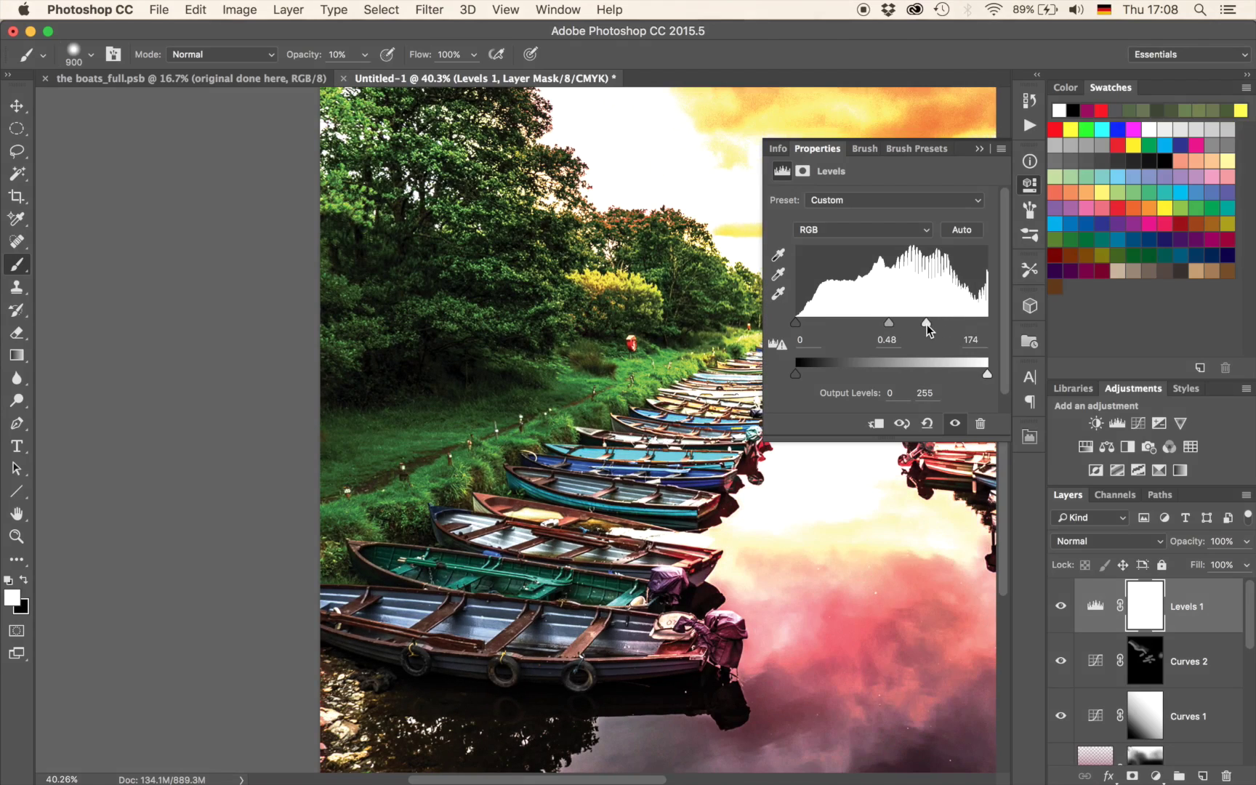
left_click_drag(891, 323, 882, 323)
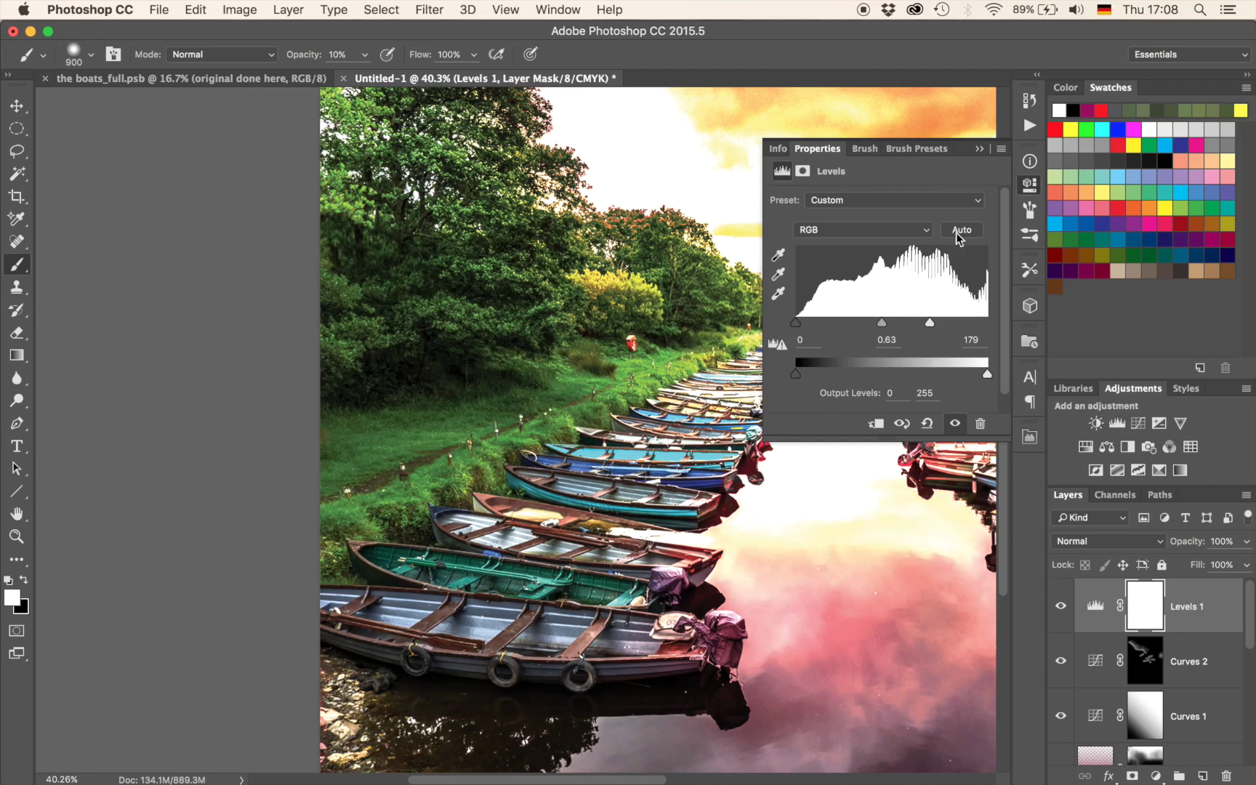
left_click(980, 153)
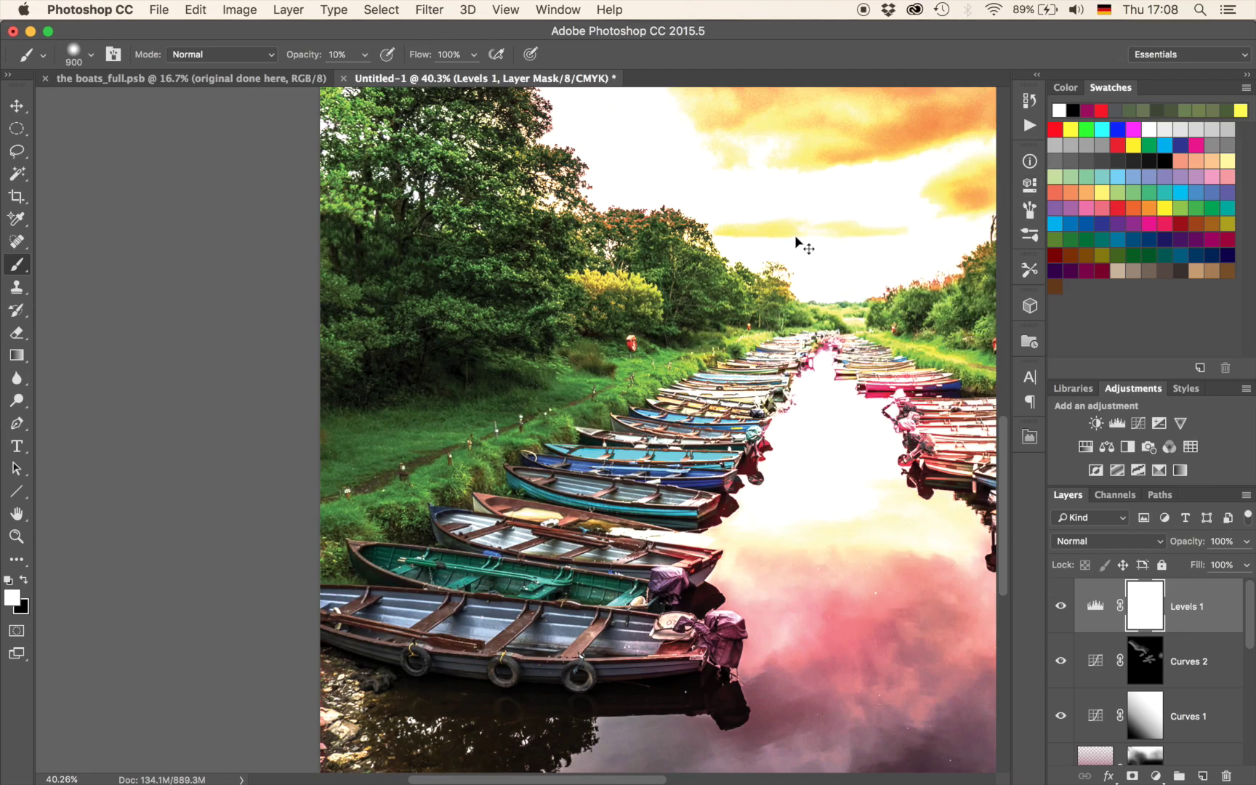
key("super+i")
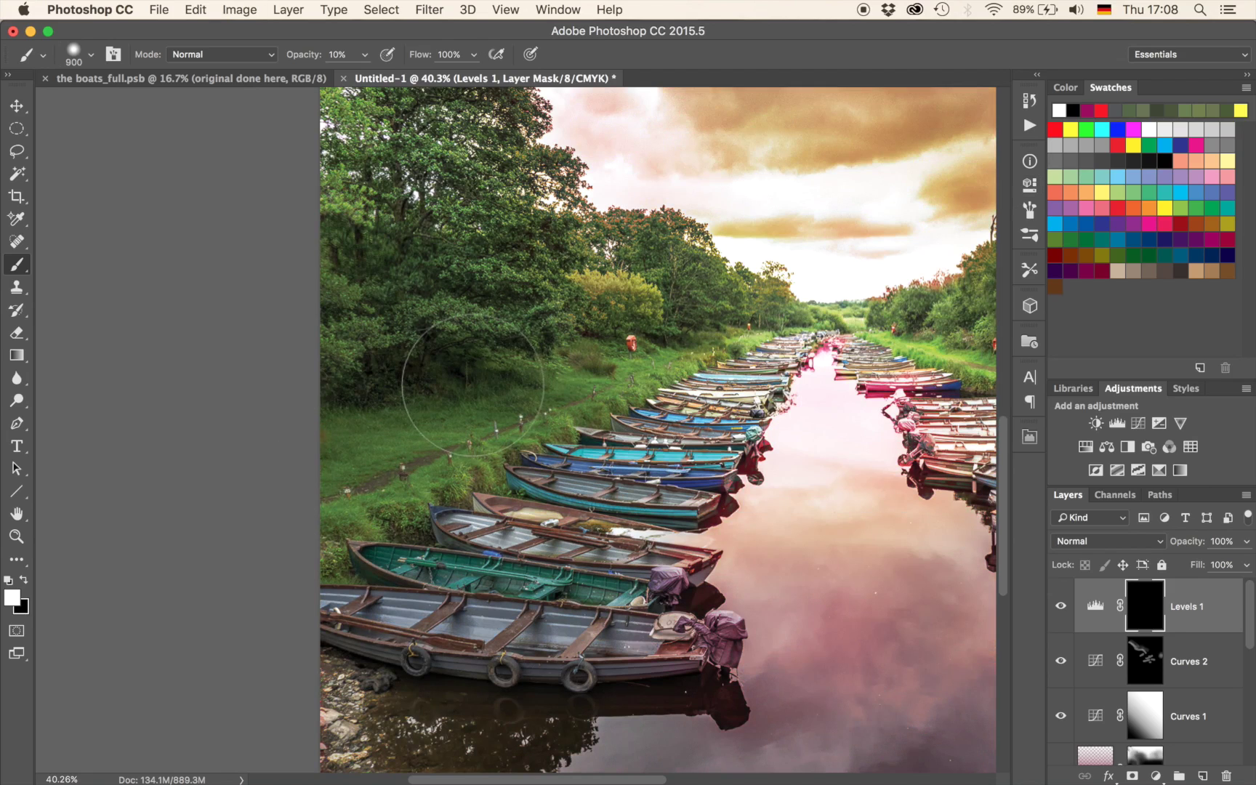
Paint white on Levels 1's mask with a 400 px brush at 50% opacity along the footpath on the left bank.
key("0")
key("[")
key("[")
key("[")
key("[")
left_click(352, 472)
key("bracketleft")
key("5")
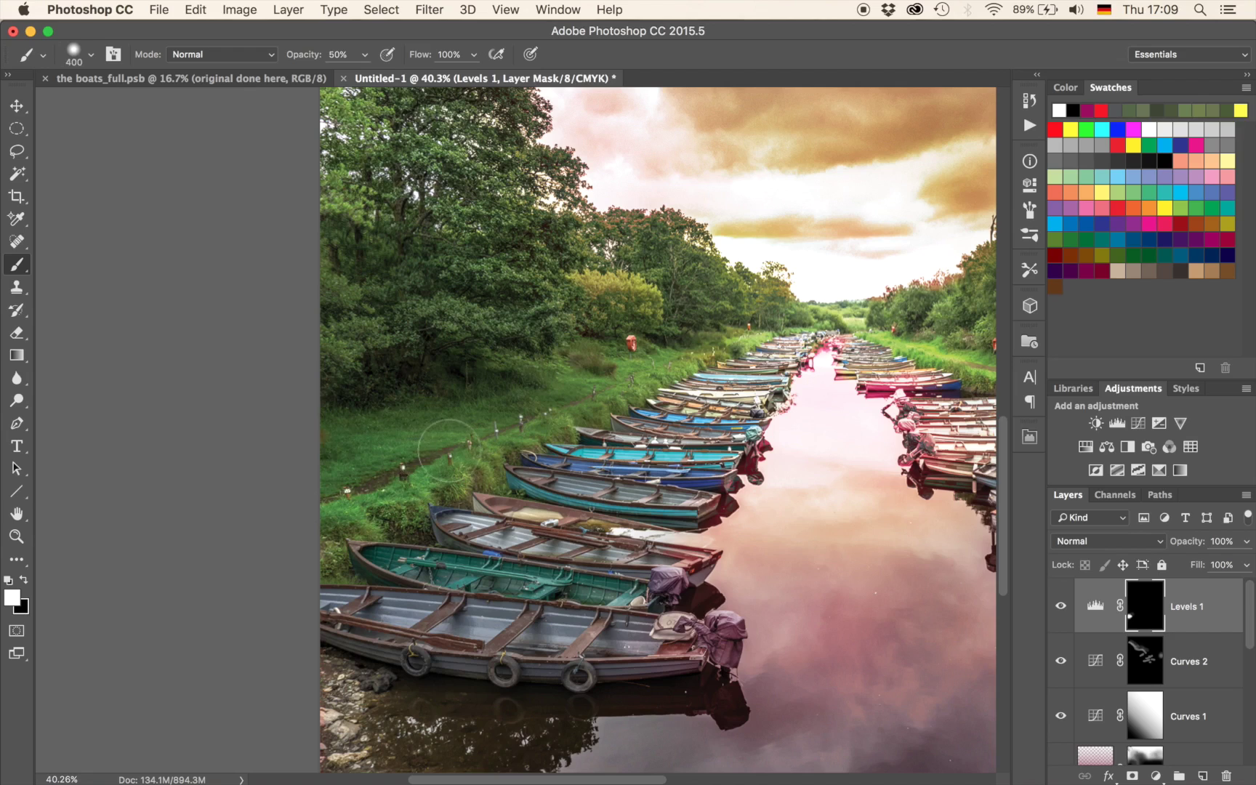
left_click_drag(380, 450, 485, 449)
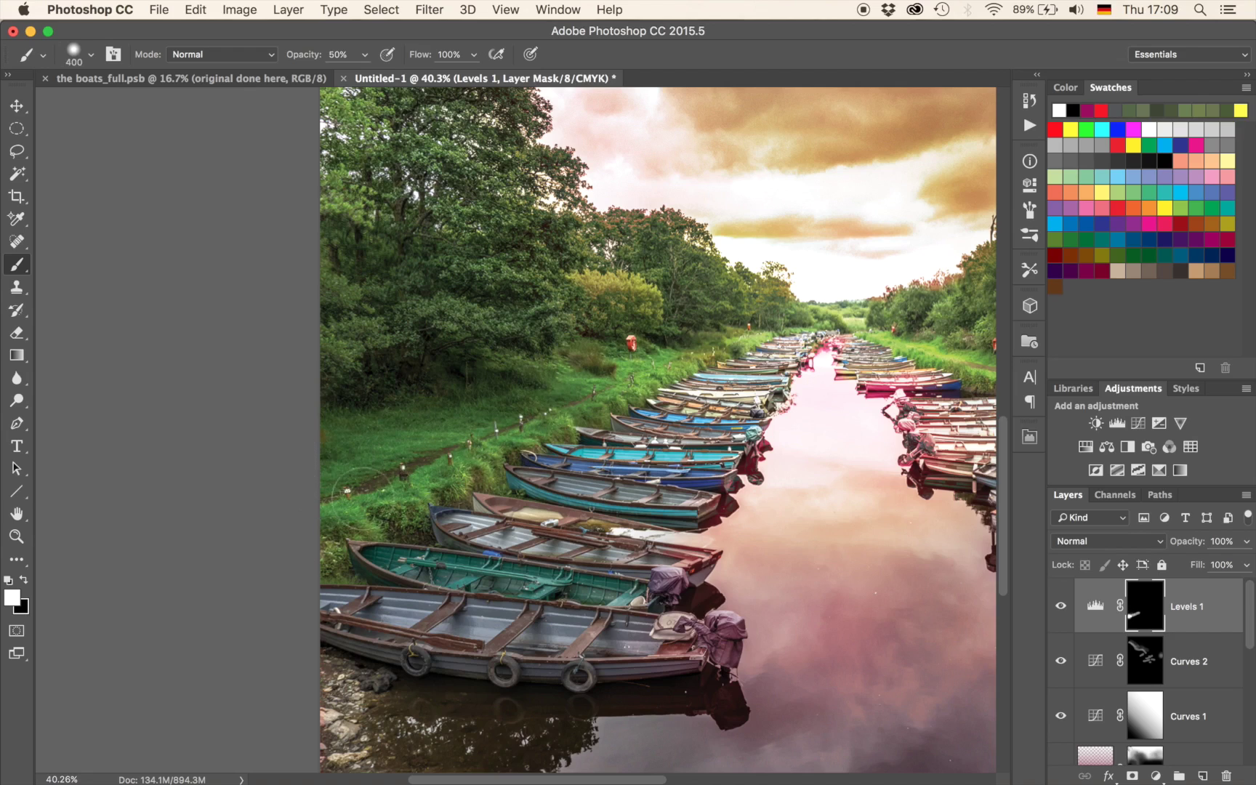
key("y")
key("x")
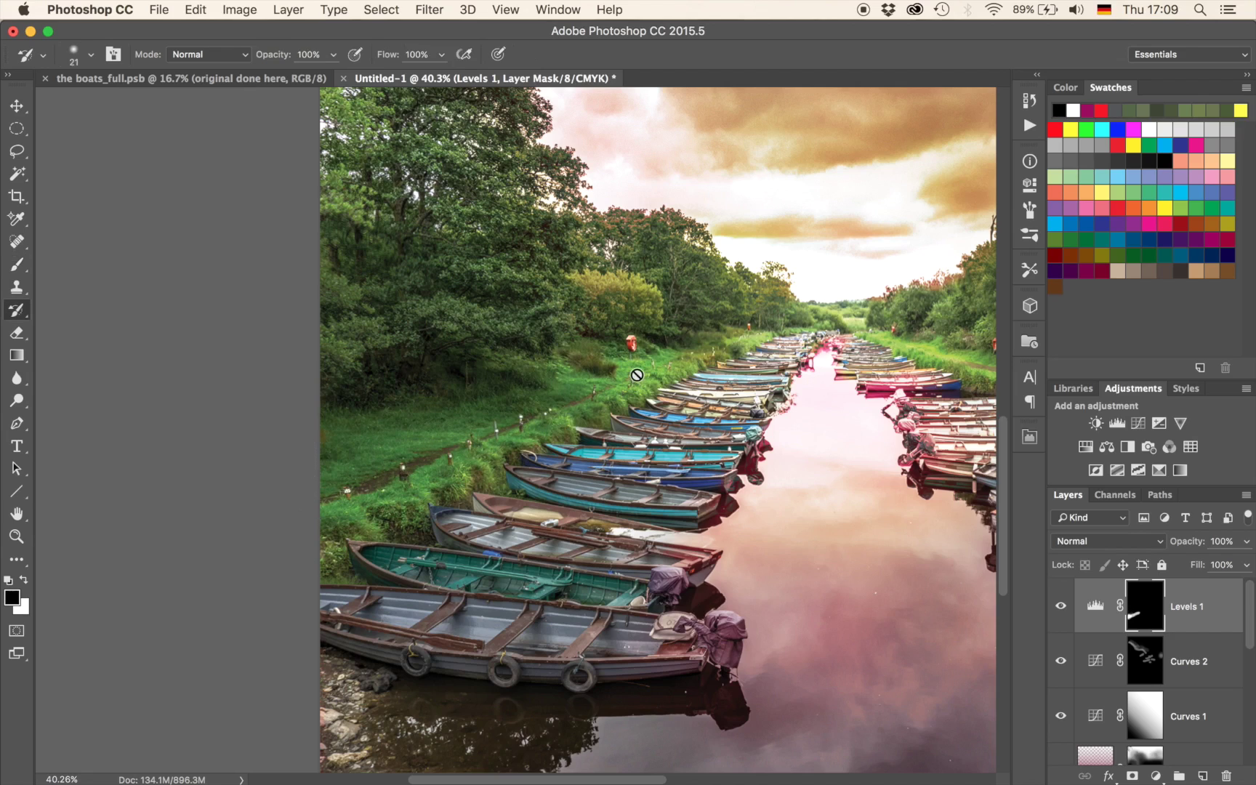
key("b")
key("x")
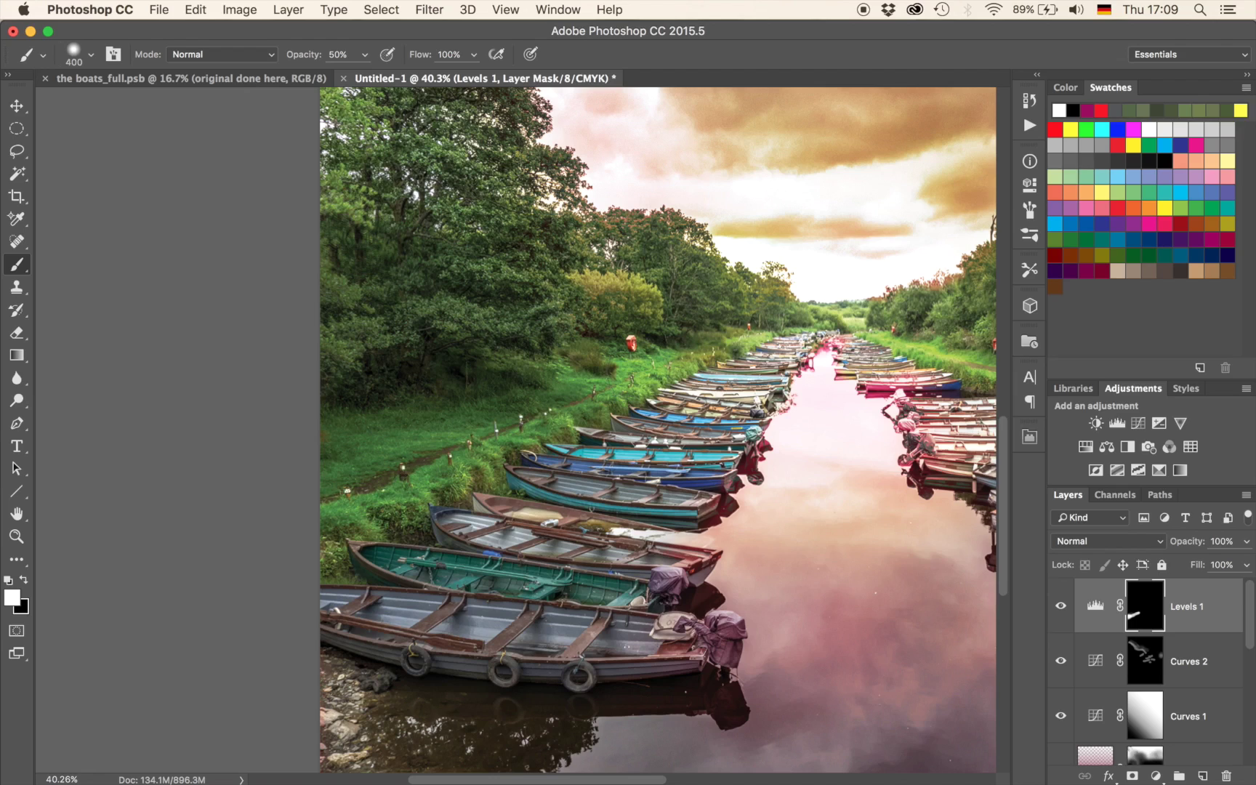
key("x")
key("x")
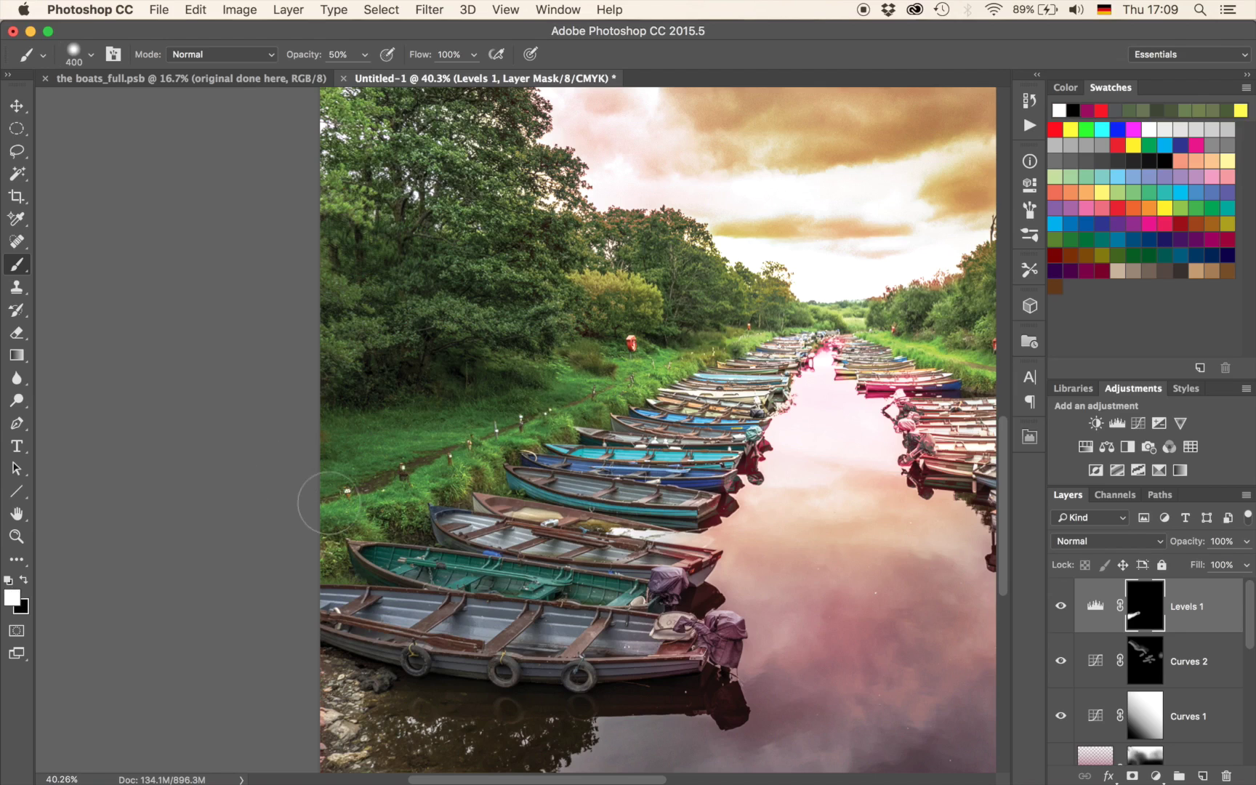
Toggle the Levels 1 layer's visibility to compare the left bank with and without the contrast boost.
scroll(509, 429, "down", 2)
scroll(509, 429, "down", 2)
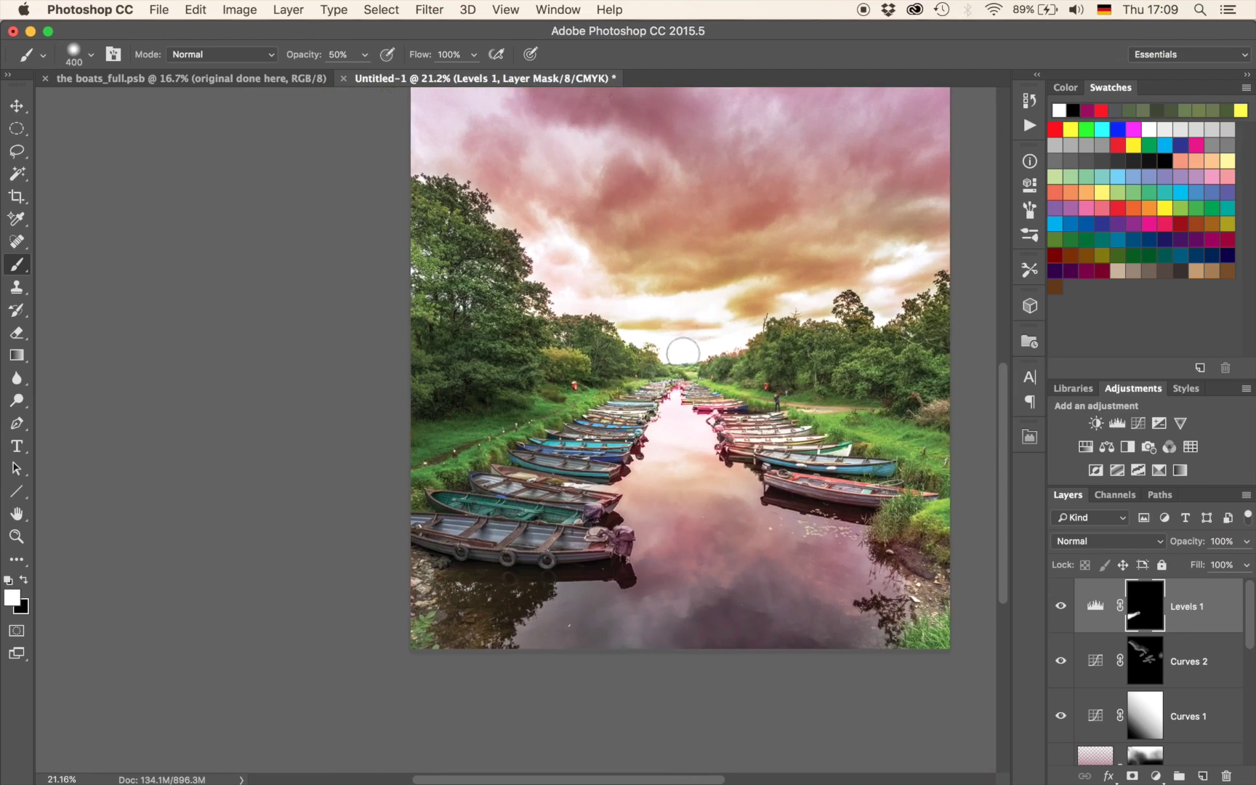
left_click(1061, 606)
left_click(1061, 608)
left_click(1061, 607)
left_click(1061, 608)
scroll(505, 507, "down", 5)
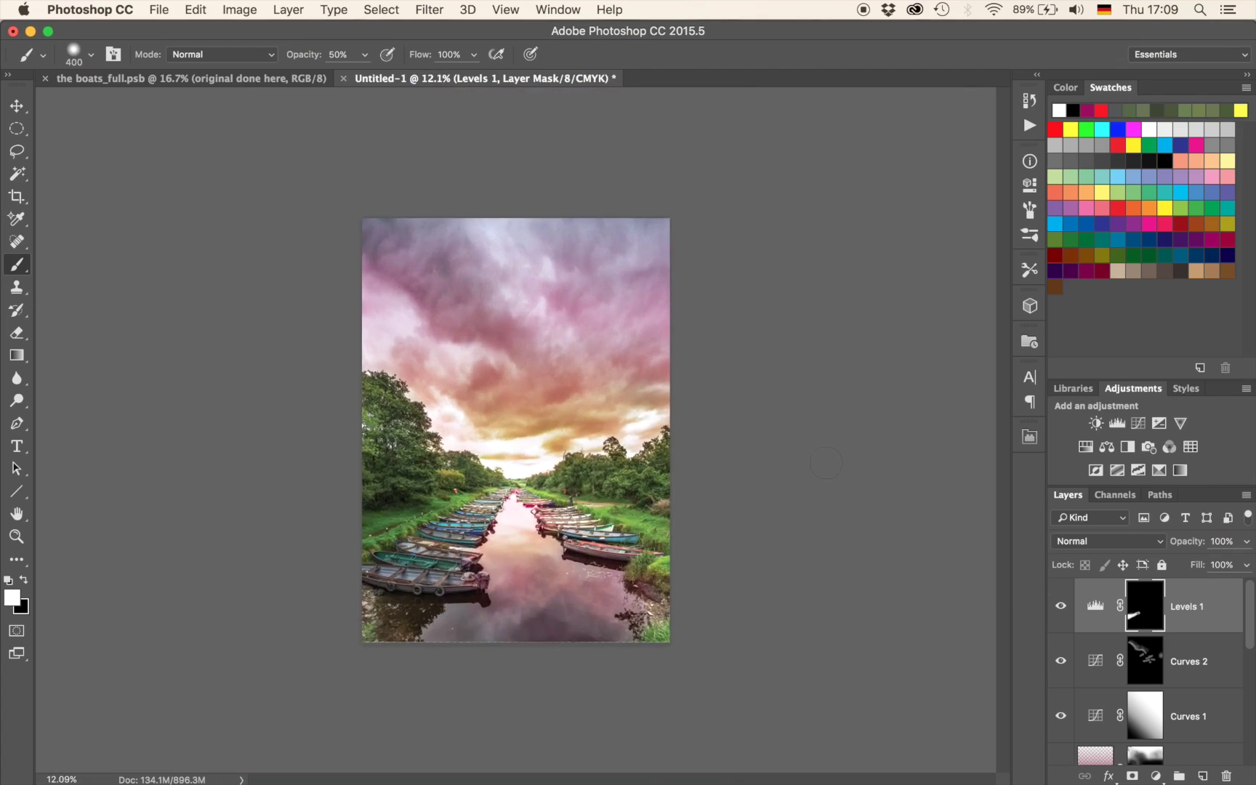
Paint black on Layer 4's mask with an 800 px brush at 50% opacity to remove magenta from the far river and distant boats.
scroll(1121, 618, "down", 3)
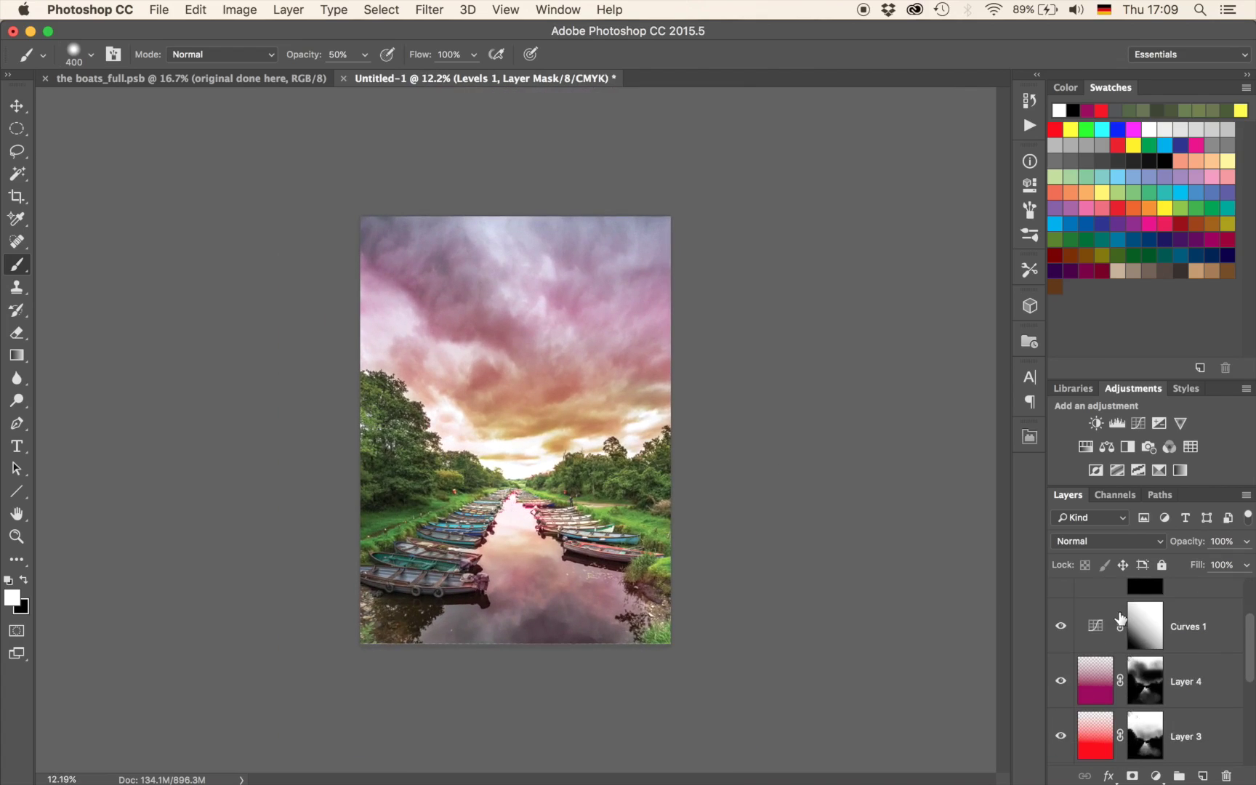
left_click(1146, 686)
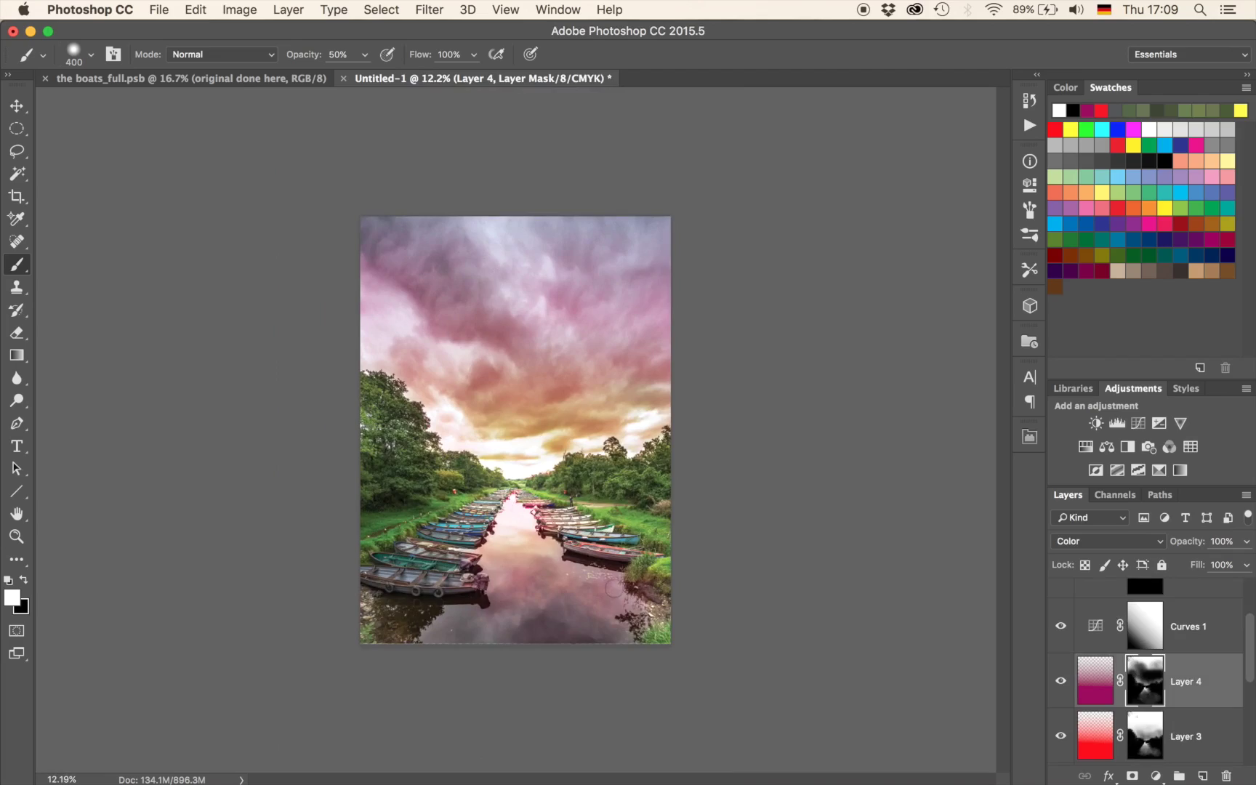
scroll(614, 589, "up", 2)
scroll(601, 513, "up", 5)
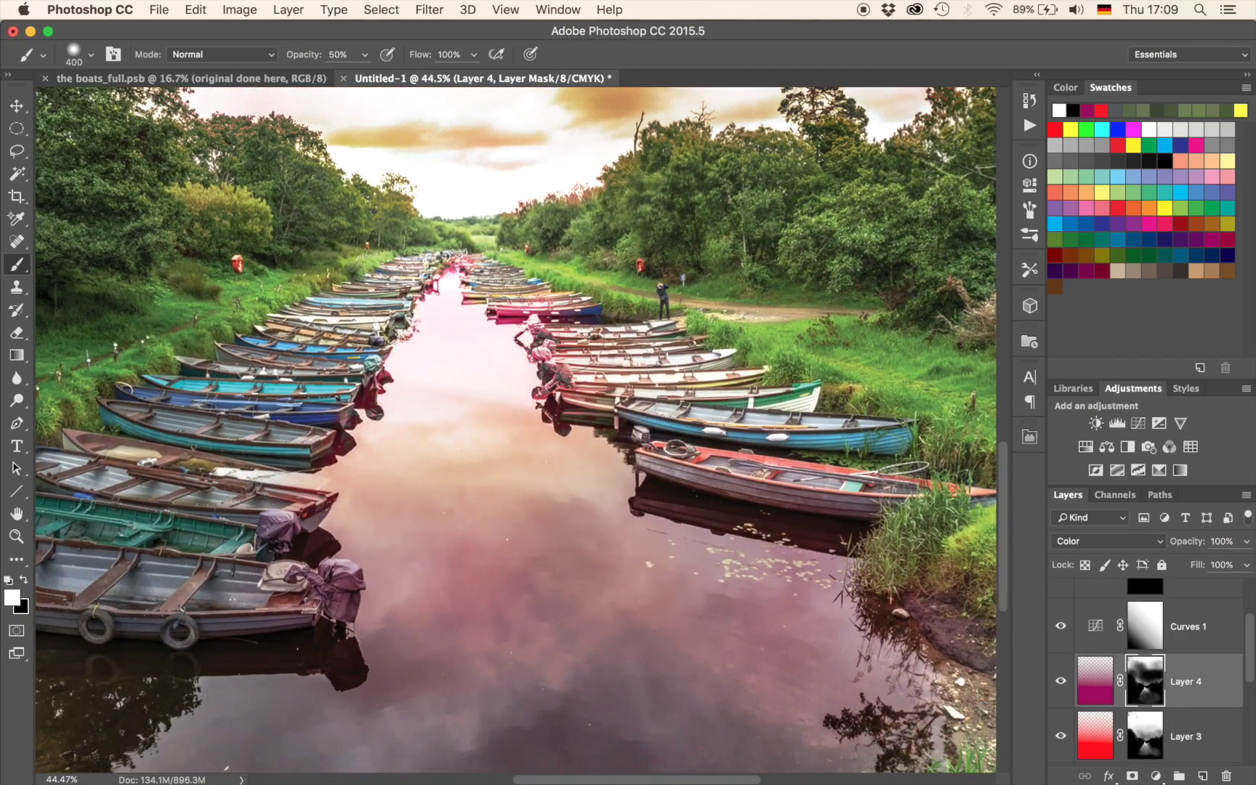
key("x")
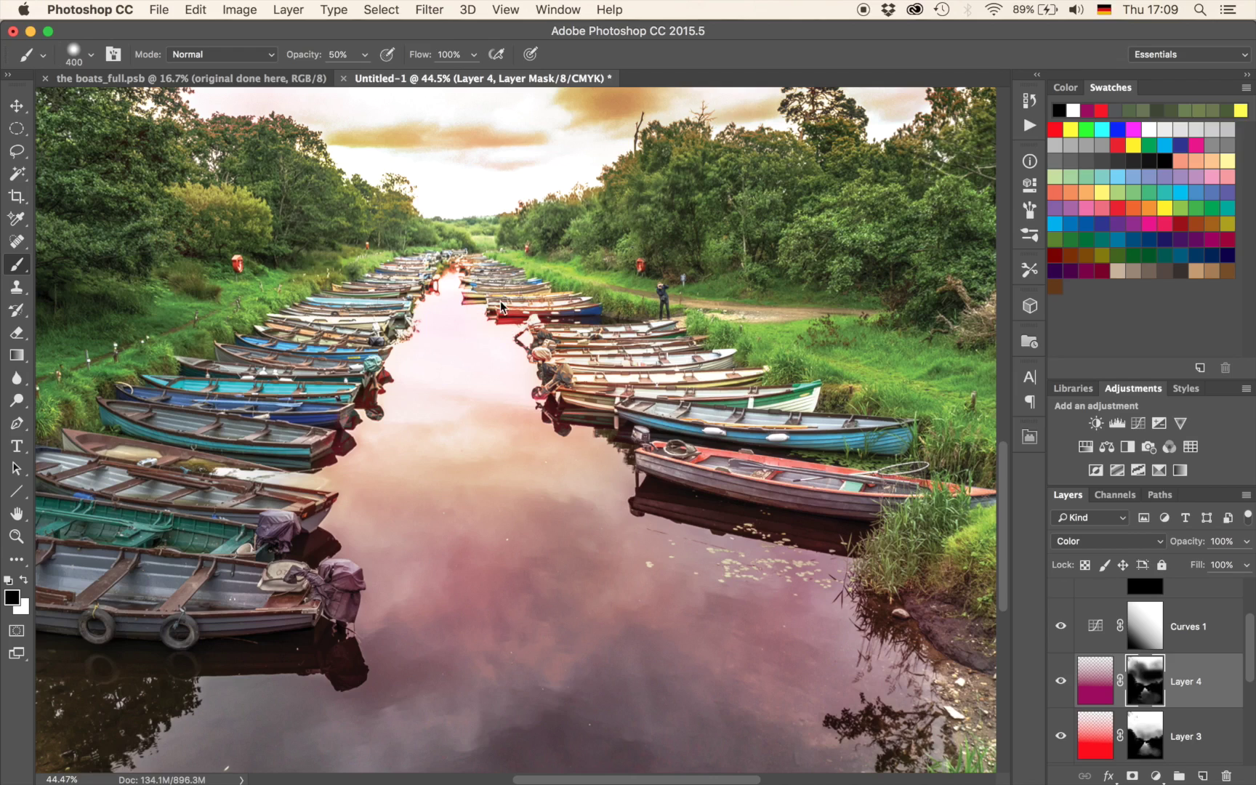
key("bracketright")
key("bracketright")
key("bracketright")
key("bracketright")
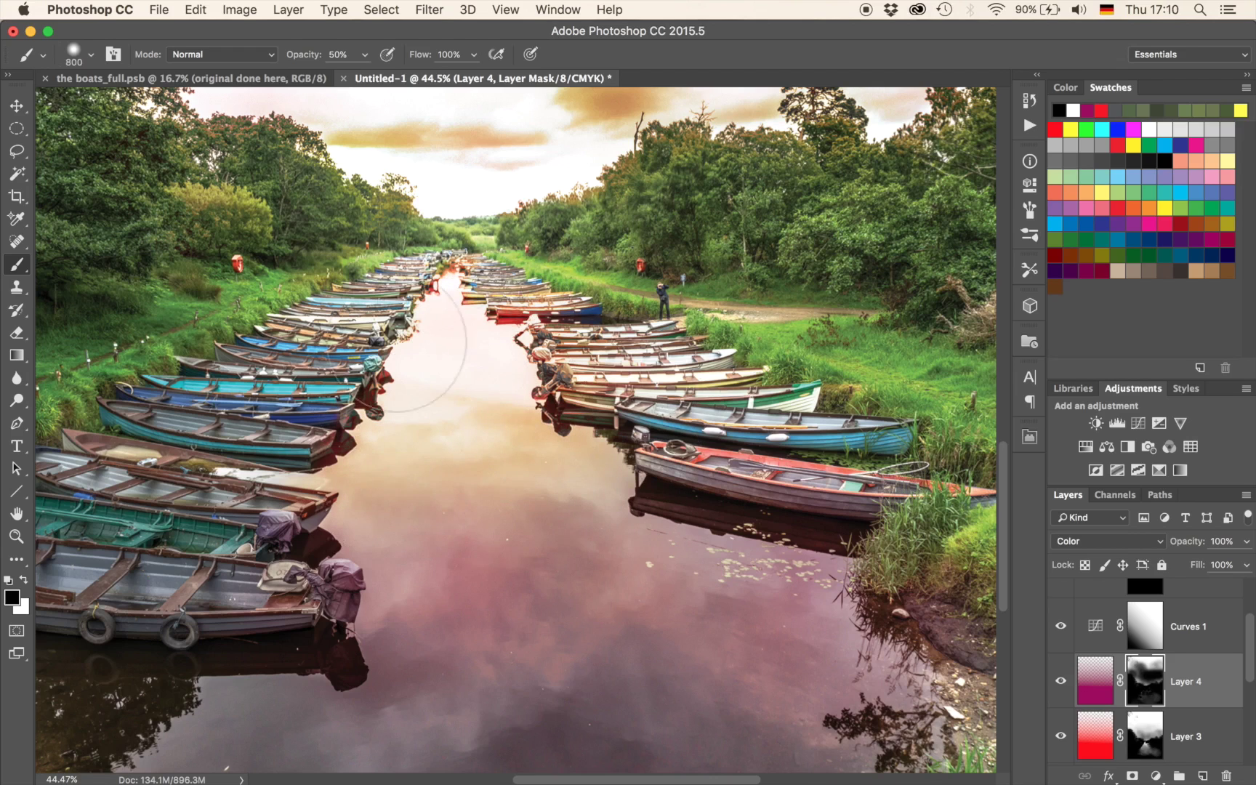
scroll(448, 211, "down", 5)
key("bracketleft")
key("bracketleft")
key("bracketleft")
key("bracketleft")
key("bracketleft")
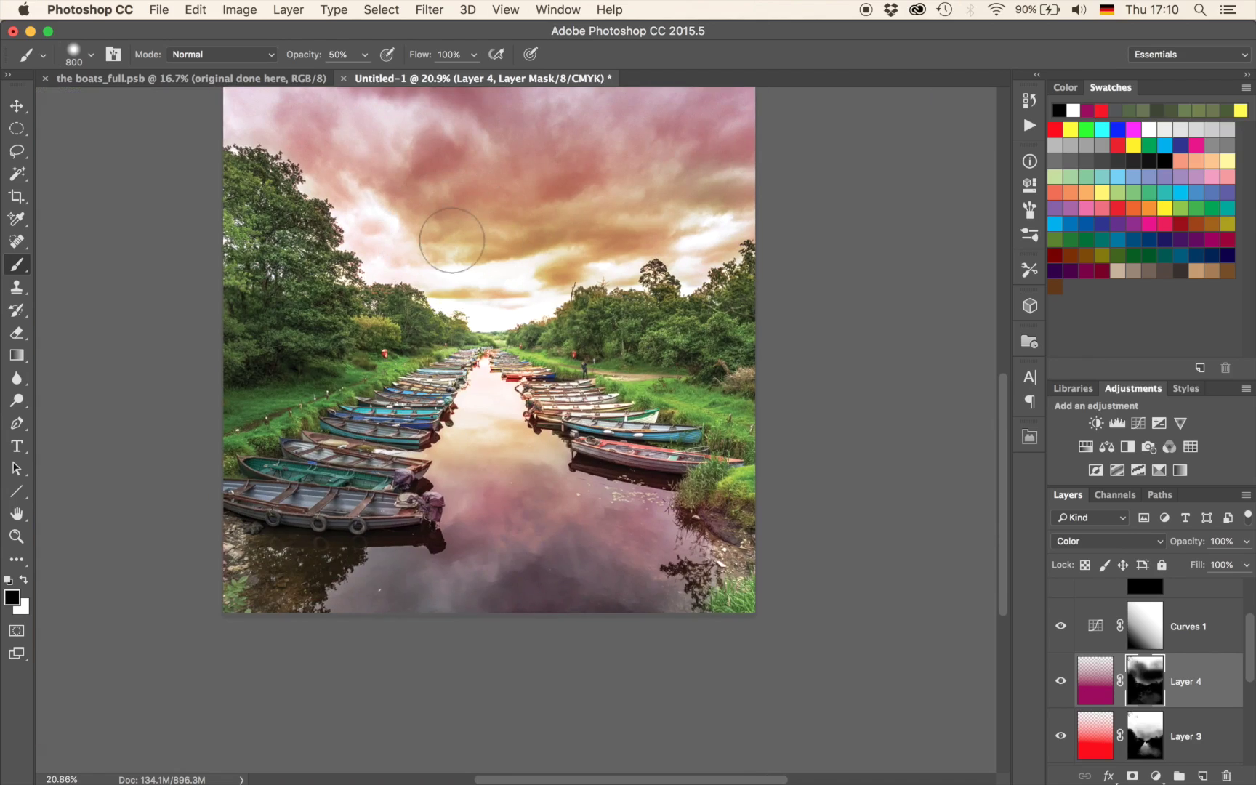
Add a third Curves adjustment above Levels 1 and pull the RGB curve's midtones slightly down to darken the photo.
scroll(451, 240, "down", 2)
scroll(1147, 619, "up", 3)
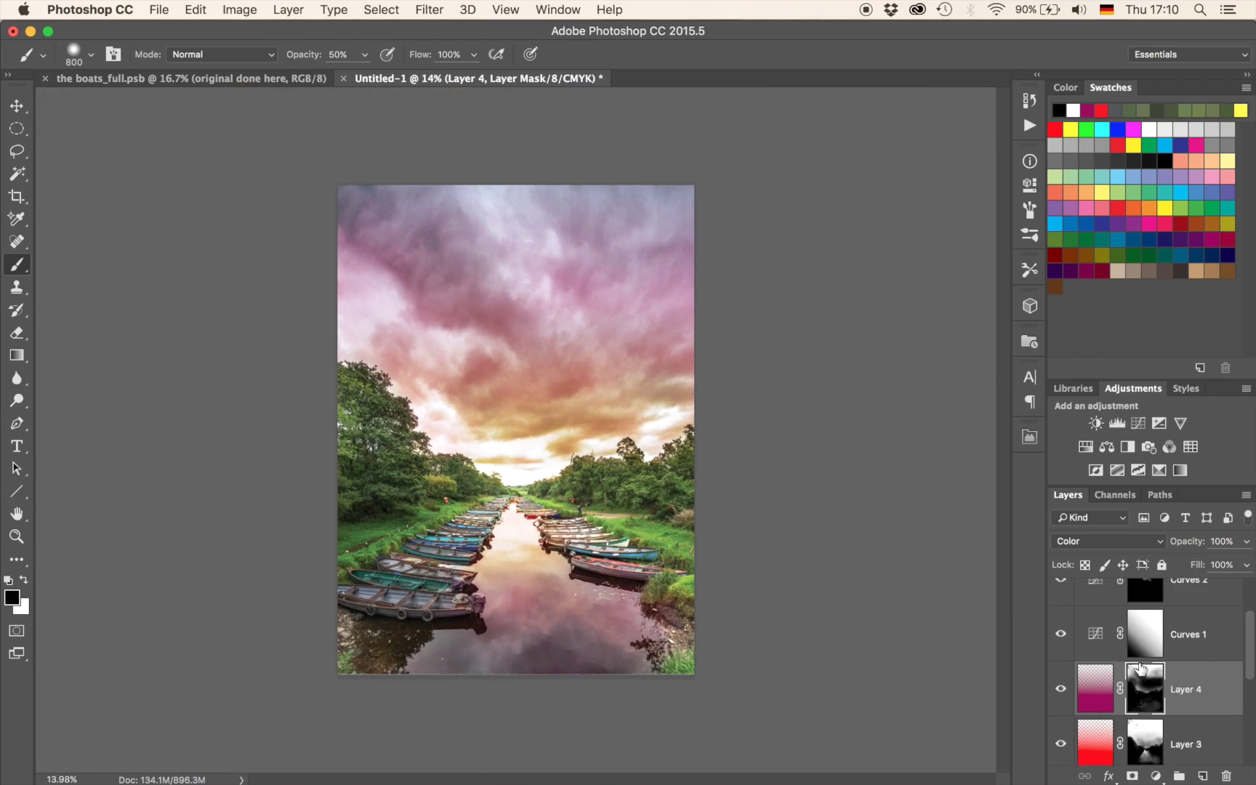
left_click(1147, 619)
left_click(1138, 423)
left_click_drag(888, 334, 888, 345)
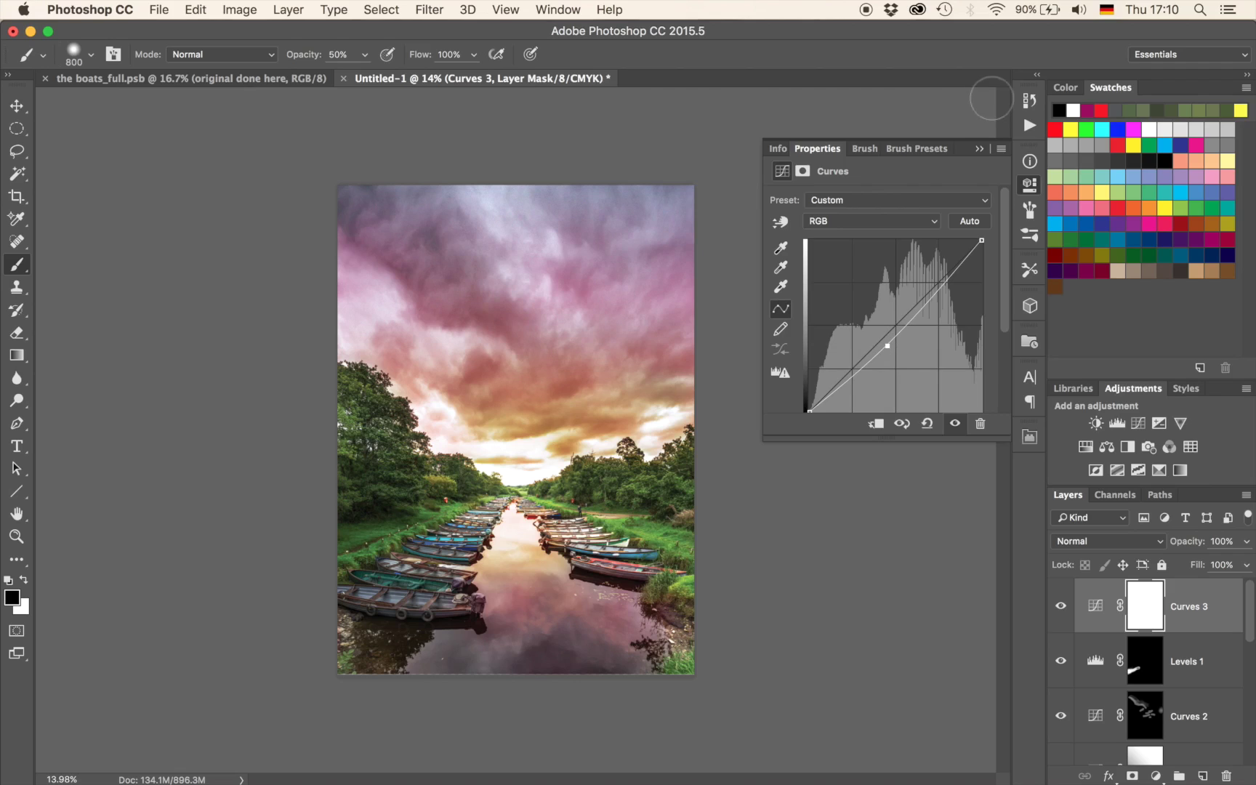
left_click(978, 149)
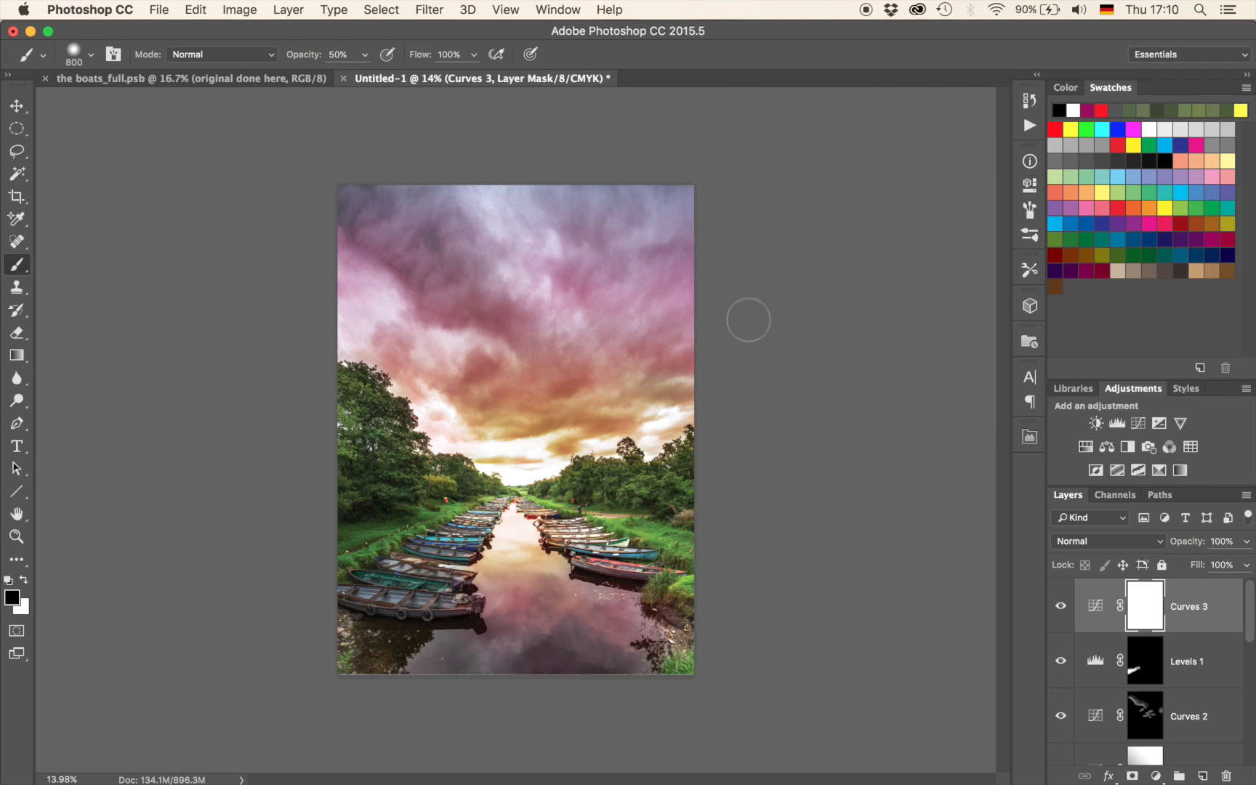
Paint black on Curves 3's mask with a 2600 px brush at 30% opacity over the sky, left trees and nearest left boats.
key("bracketright")
key("bracketright")
key("bracketright")
key("bracketright")
key("bracketright")
key("bracketright")
key("bracketright")
key("bracketright")
key("bracketright")
key("bracketright")
key("bracketright")
key("bracketright")
key("bracketright")
key("bracketright")
key("bracketright")
key("bracketright")
key("bracketright")
key("bracketright")
mouse_move(532, 400)
left_mouse_down()
mouse_move(465, 393)
mouse_move(585, 385)
mouse_move(331, 203)
left_mouse_up()
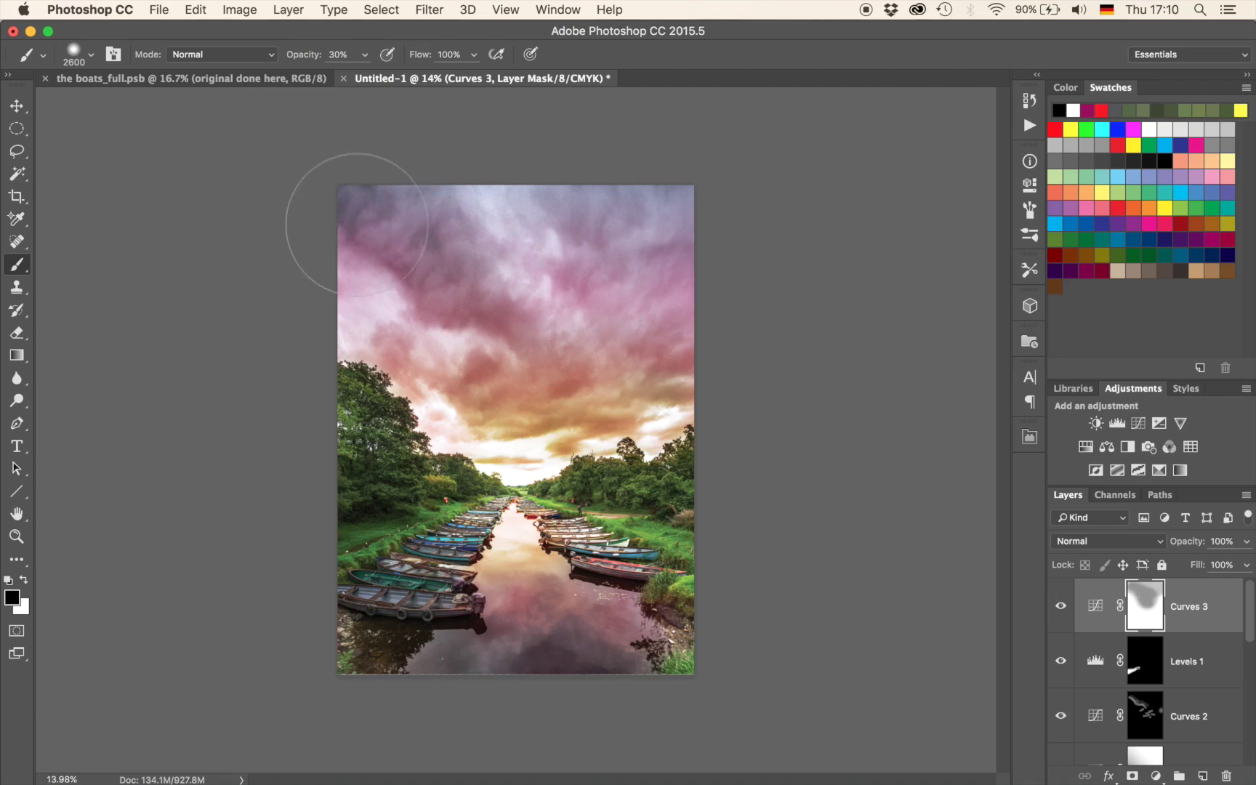
mouse_move(418, 596)
left_mouse_down()
mouse_move(433, 575)
mouse_move(403, 588)
left_mouse_up()
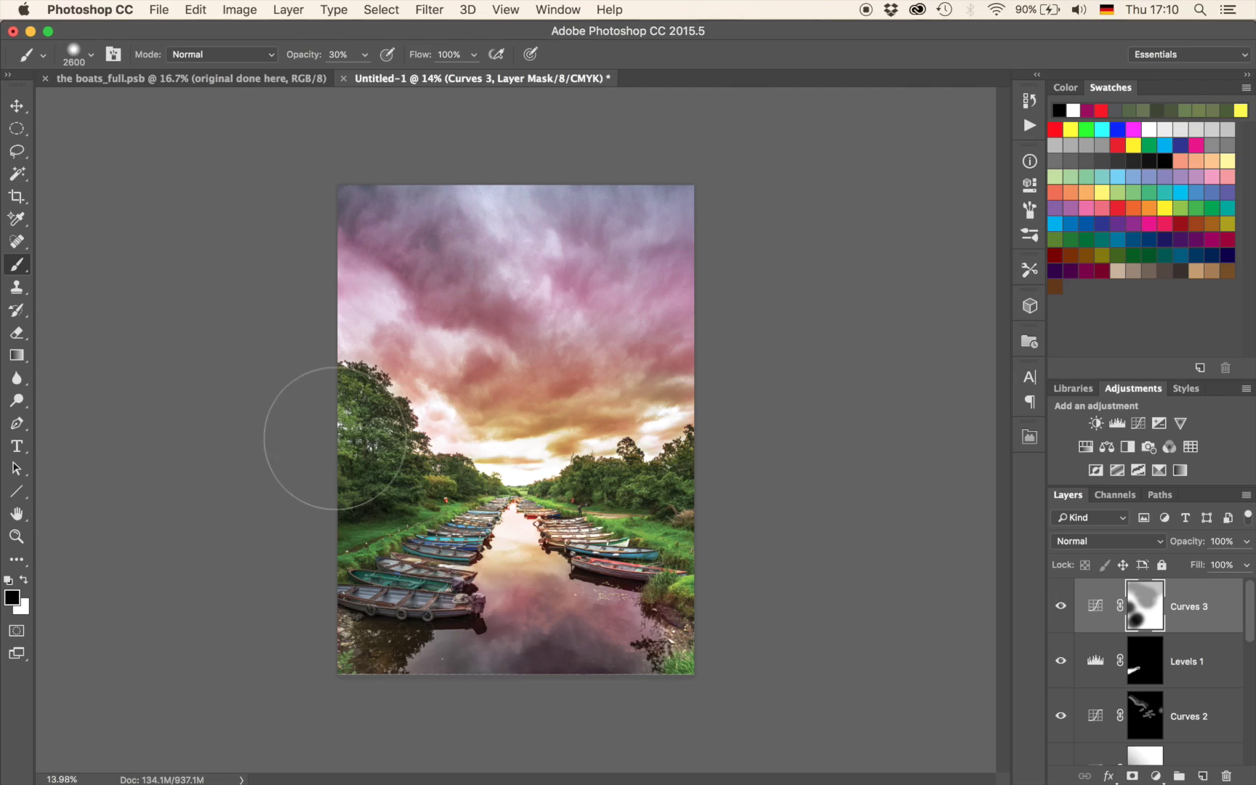
Touch up Curves 3's mask with the brush reduced to 1500 px at 30% opacity, alternating between white and black.
key("x")
key("bracketleft")
key("bracketleft")
key("bracketleft")
key("bracketleft")
key("bracketleft")
key("bracketleft")
key("bracketleft")
key("bracketleft")
key("x")
key("bracketleft")
key("bracketleft")
key("bracketleft")
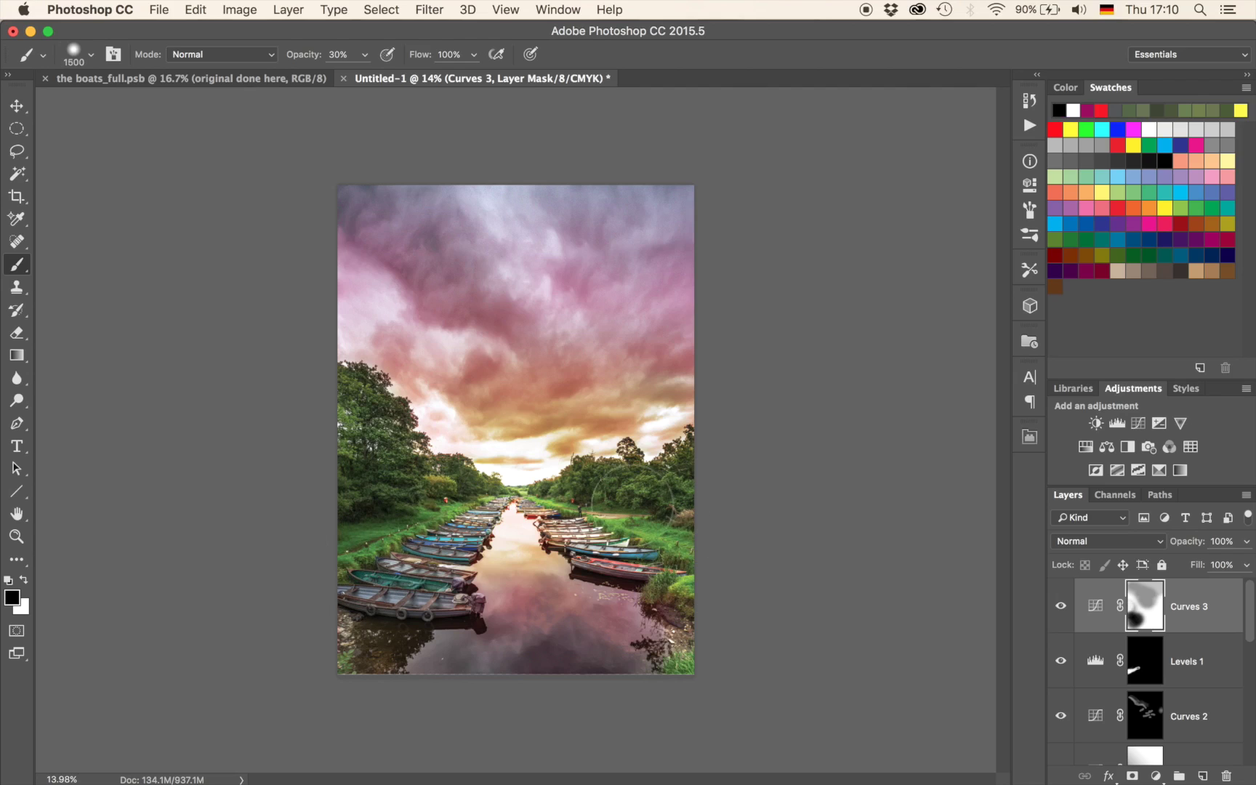
key("x")
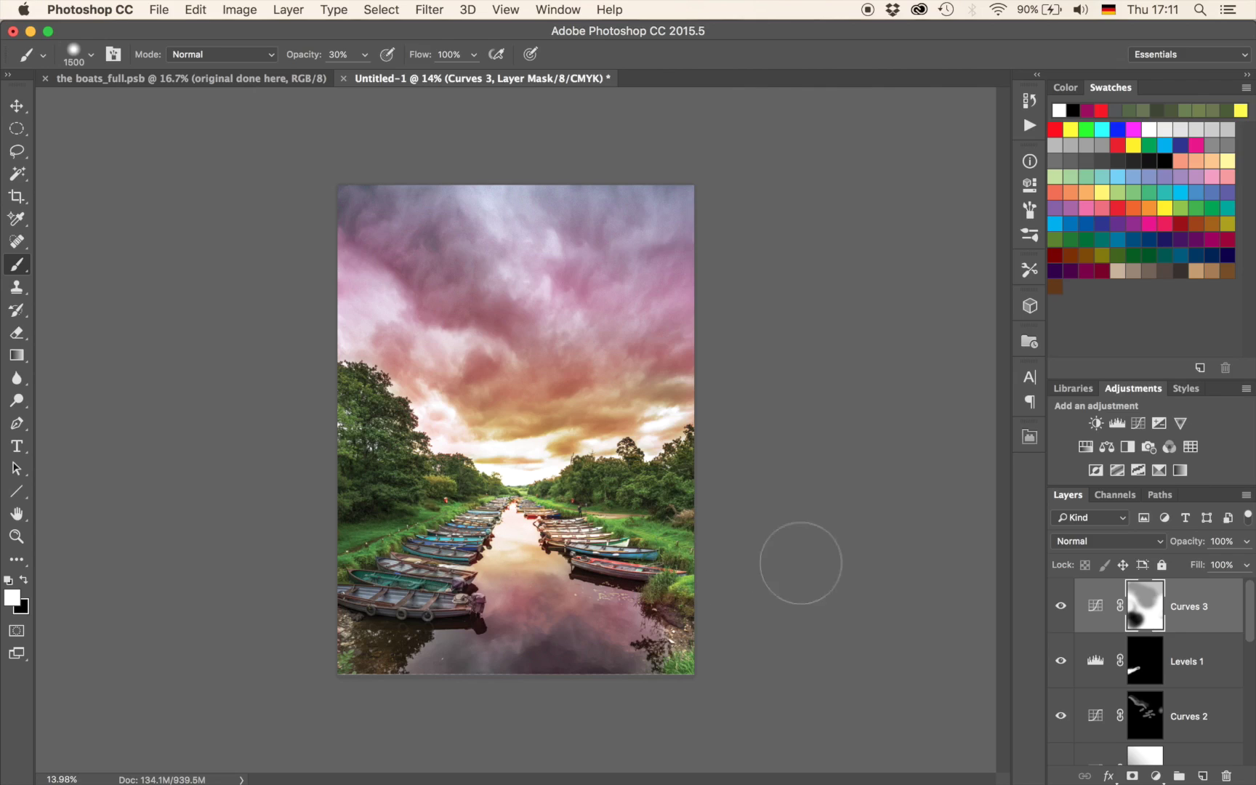
Add a Hue/Saturation adjustment above Curves 3 with saturation -29 and invert its mask to black.
left_click(1086, 447)
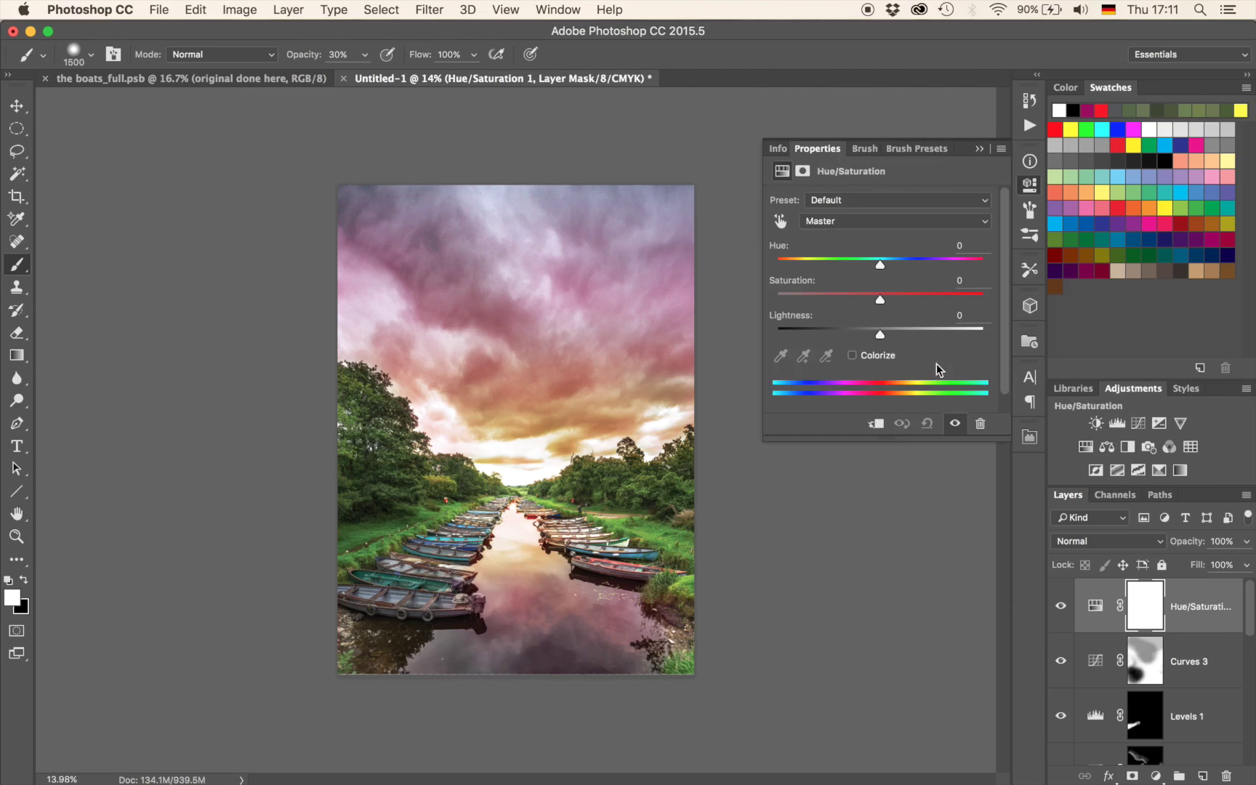
left_click_drag(879, 300, 850, 301)
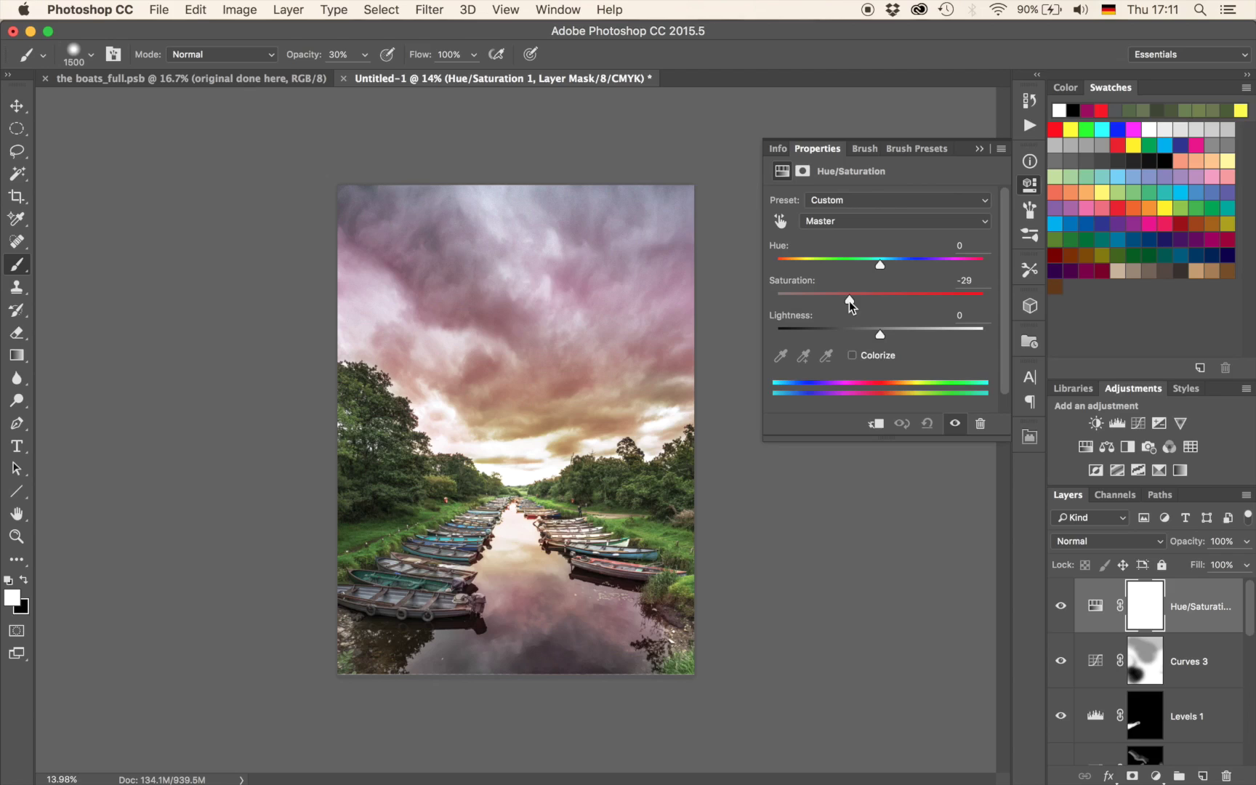
left_click(978, 149)
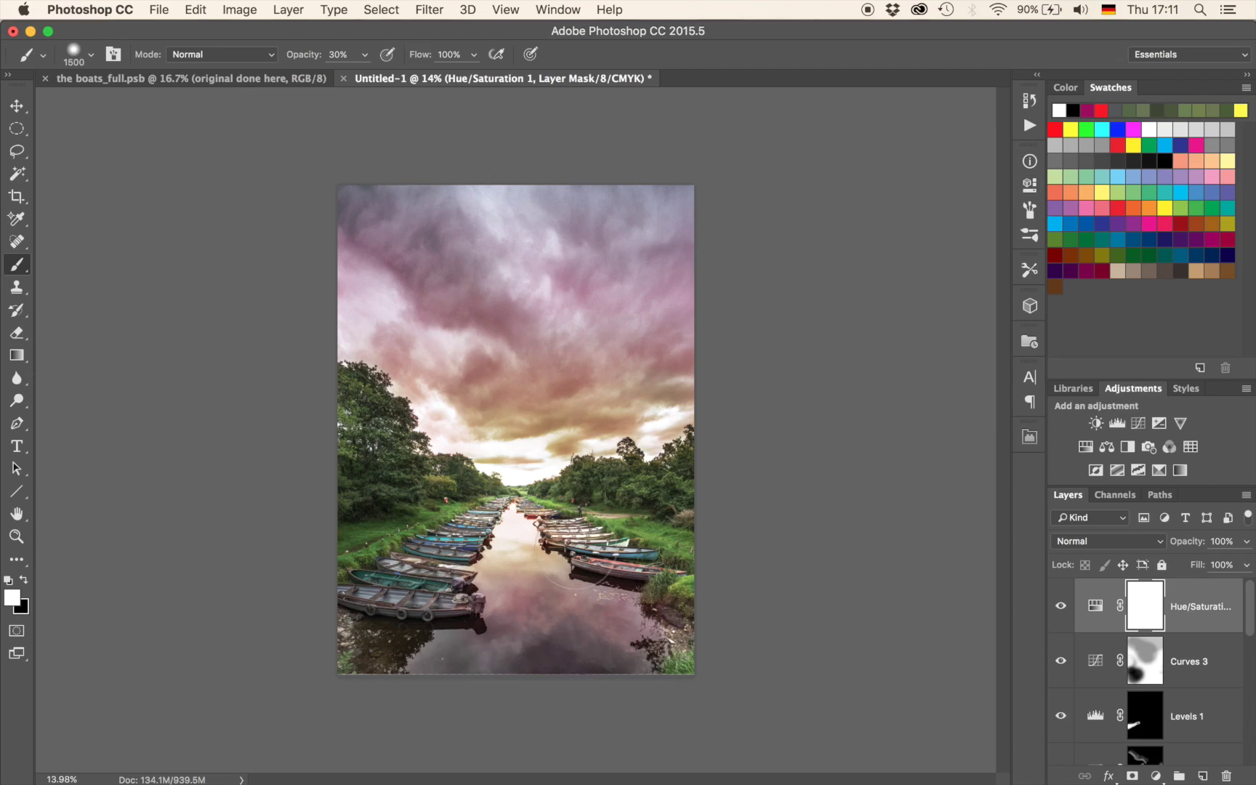
key("super+i")
Paint white on the Hue/Saturation mask with a 1300 px brush at 50% opacity over both grassy banks.
key("bracketright")
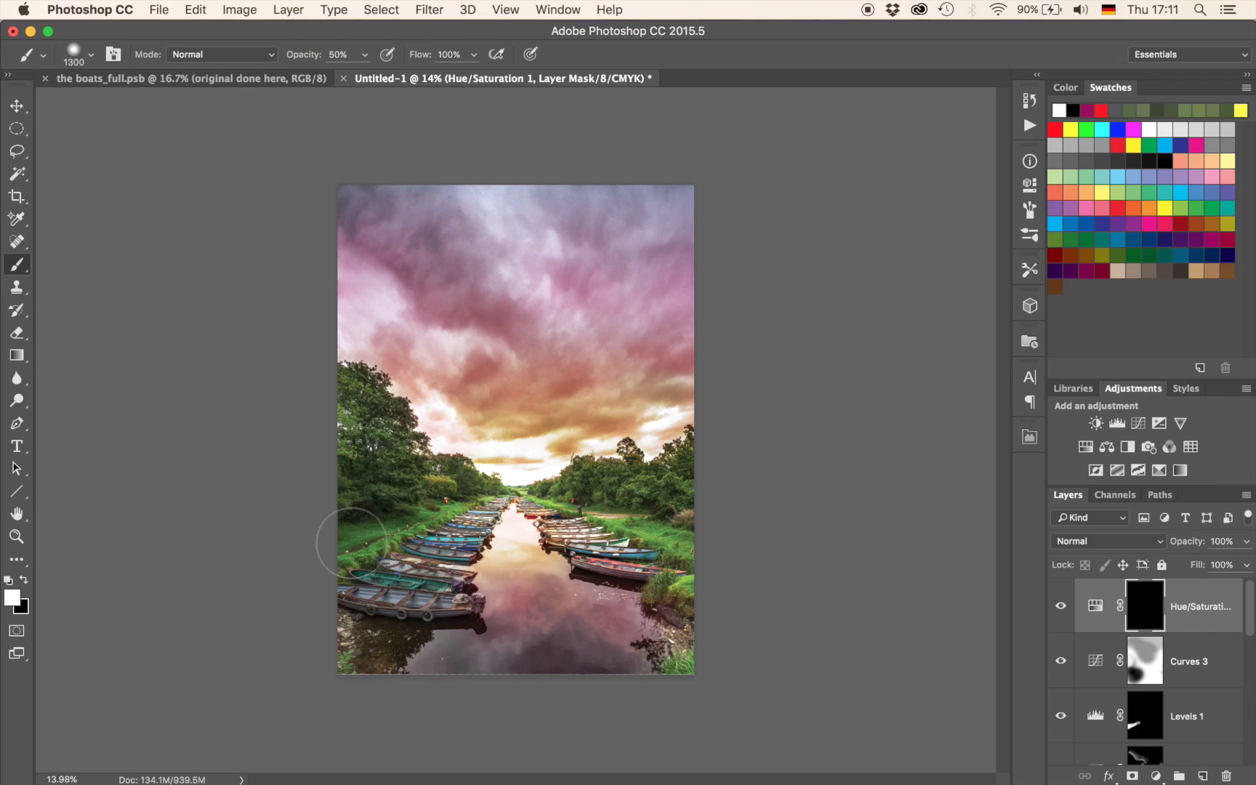
mouse_move(352, 543)
left_mouse_down()
mouse_move(421, 513)
mouse_move(368, 520)
left_mouse_up()
left_click_drag(696, 526, 629, 509)
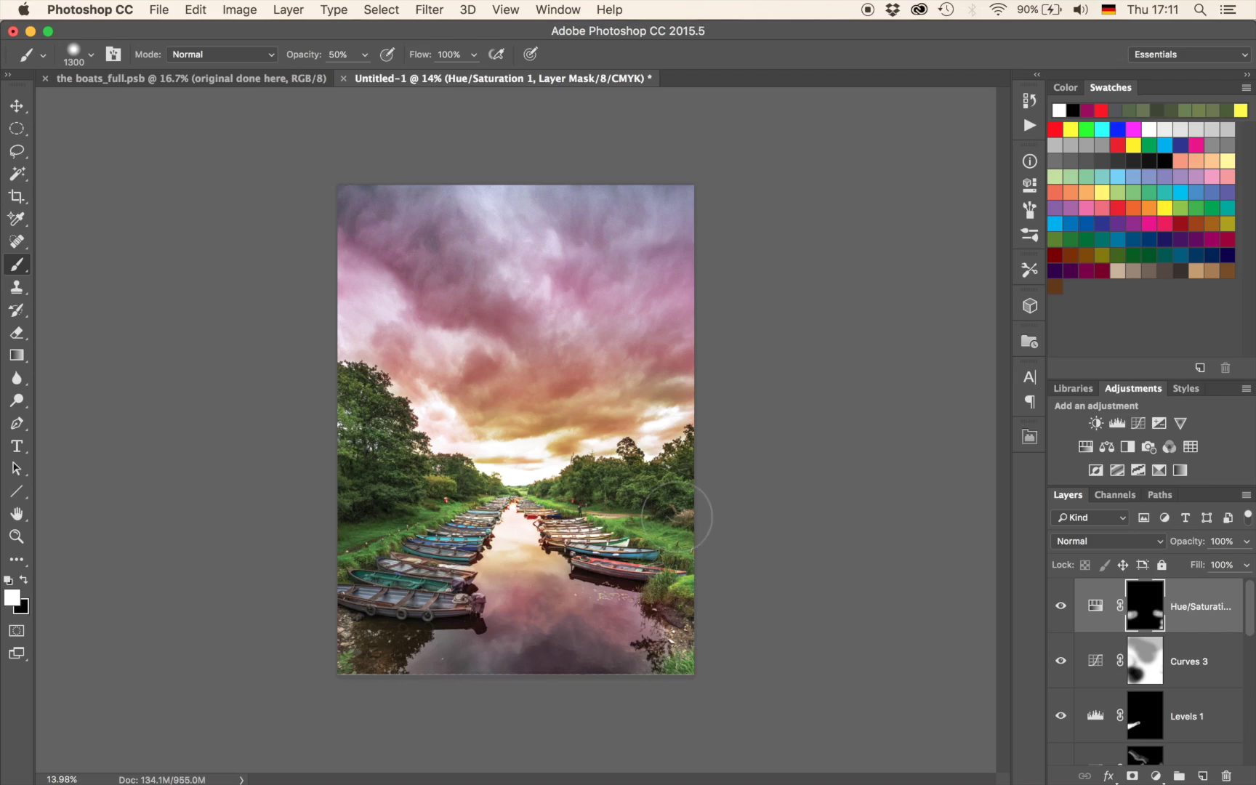
Paint white on the Hue/Saturation mask with a 2200 px brush at 10% opacity over the reflections in the foreground water.
key("bracketright")
key("bracketright")
key("bracketright")
left_click(538, 593)
left_click(618, 616)
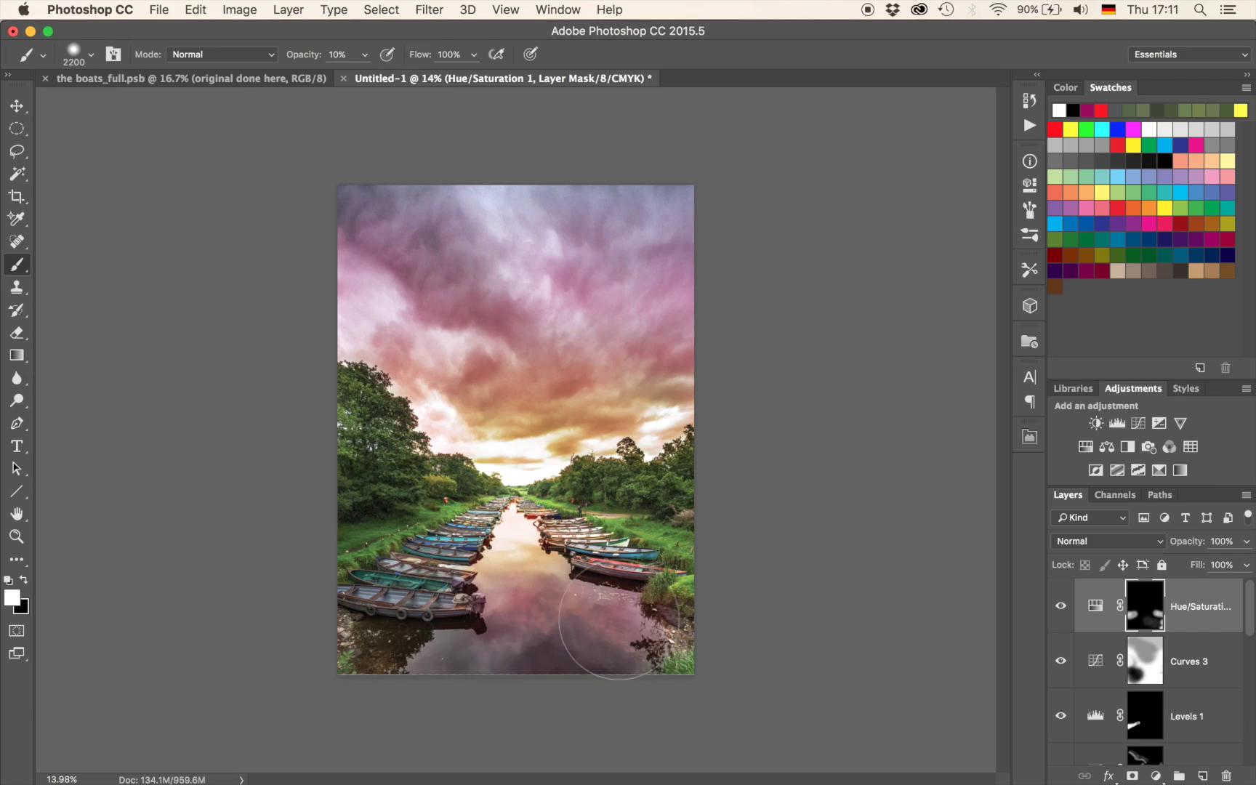
left_click(519, 609)
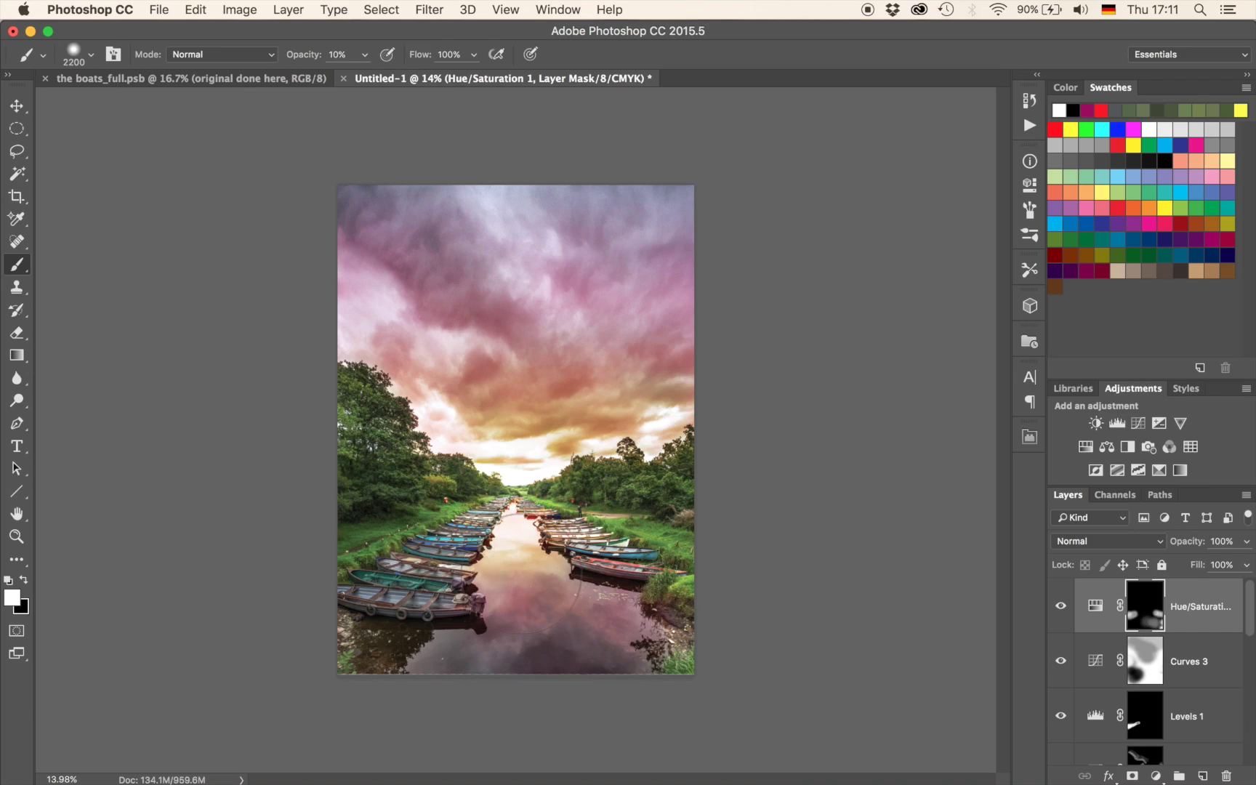
Dab white on the Hue/Saturation mask at 10% opacity across the sky, the right bank and the far river.
left_click(670, 278)
left_click(488, 320)
left_click(501, 393)
left_click(561, 367)
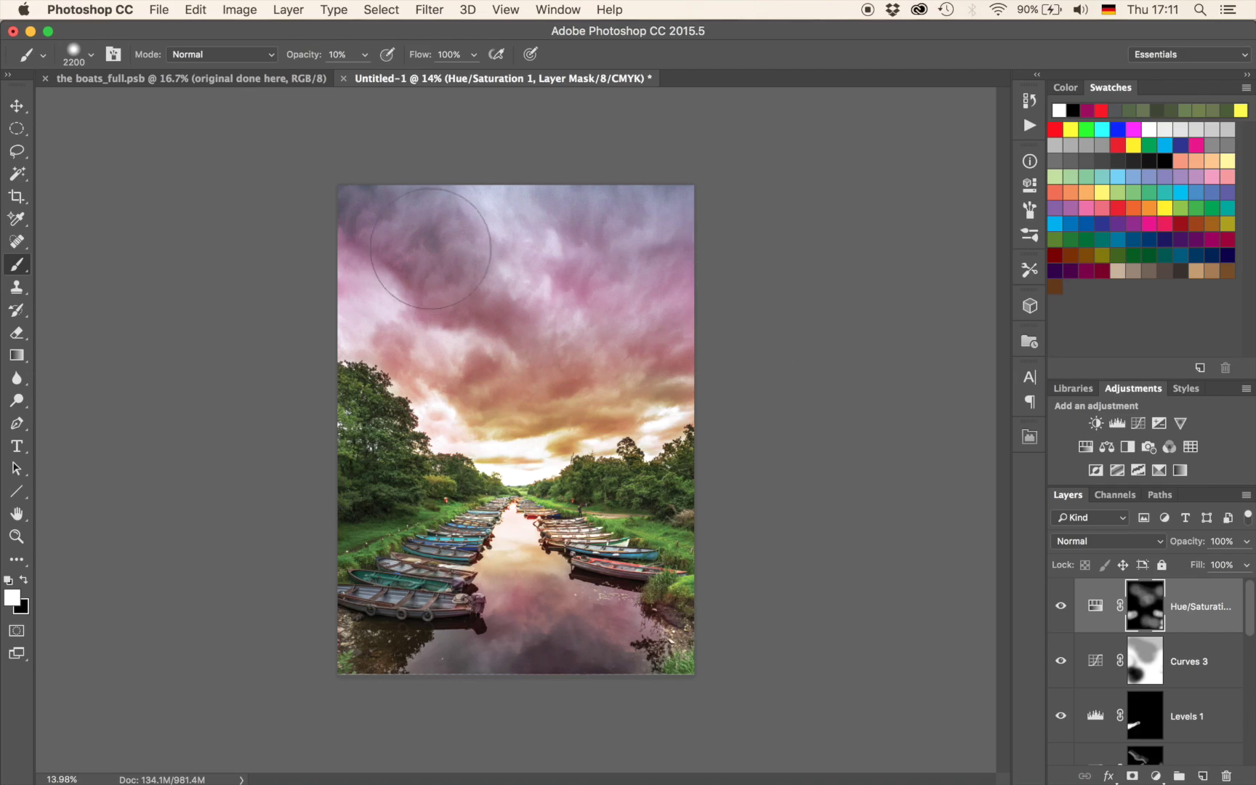
left_click(635, 563)
left_click(530, 499)
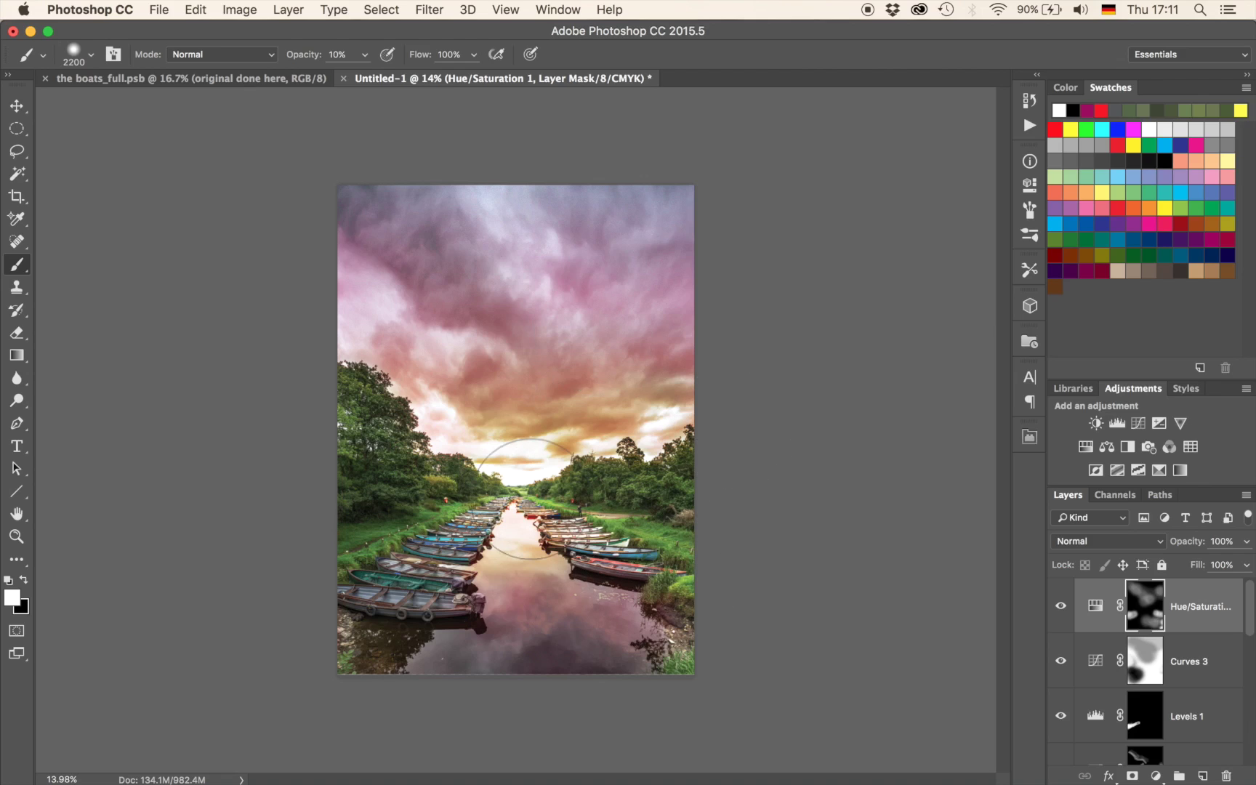
Add a fourth Curves adjustment with the RGB midtones pulled down to darken the photo, and invert its mask to black.
scroll(732, 566, "down", 5)
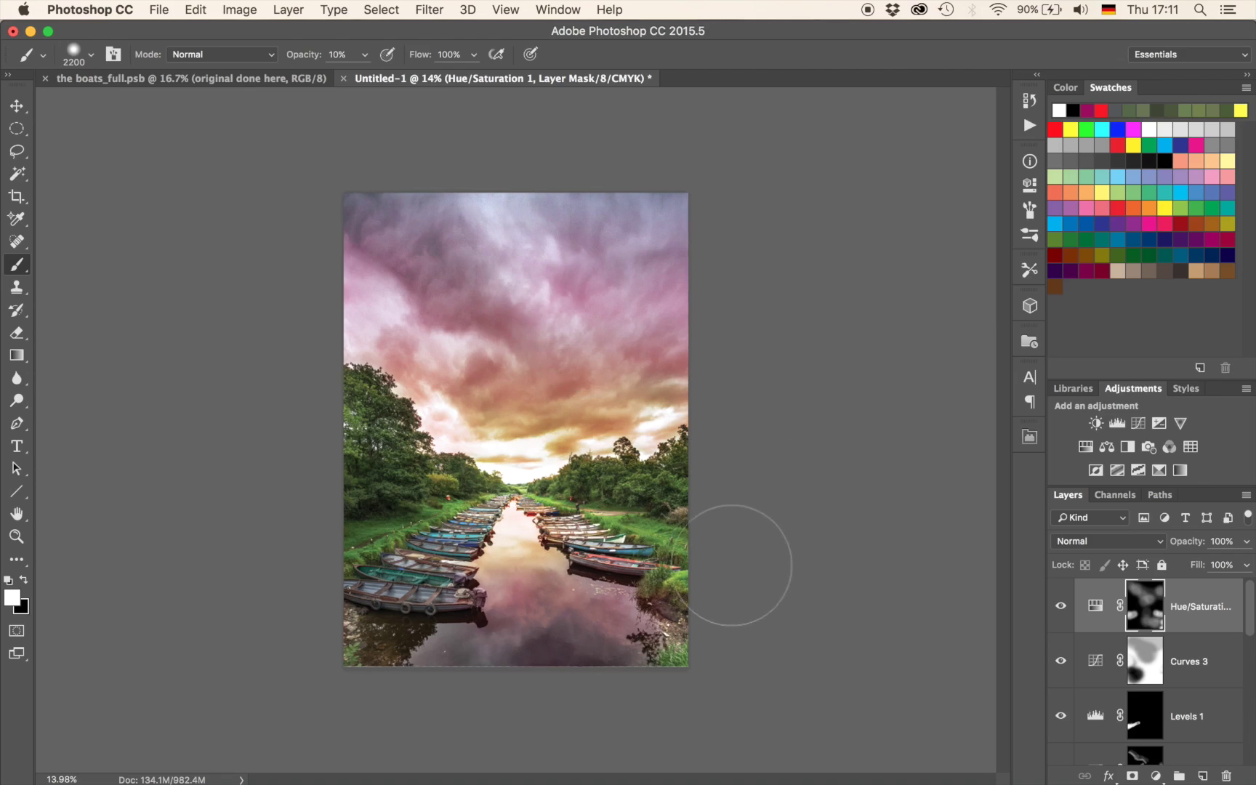
scroll(731, 566, "up", 4)
scroll(732, 566, "up", 1)
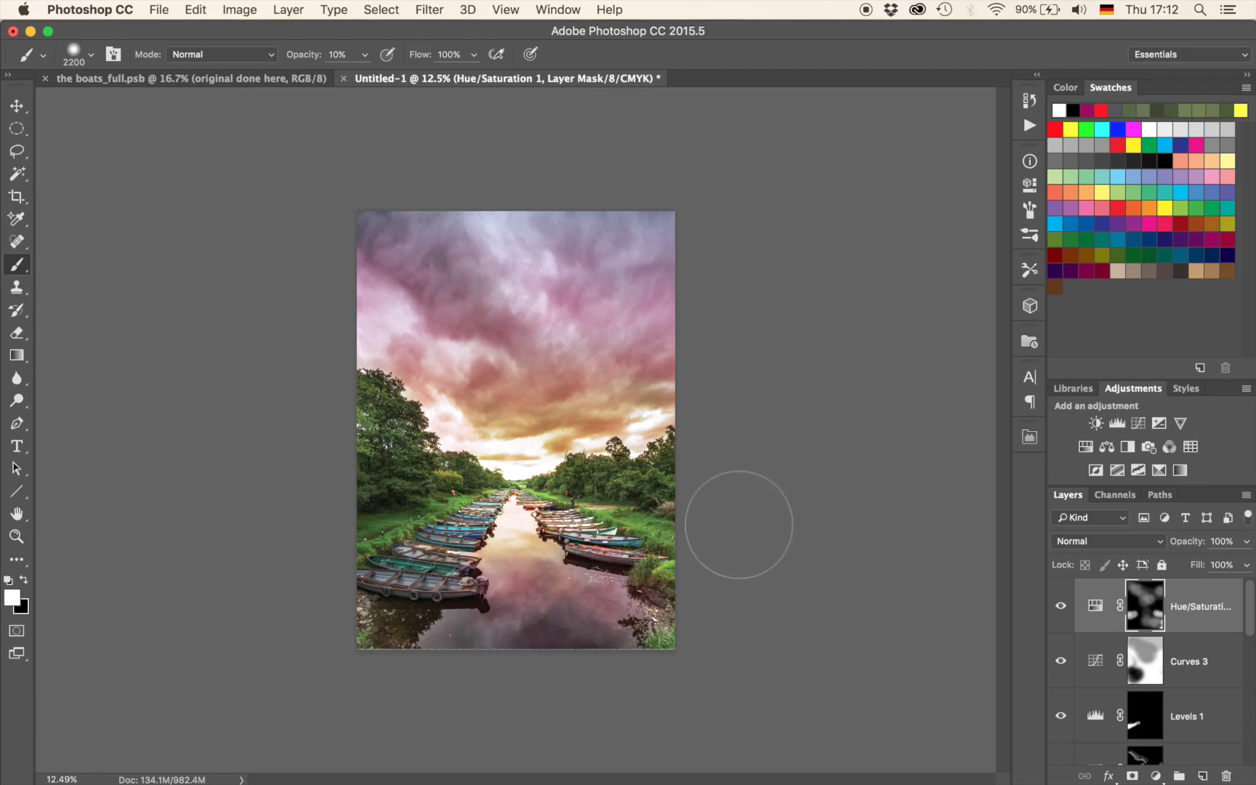
left_click(1138, 423)
left_click_drag(897, 324, 897, 352)
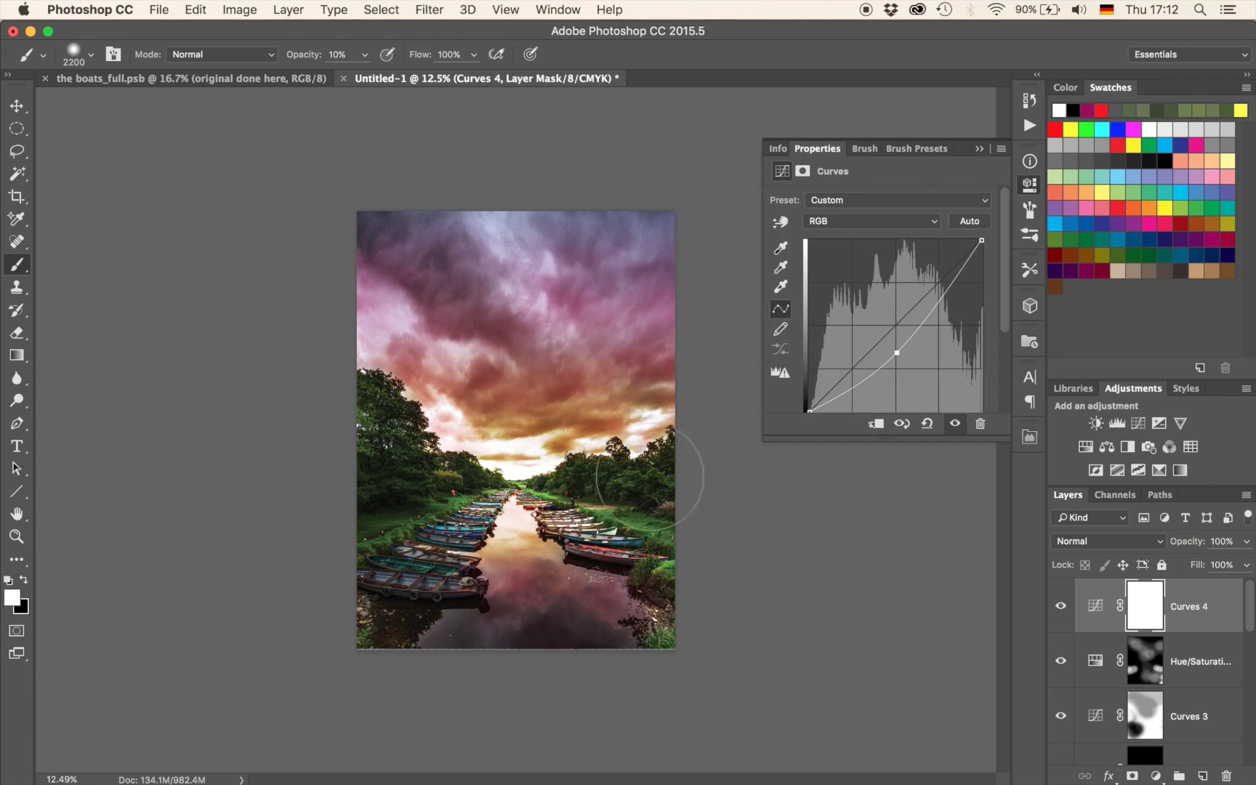
scroll(632, 471, "up", 5)
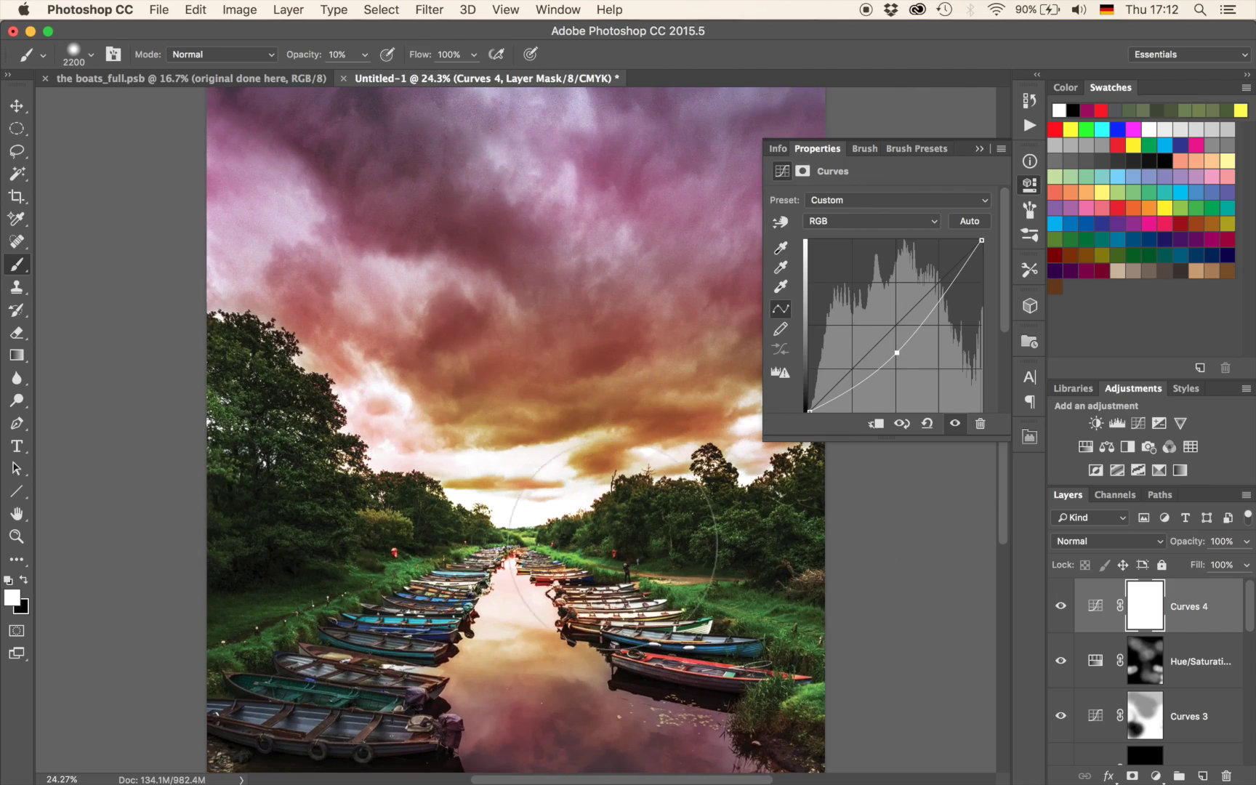
left_click(979, 148)
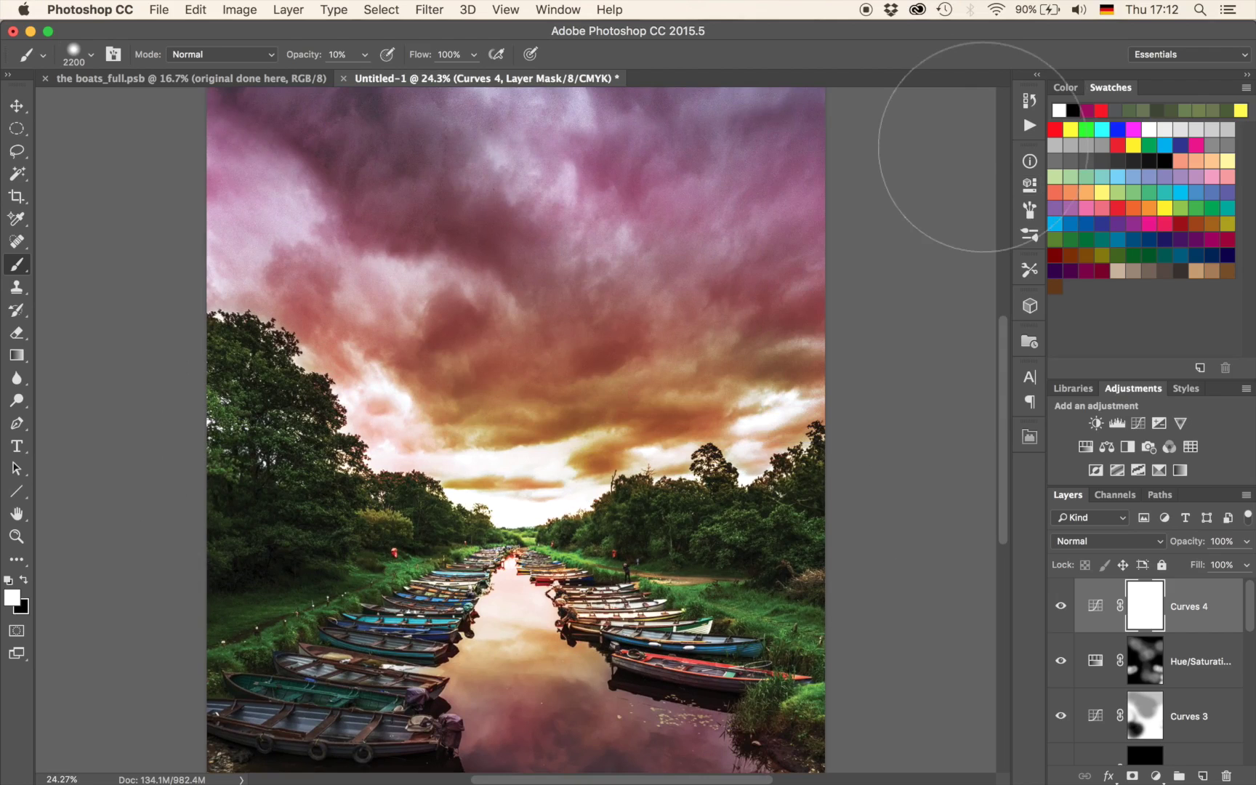
key("super+i")
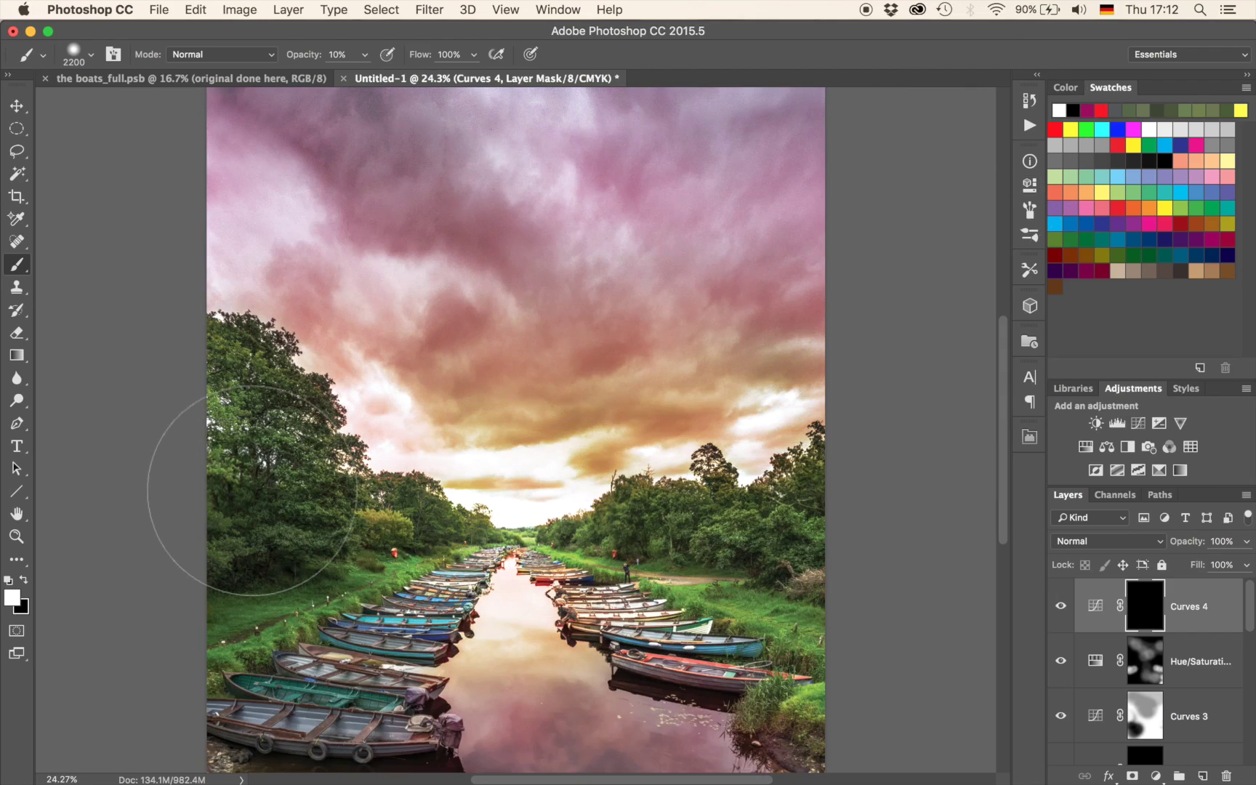
Paint white on Curves 4's mask at 50% opacity over the left trees and bank, reducing the brush from 2200 to 1000 px.
left_click(253, 490)
left_click(225, 451)
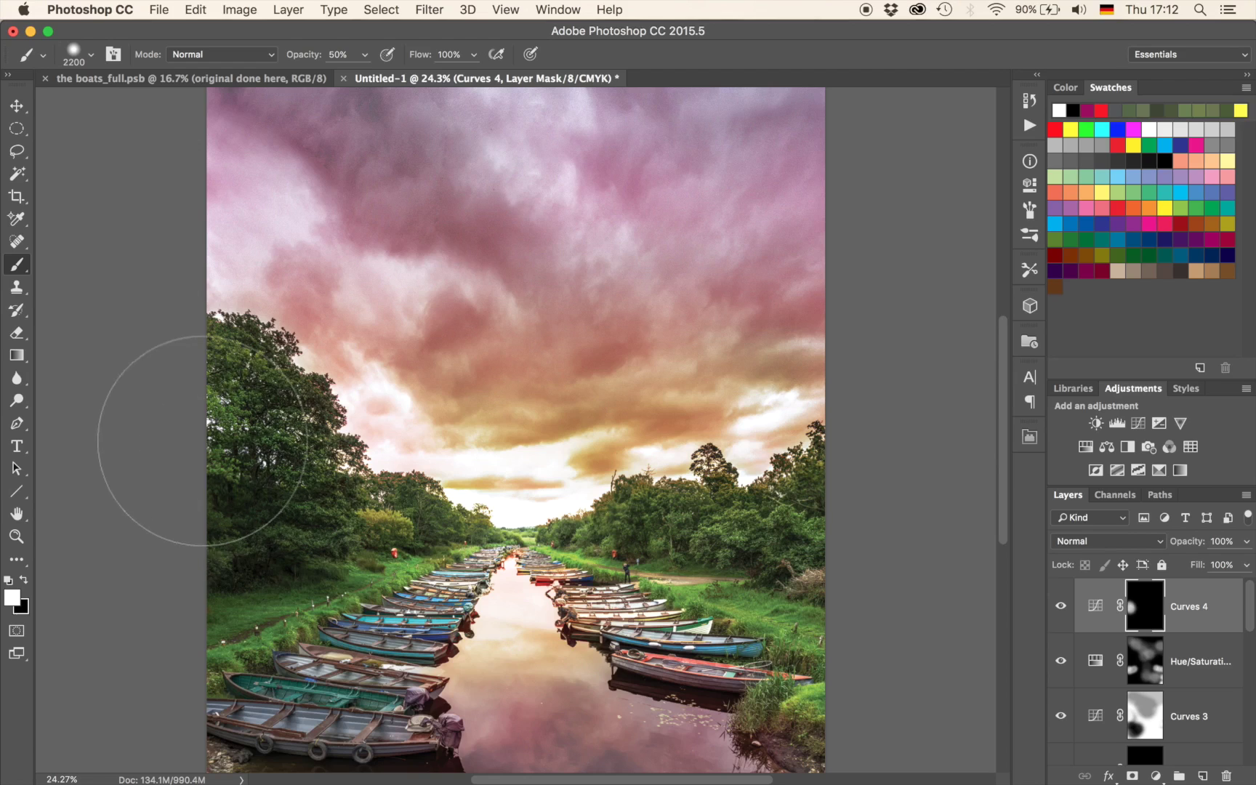
key("bracketleft")
key("bracketleft")
key("bracketleft")
key("bracketleft")
key("bracketleft")
key("bracketleft")
key("bracketleft")
key("bracketleft")
key("bracketleft")
key("bracketleft")
key("bracketleft")
key("bracketleft")
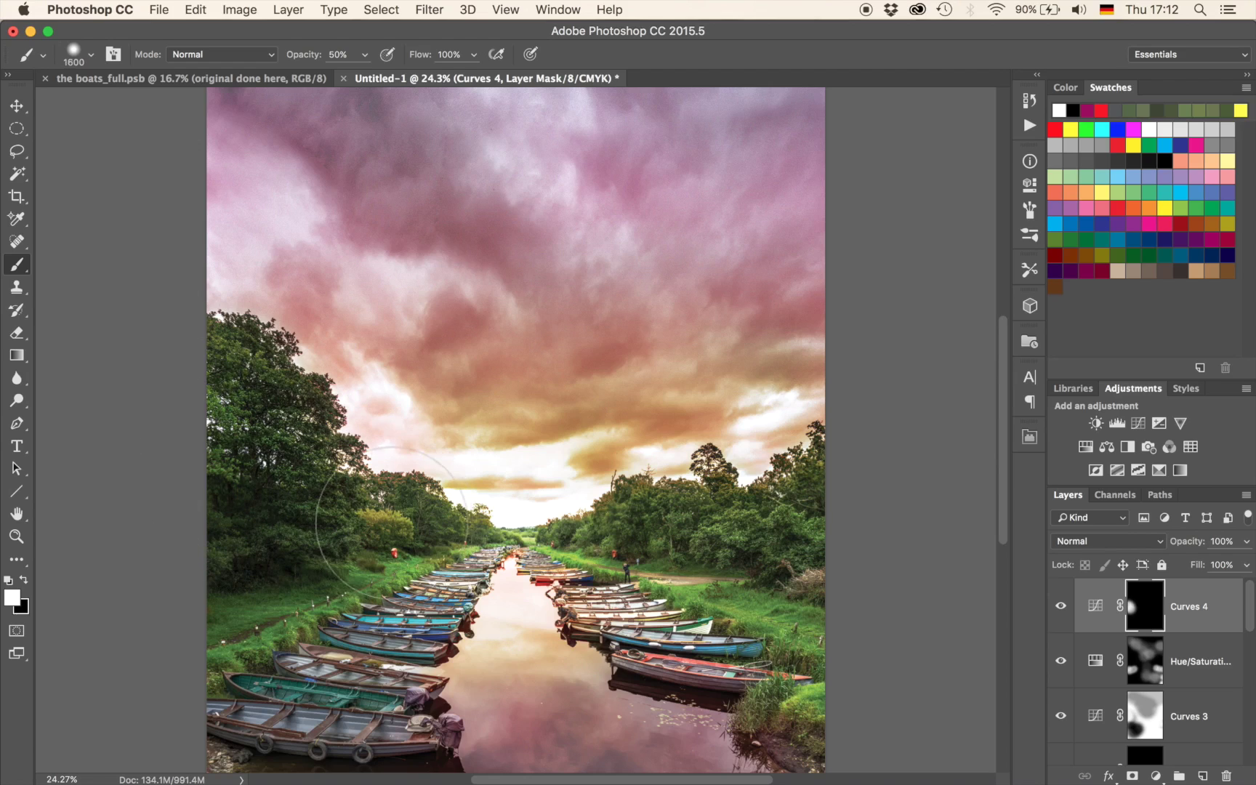
left_click(391, 523)
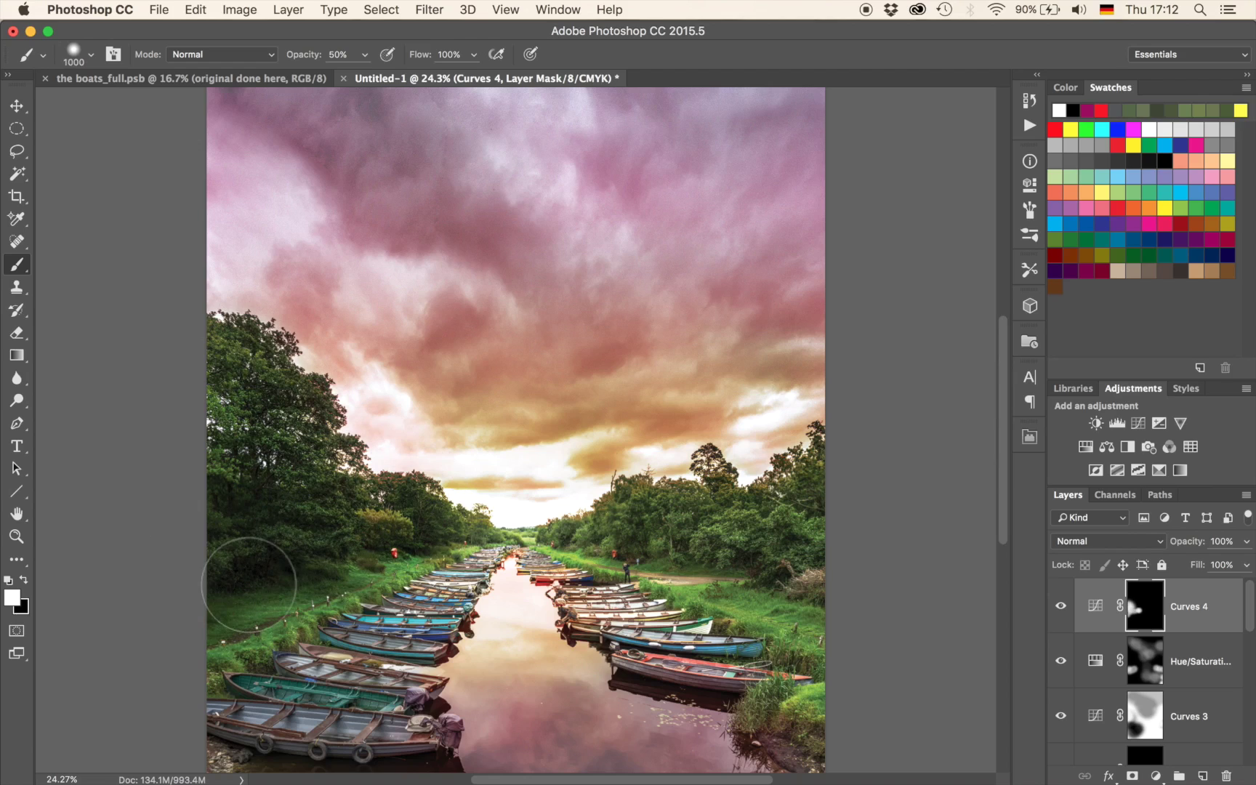
Paint white on Curves 4's mask with a 700 px brush at 50% opacity along the trees on the right bank.
key("bracketright")
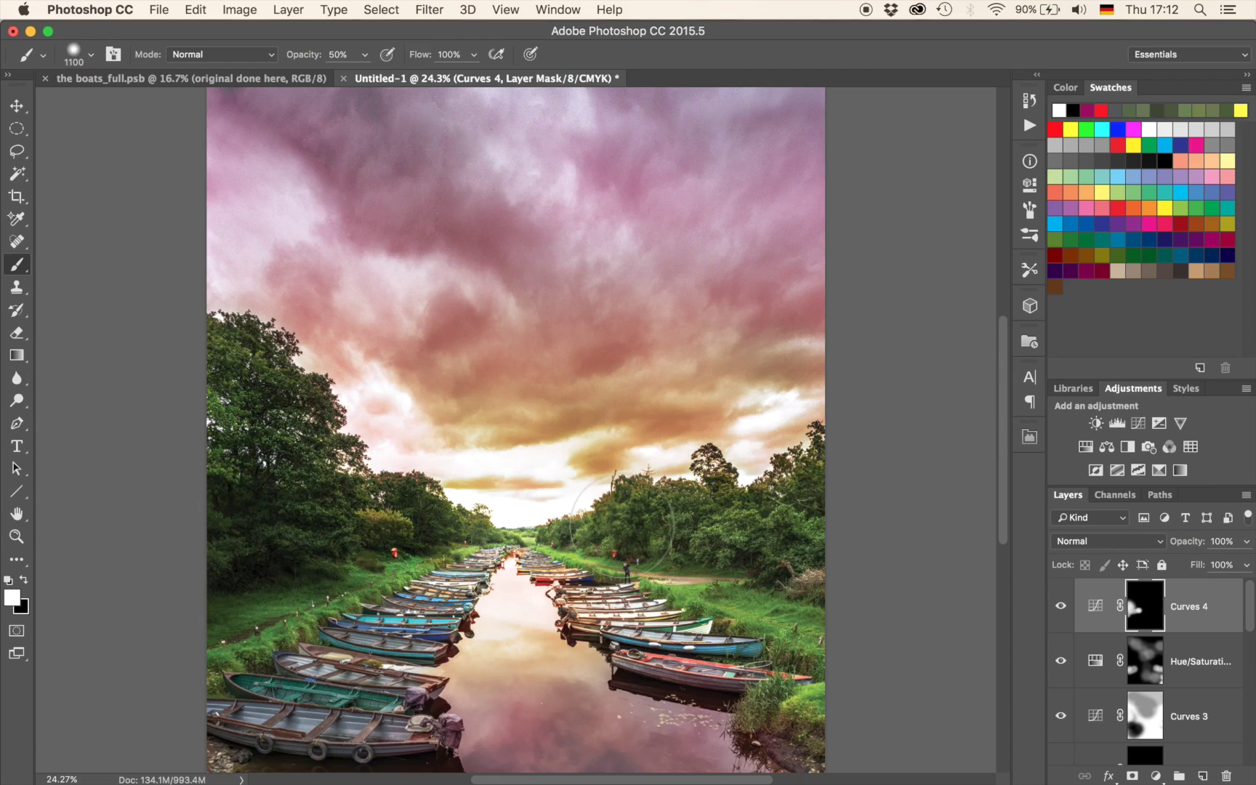
key("bracketleft")
key("bracketleft")
key("bracketleft")
key("bracketleft")
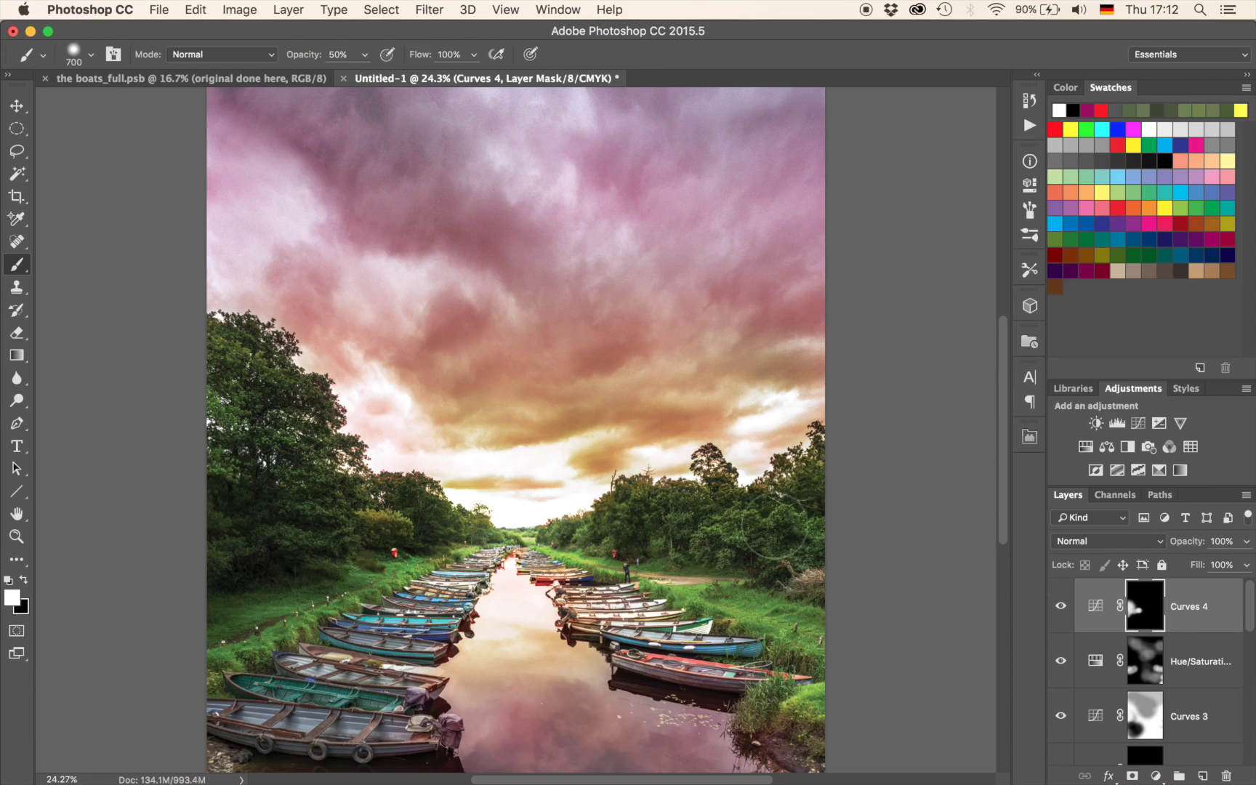
mouse_move(836, 461)
left_mouse_down()
mouse_move(723, 534)
mouse_move(601, 536)
left_mouse_up()
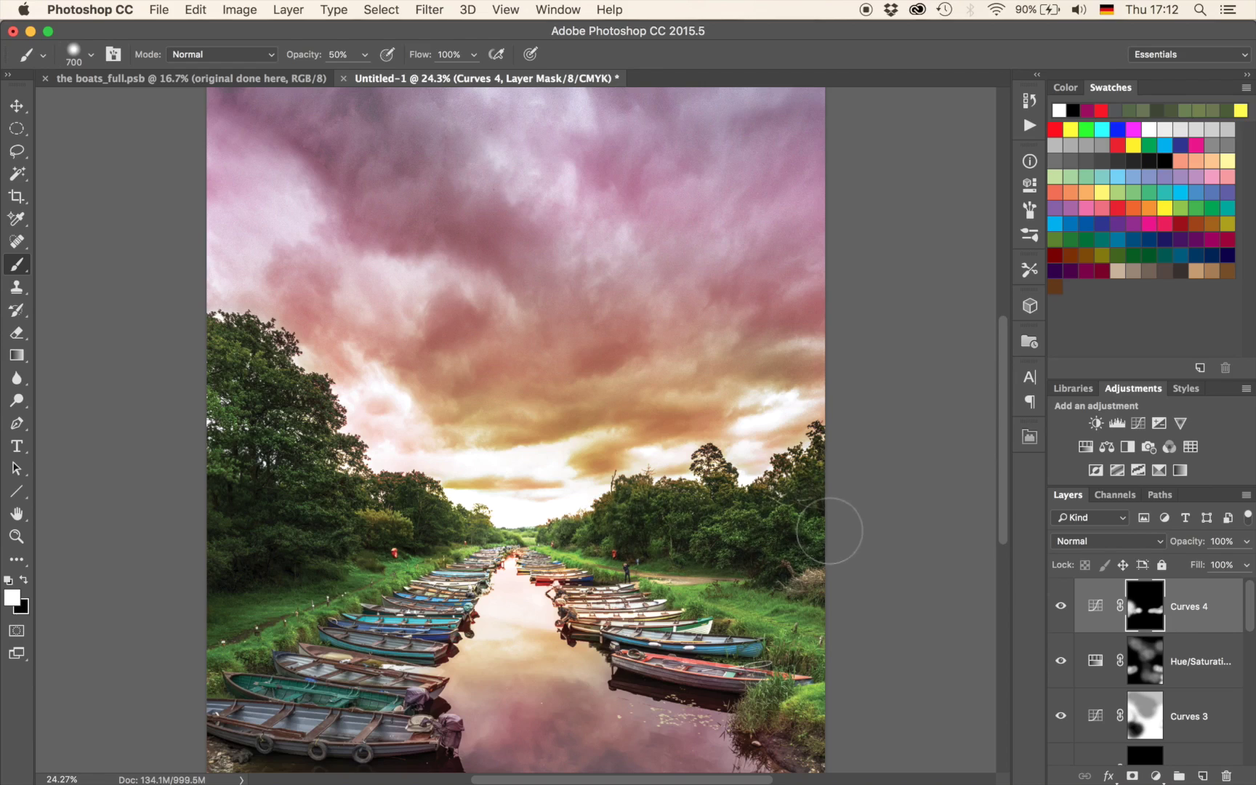
Paint white on Curves 4's mask with the 700 px brush over the grass and shallows in the photo's lower corners.
scroll(745, 534, "down", 5)
scroll(745, 534, "right", 2)
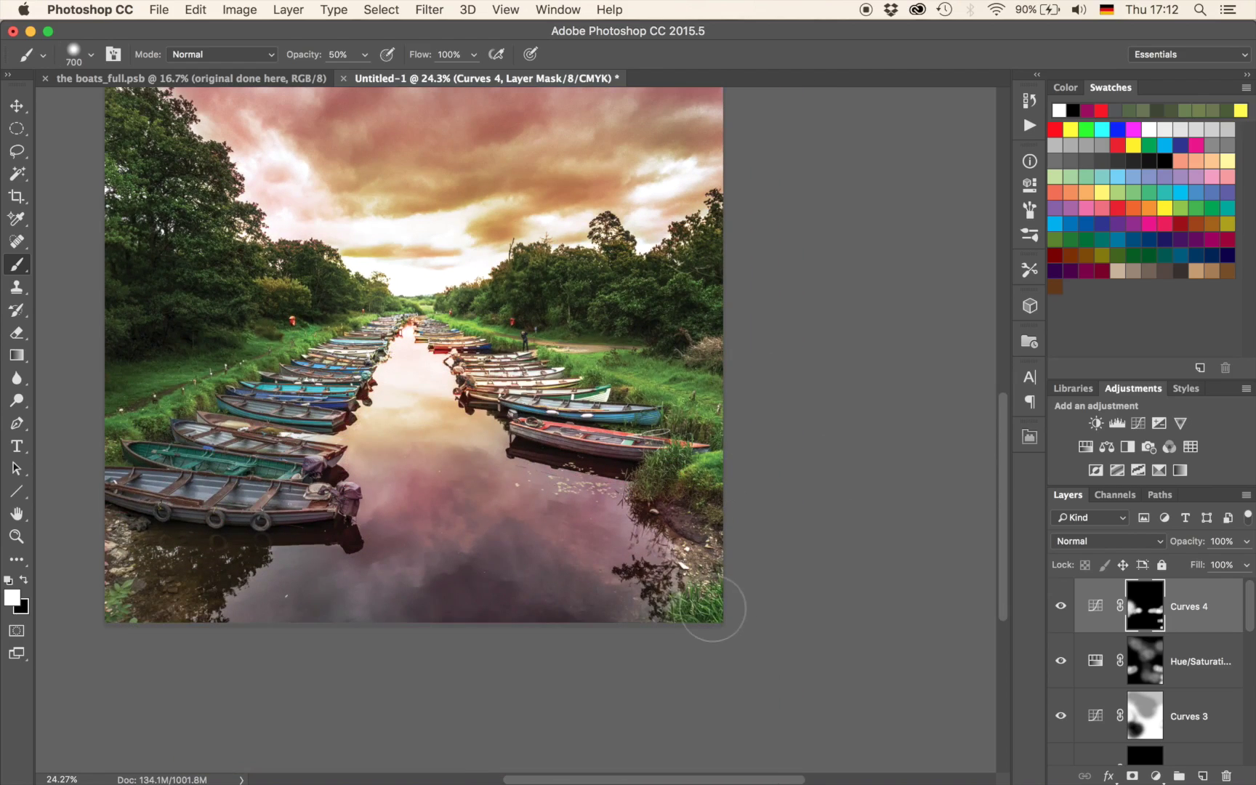
scroll(713, 609, "left", 3)
scroll(711, 591, "down", 1)
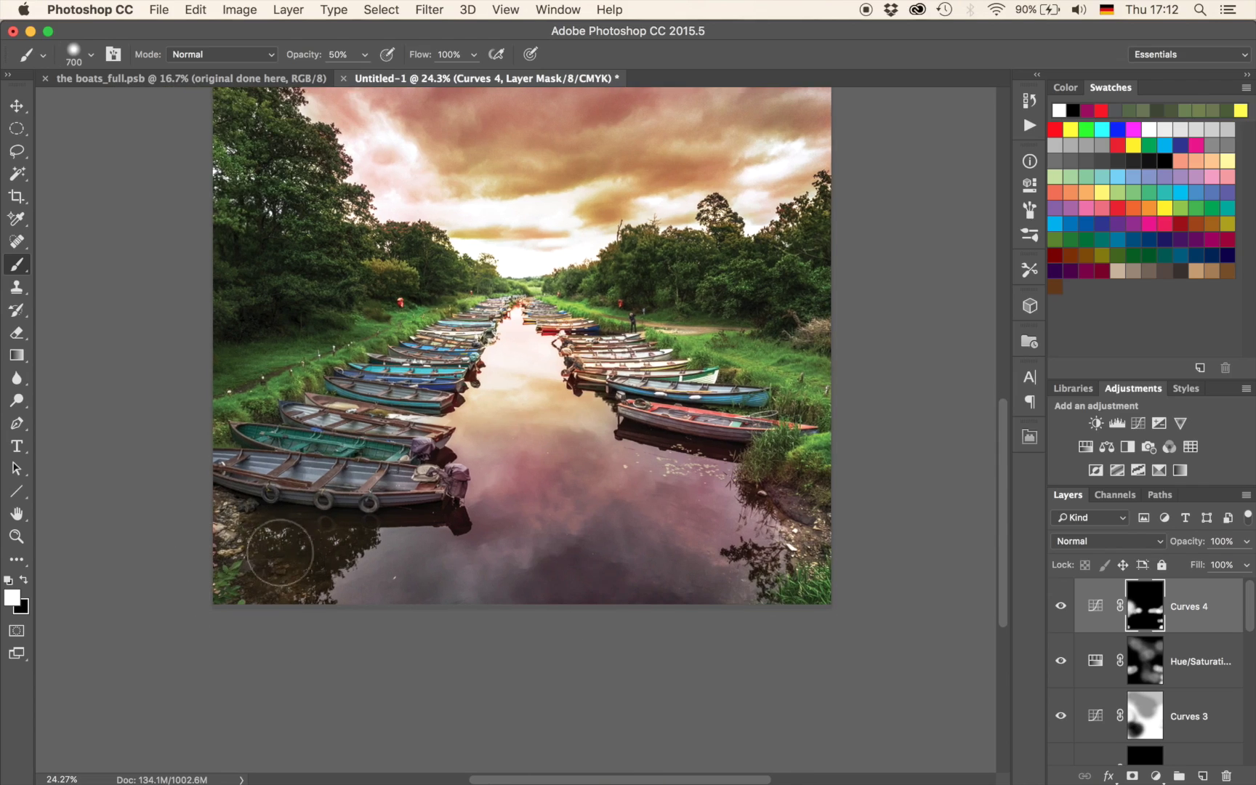
scroll(809, 584, "down", 1)
scroll(809, 584, "down", 2)
scroll(809, 583, "up", 1)
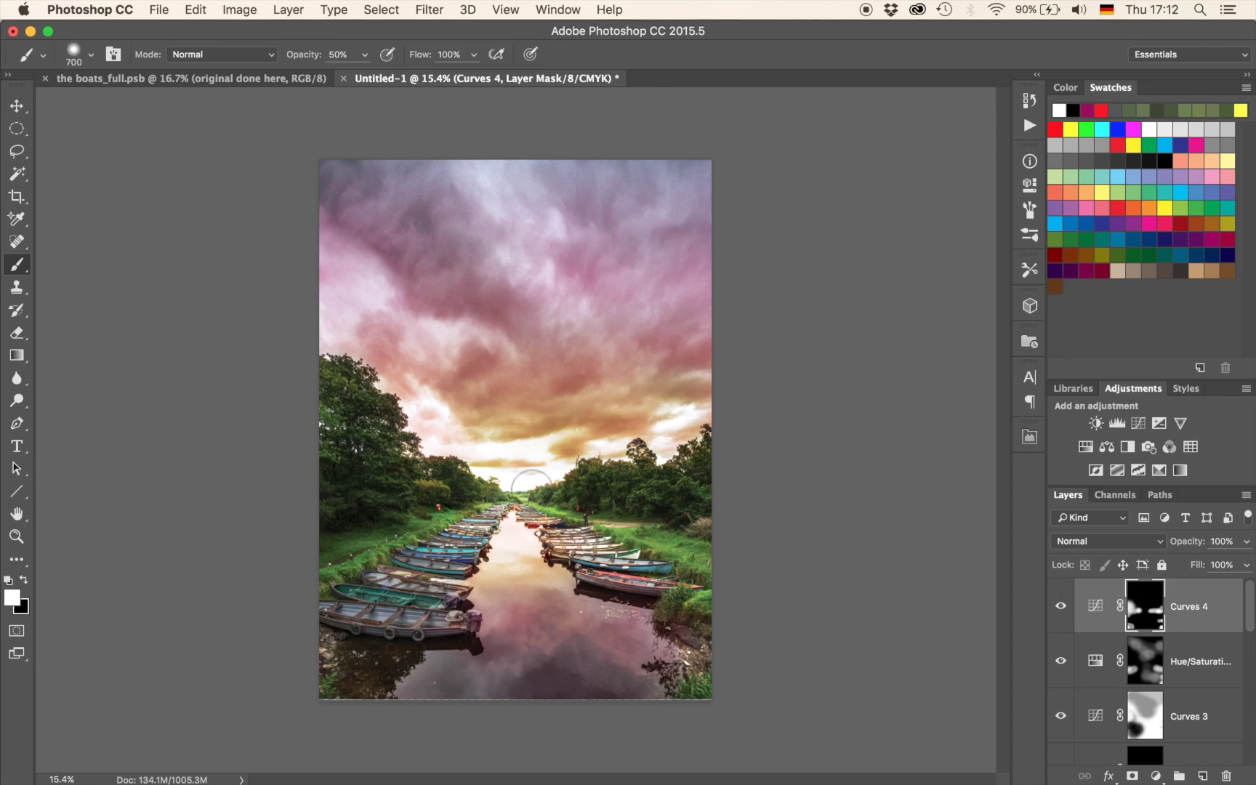
Add a fifth Curves adjustment above Curves 4 and pull the RGB curve's midtones moderately down.
left_click(1138, 423)
left_click_drag(883, 337, 891, 348)
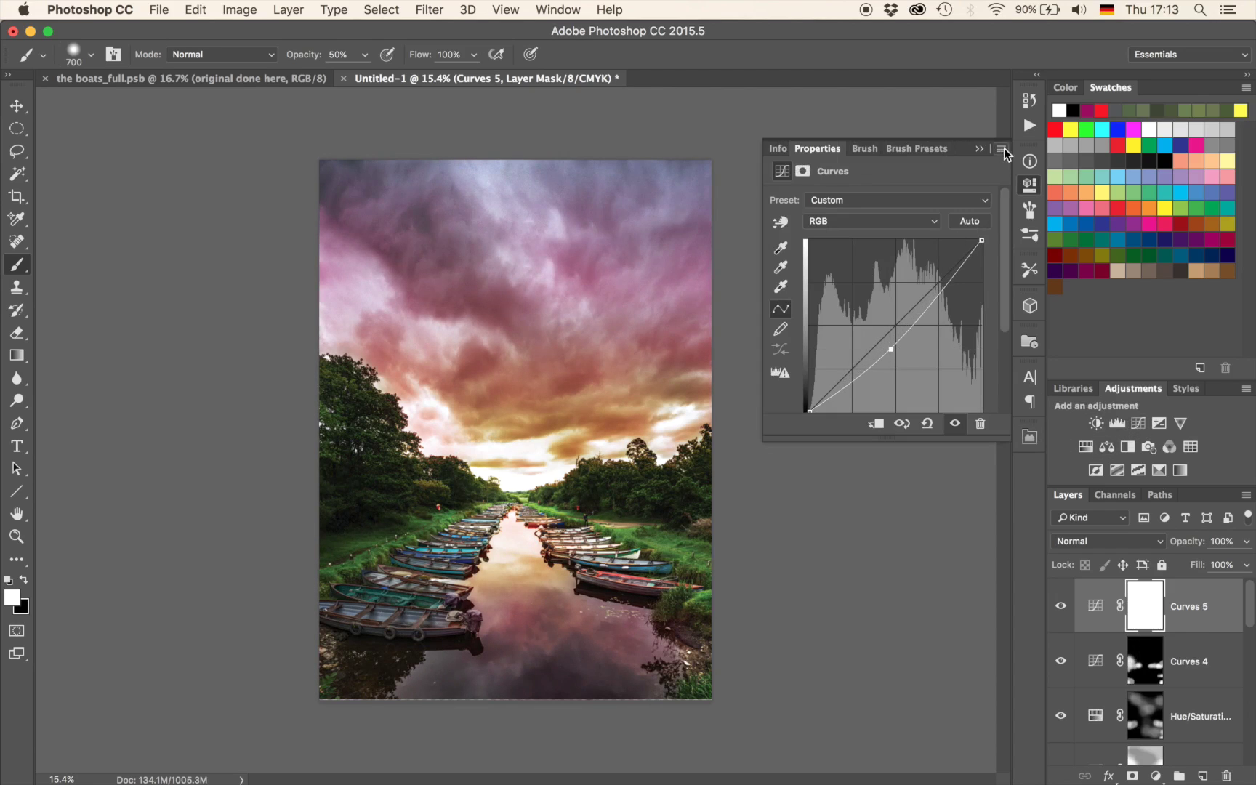
left_click(979, 148)
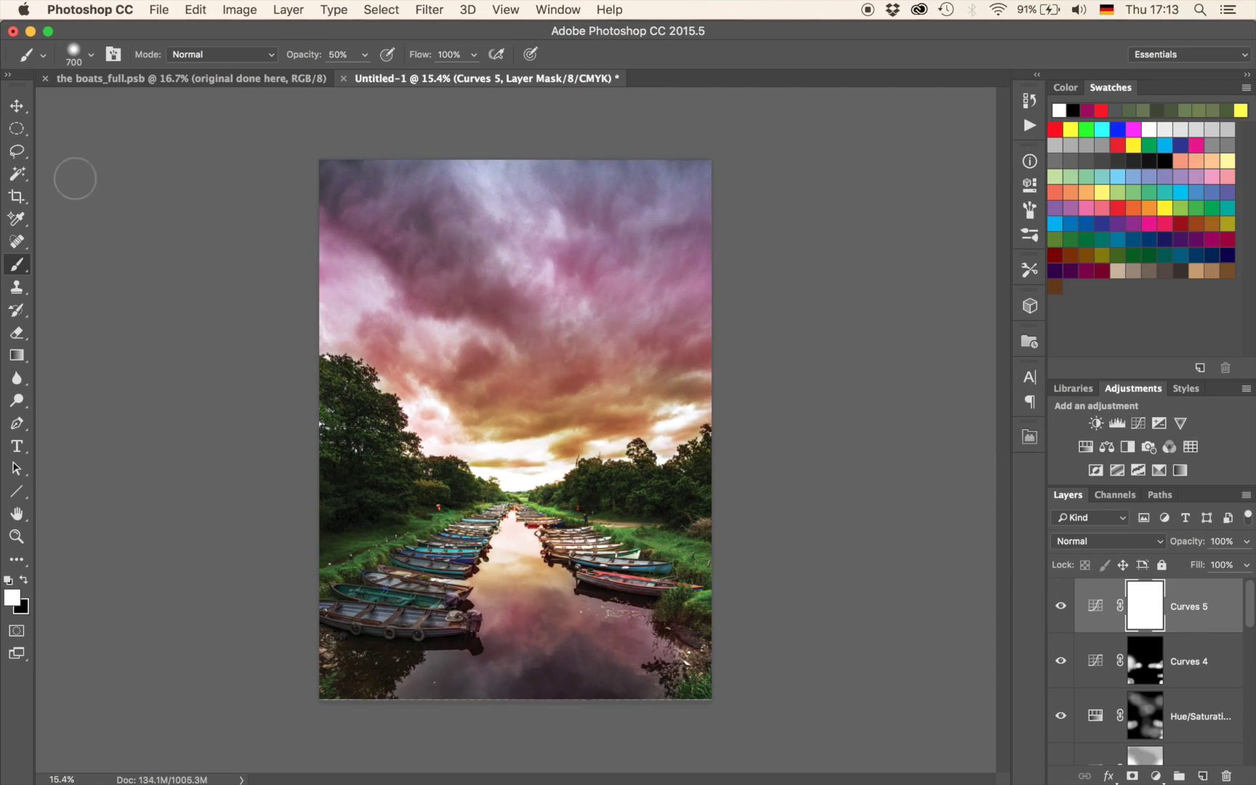
Draw a tall elliptical selection around the middle of the photo, from the lower clouds to the foreground water.
key("m")
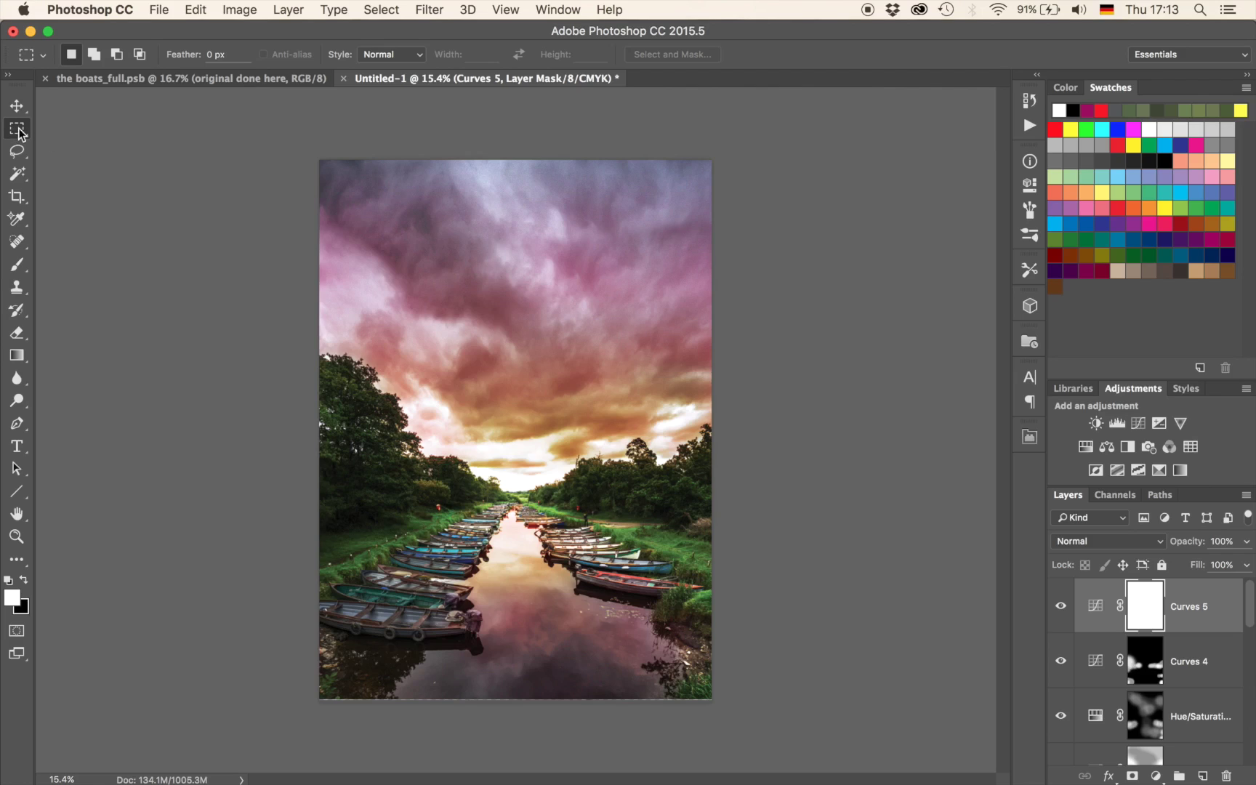
key("shift+m")
left_click_drag(423, 320, 617, 676)
mouse_move(585, 592)
left_mouse_down()
mouse_move(578, 573)
mouse_move(575, 595)
left_mouse_up()
Fill the ellipse on Curves 5's mask with black at 100% opacity in Normal mode, and deselect.
key("shift+BackSpace")
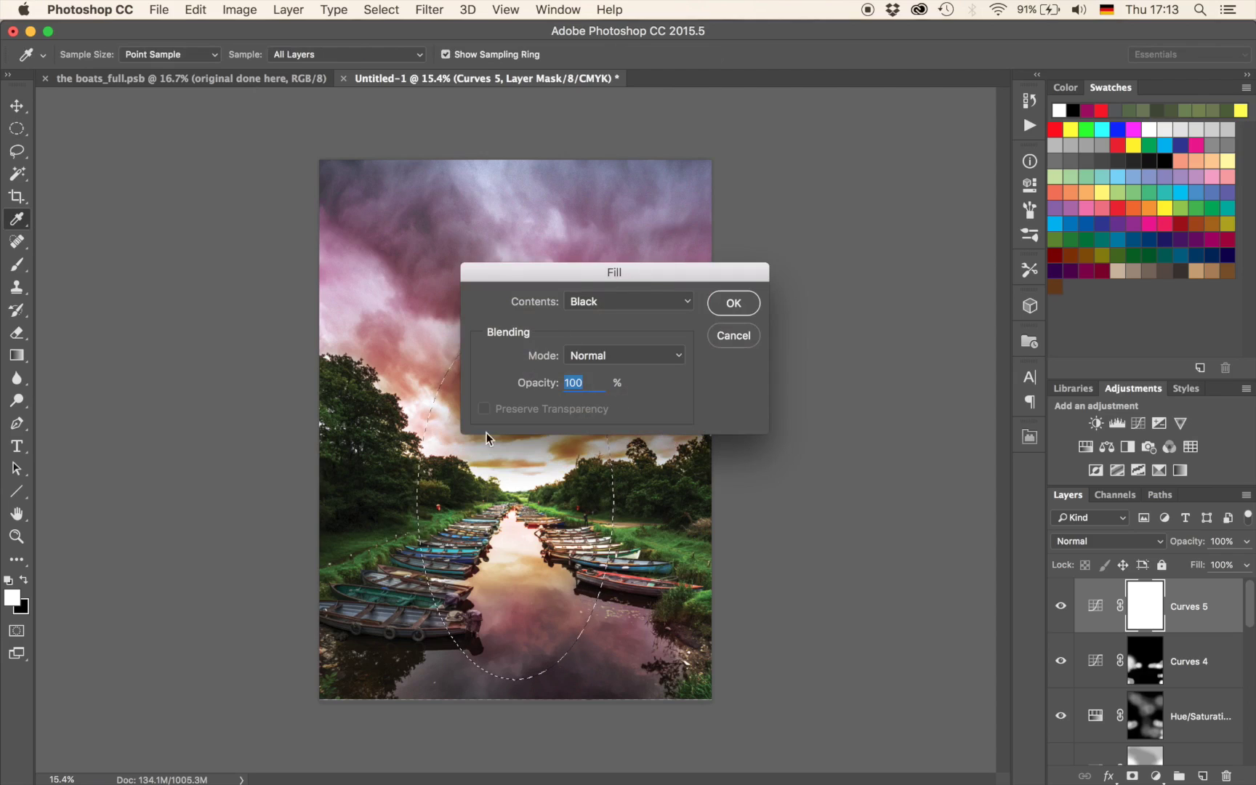
left_click(720, 302)
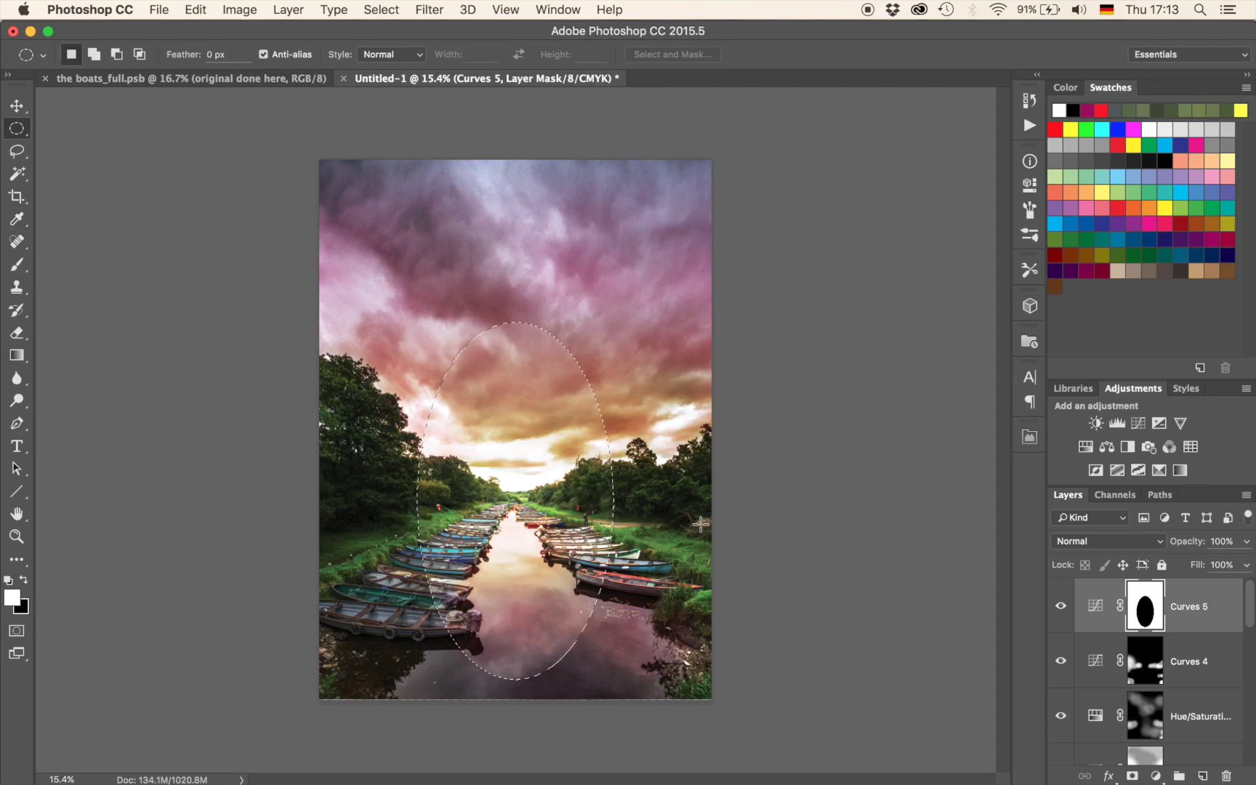
key("super+d")
Soften the Curves 5 mask with a Gaussian Blur of 553.2 pixels radius and compare the photo with and without the layer.
left_click(423, 9)
mouse_move(459, 218)
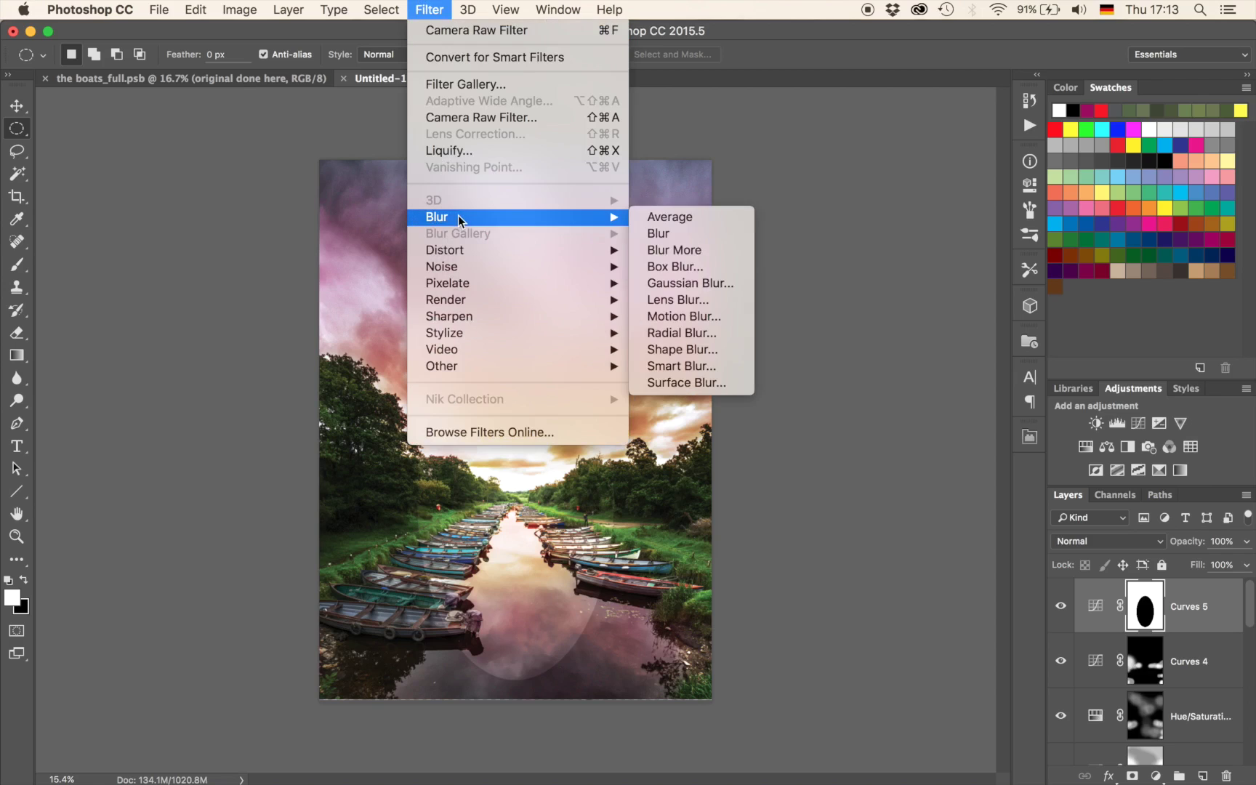
left_click(692, 284)
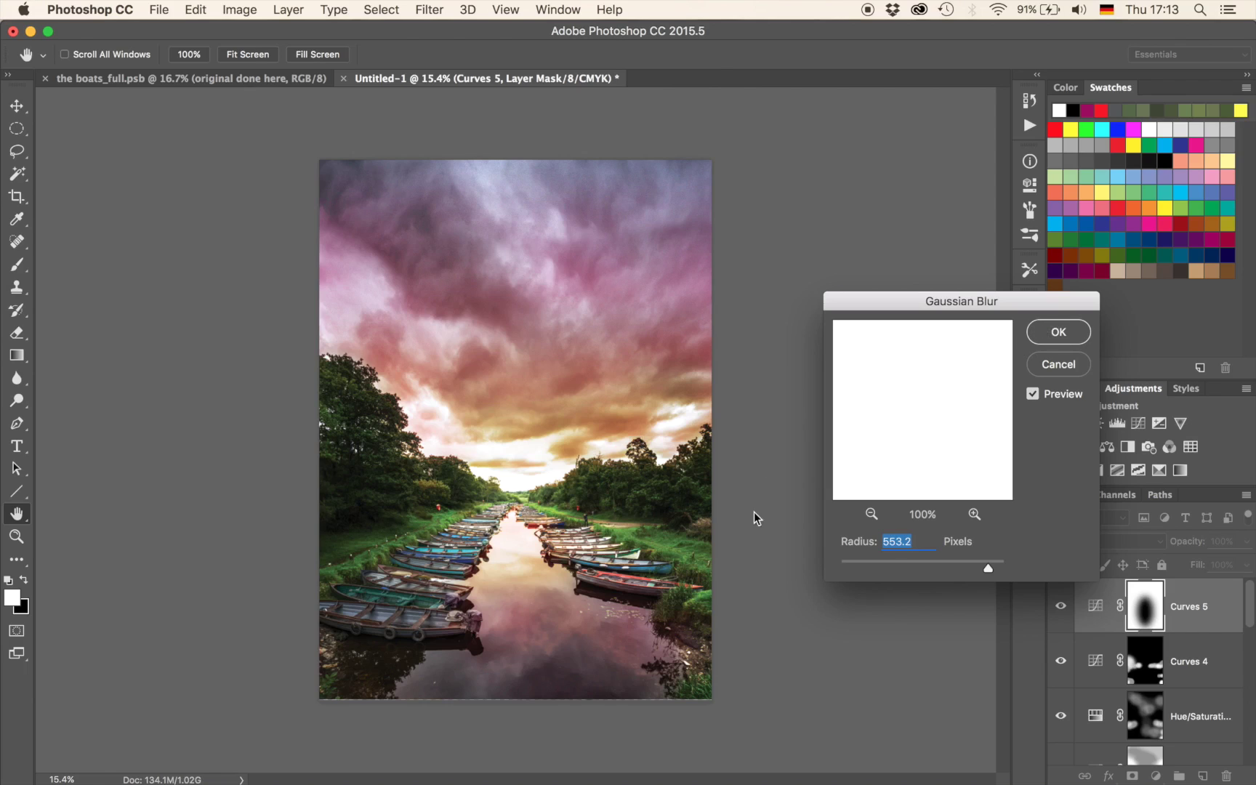
key("Return")
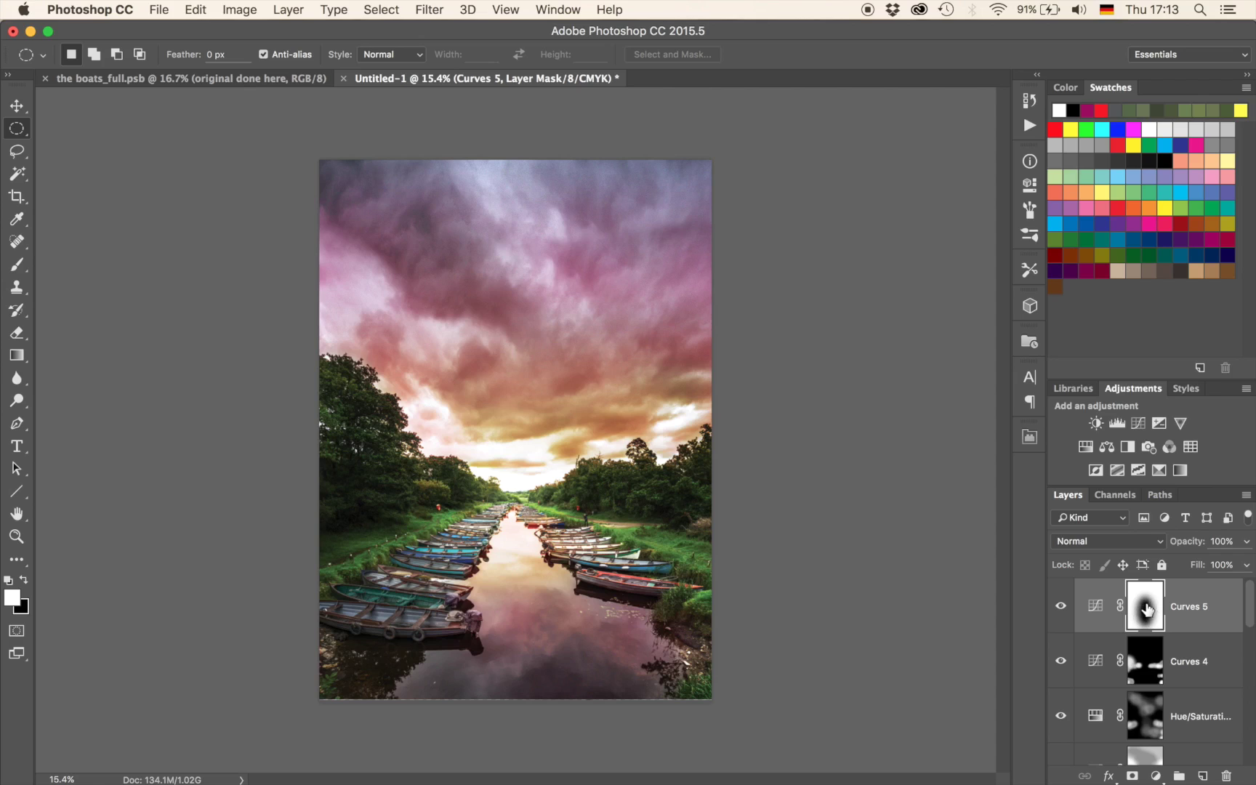
left_click(1062, 606)
left_click(1062, 606)
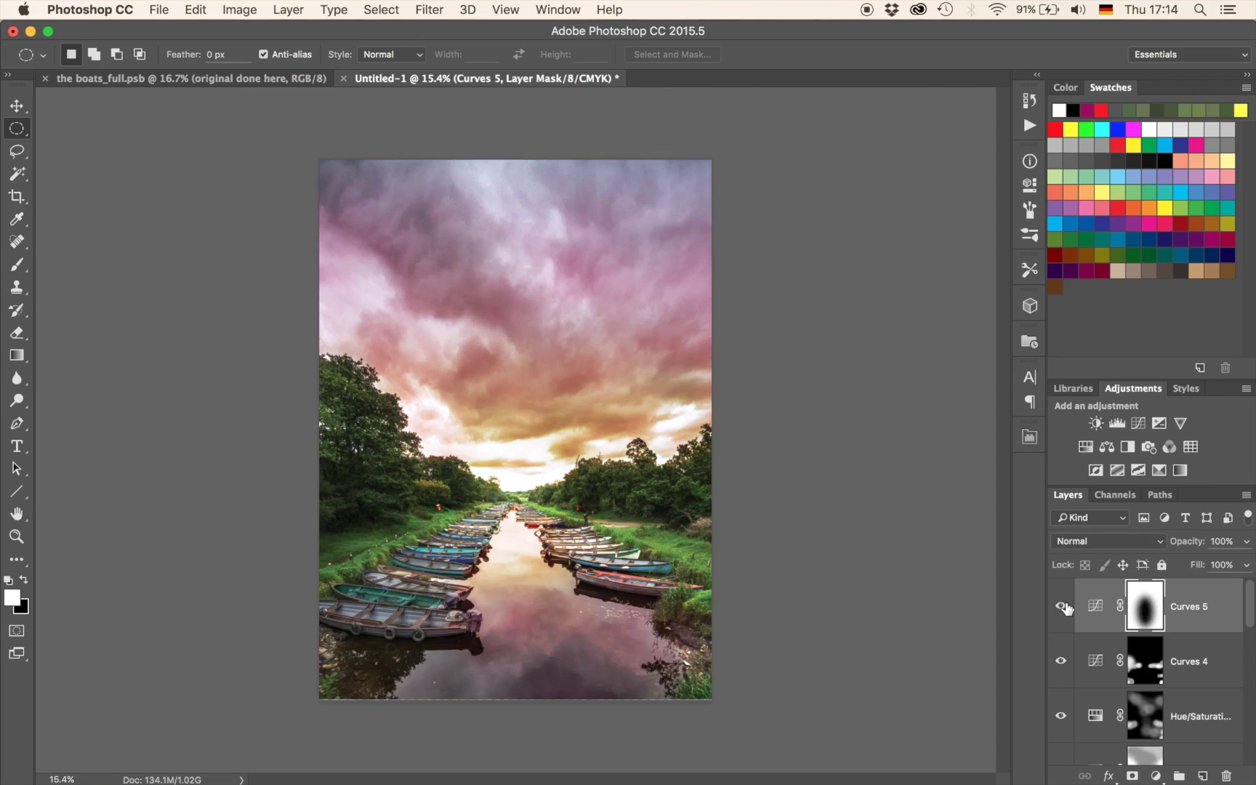
left_click(1063, 607)
left_click(1062, 607)
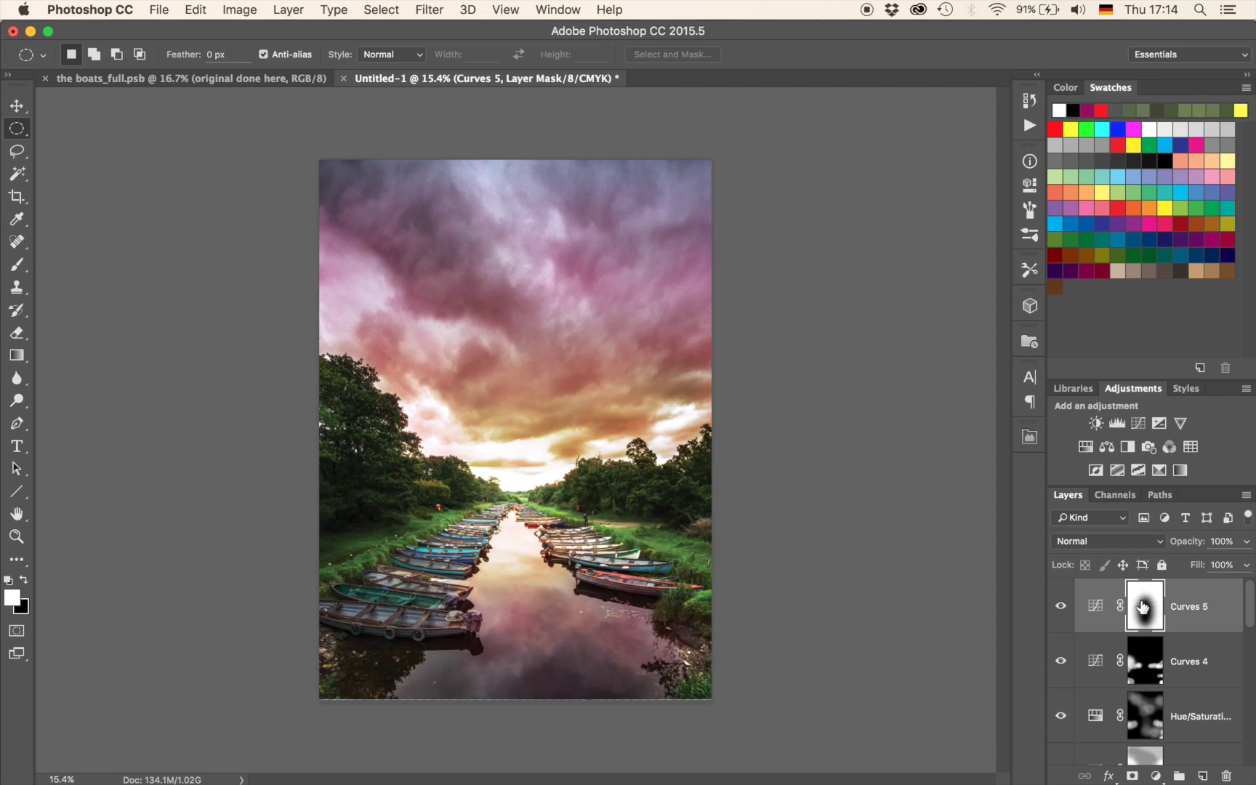
Paint black on Curves 5's mask over the boats and both banks with a 1300 px brush at 50% opacity, and enlarge the brush to 1500 px.
key("b")
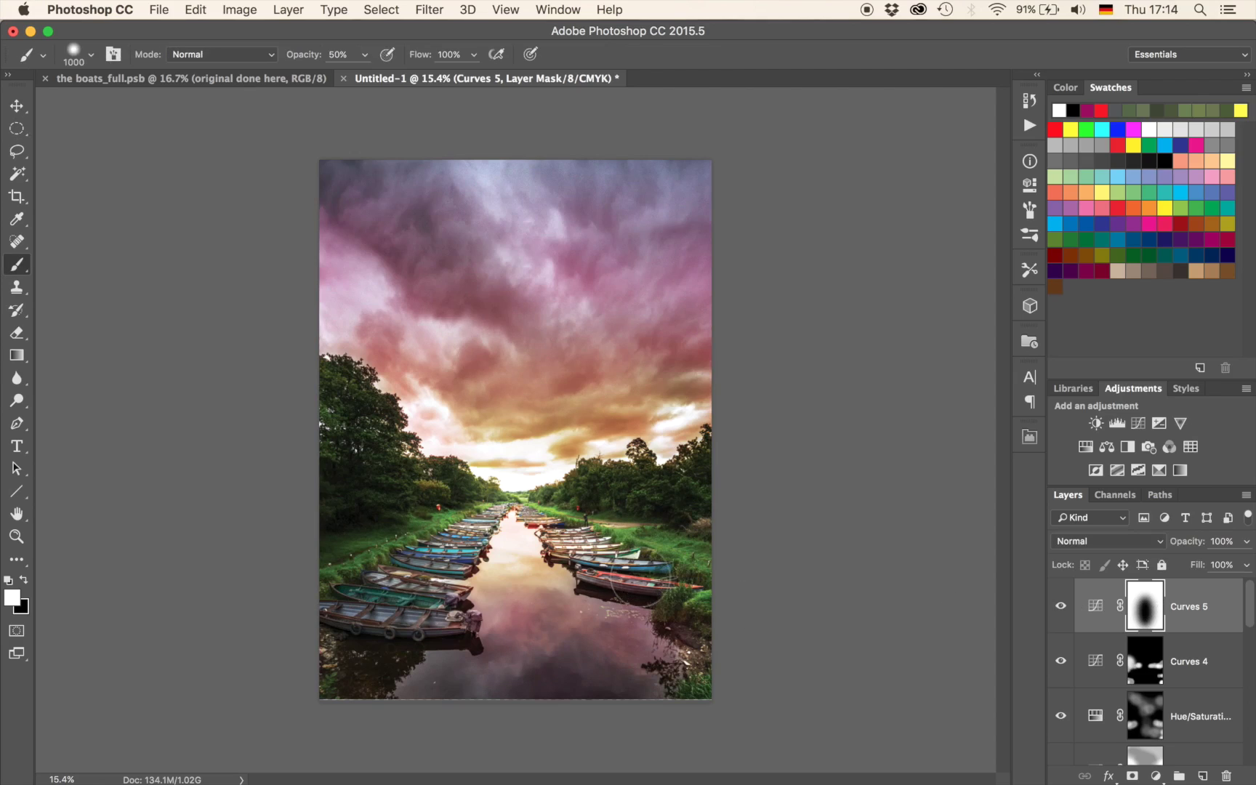
key("bracketleft")
key("bracketleft")
key("bracketleft")
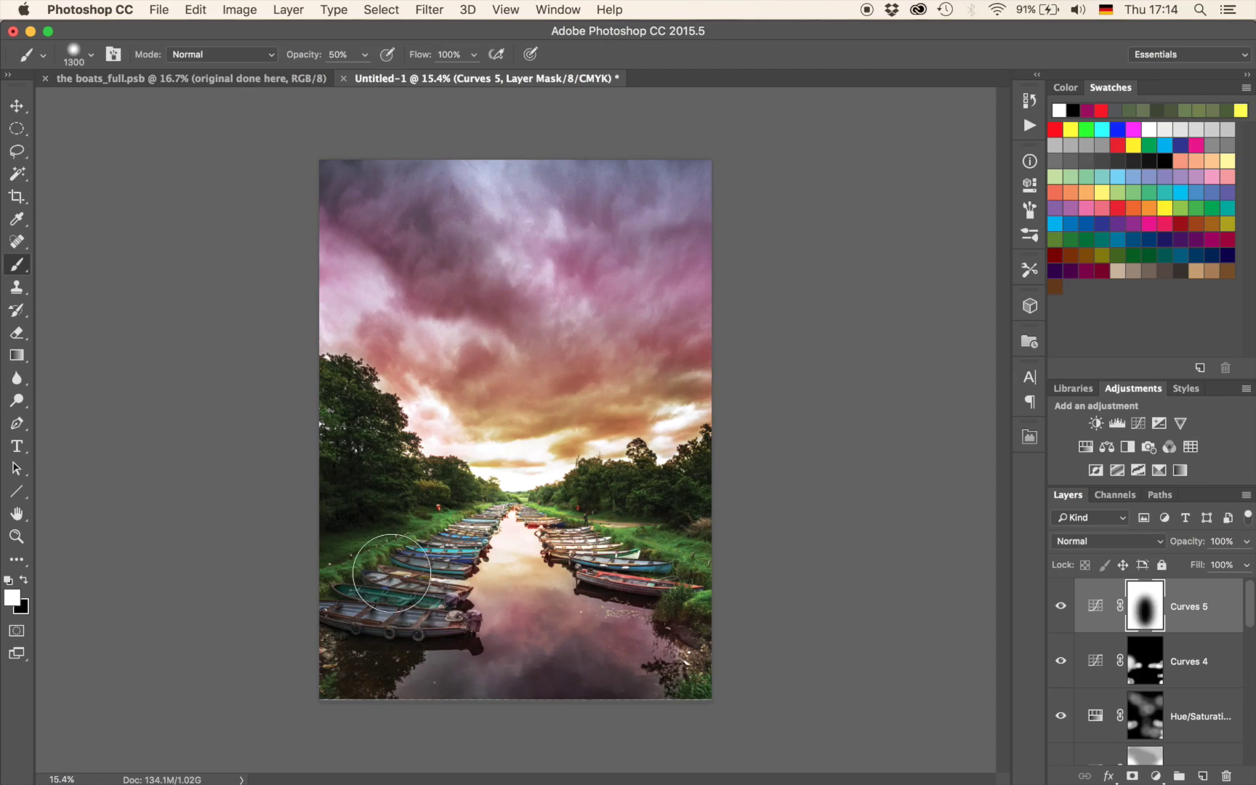
key("x")
mouse_move(402, 585)
left_mouse_down()
mouse_move(362, 596)
mouse_move(419, 619)
mouse_move(407, 592)
mouse_move(378, 611)
mouse_move(349, 576)
mouse_move(383, 557)
left_mouse_up()
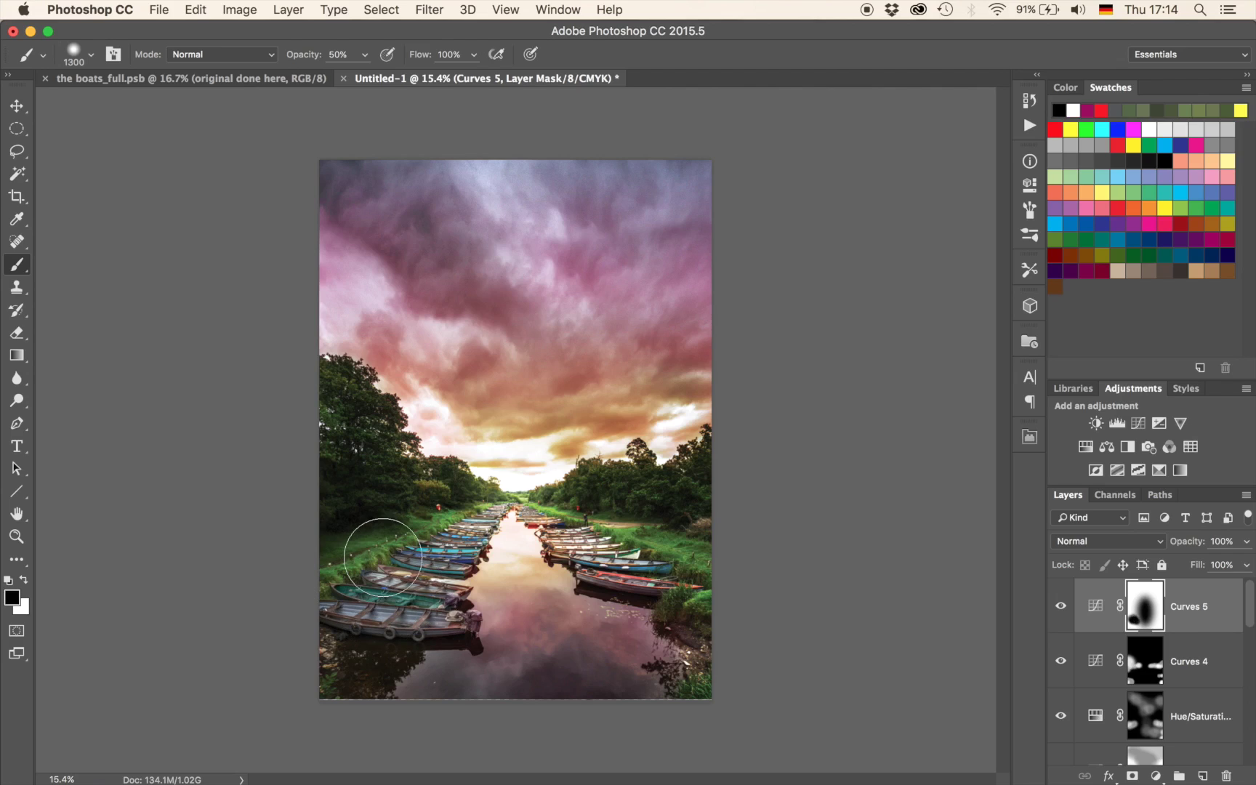
left_click(697, 546)
left_click(622, 579)
left_click(596, 555)
mouse_move(429, 628)
left_mouse_down()
mouse_move(358, 637)
mouse_move(358, 608)
mouse_move(388, 582)
left_mouse_up()
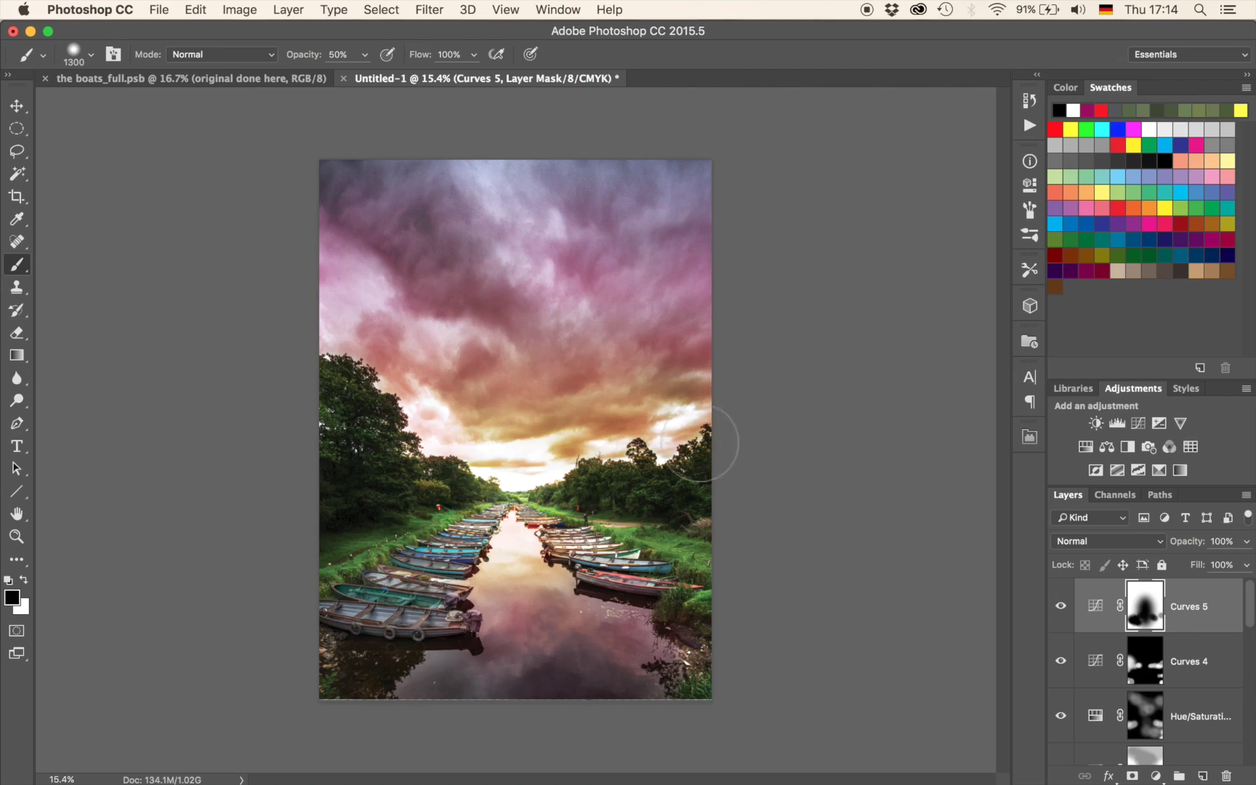
key("bracketright")
key("bracketright")
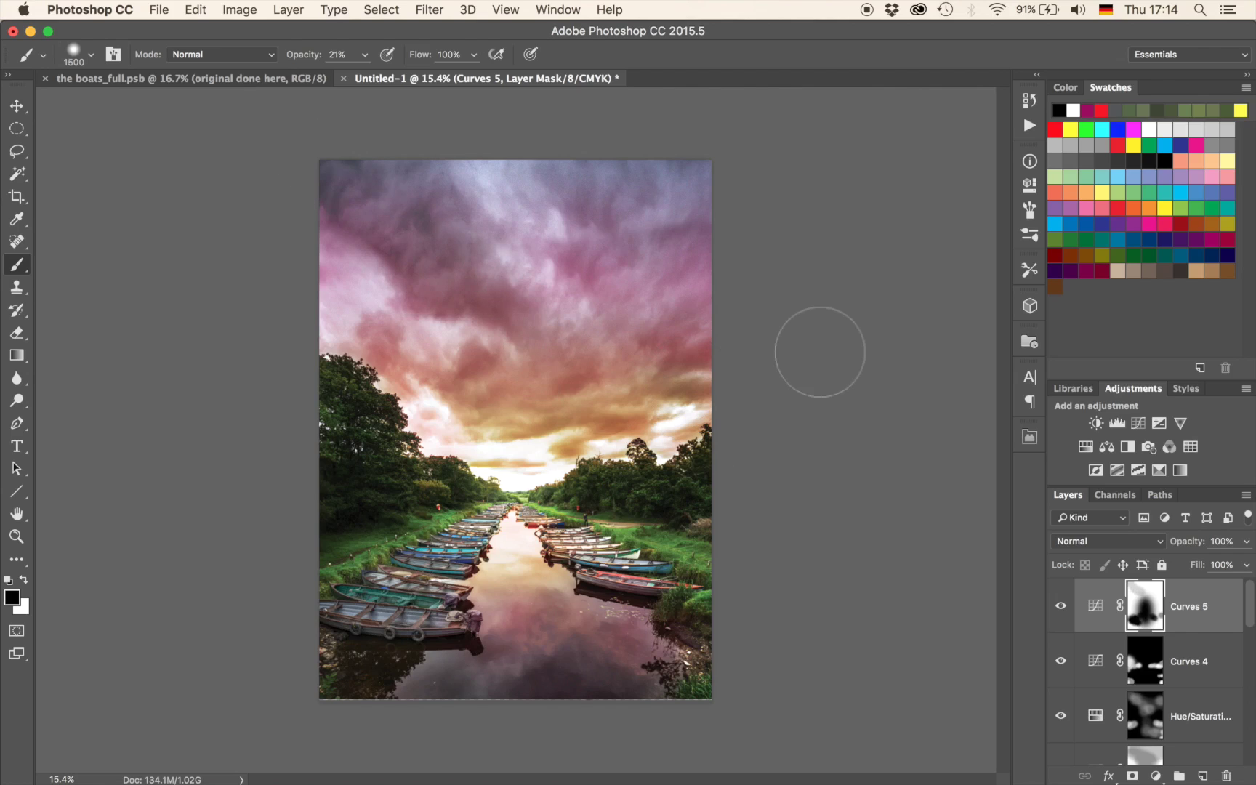
Examine the grain in the clouds up close across the whole sky.
scroll(620, 346, "up", 5)
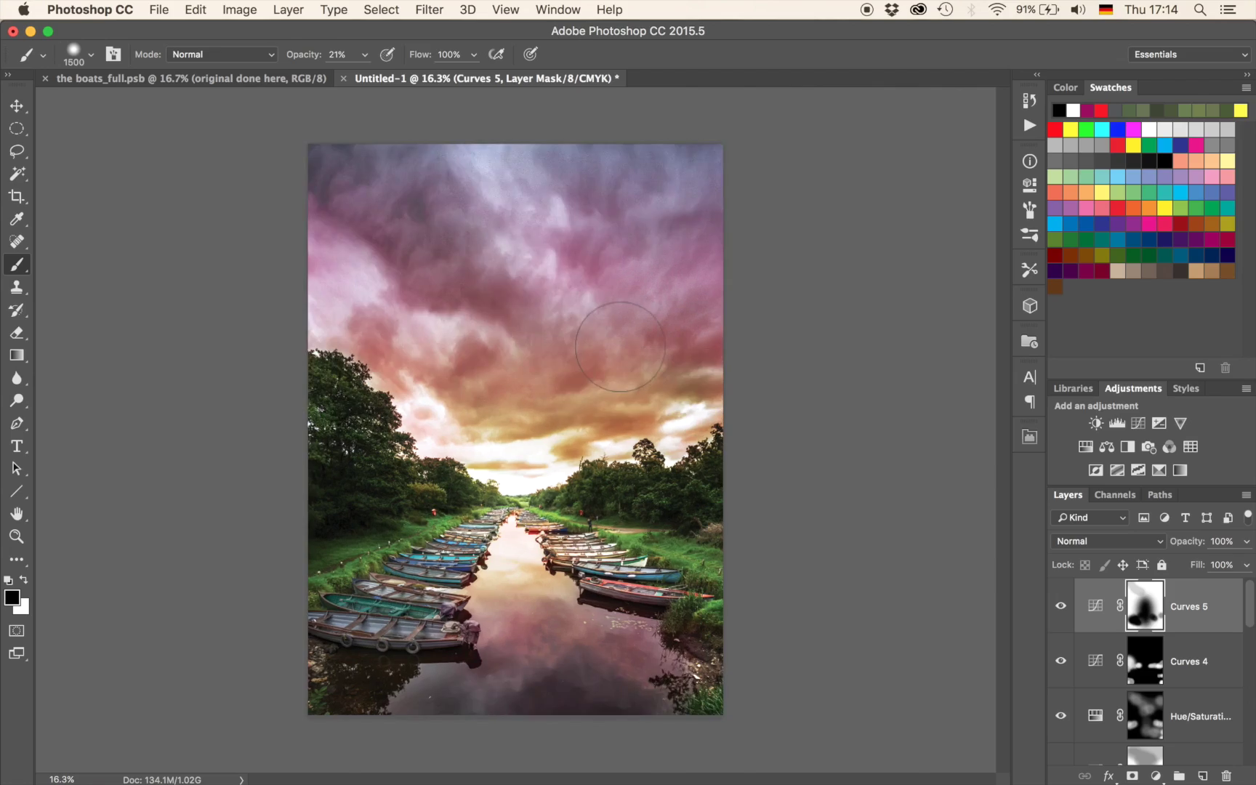
scroll(620, 347, "up", 10)
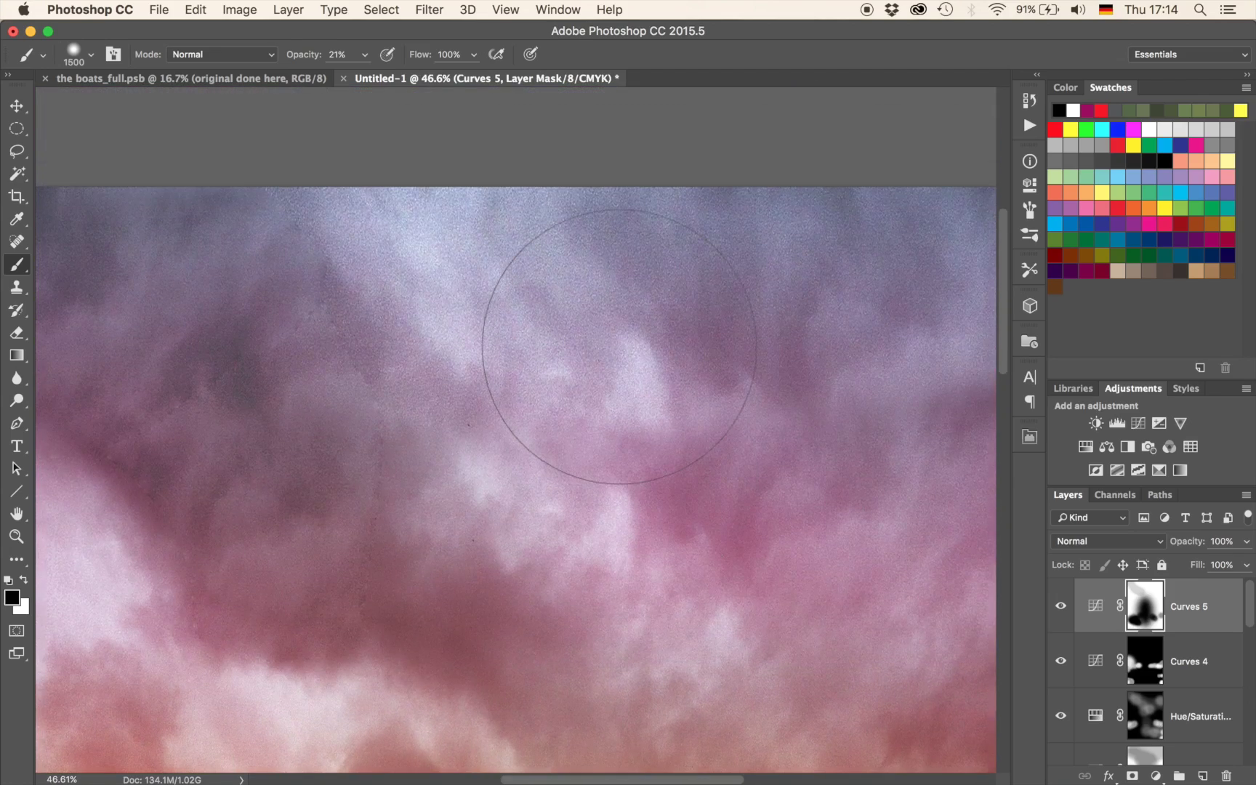
scroll(620, 347, "down", 15)
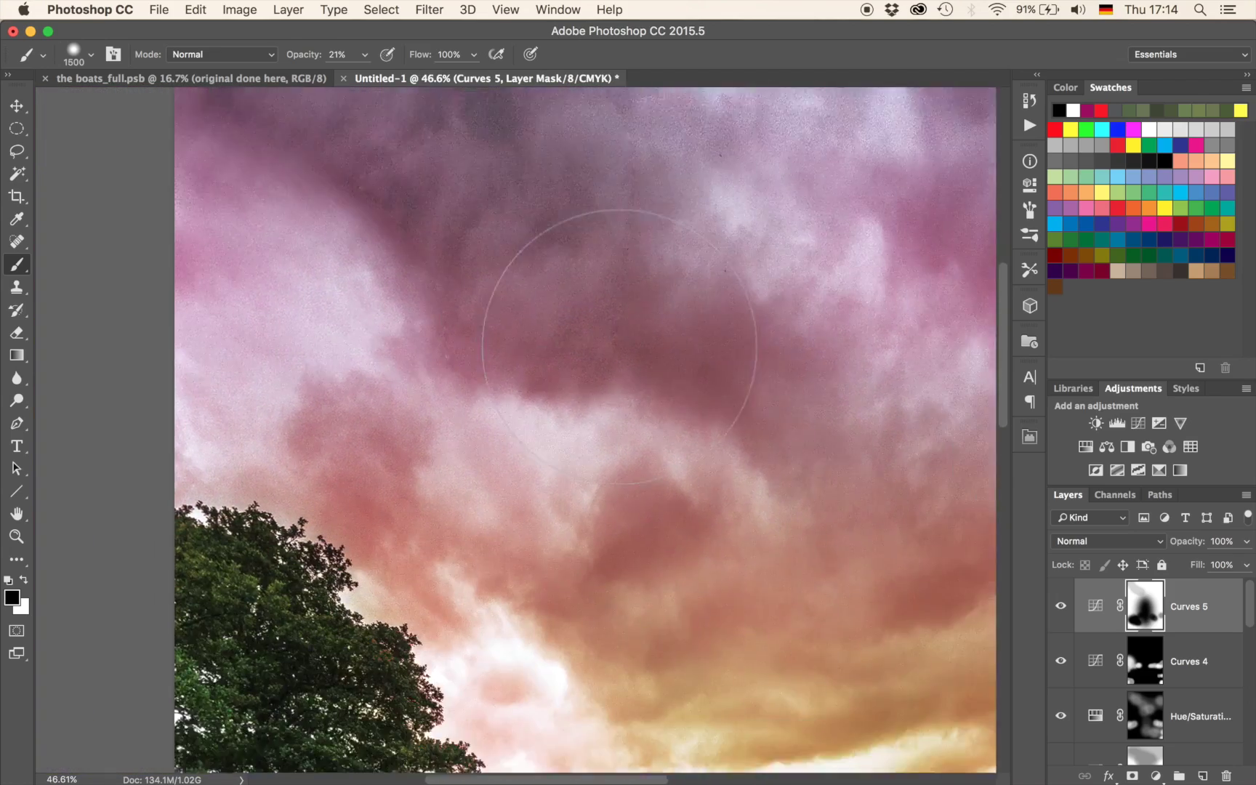
scroll(620, 347, "up", 10)
scroll(619, 346, "right", 2)
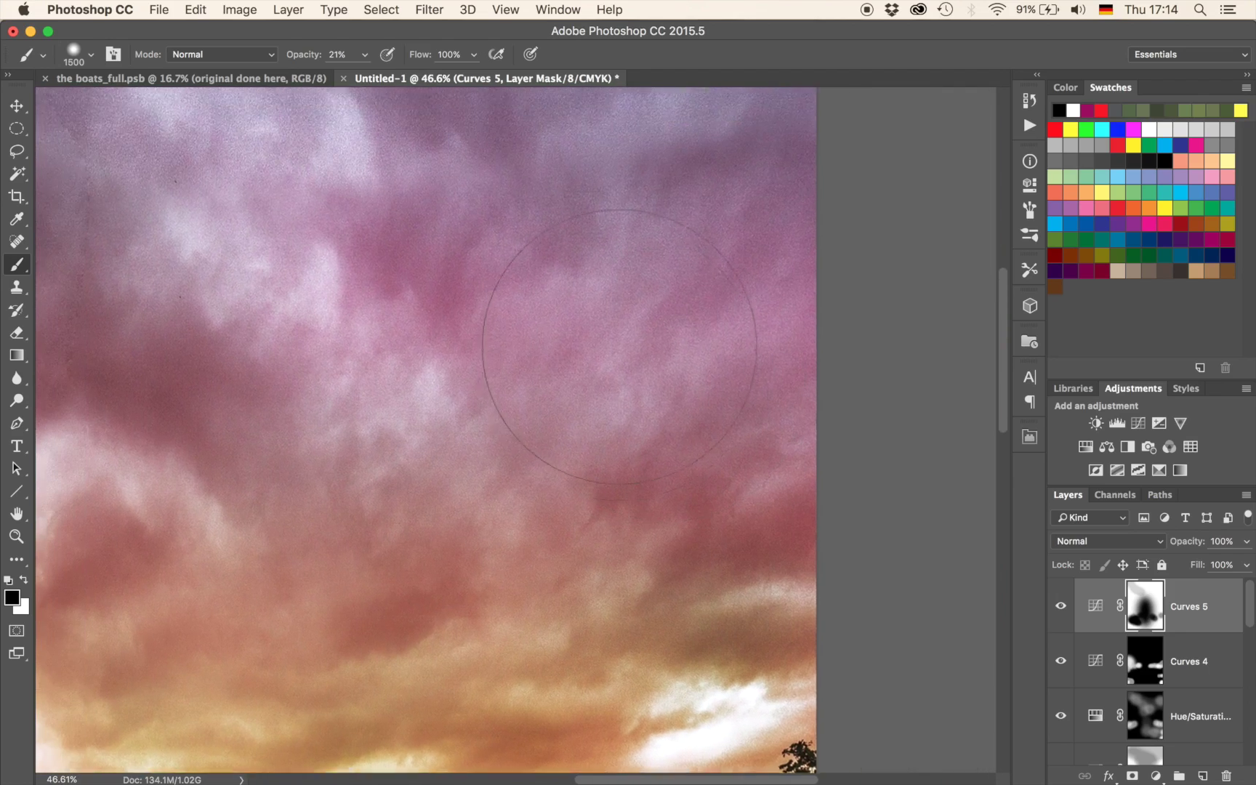
scroll(620, 347, "up", 1)
scroll(620, 346, "left", 5)
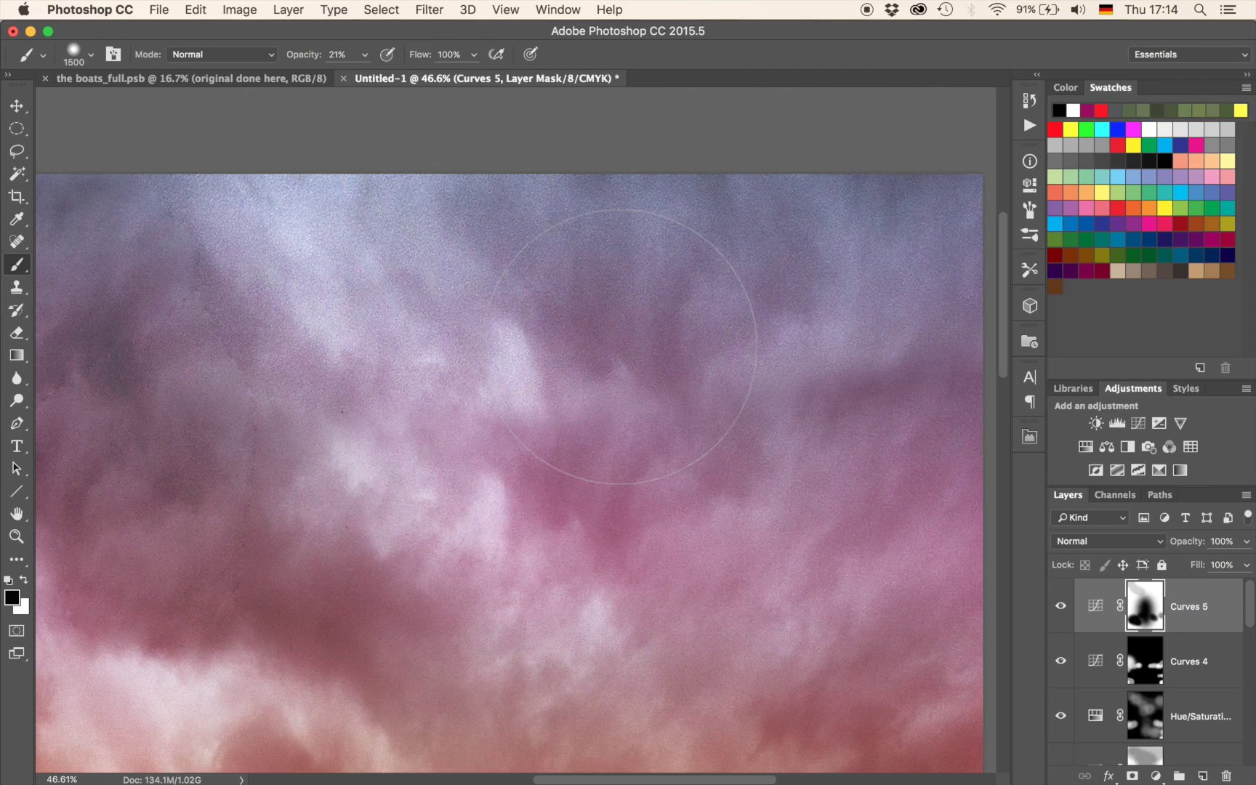
scroll(620, 347, "down", 3)
scroll(619, 345, "down", 4)
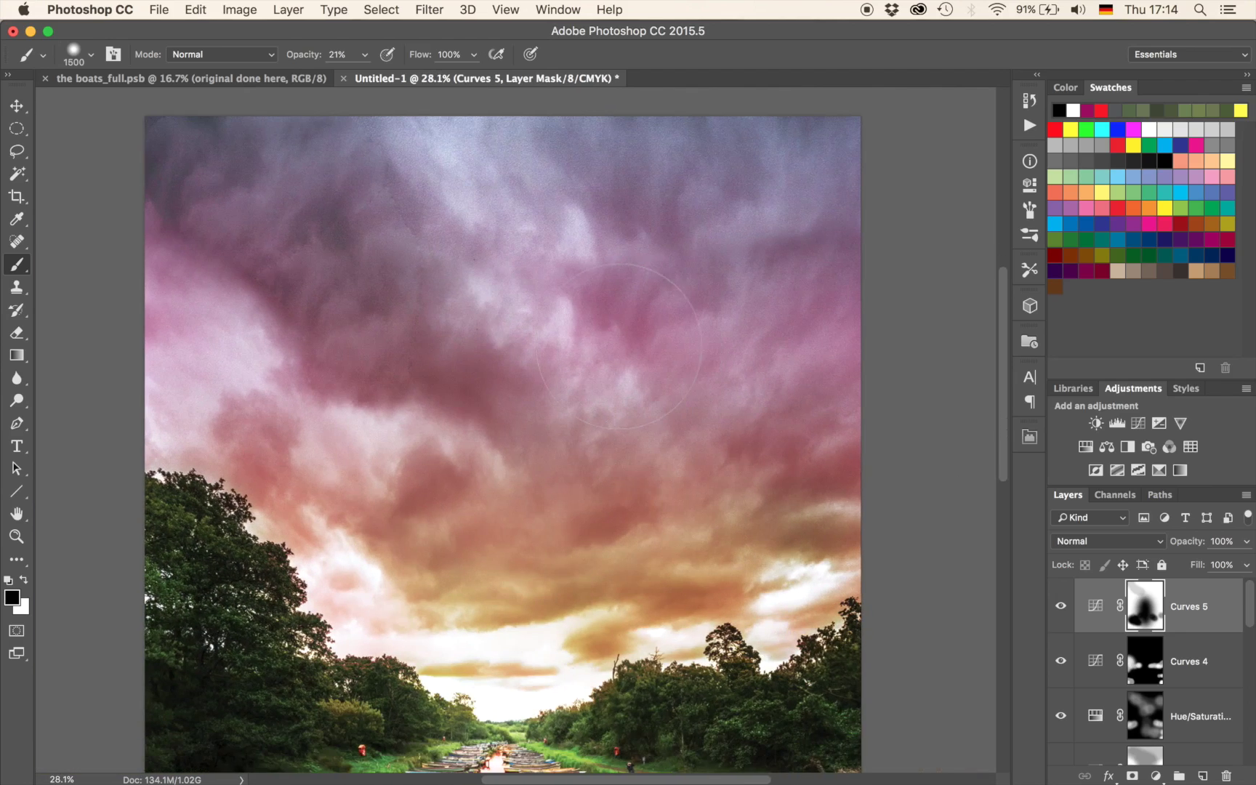
scroll(619, 346, "down", 4)
scroll(619, 346, "up", 1)
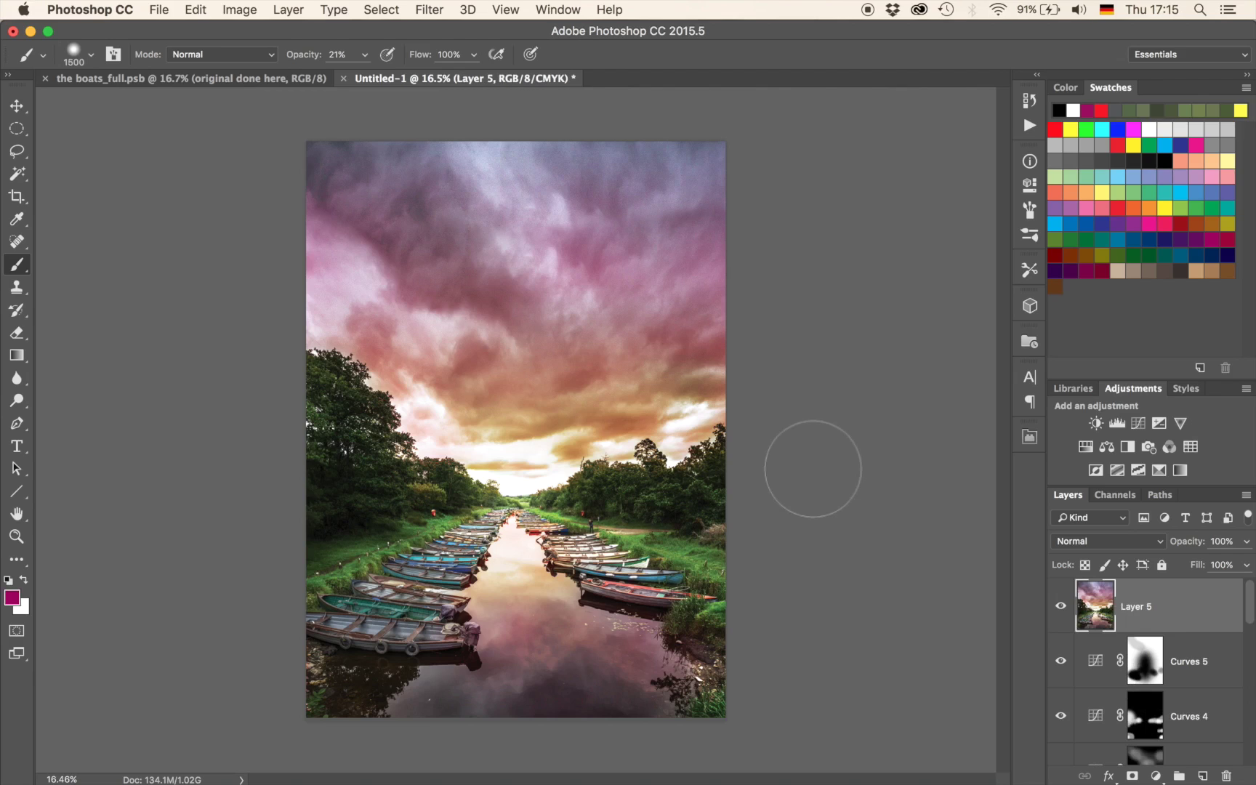
Open the Camera Raw Filter on the merged Layer 5 and set the luminance noise reduction to 100.
left_click(427, 9)
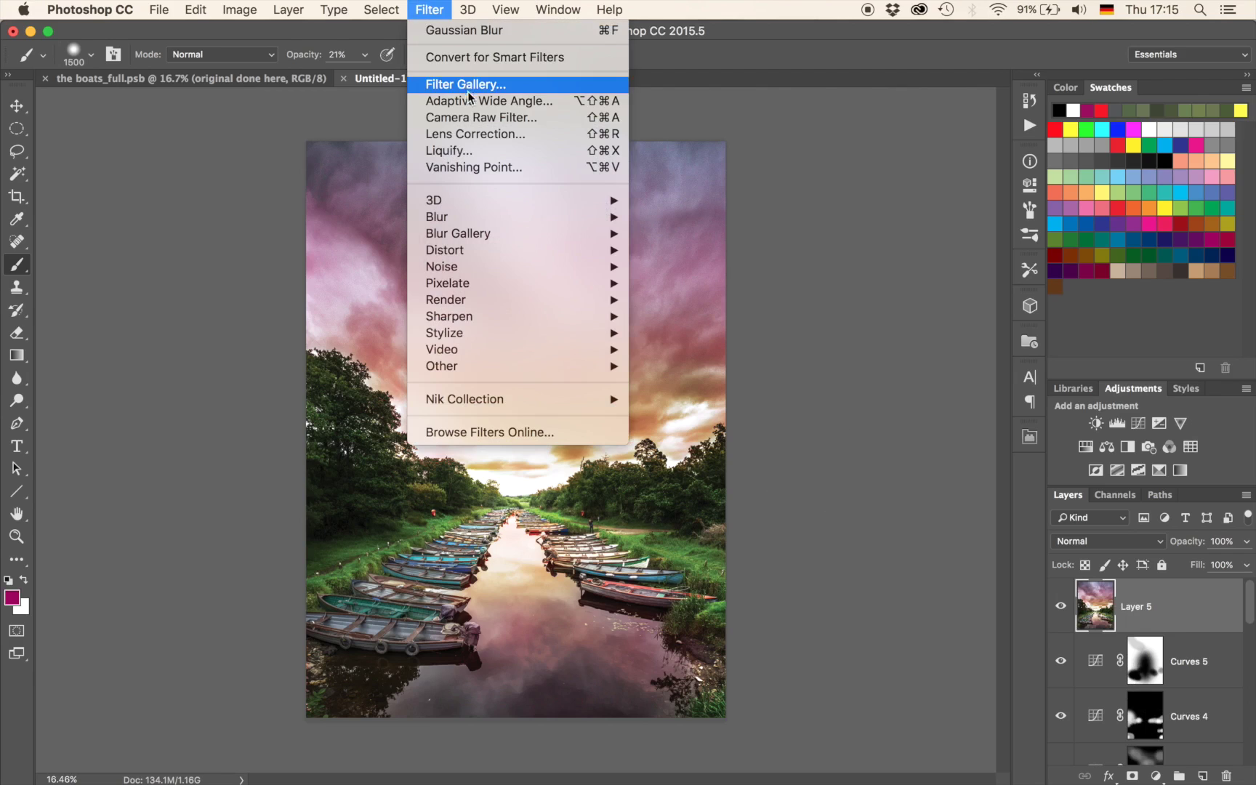
left_click(477, 119)
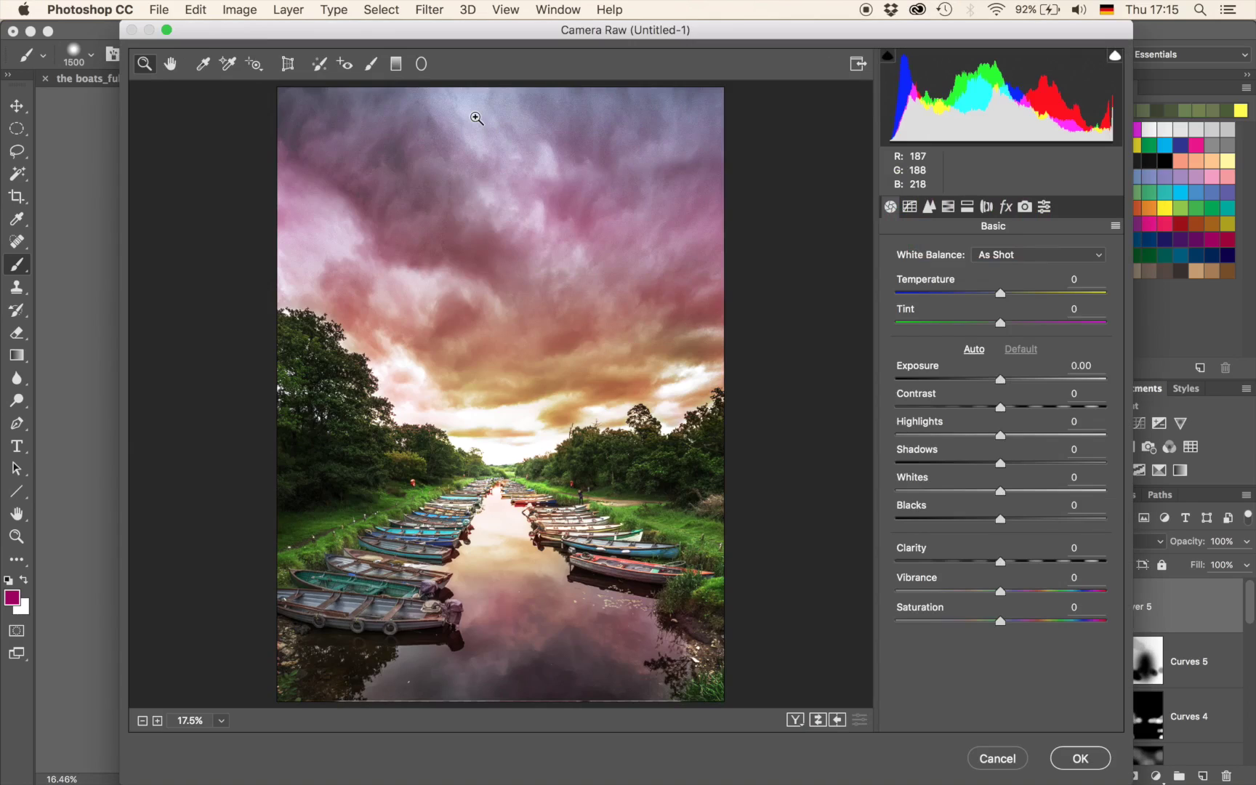
left_click(930, 208)
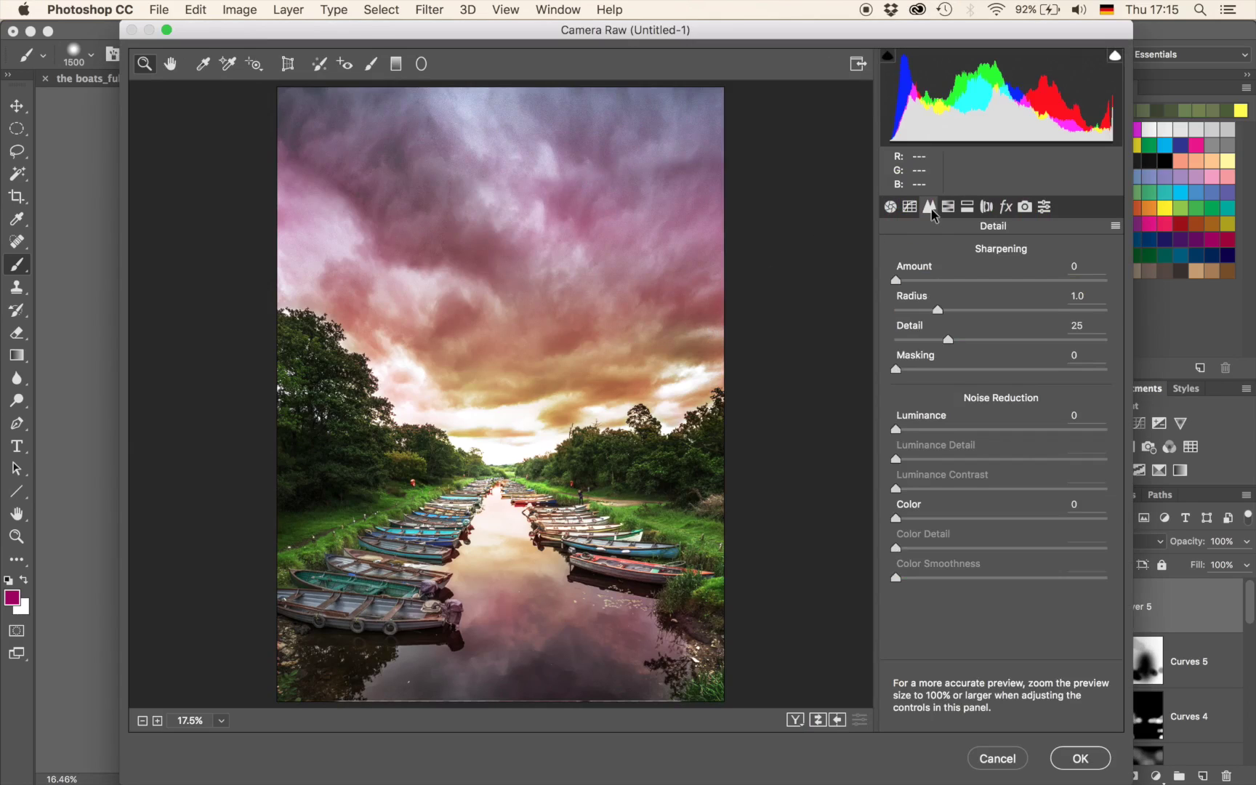
left_click_drag(1090, 430, 1134, 433)
Lower the noise reduction's Luminance Detail while checking the clouds up close, and apply the Camera Raw Filter.
left_click(473, 325)
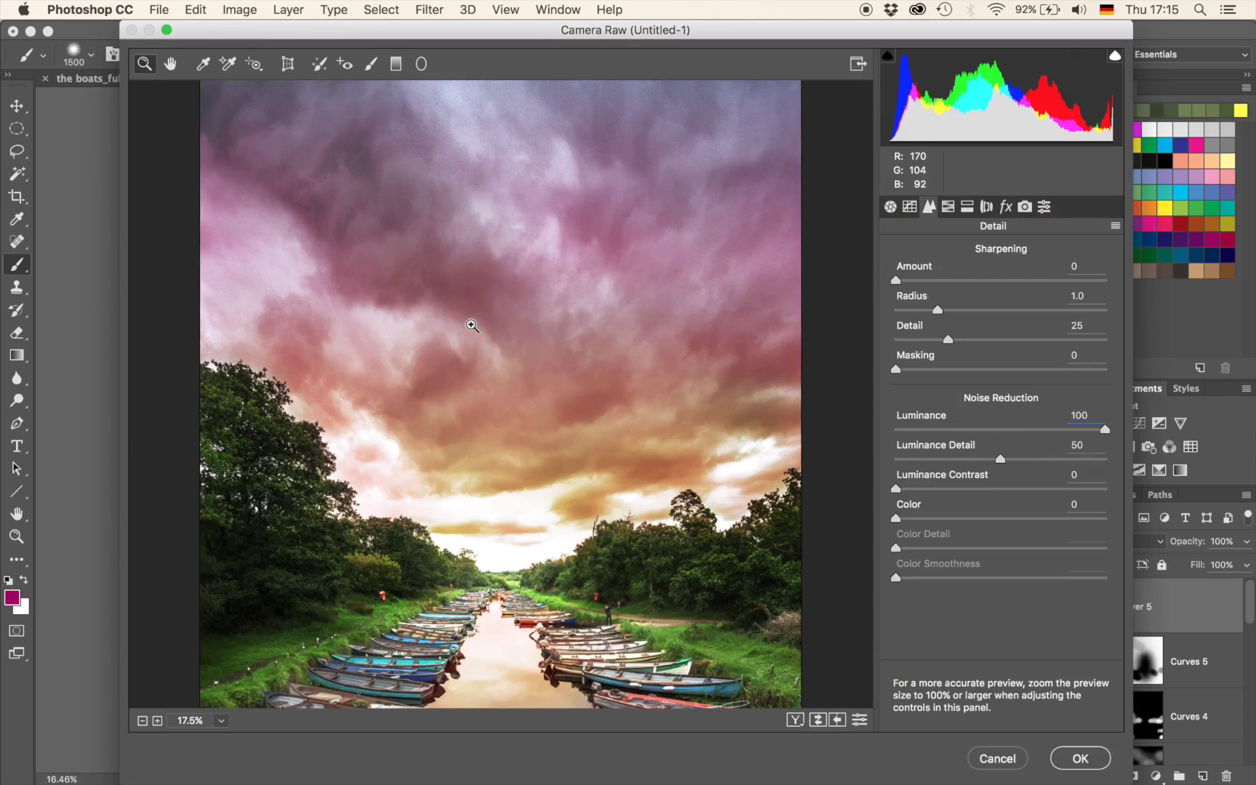
left_click(473, 237)
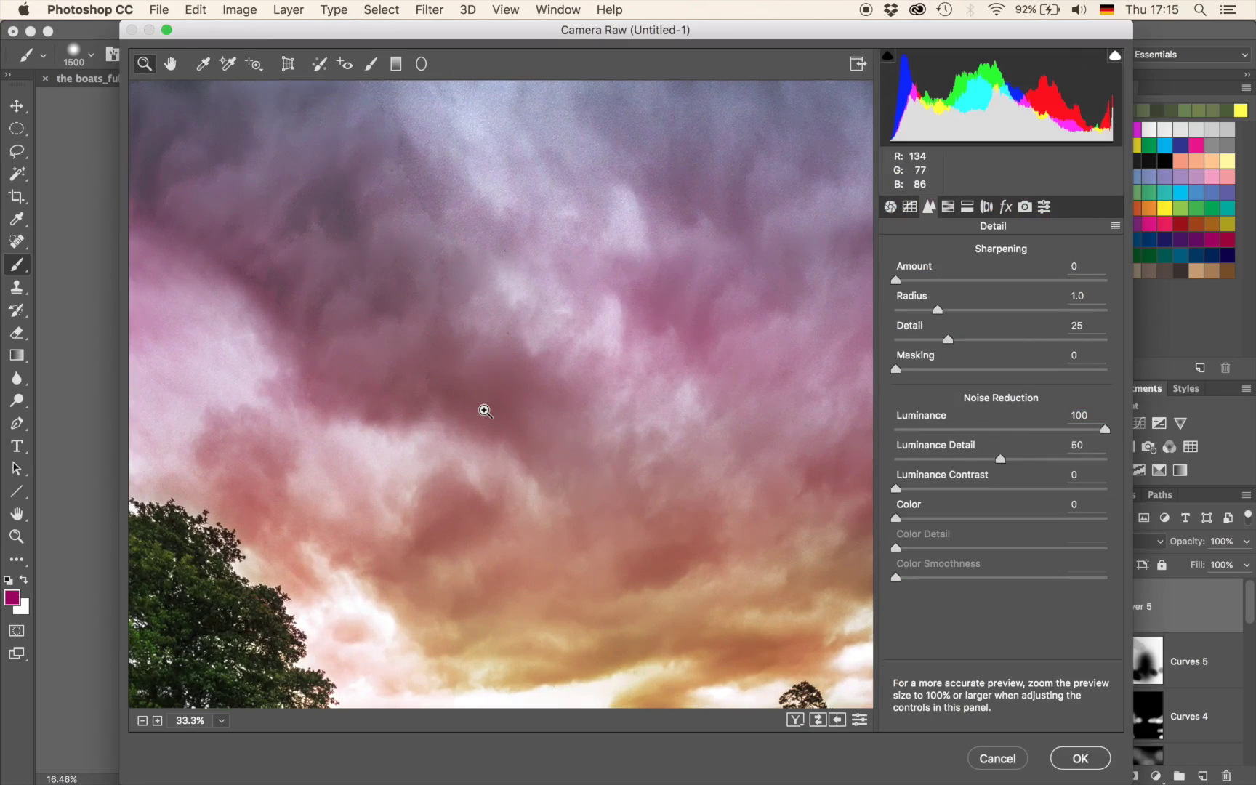
left_click(952, 459)
left_click_drag(953, 459, 971, 459)
left_click(954, 459)
mouse_move(974, 463)
left_mouse_down()
mouse_move(1001, 460)
mouse_move(968, 460)
left_mouse_up()
left_click(952, 460)
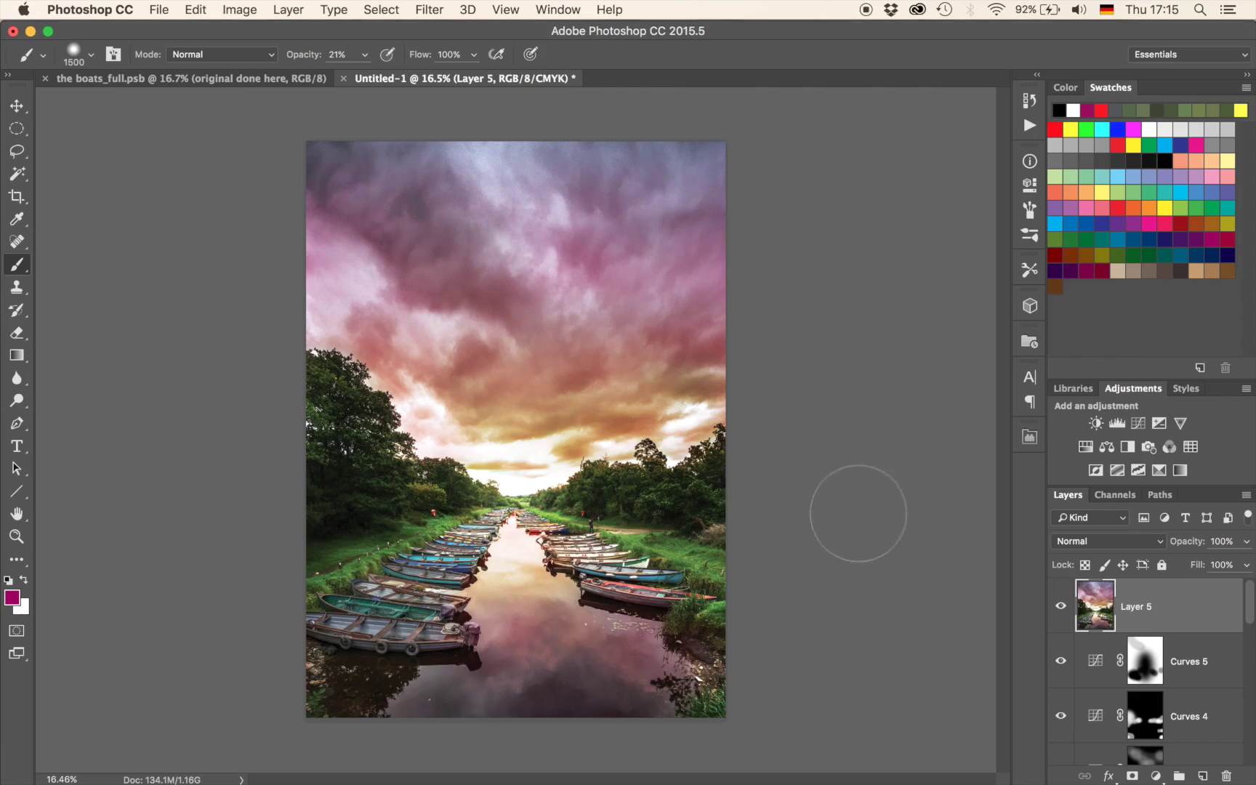
Add a mask inverted to black on Layer 5 and paint white over the sky with a 3200 px brush at 100% opacity.
left_click(1132, 776)
key("super+i")
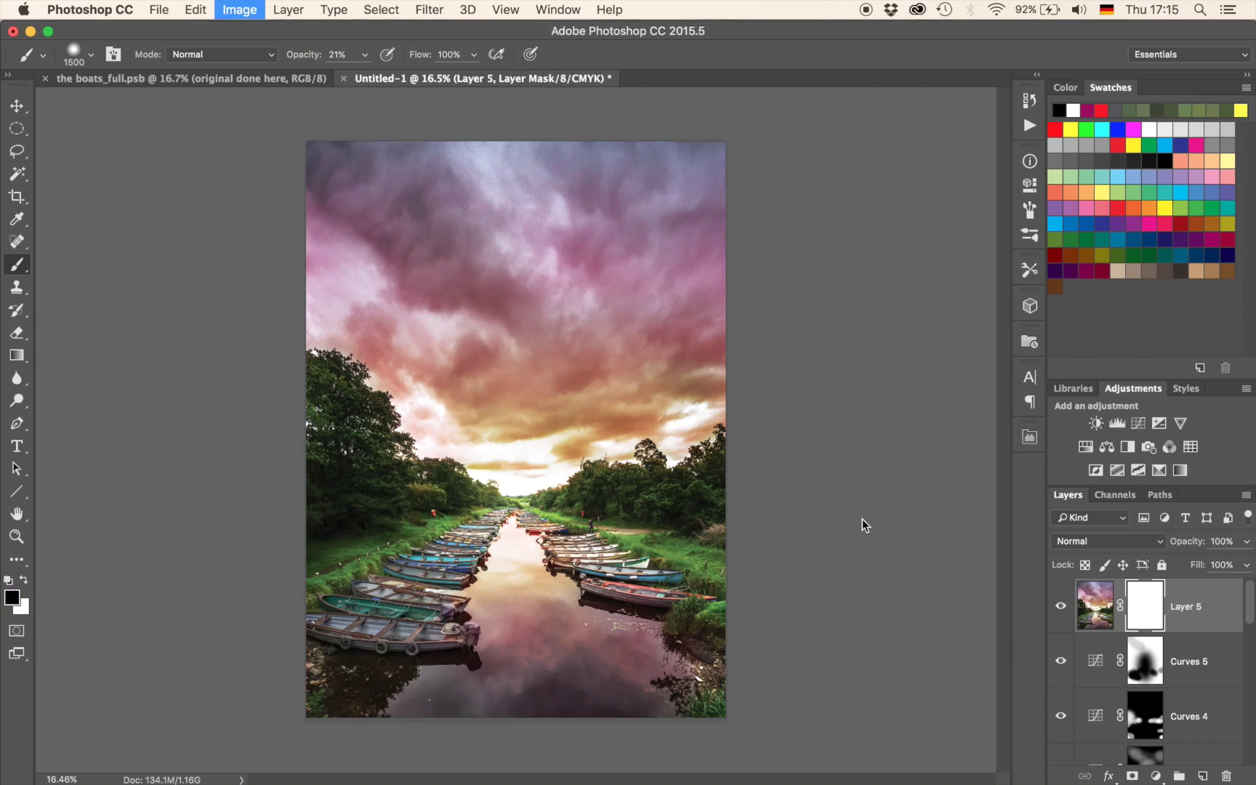
key("bracketright")
key("bracketright")
key("bracketright")
key("bracketright")
key("bracketright")
key("bracketright")
key("bracketright")
key("bracketright")
key("bracketright")
key("bracketright")
key("bracketright")
key("bracketright")
key("bracketright")
key("bracketright")
key("bracketright")
key("bracketright")
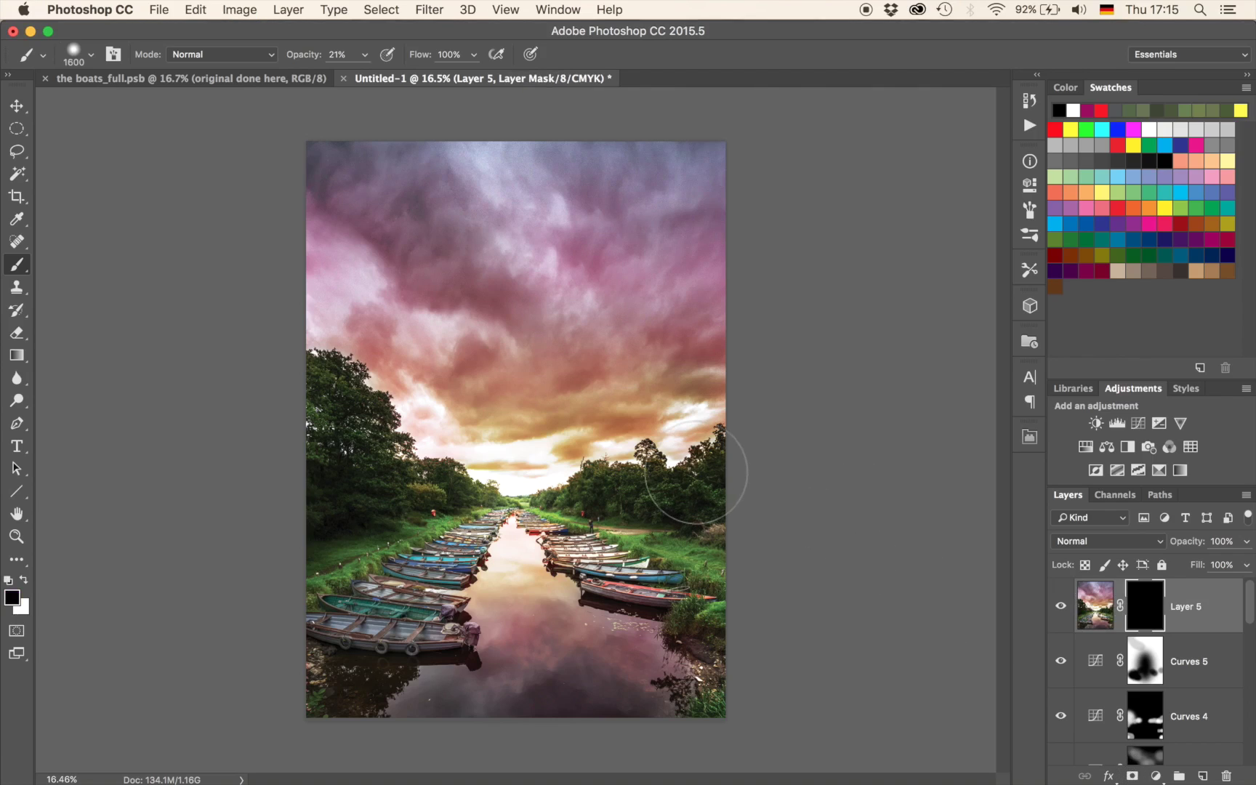
key("bracketright")
key("x")
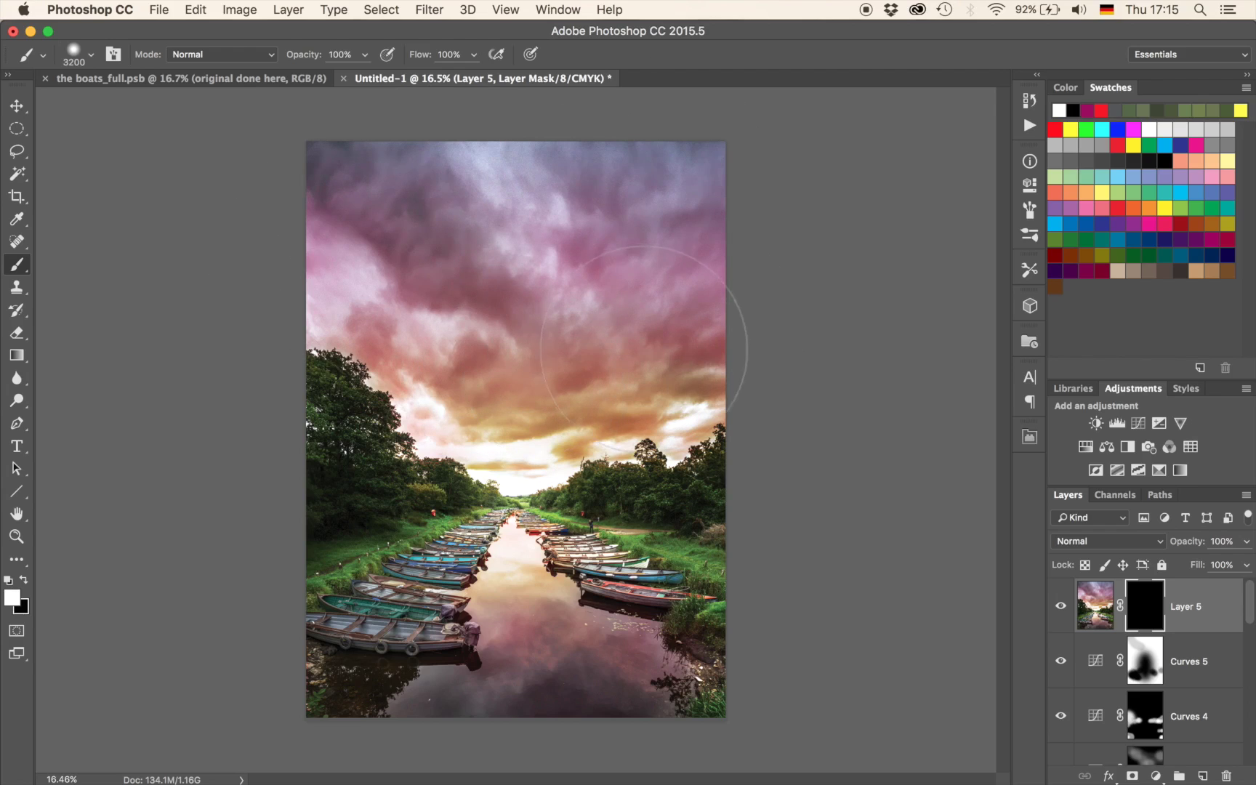
left_click_drag(694, 356, 450, 218)
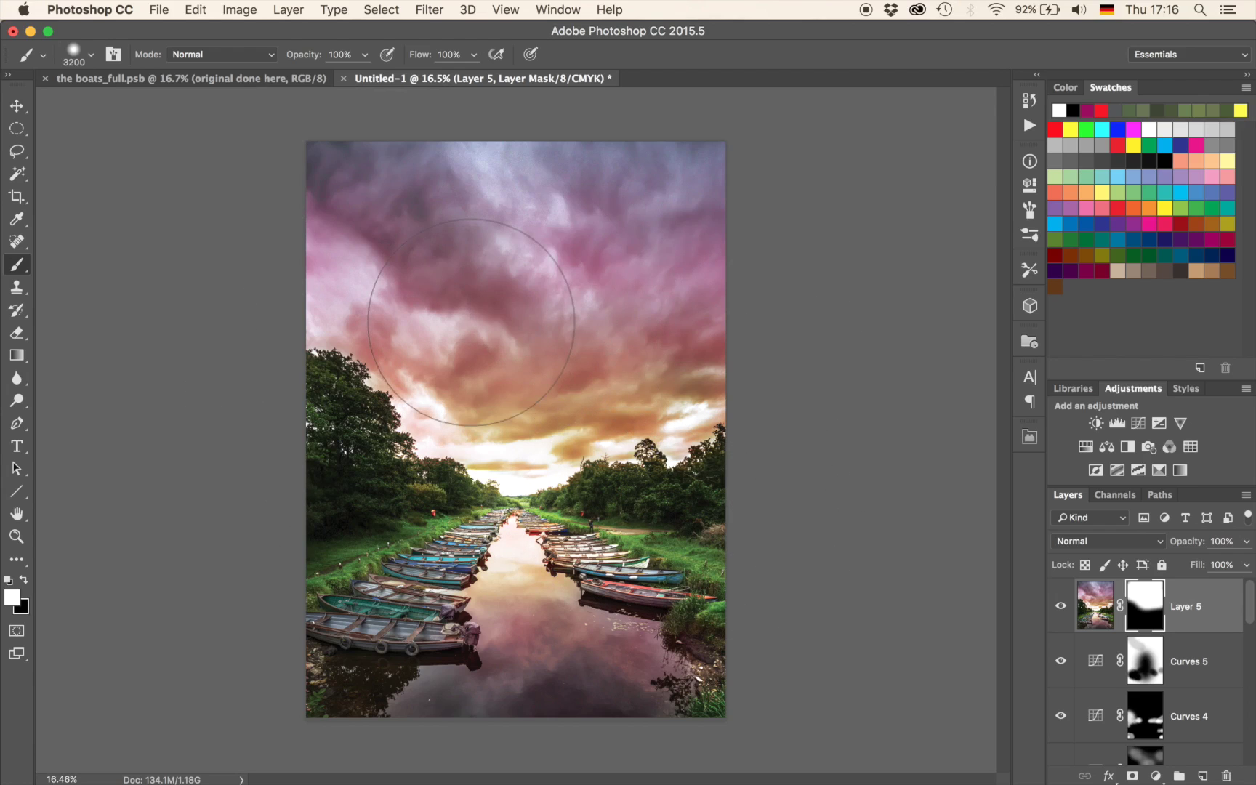
Stamp the visible layers into a merged copy above Layer 5 and apply a Gaussian Blur with a radius of 7.4 pixels.
scroll(471, 322, "up", 5)
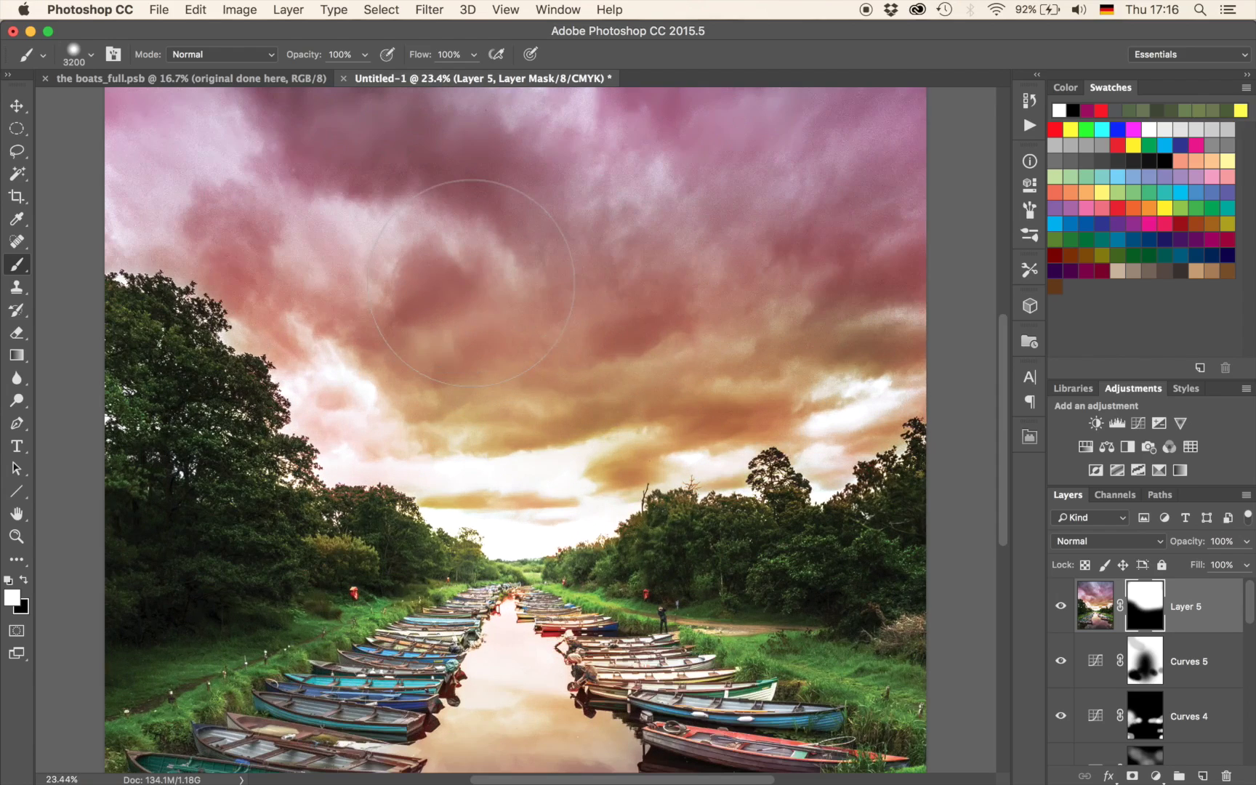
scroll(471, 283, "up", 10)
scroll(471, 283, "down", 2)
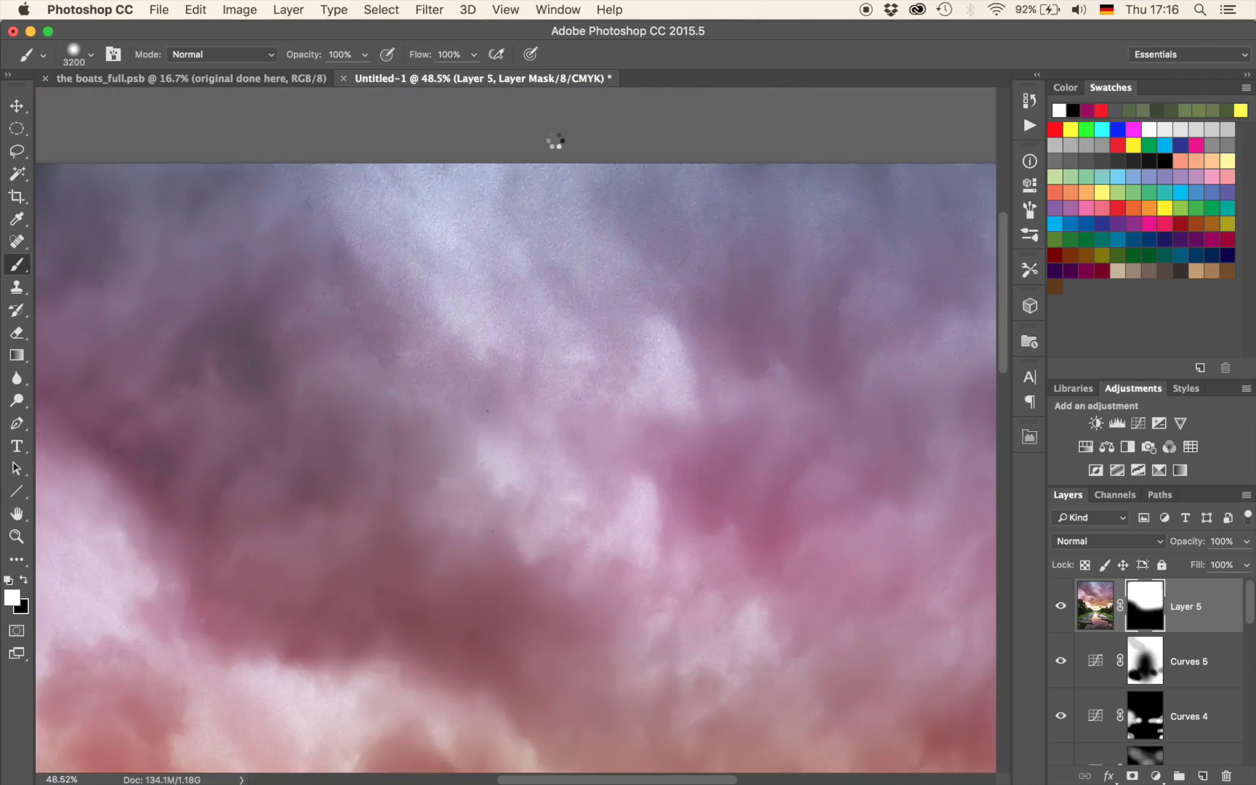
left_click(442, 7)
mouse_move(504, 221)
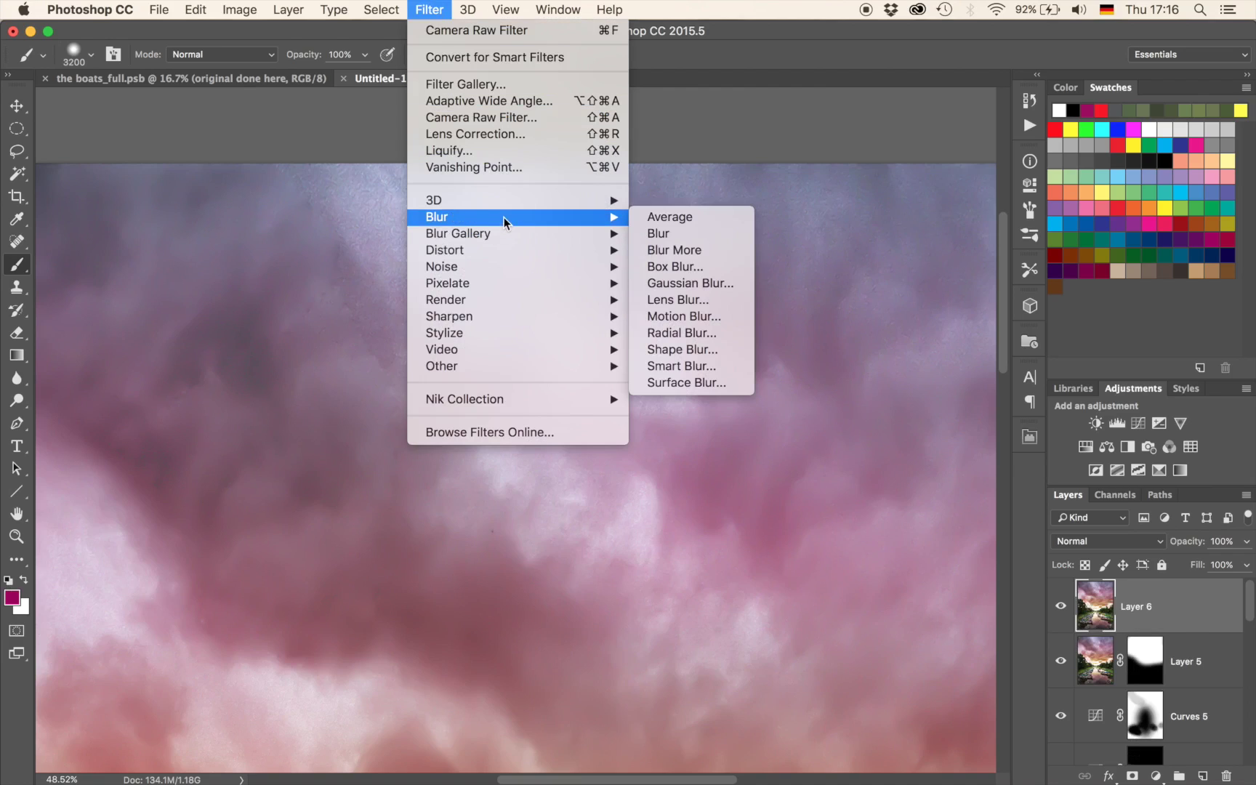
left_click(675, 283)
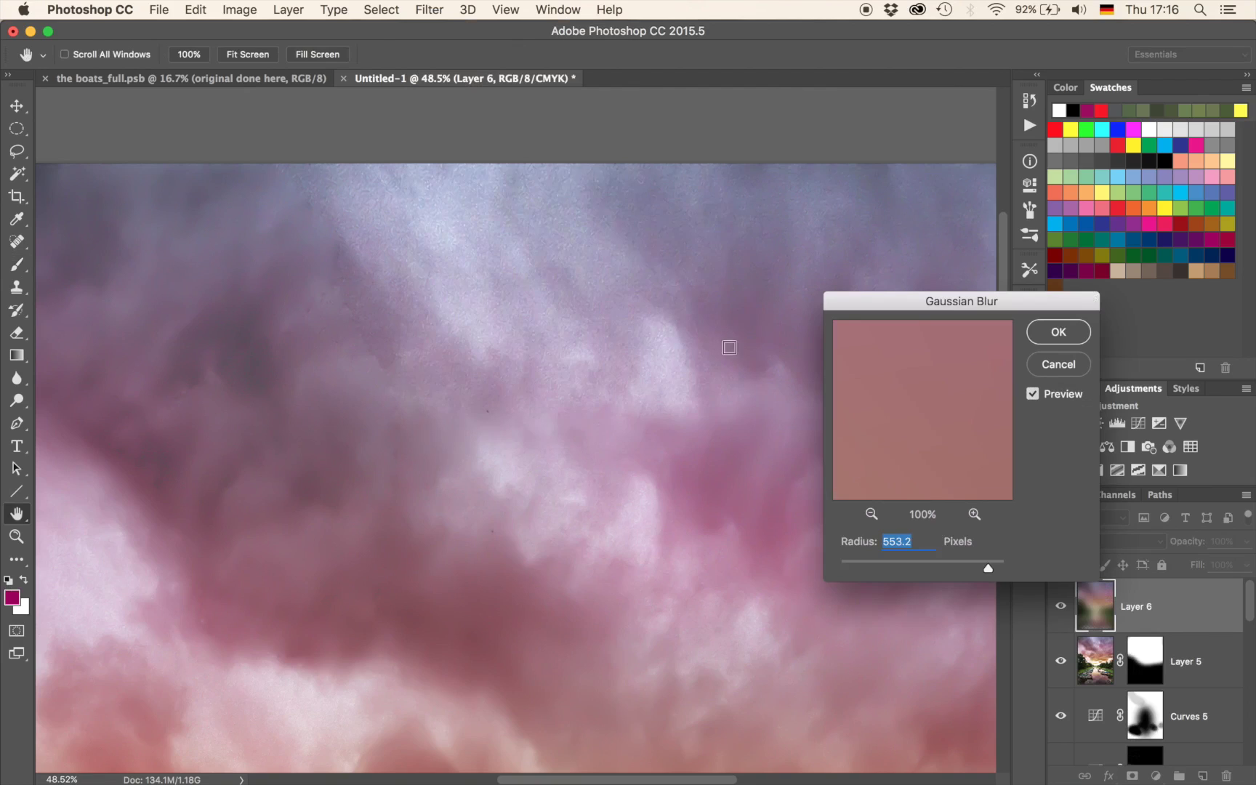
left_click(865, 564)
left_click_drag(866, 564, 888, 565)
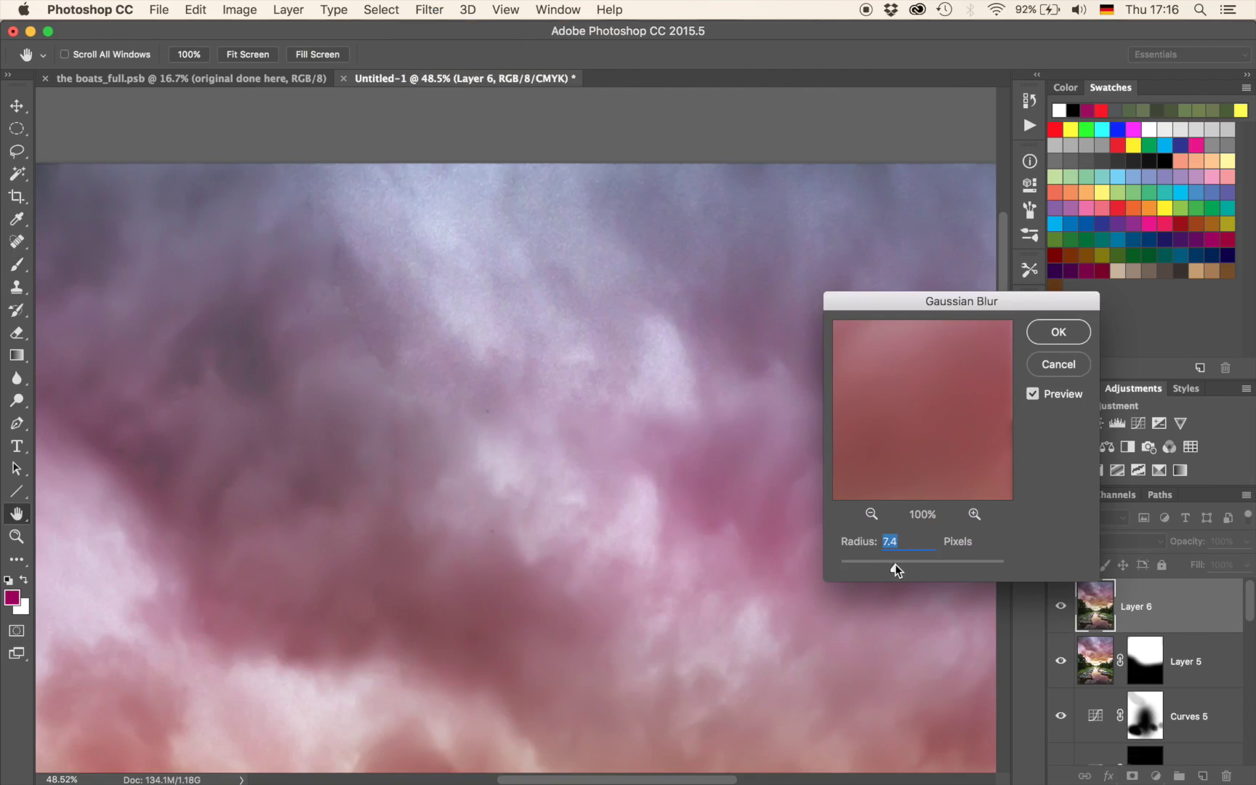
left_click_drag(895, 564, 895, 565)
left_click(1052, 332)
Add a mask inverted to black on Layer 6 and paint white over the upper sky, reducing the brush to 2700 px at 10% opacity.
left_click(1131, 776)
key("super+i")
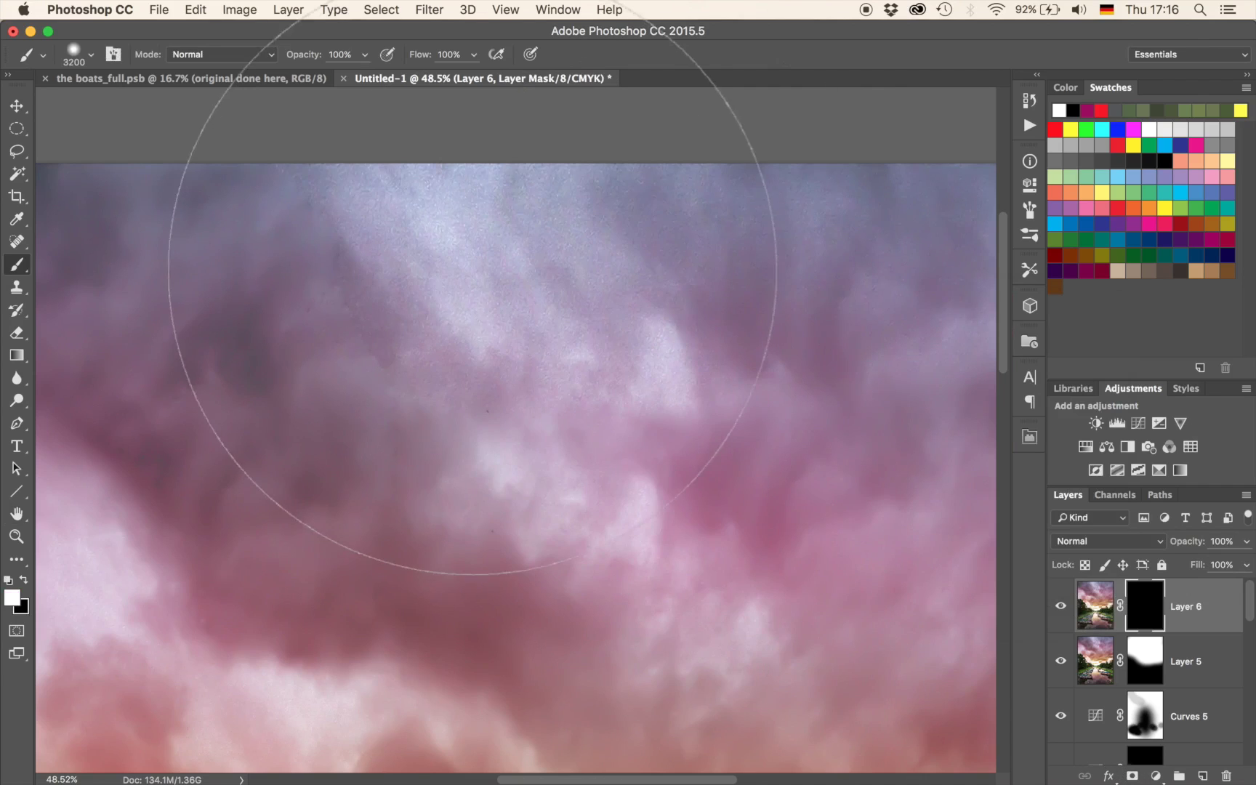
left_click(514, 323)
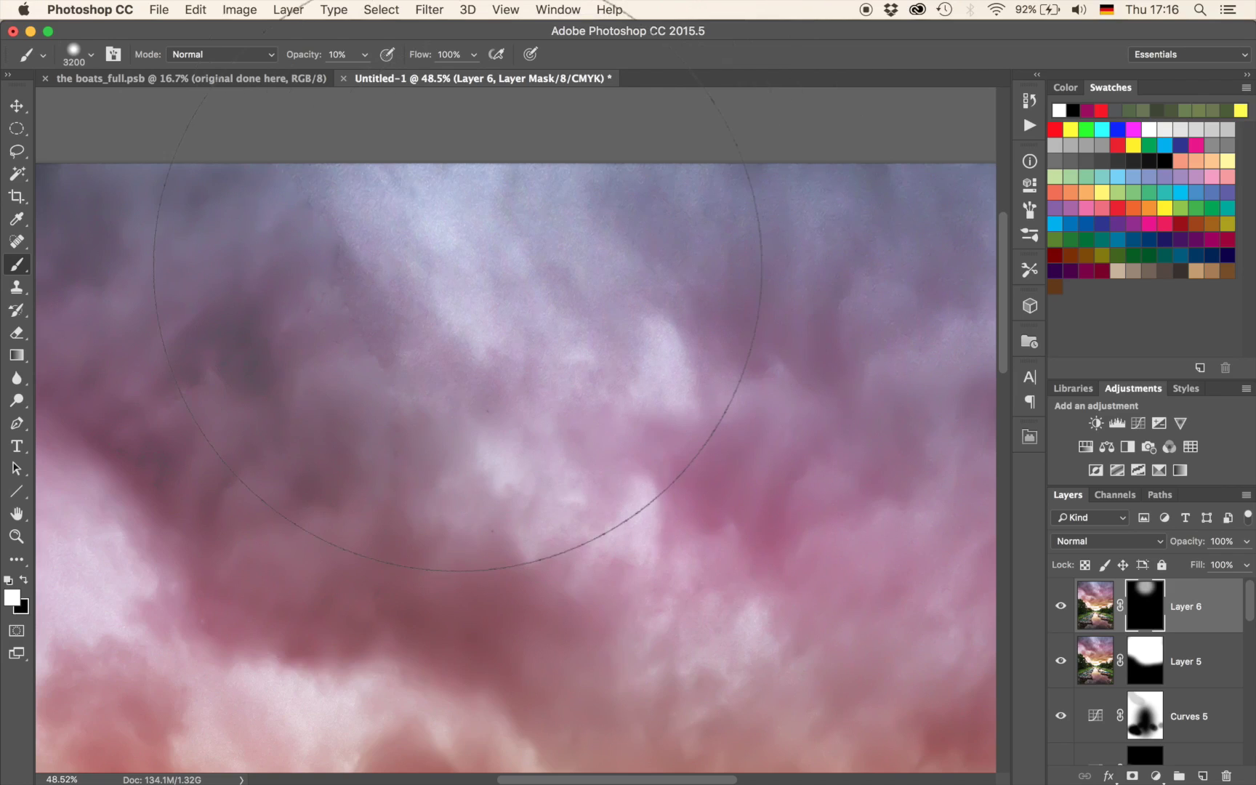
key("bracketleft")
key("bracketleft")
key("bracketleft")
key("bracketleft")
key("bracketleft")
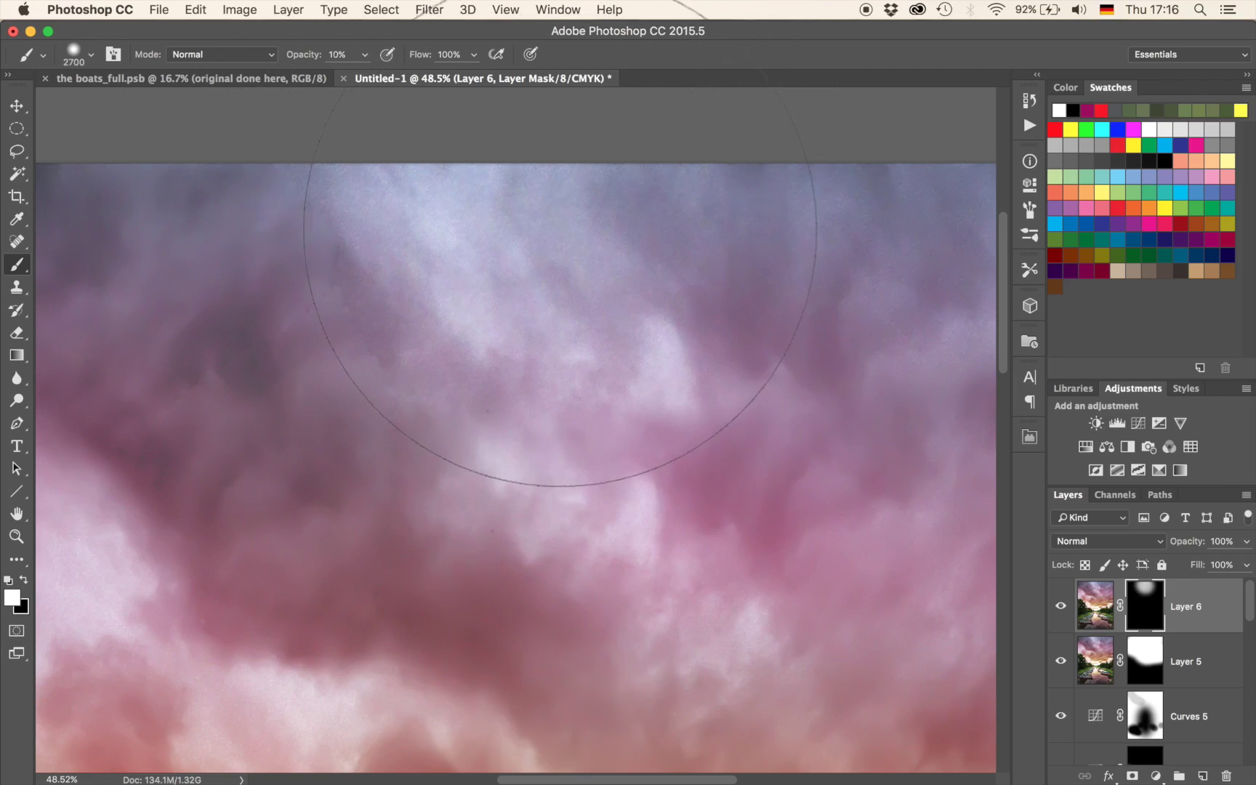
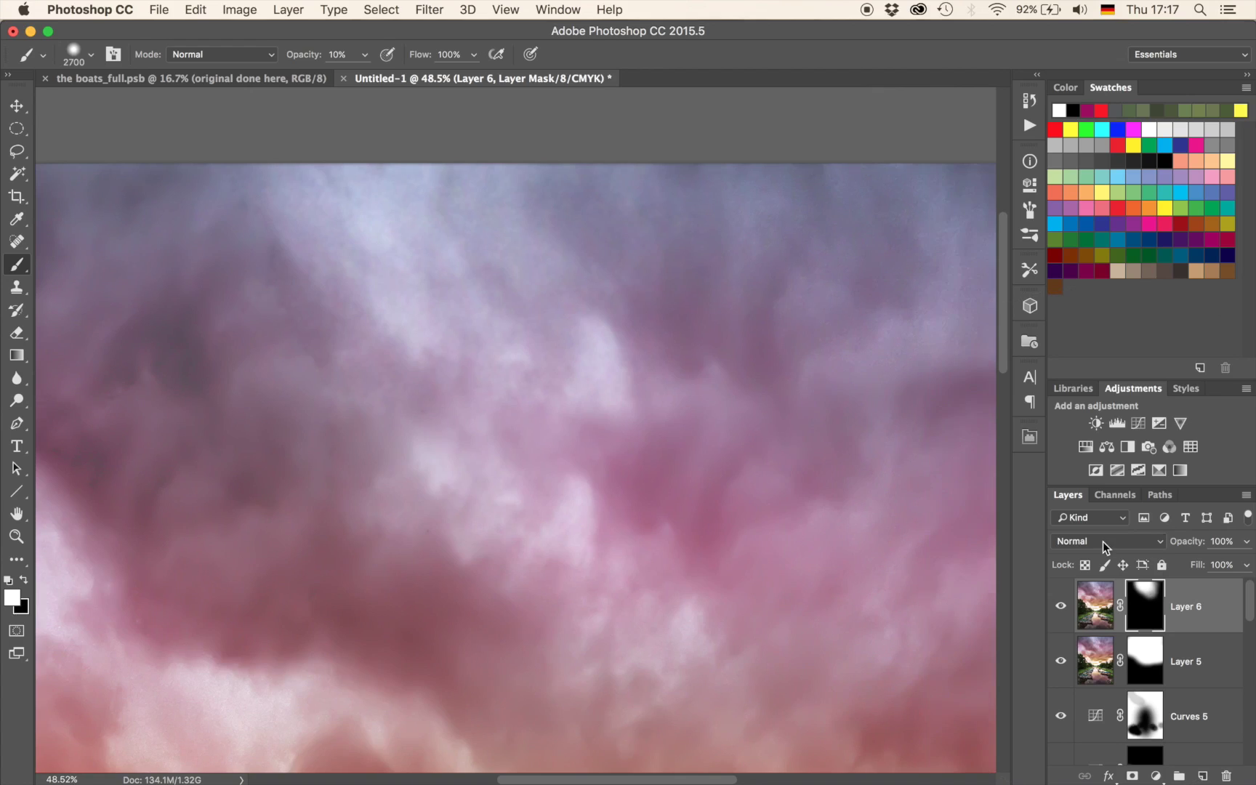
left_click(1103, 541)
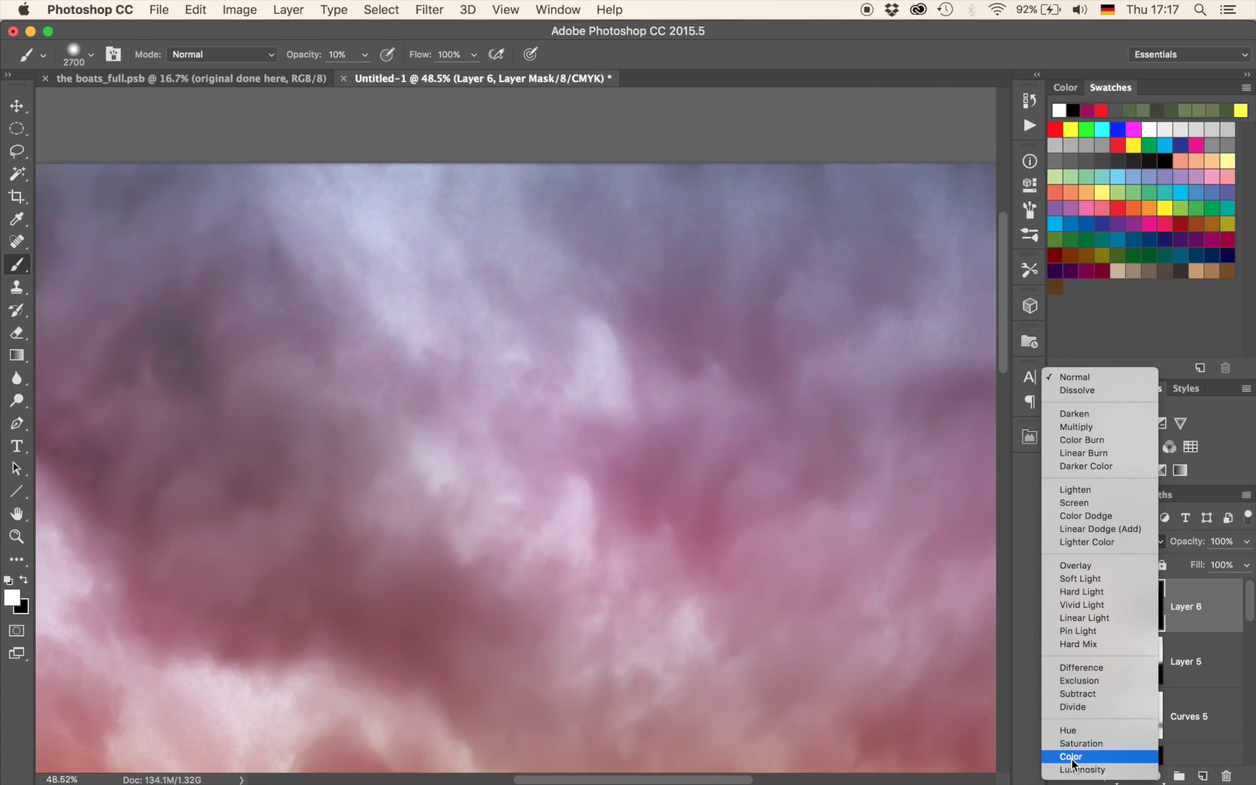
left_click(465, 282)
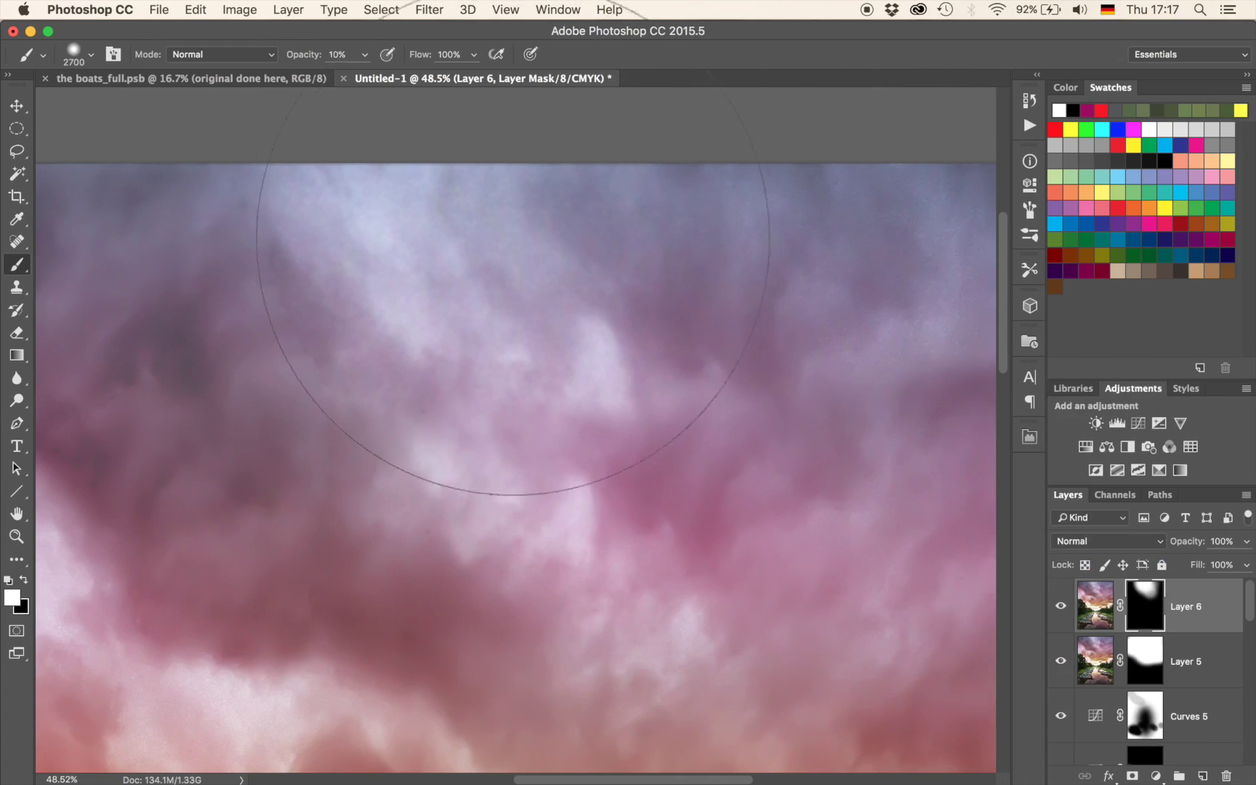
Stamp the visible layers into a merged copy above Layer 6 and set its blend mode to Soft Light.
scroll(615, 462, "down", 1)
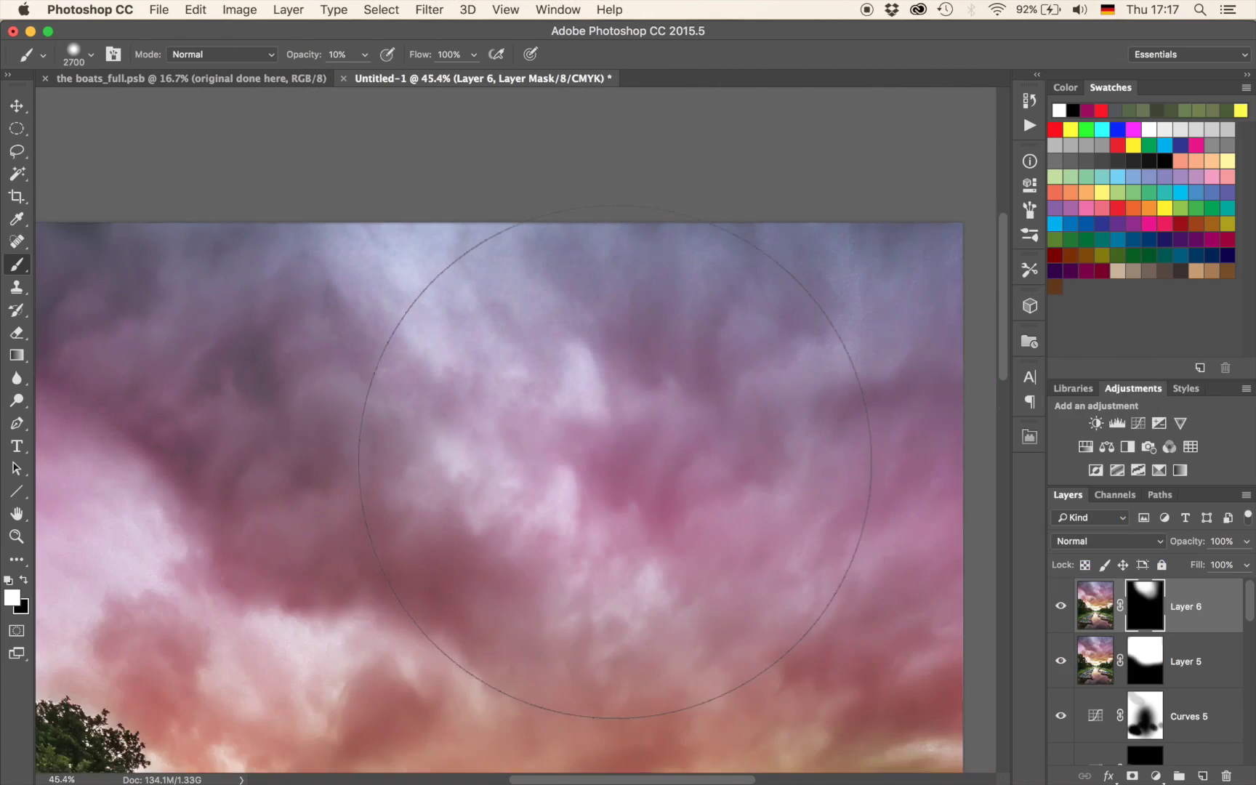
scroll(615, 462, "down", 6)
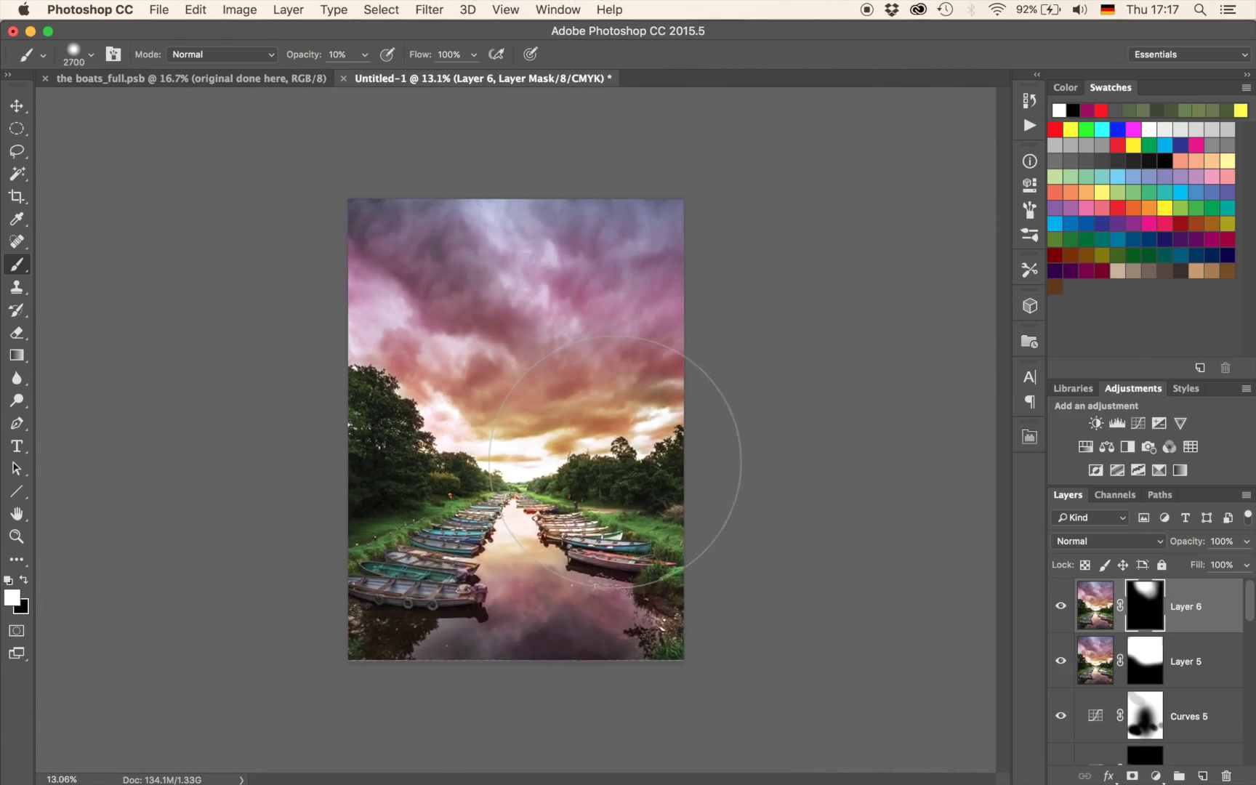
scroll(615, 462, "up", 1)
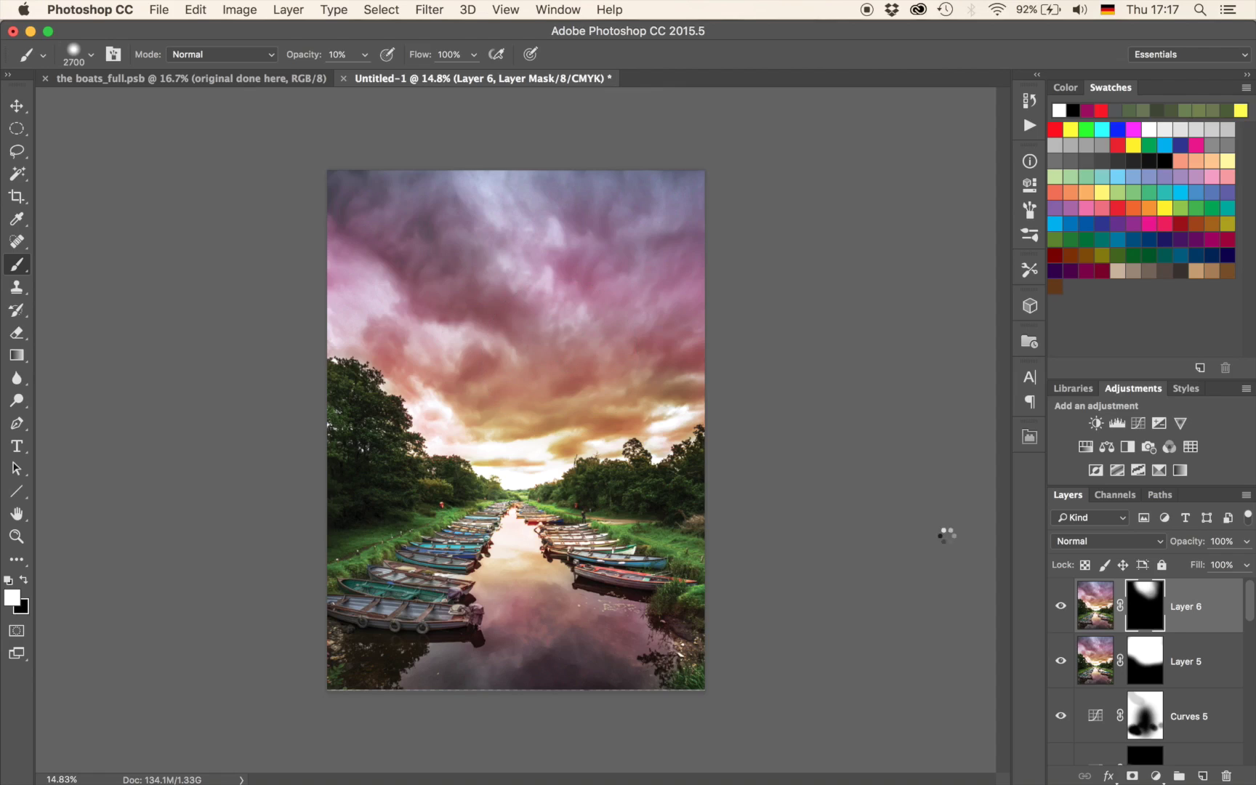
left_click(1101, 540)
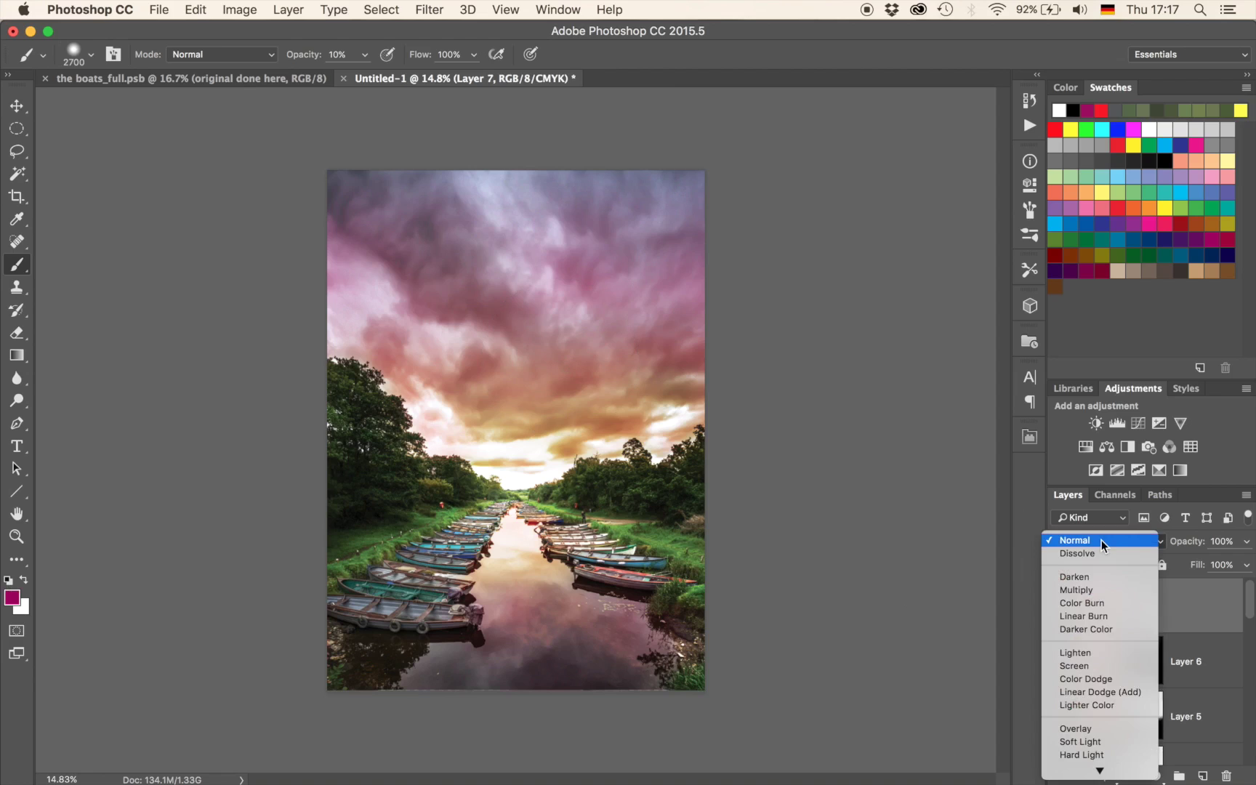
left_click(1076, 742)
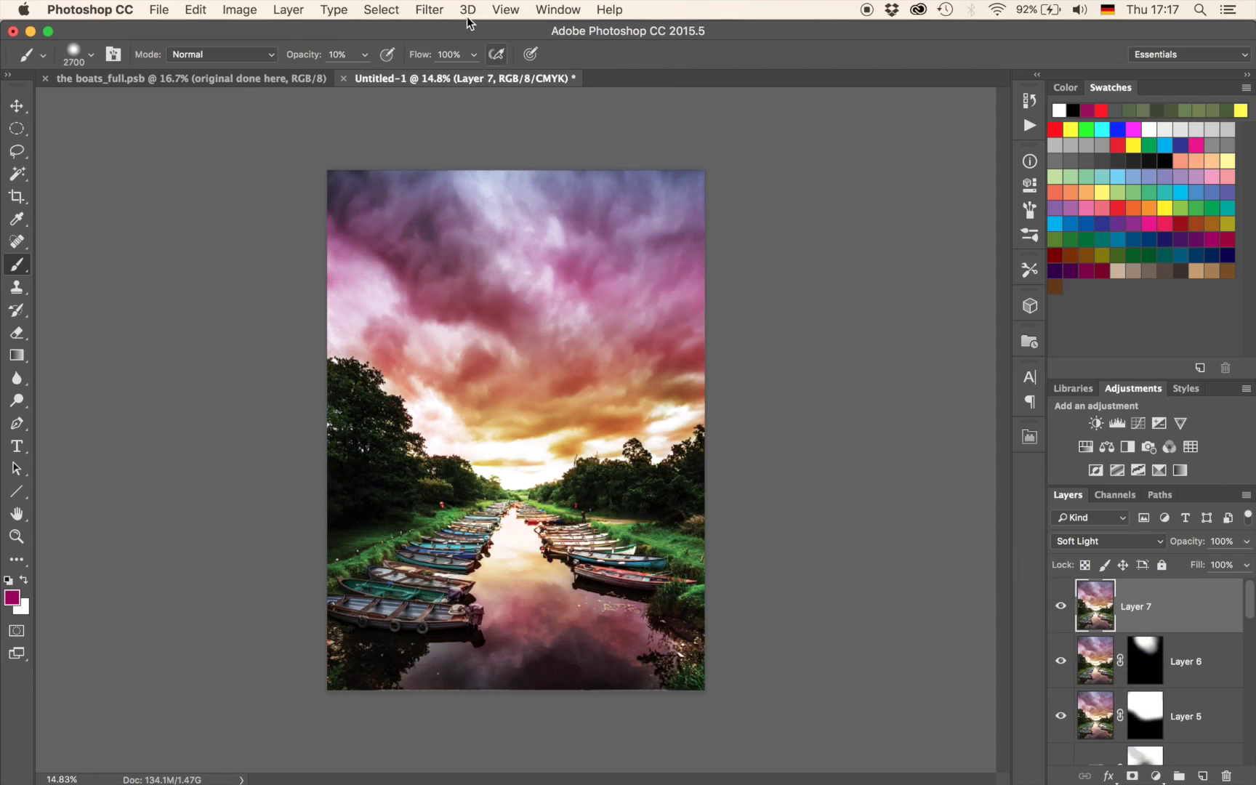
Apply a Gaussian Blur with a radius of 7.0 pixels to the Soft Light layer.
left_click(429, 10)
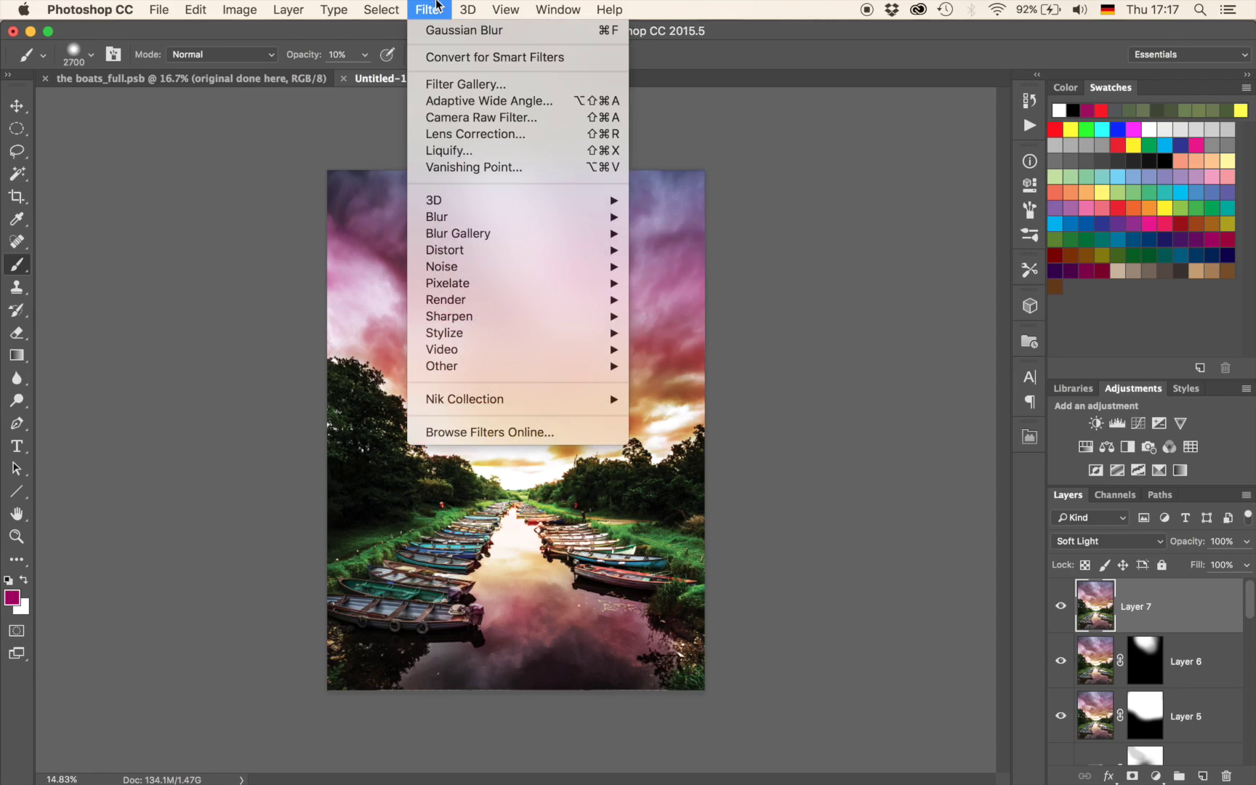
mouse_move(476, 218)
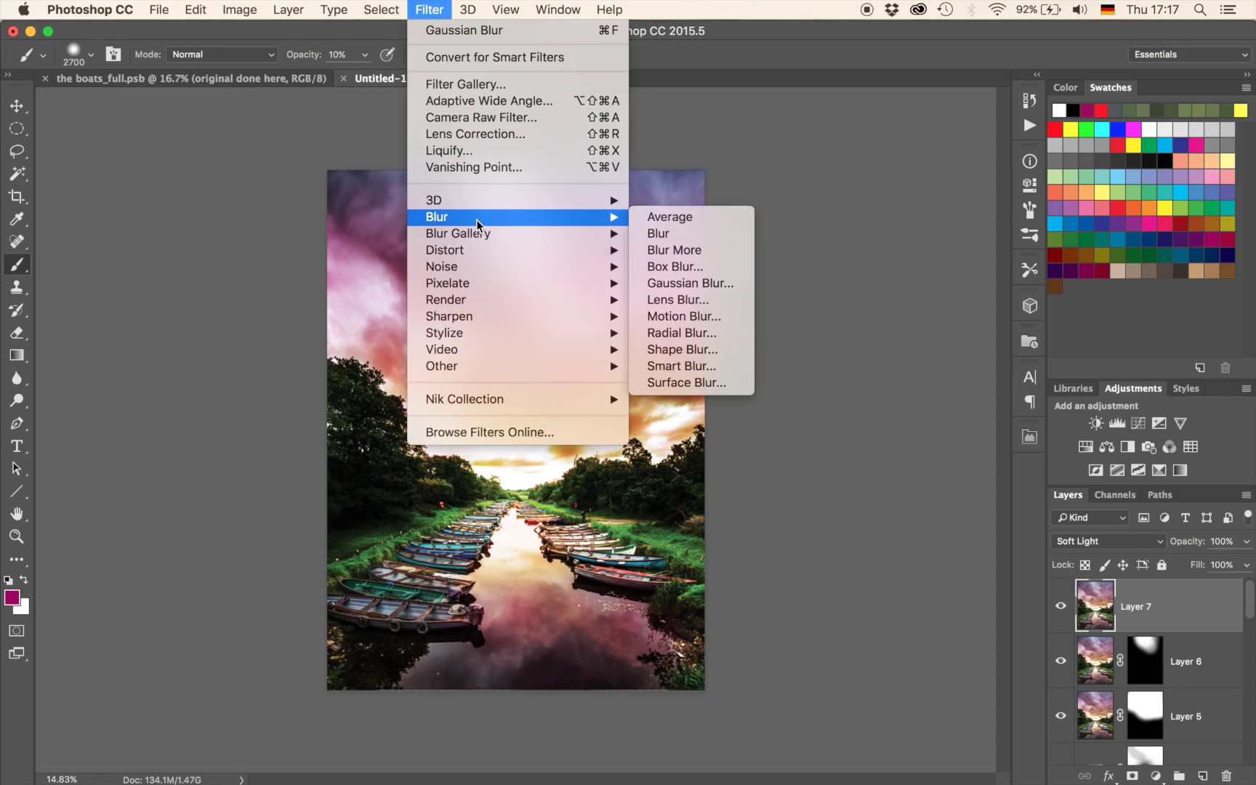
left_click(678, 285)
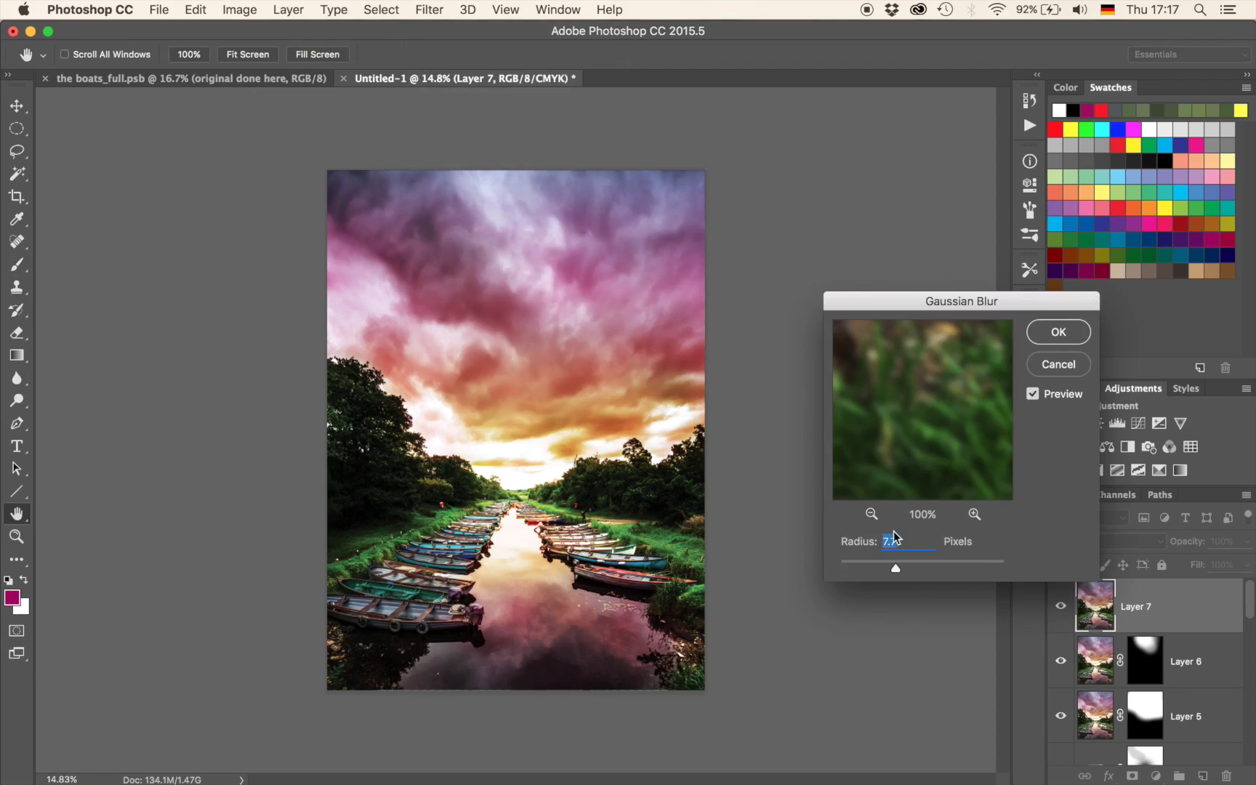
left_click_drag(867, 562, 962, 566)
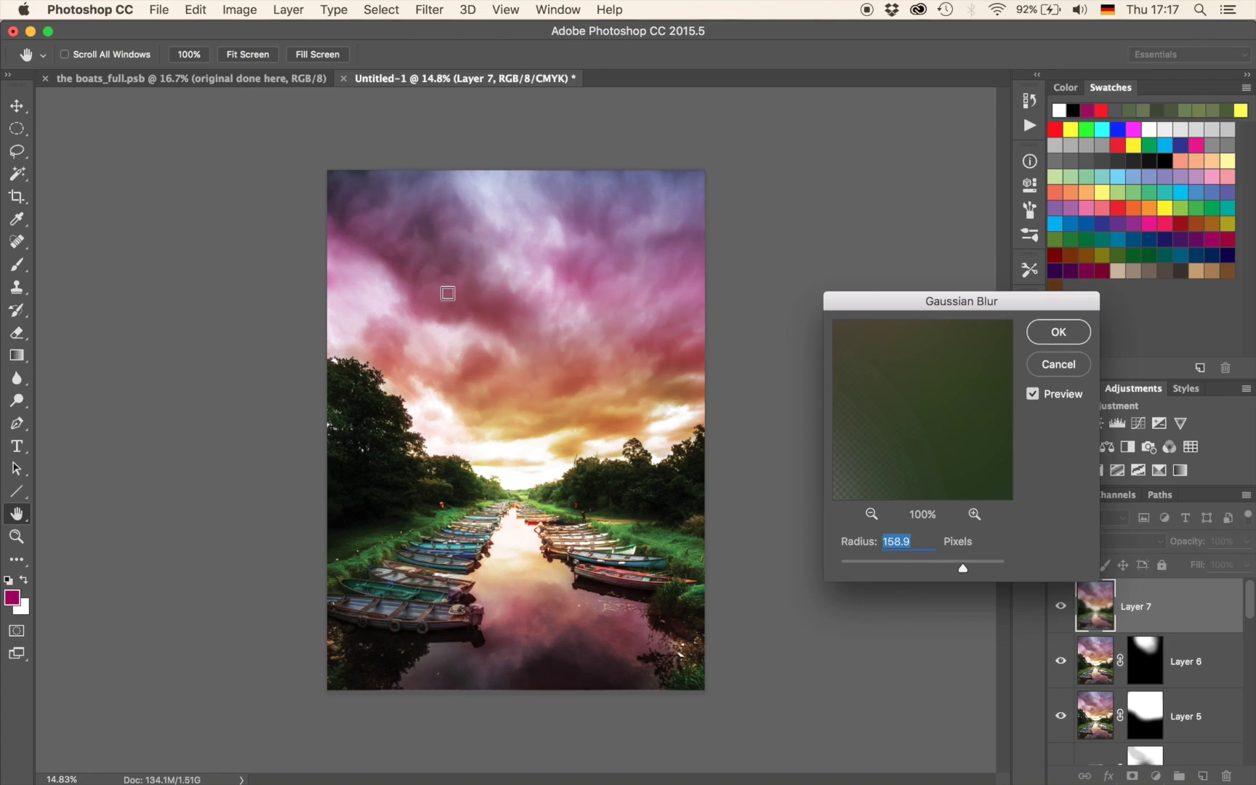
left_click(853, 563)
left_click_drag(852, 563, 894, 561)
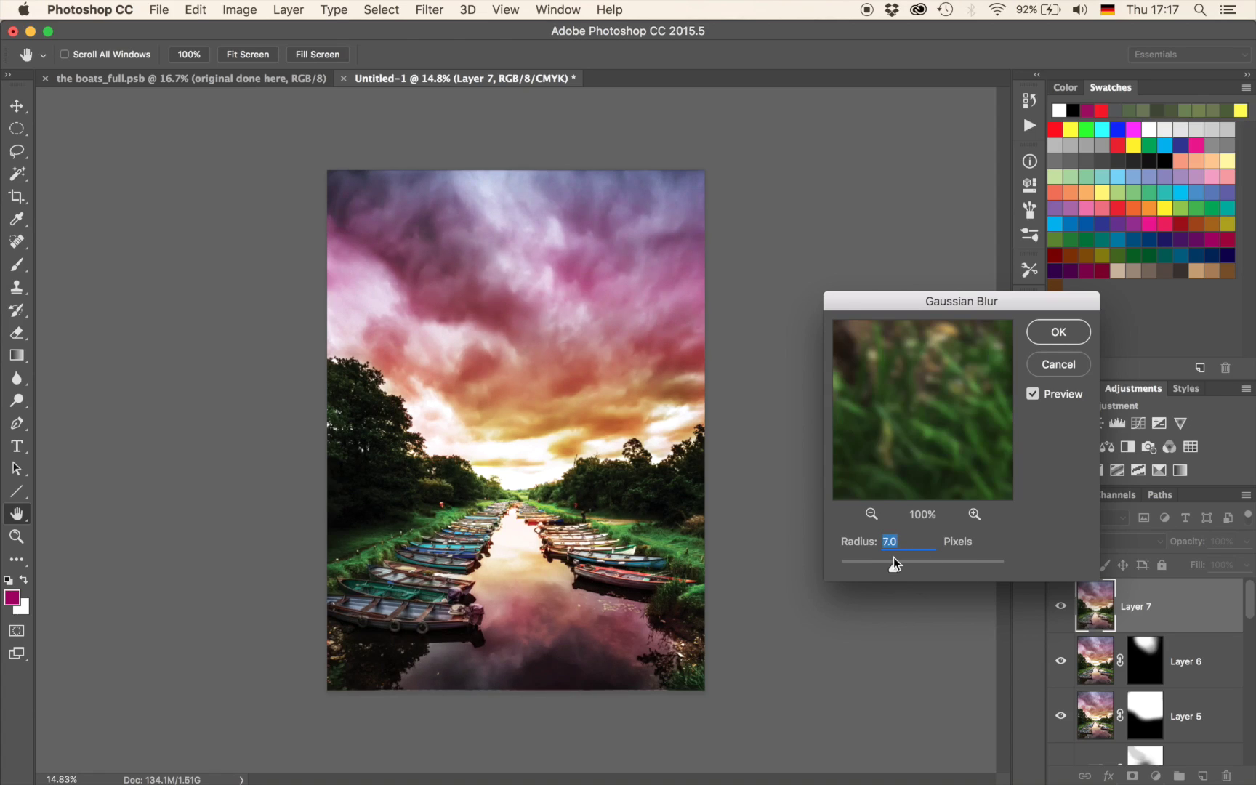
left_click(1052, 334)
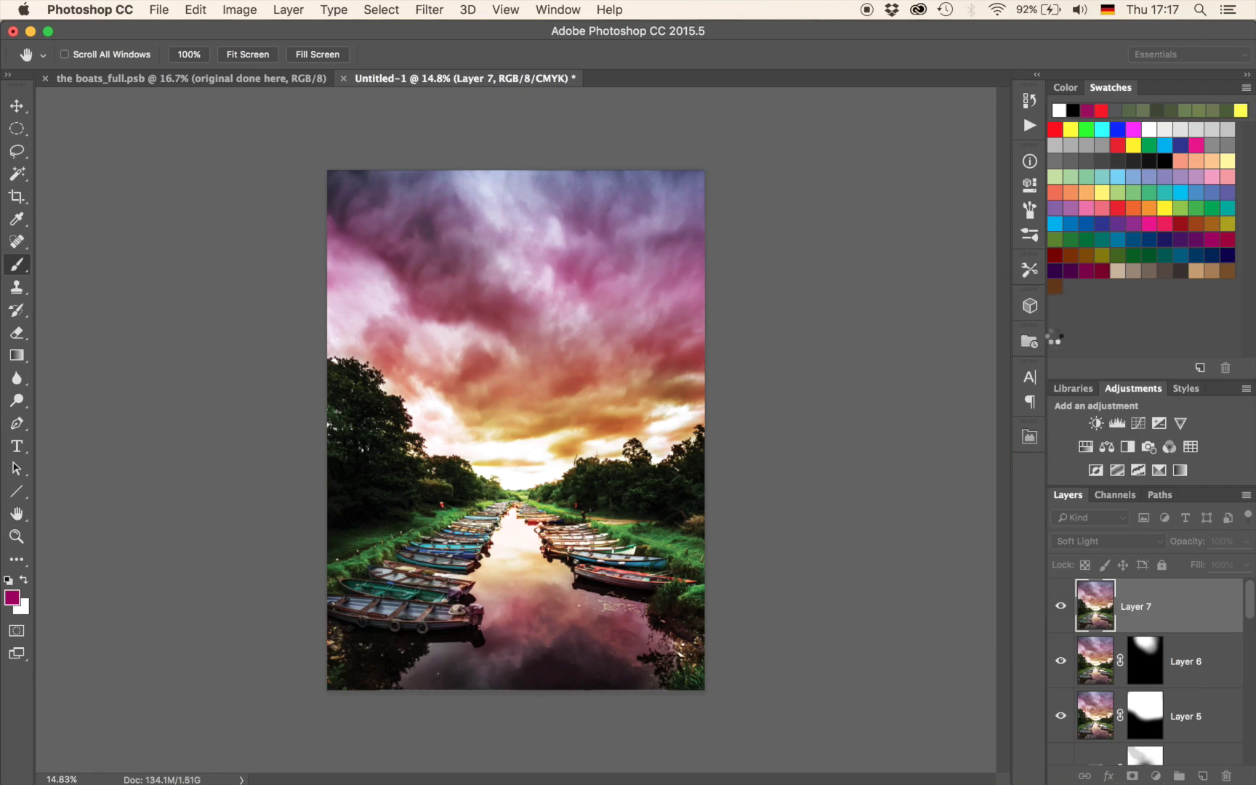
Compare the photo with and without the blurred Soft Light layer by toggling the visibility of Layer 7.
left_click(1060, 606)
left_click(1060, 608)
left_click(1060, 608)
left_click(1060, 608)
left_click(1060, 607)
left_click(1061, 608)
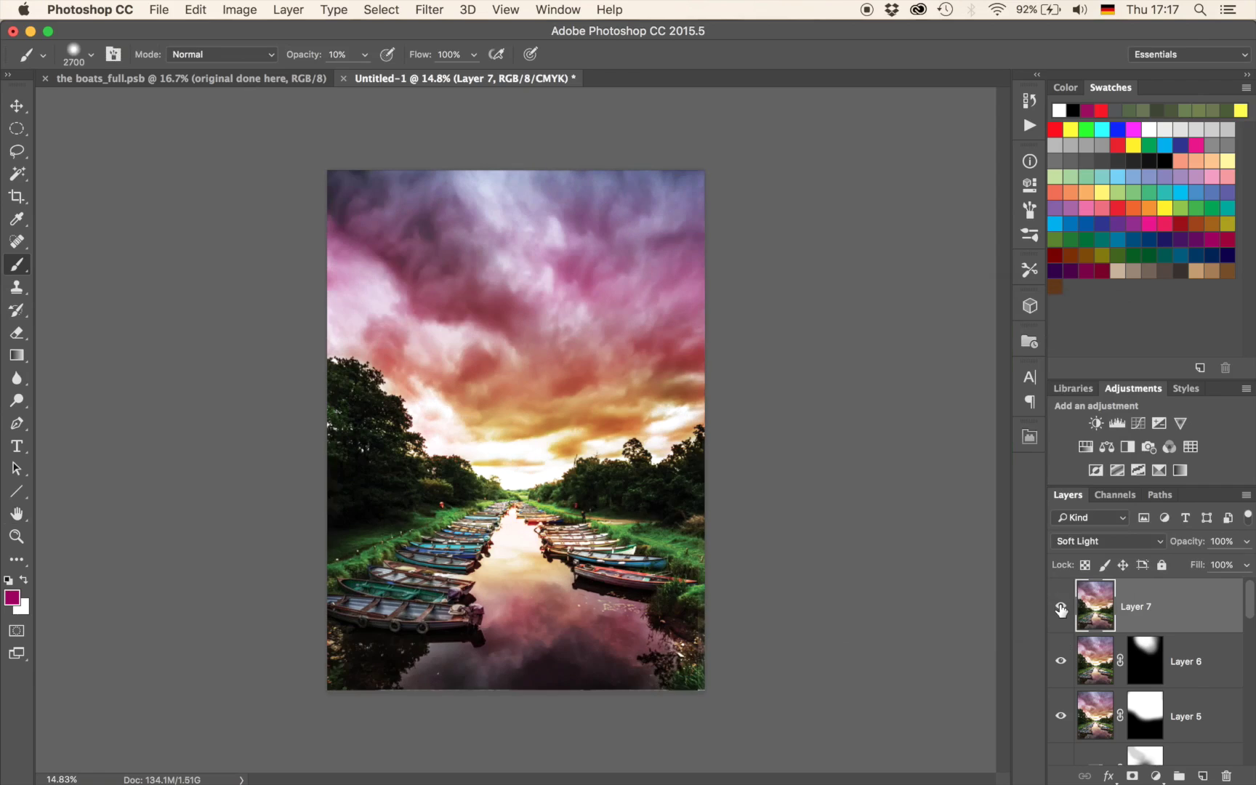
left_click(1061, 607)
left_click(1060, 607)
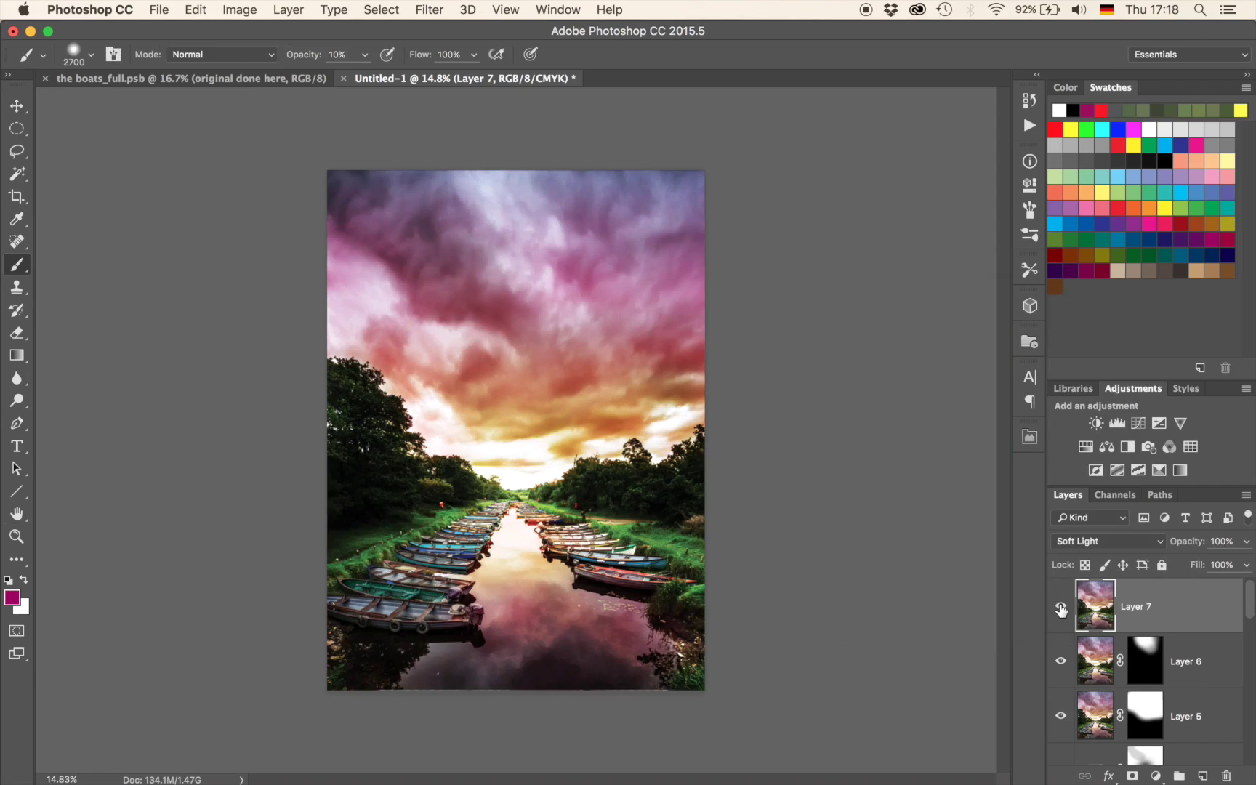
left_click(1060, 608)
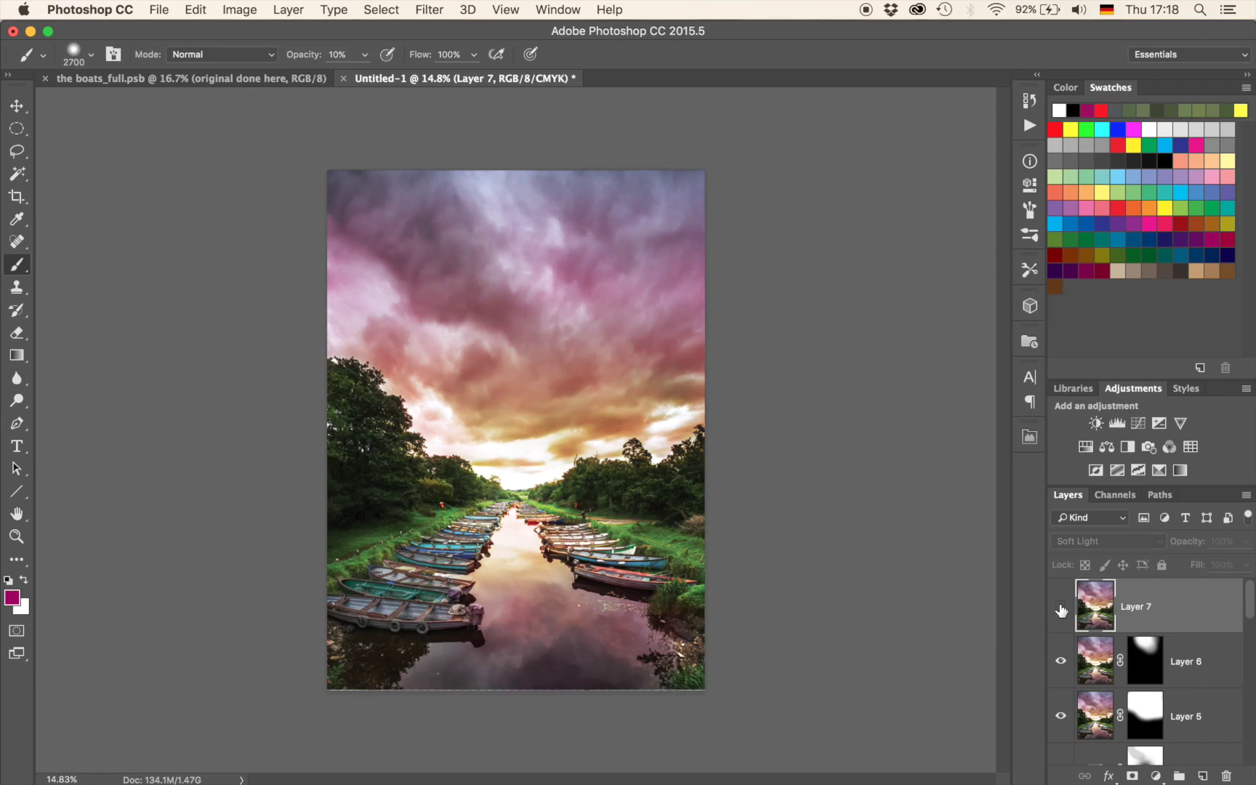
left_click(1061, 607)
Add a mask inverted to black on Layer 7 and reduce the brush size to 2000 px.
left_click(1131, 775)
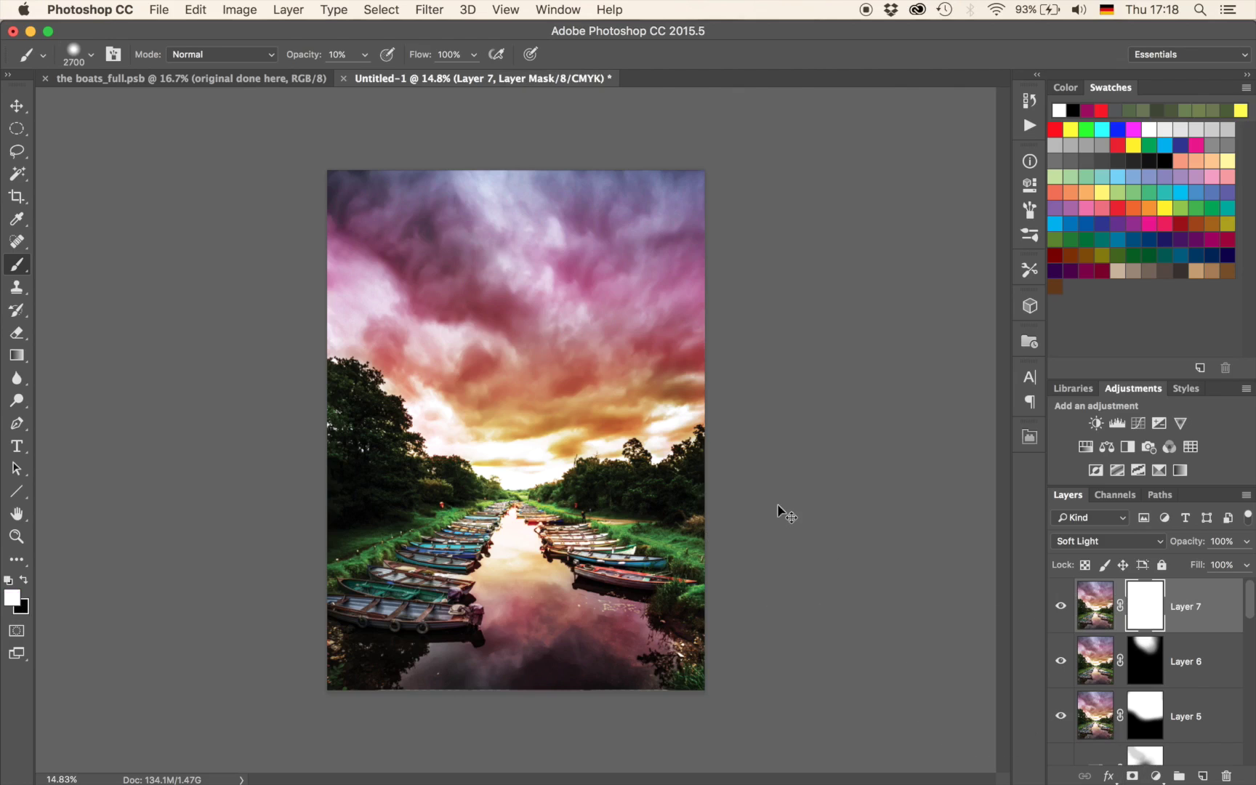
key("ctrl+i")
key("bracketleft")
key("bracketleft")
key("bracketleft")
key("bracketleft")
key("bracketleft")
key("bracketleft")
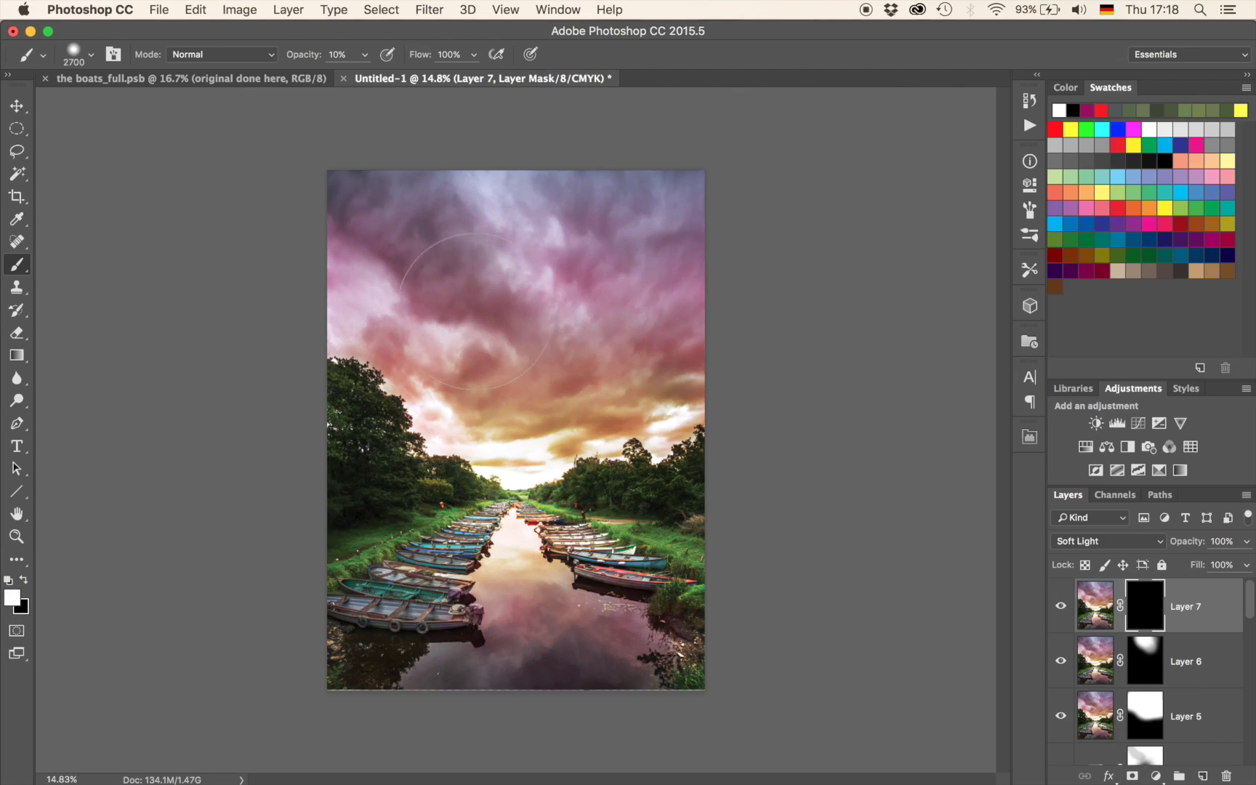
key("bracketleft")
Paint white on Layer 7's mask over parts of the clouds at 30% opacity and over the river at 10%.
key("3")
left_click(479, 313)
left_click(680, 349)
left_click(401, 316)
key("1")
left_click(524, 574)
left_click(620, 663)
left_click(524, 628)
Add a new layer above Layer 7 and fill it with a vertical dark-blue-to-white linear gradient that starts near the treetops and lightens upward.
left_click(1203, 775)
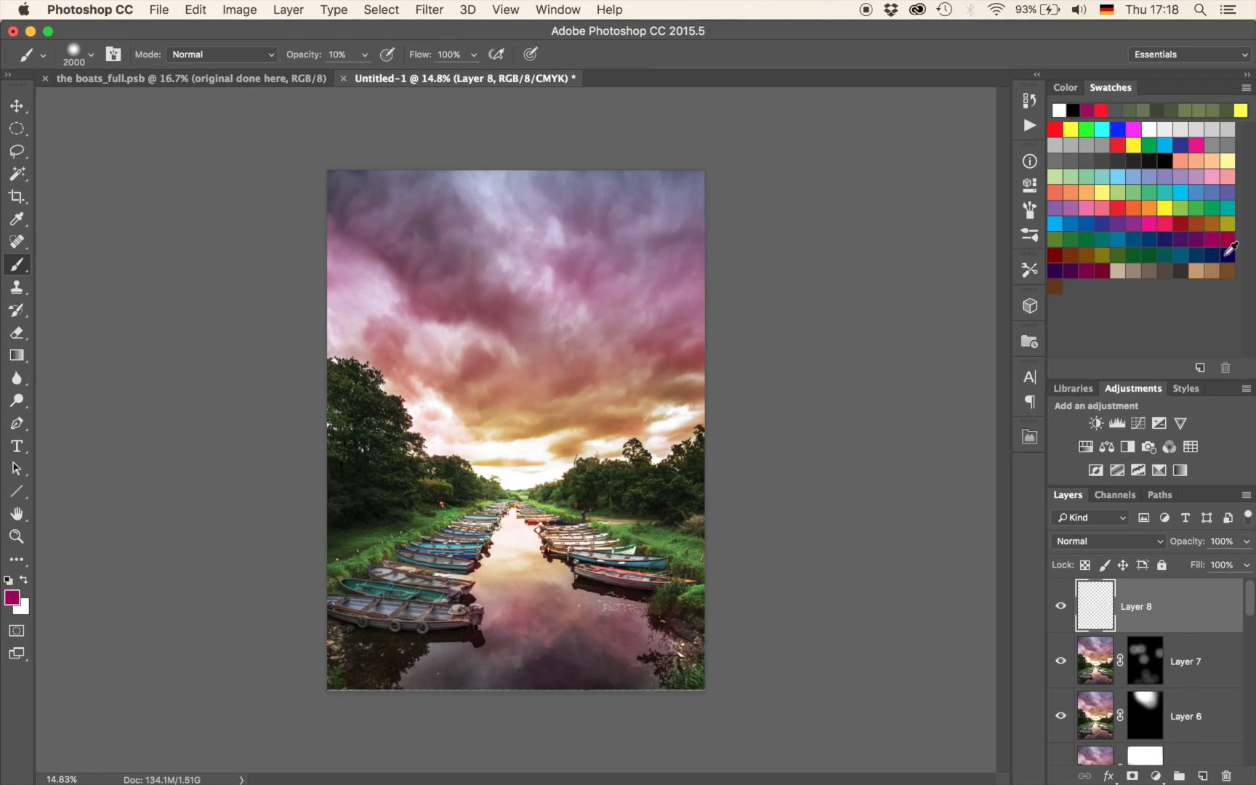
left_click(1229, 254)
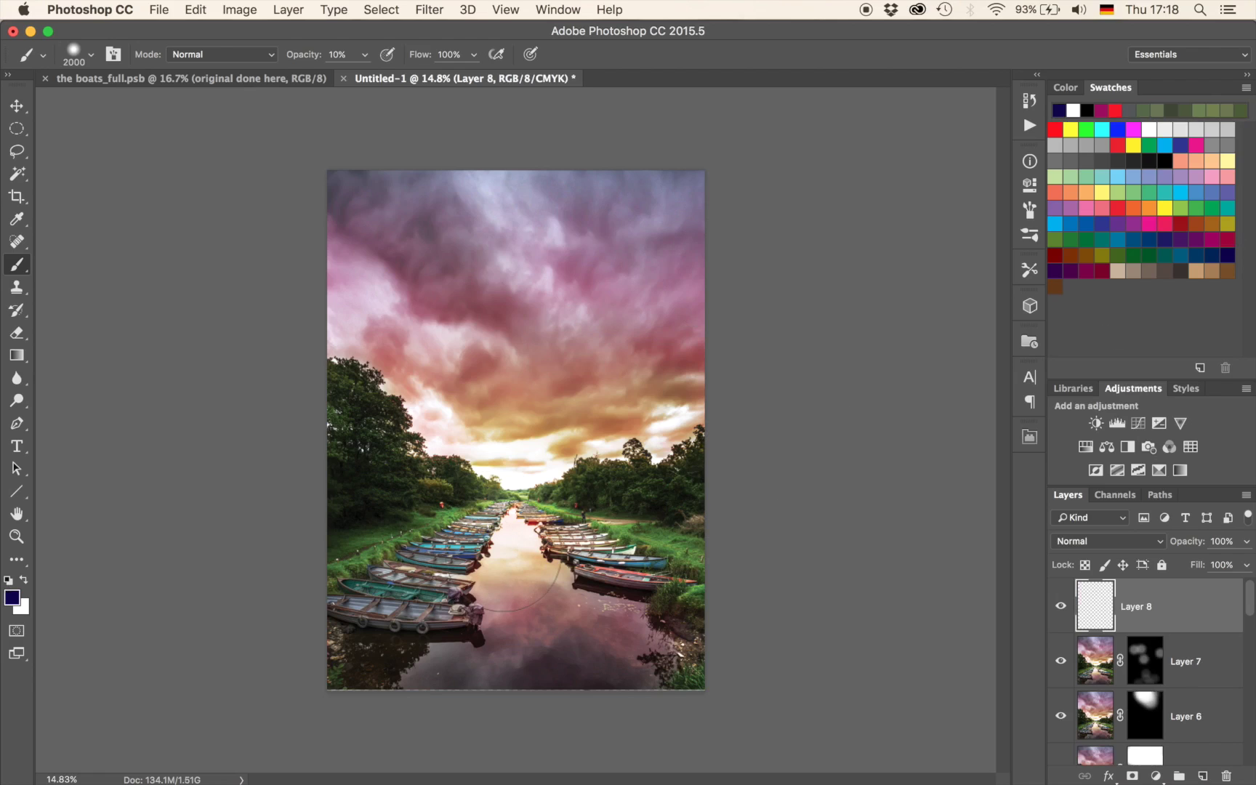
key("g")
left_click_drag(510, 550, 518, 15)
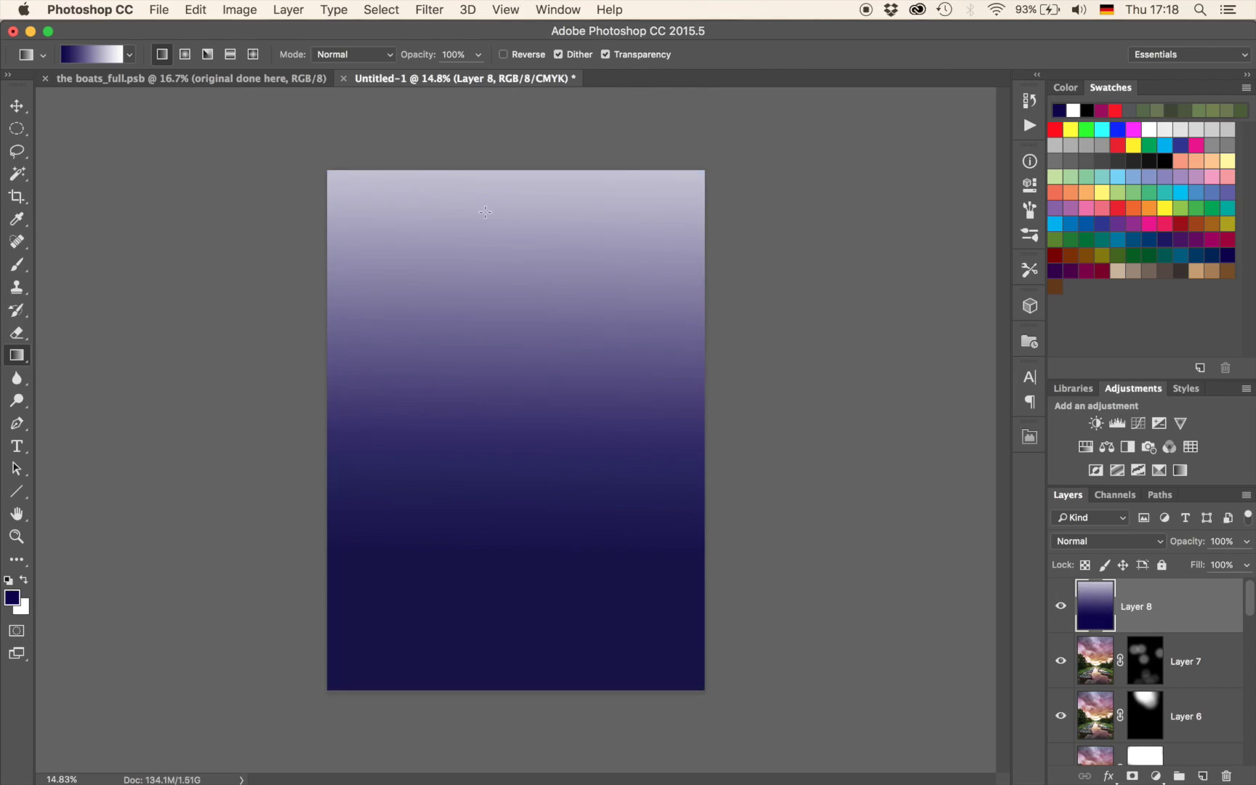
key("super+z")
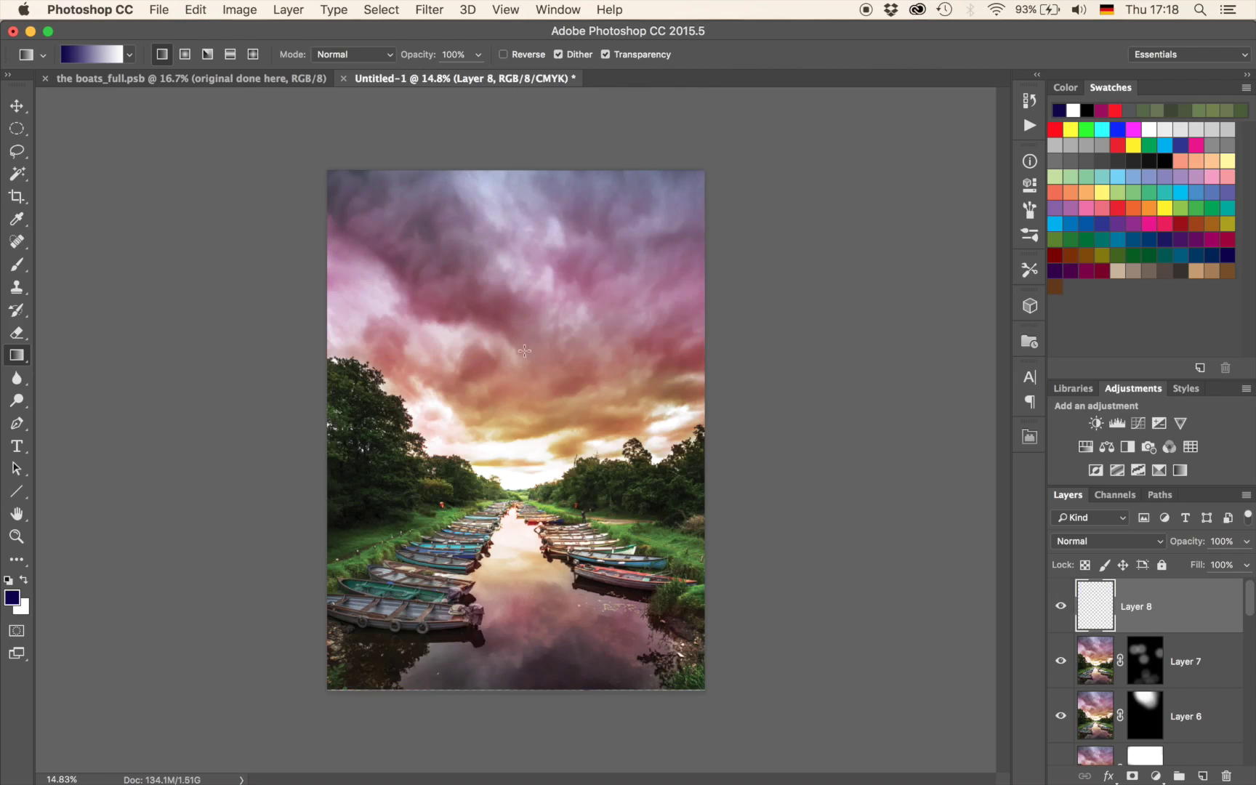
left_click_drag(516, 444, 515, 8)
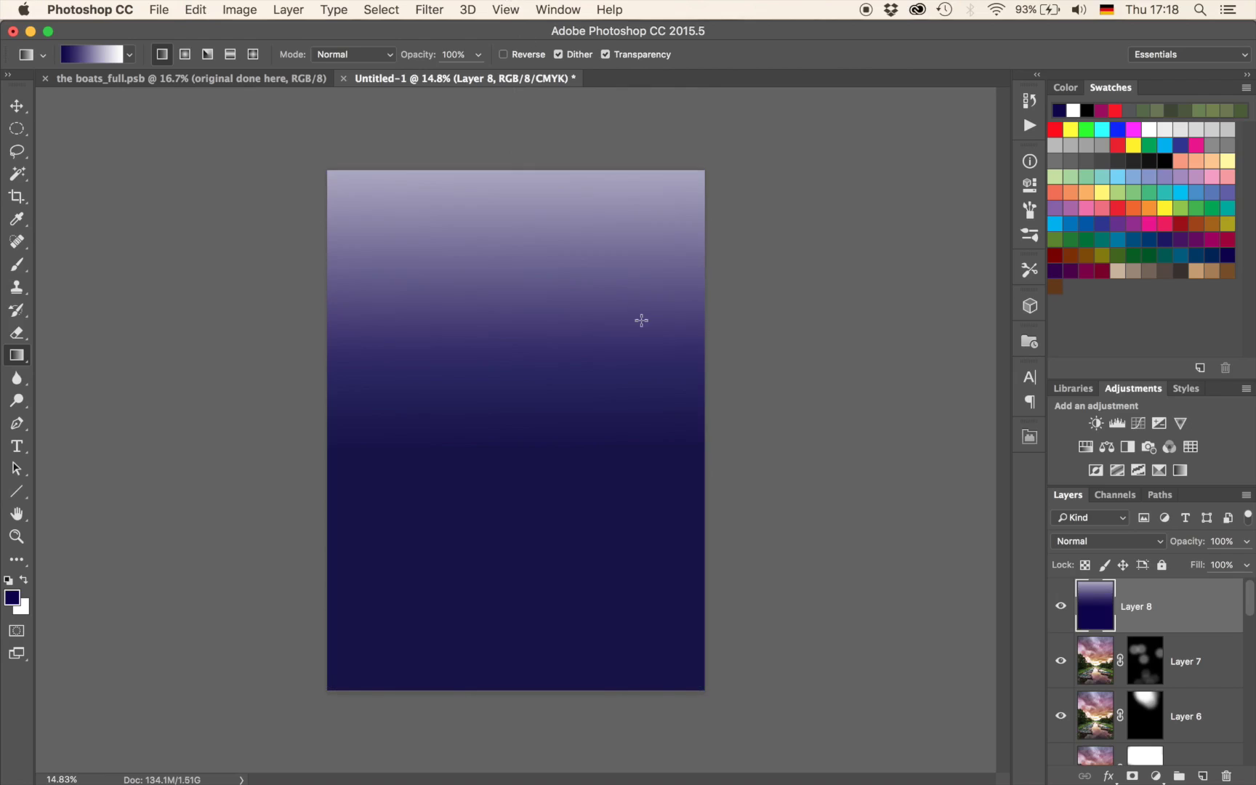
Blend the gradient layer in Overlay mode at 73% opacity and give it a layer mask.
left_click(1099, 542)
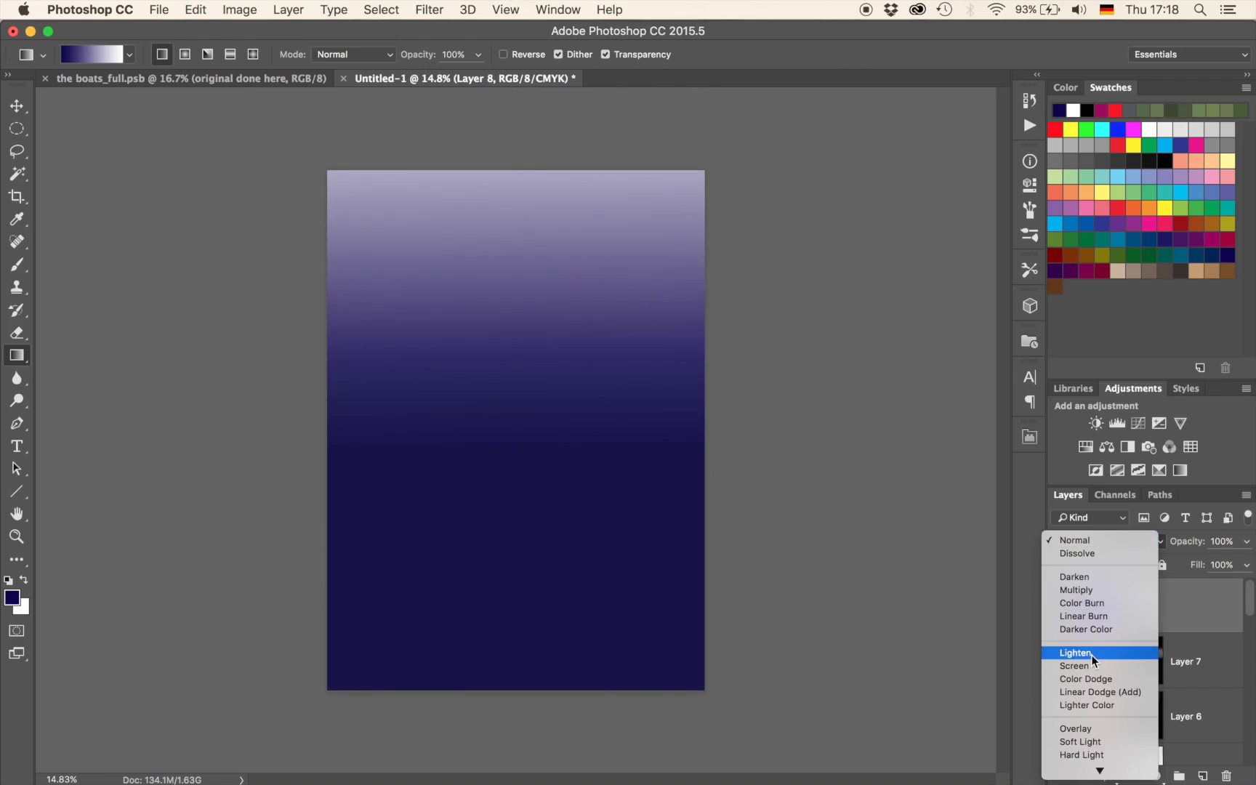
left_click(1086, 730)
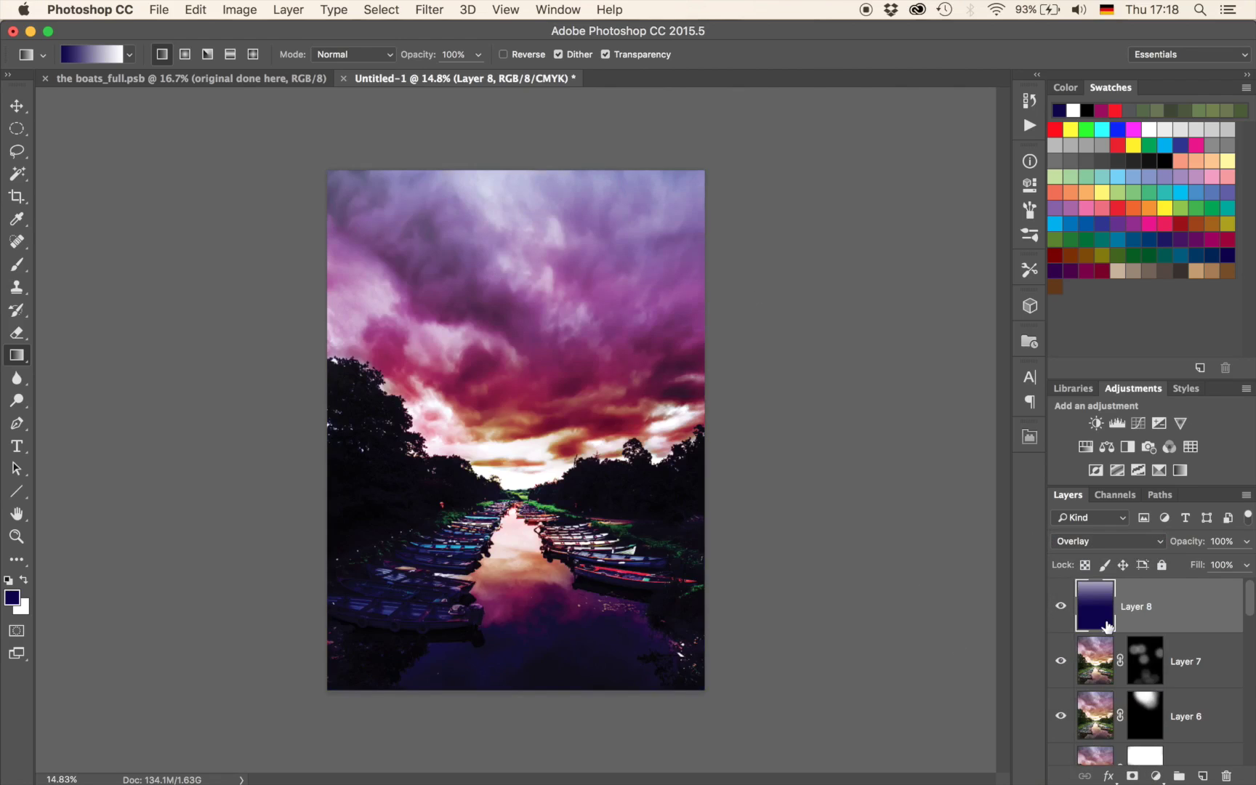
left_click(1132, 775)
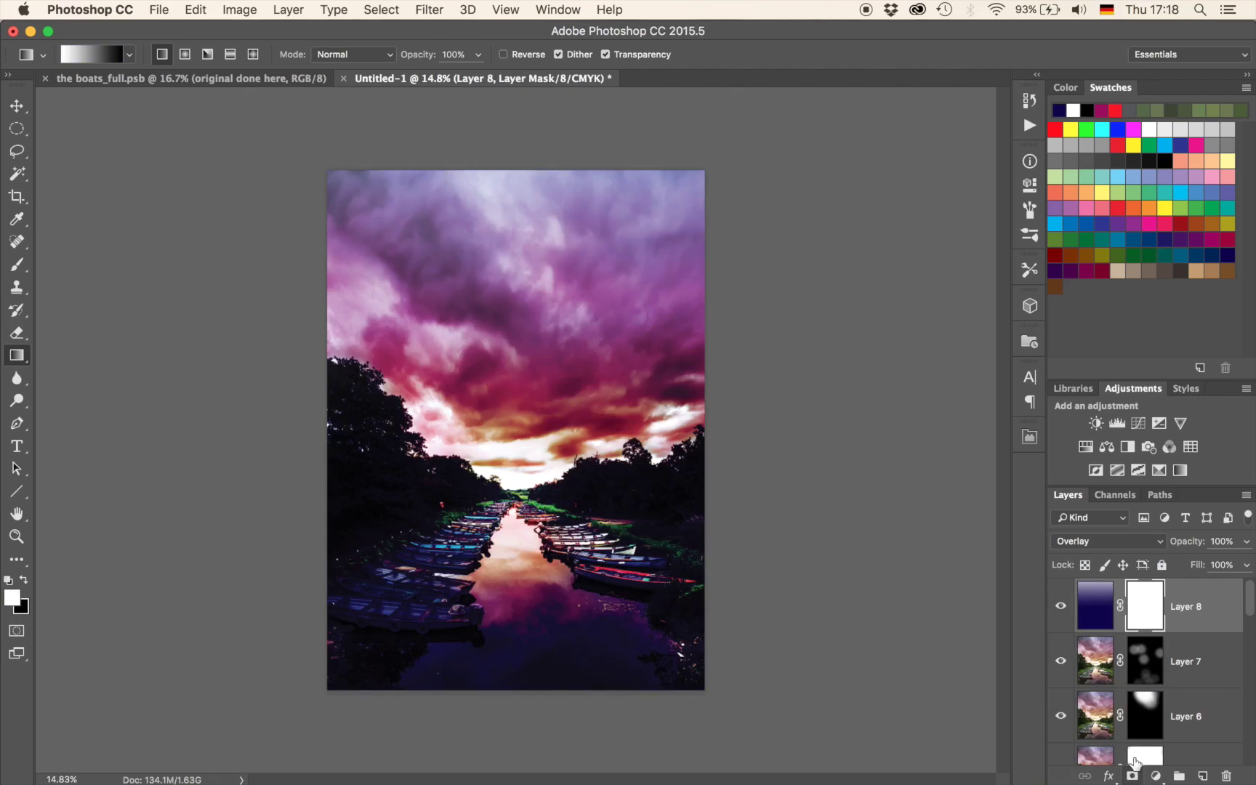
left_click_drag(1191, 544, 1169, 551)
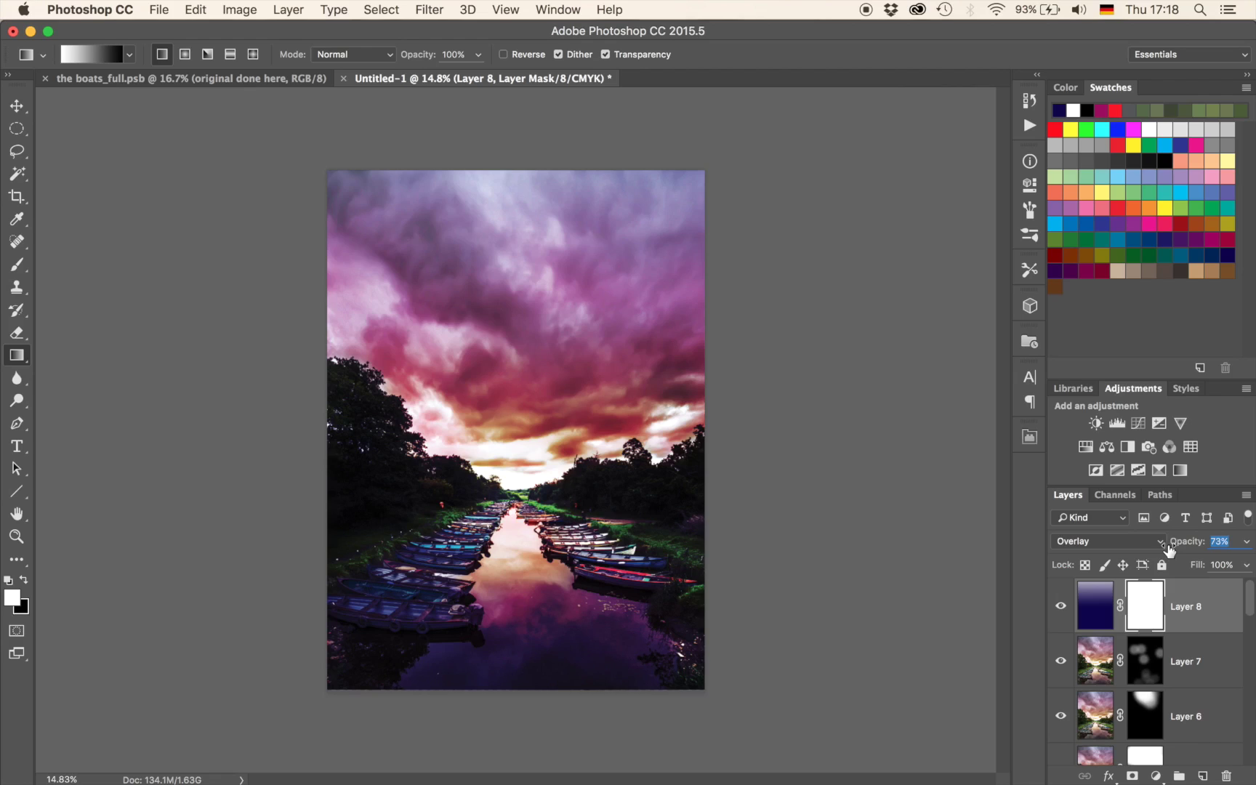
key("Return")
Invert Layer 8's mask to black and paint white along the image's upper and lower edges with a 2600 px brush at 10% opacity.
key("super+i")
key("b")
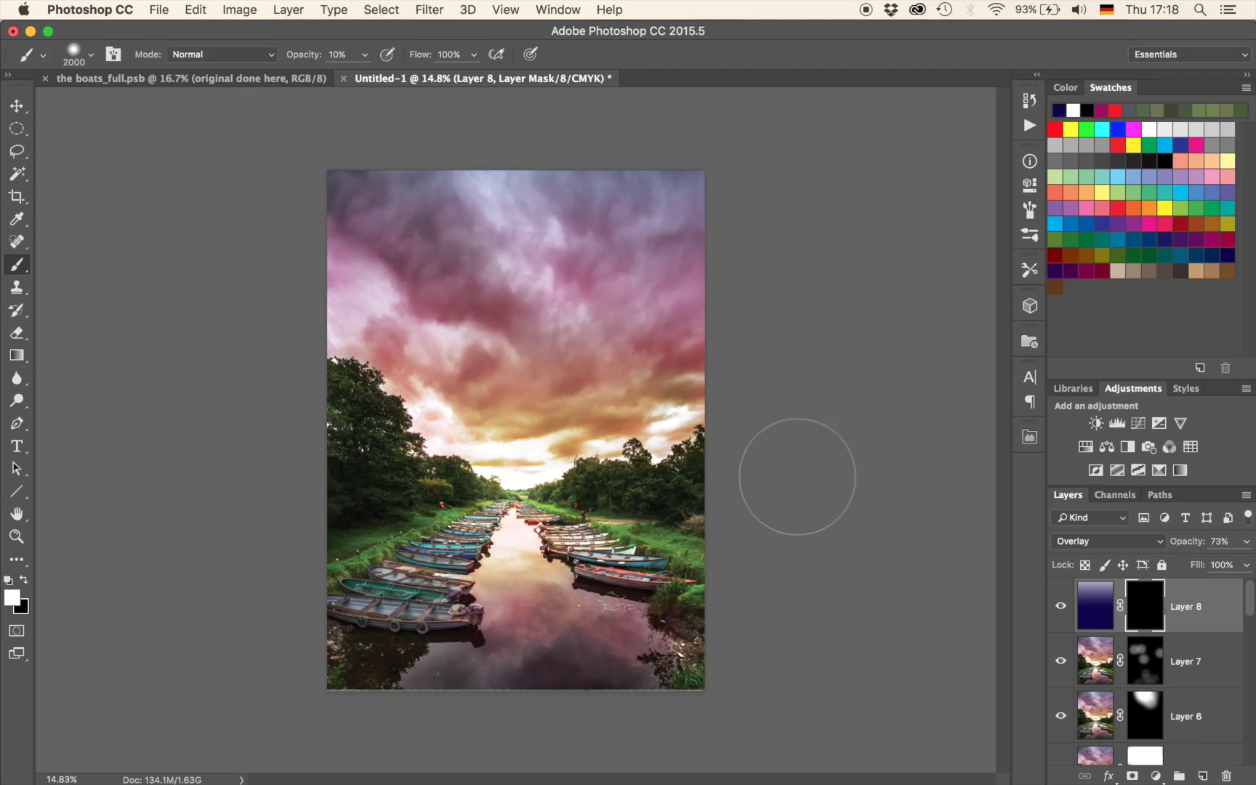
key("bracketright")
key("bracketright")
key("bracketright")
key("bracketright")
key("bracketright")
key("bracketright")
mouse_move(407, 210)
left_mouse_down()
mouse_move(581, 146)
mouse_move(664, 173)
mouse_move(574, 145)
left_mouse_up()
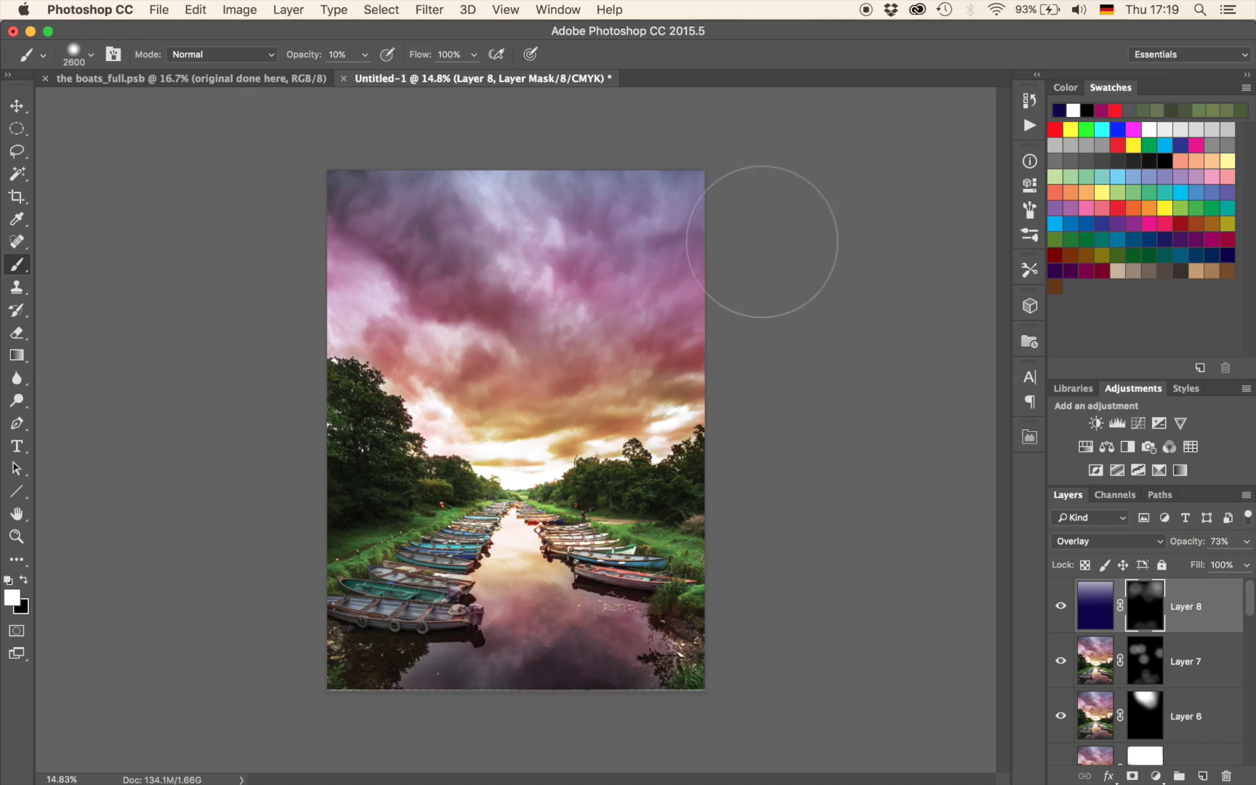
Add a Curves adjustment layer above Layer 8 that slightly darkens the RGB midtones and invert its mask to black.
left_click(1141, 421)
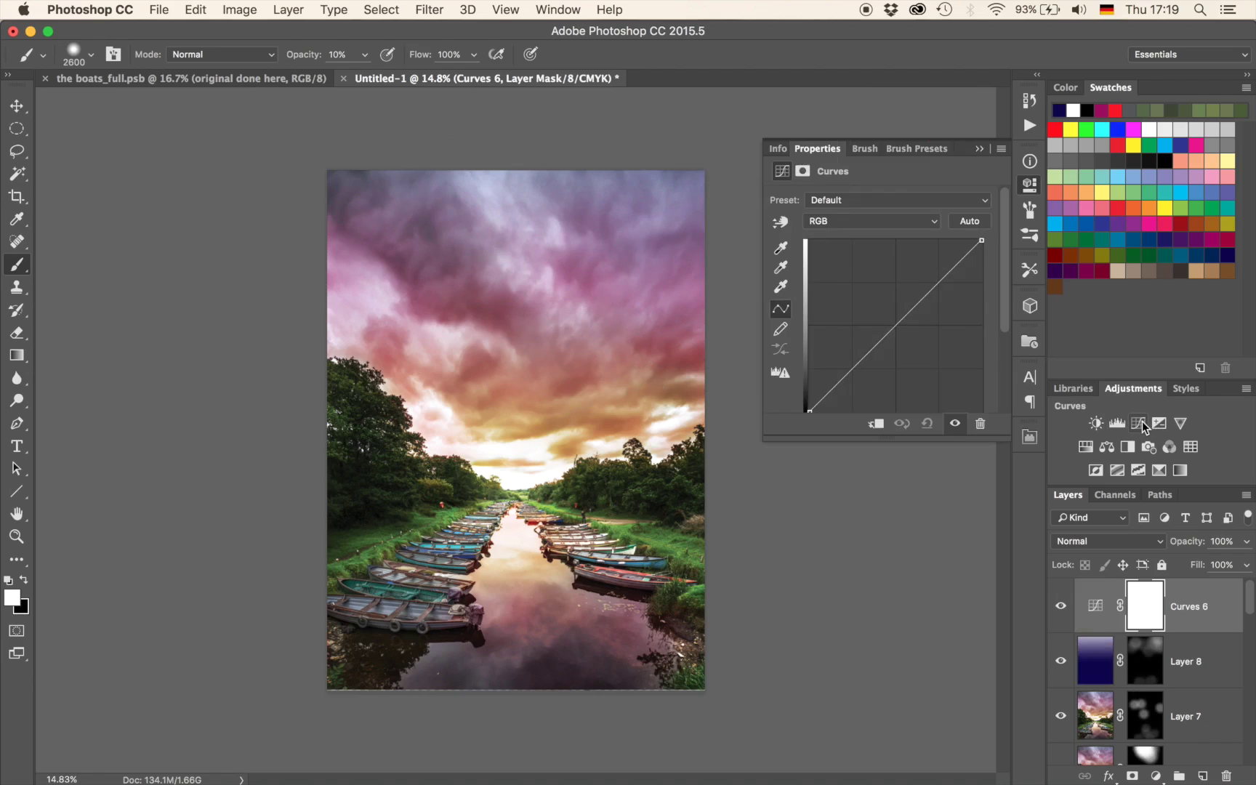
left_click(896, 336)
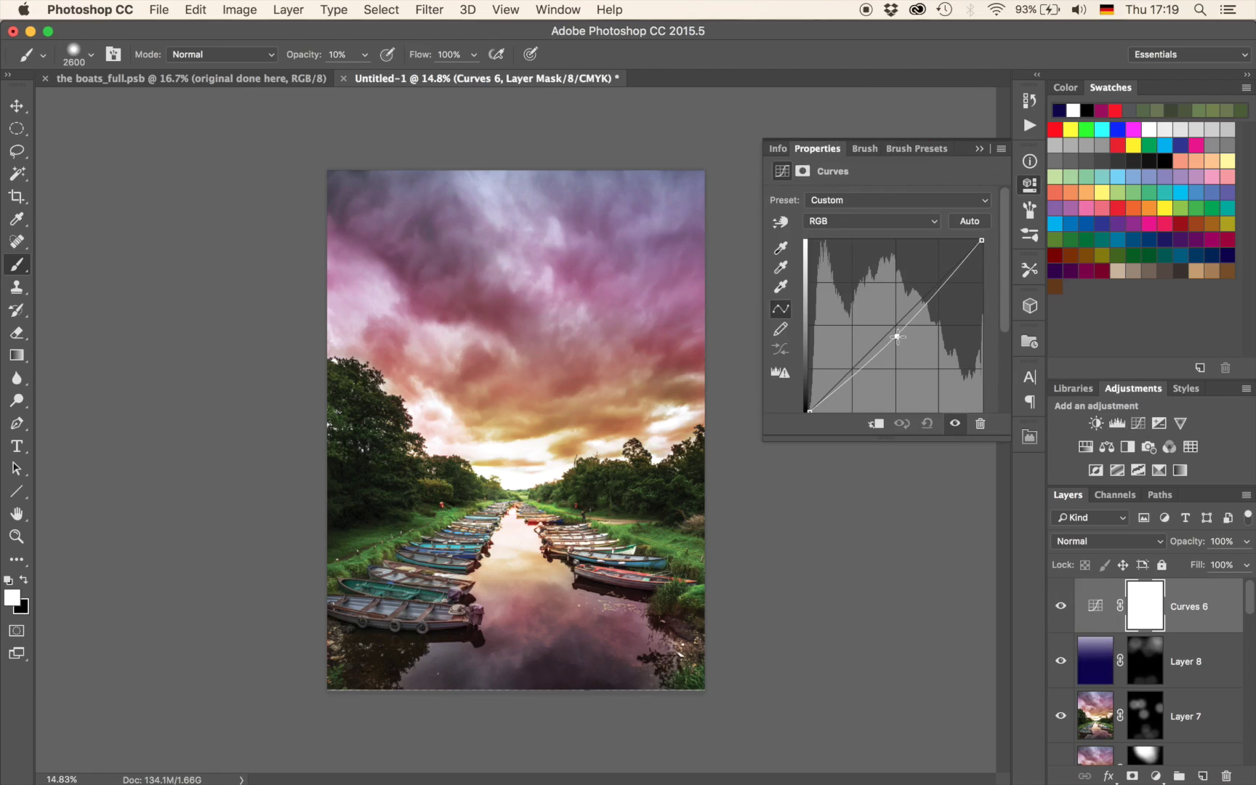
left_click(979, 148)
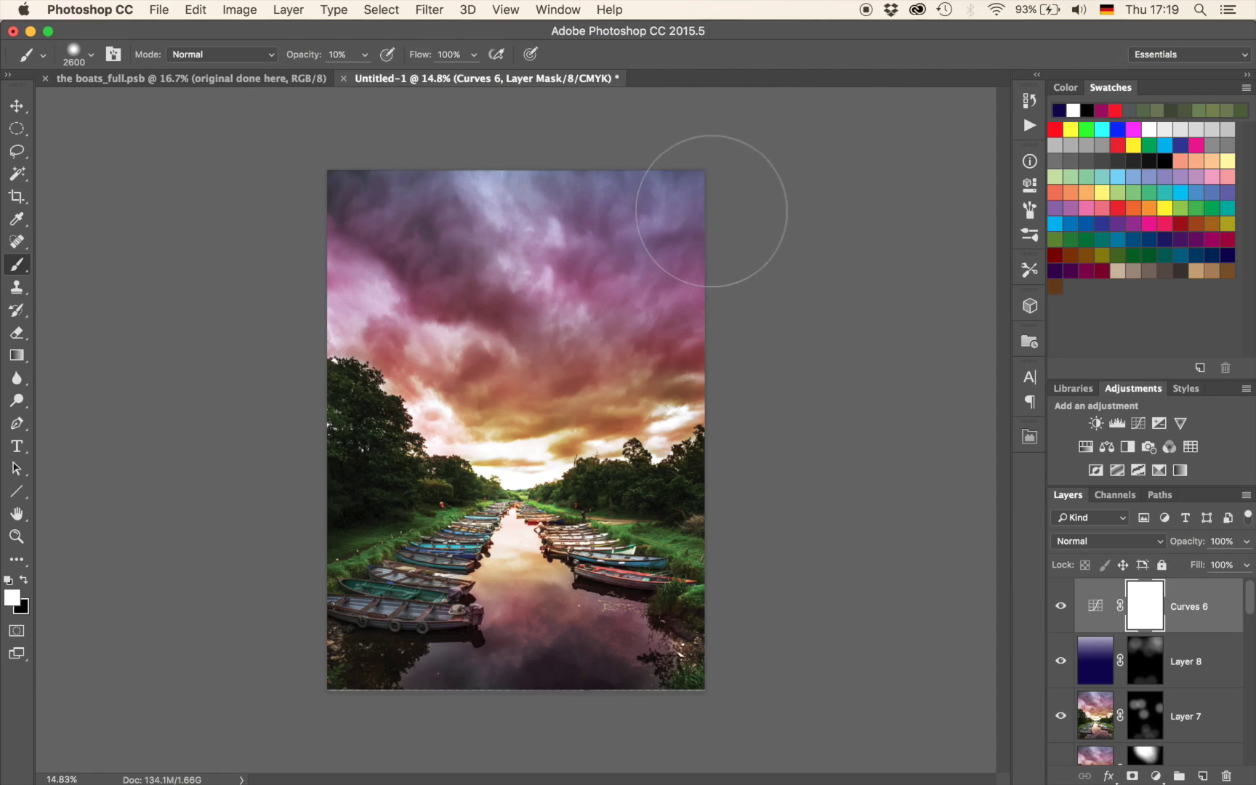
key("super+i")
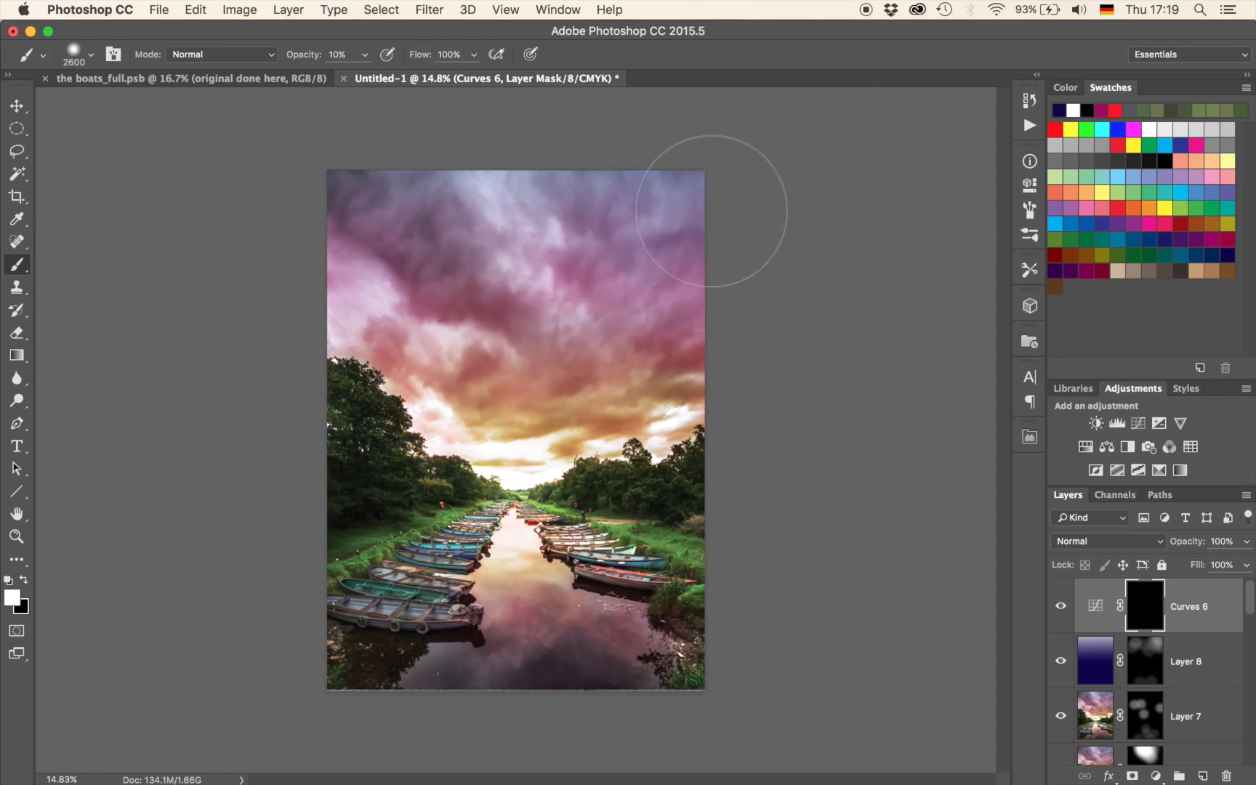
Paint white on the Curves 6 mask across the upper part of the sky with the brush at 56% opacity.
key("5")
key("6")
left_click(714, 204)
mouse_move(715, 204)
left_mouse_down()
mouse_move(560, 154)
mouse_move(364, 210)
mouse_move(532, 204)
left_mouse_up()
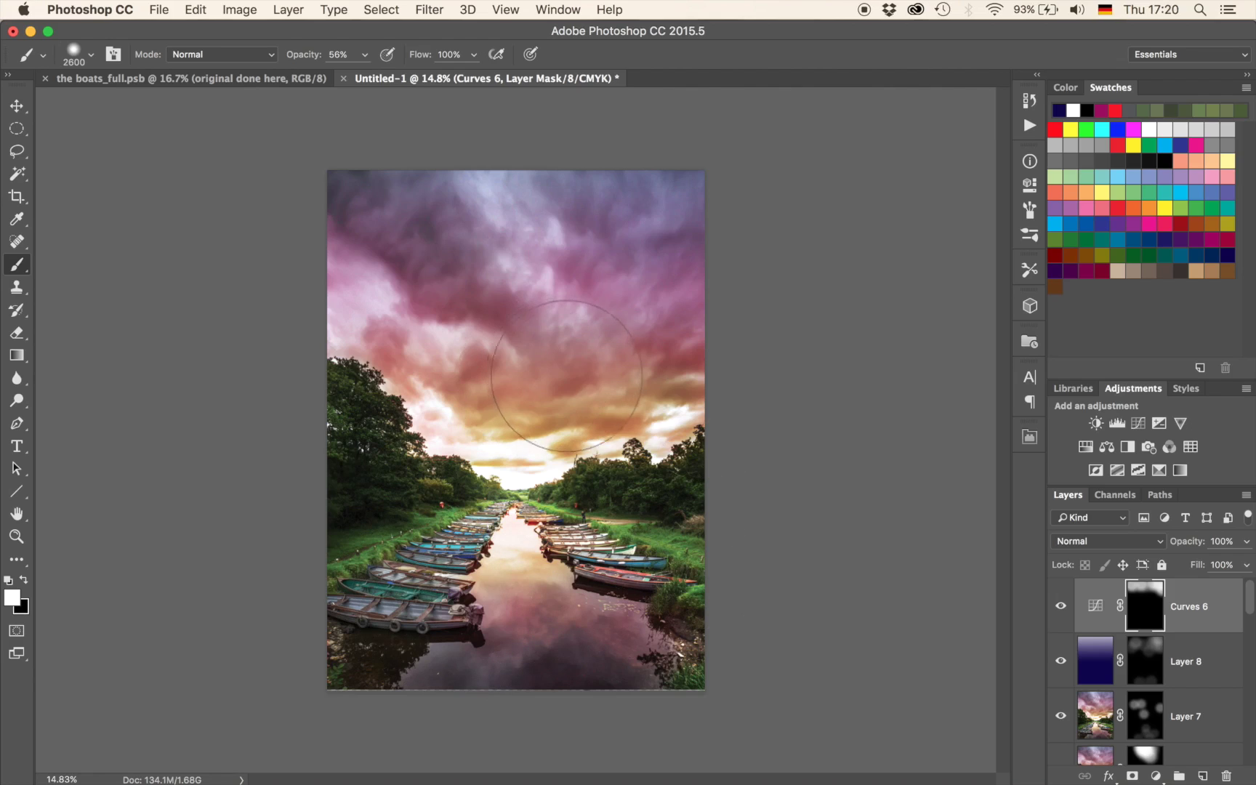
left_click(1138, 423)
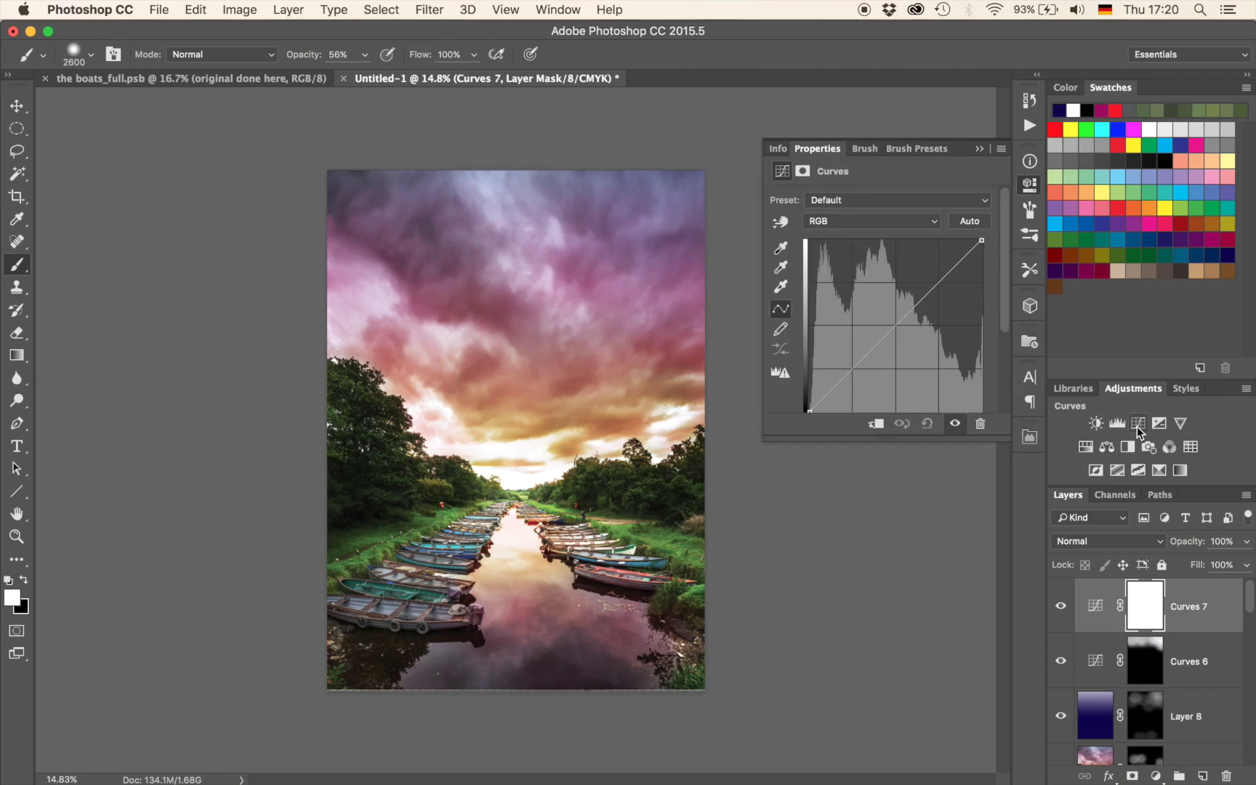
left_click(861, 219)
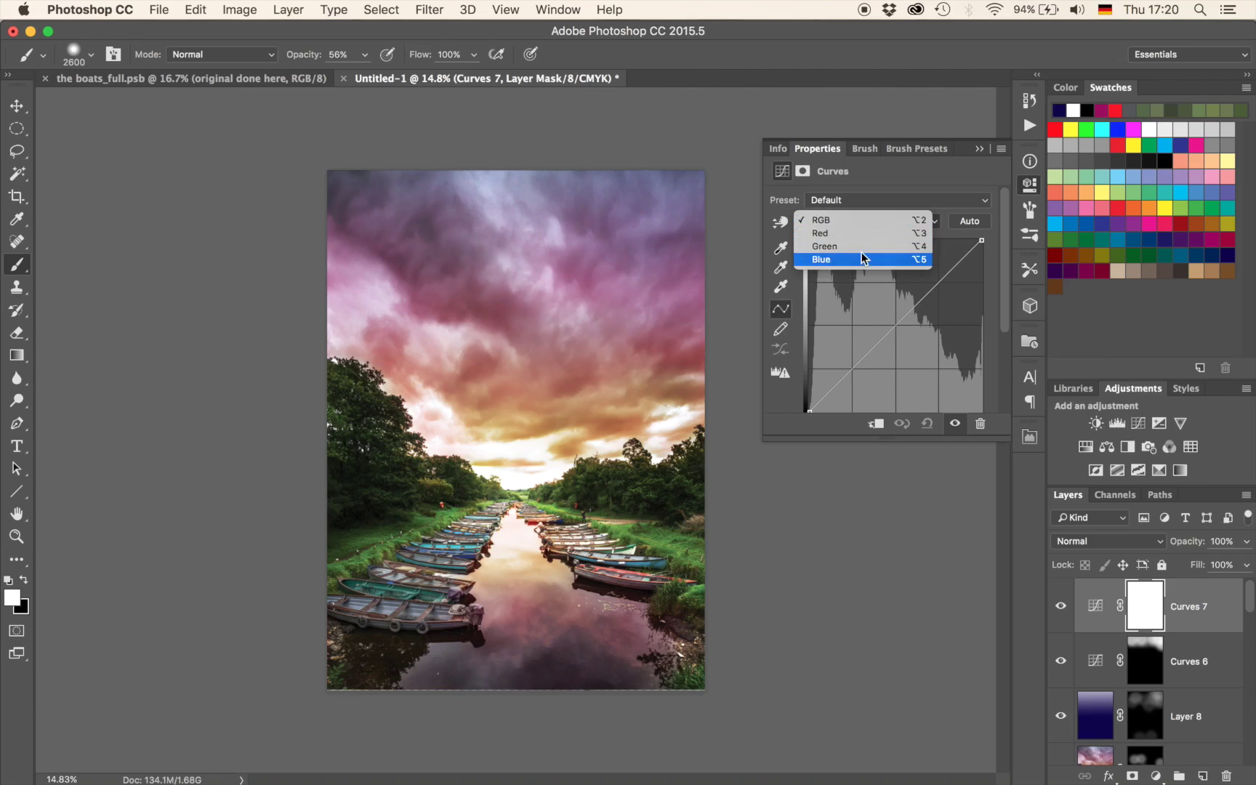
left_click(861, 246)
mouse_move(910, 311)
left_mouse_down()
mouse_move(909, 326)
mouse_move(904, 312)
left_mouse_up()
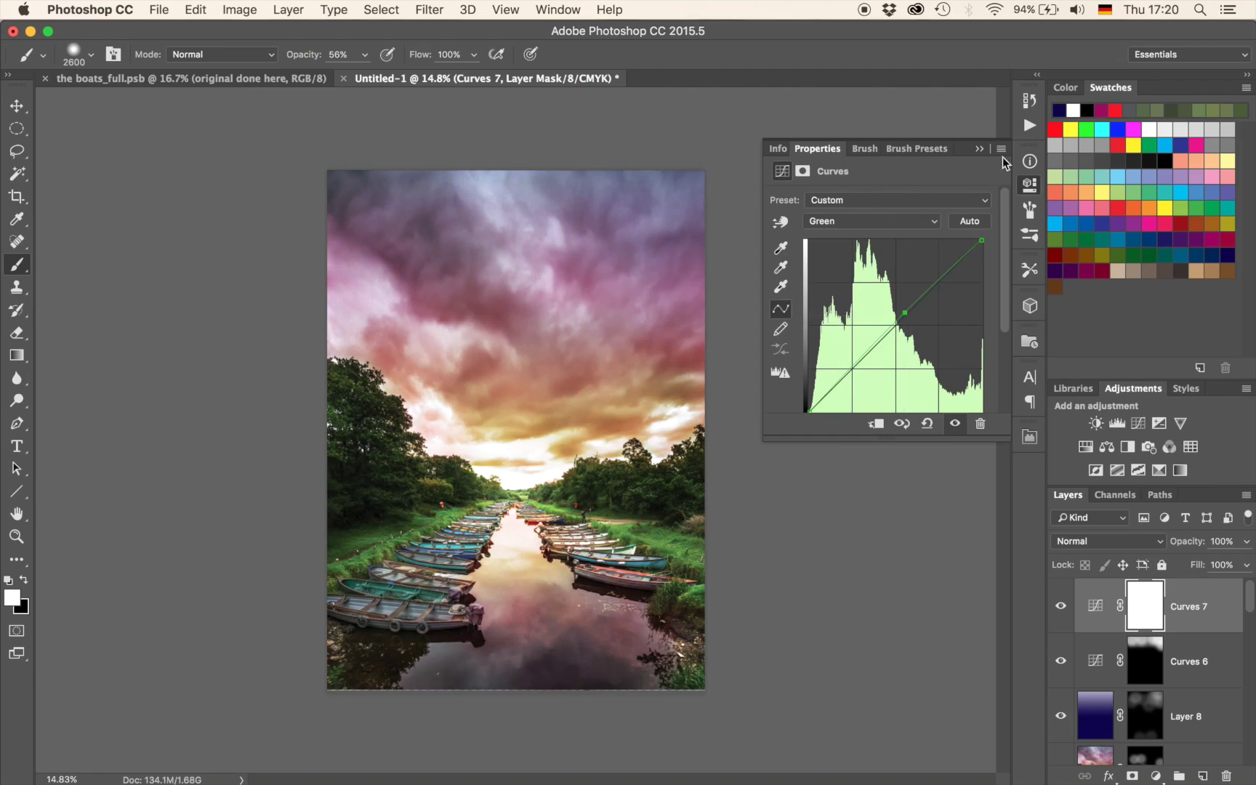
left_click(978, 149)
key("BackSpace")
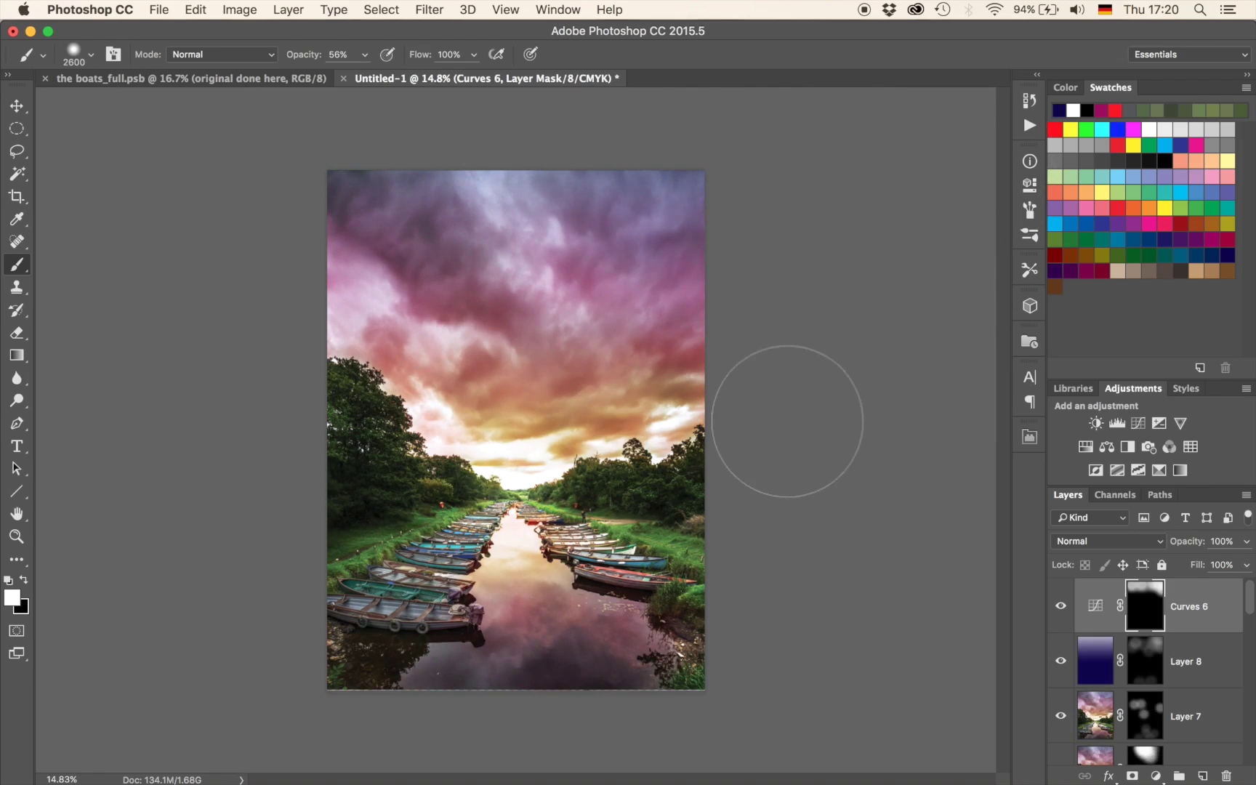
Add a Curves adjustment layer above Curves 6 that slightly brightens the RGB midtones and invert its mask to black.
left_click(1138, 423)
left_click_drag(879, 342, 877, 331)
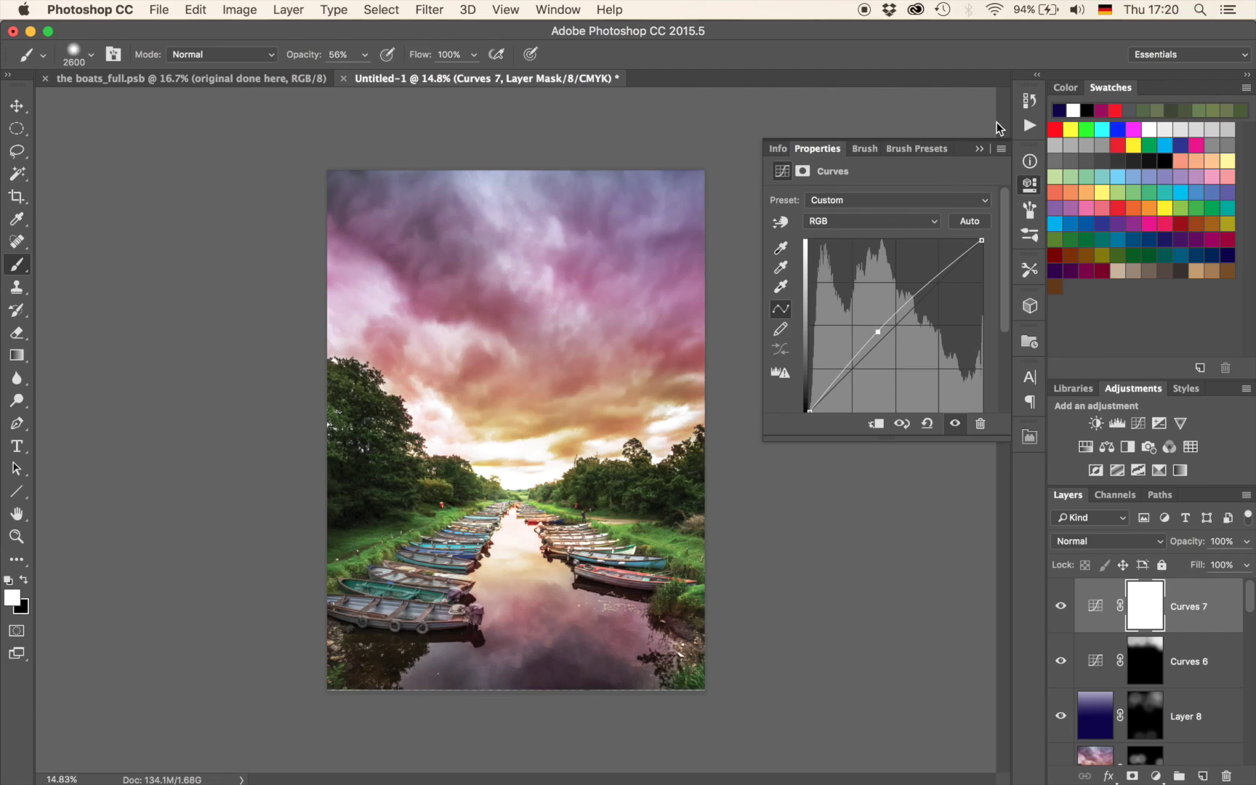
left_click(979, 150)
key("super+i")
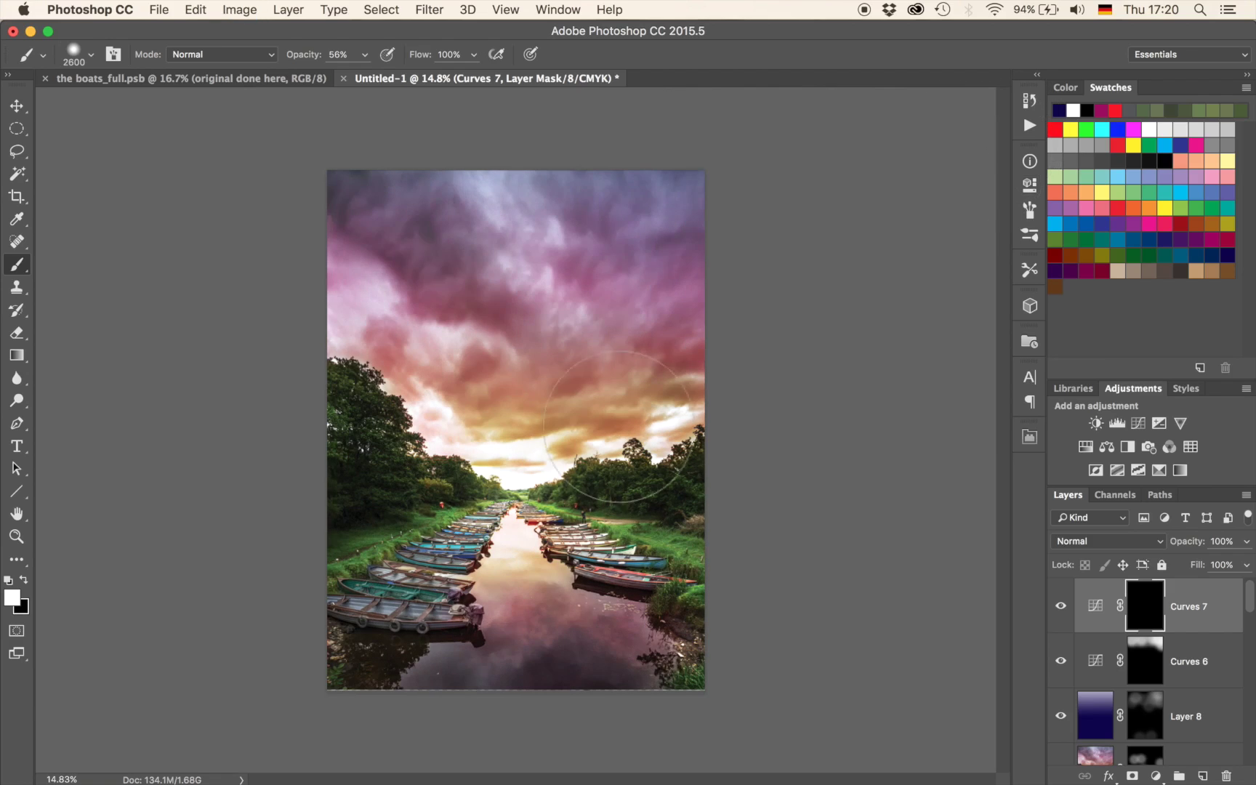
Paint white on the Curves 7 mask over the boats along the left bank with a 2300 px brush.
key("bracketleft")
key("bracketleft")
key("bracketleft")
left_click(420, 582)
left_click(421, 552)
left_click(416, 610)
left_click(371, 619)
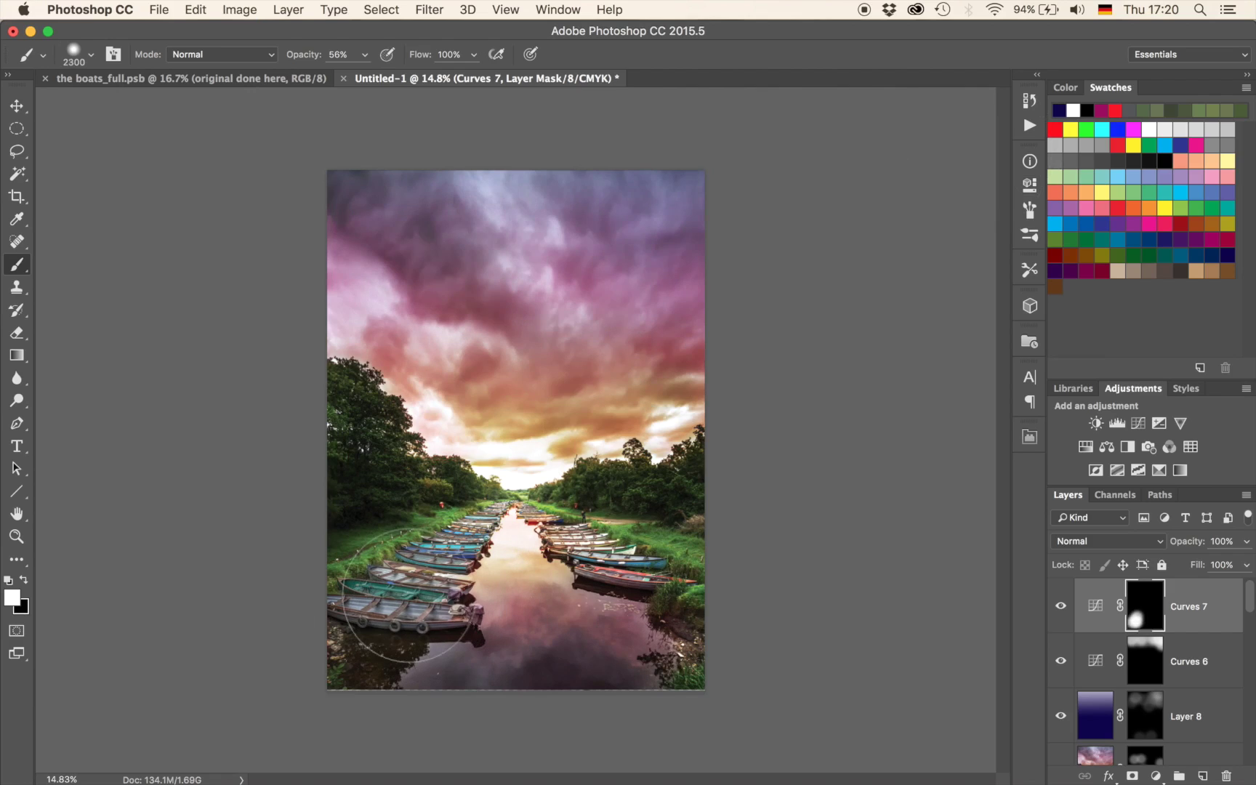